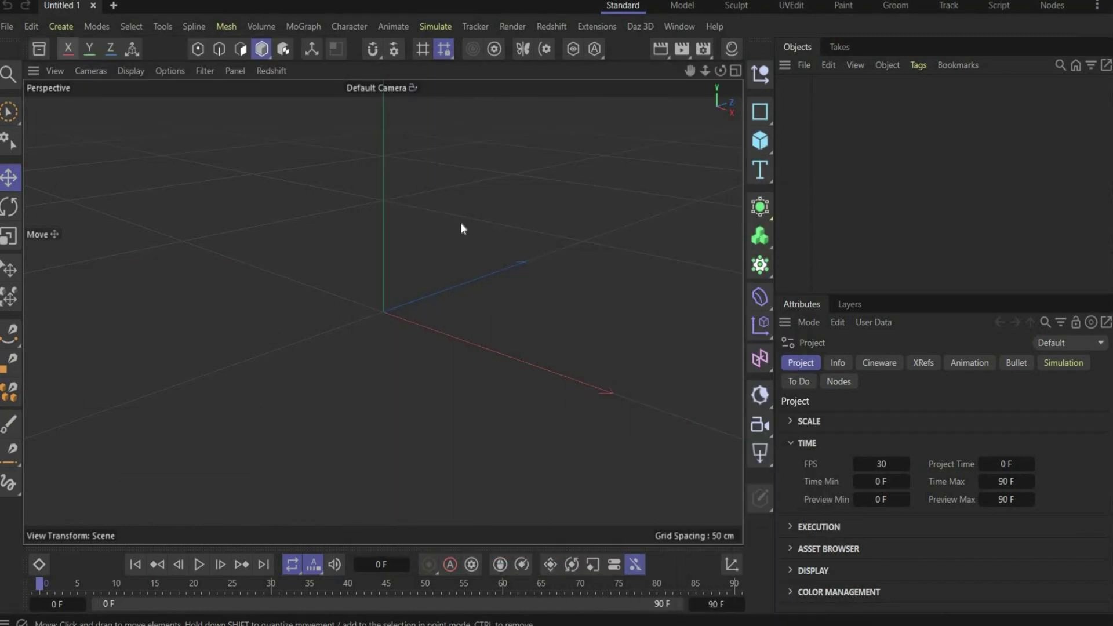
# Look over the reference image of the purple WOW keychain poster and close it.
pyautogui.hotkey('alt', 'Tab')
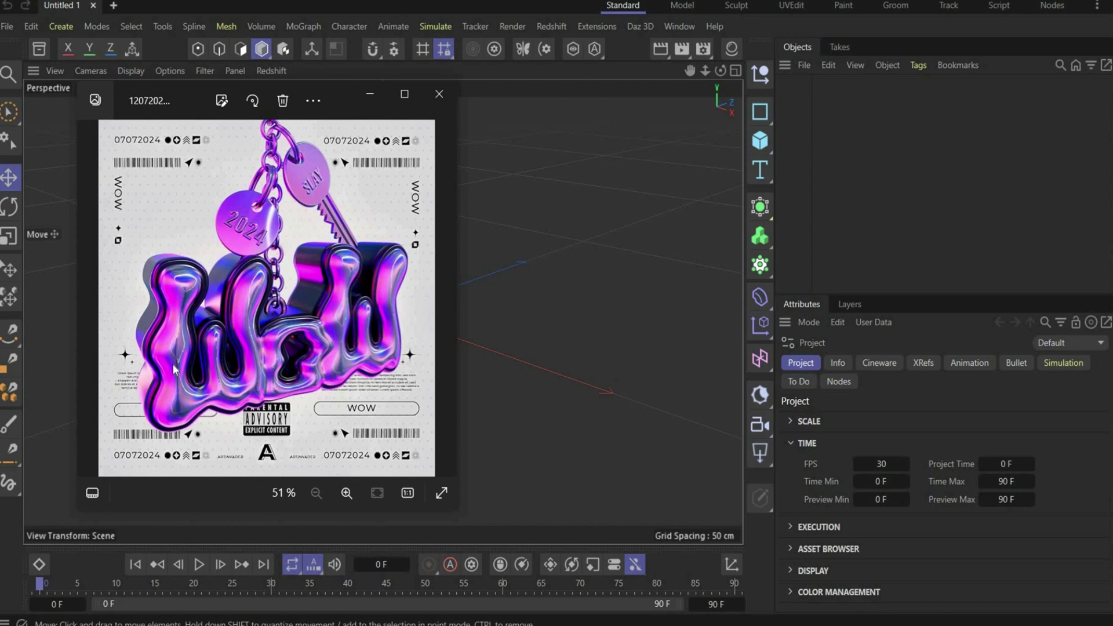
pyautogui.click(439, 94)
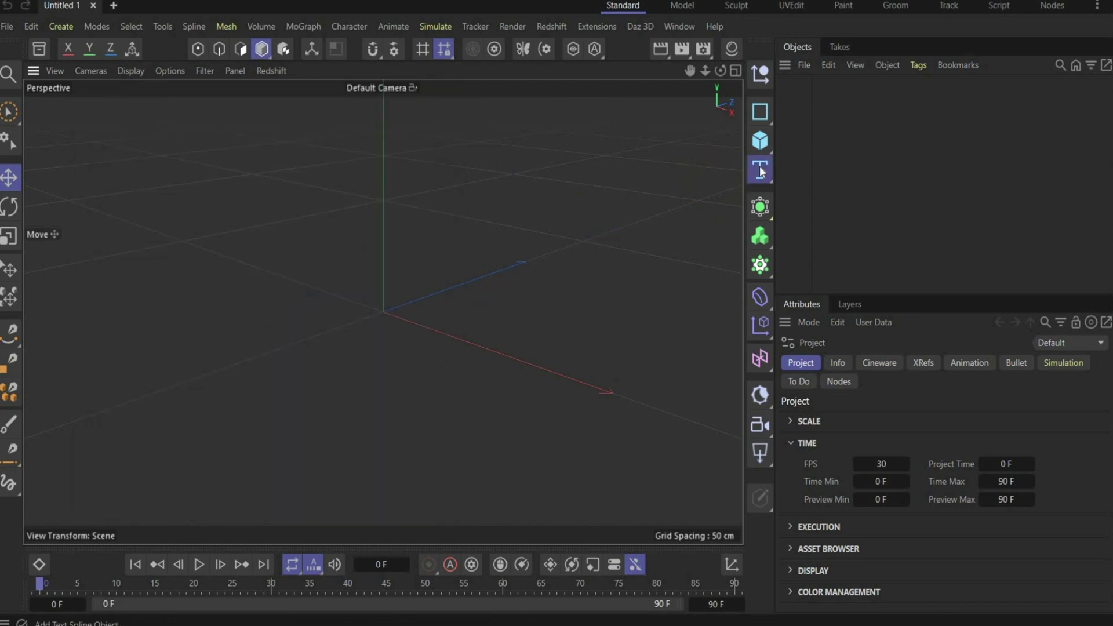
# Add an extruded 3D text object to the scene and make it read "WOW".
pyautogui.moveTo(760, 171); pyautogui.dragTo(808, 189)
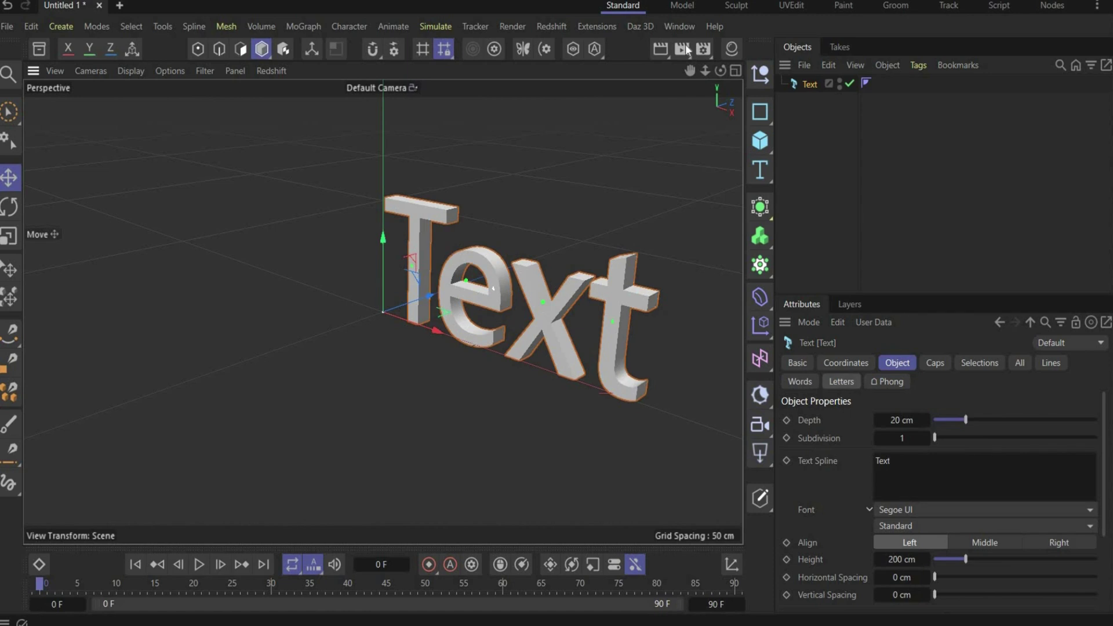
pyautogui.moveTo(721, 70); pyautogui.dragTo(681, 71)
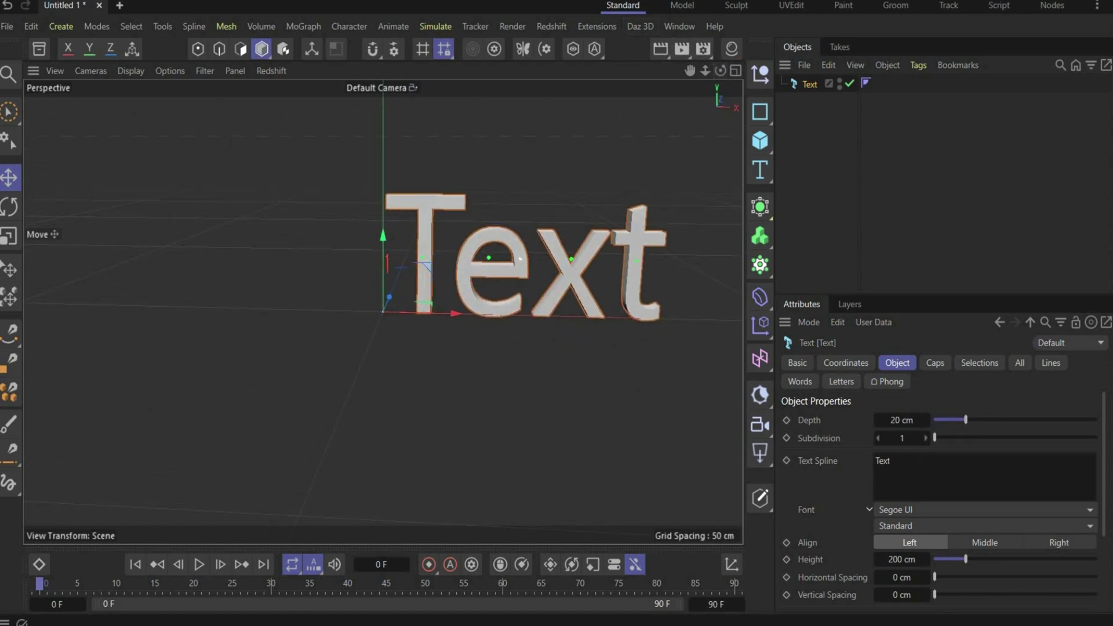
pyautogui.click(907, 473)
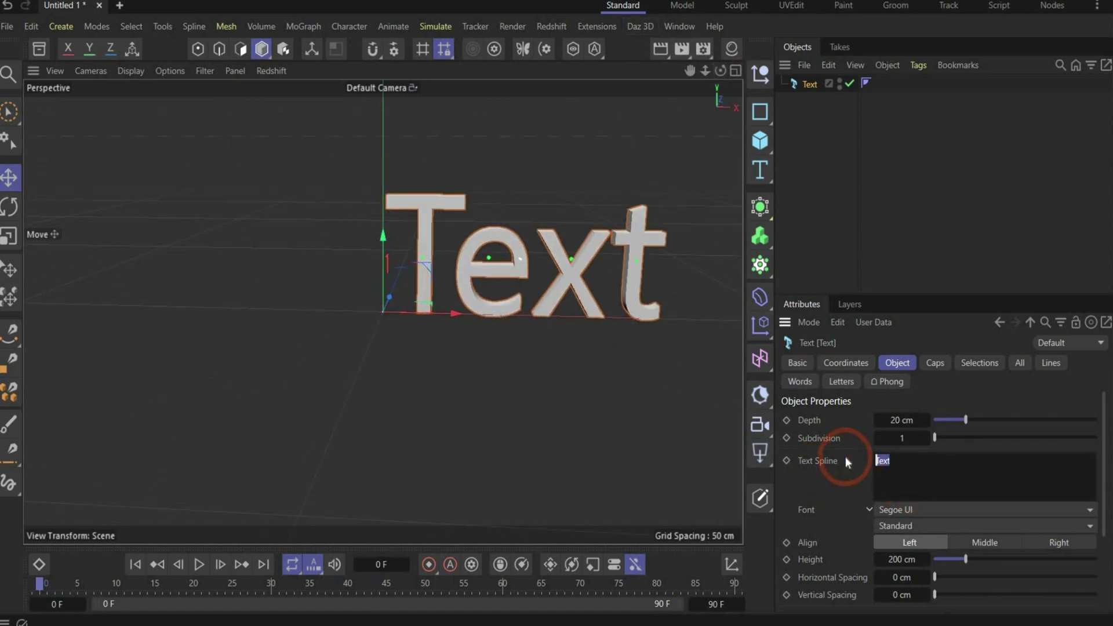
pyautogui.write('WOW')
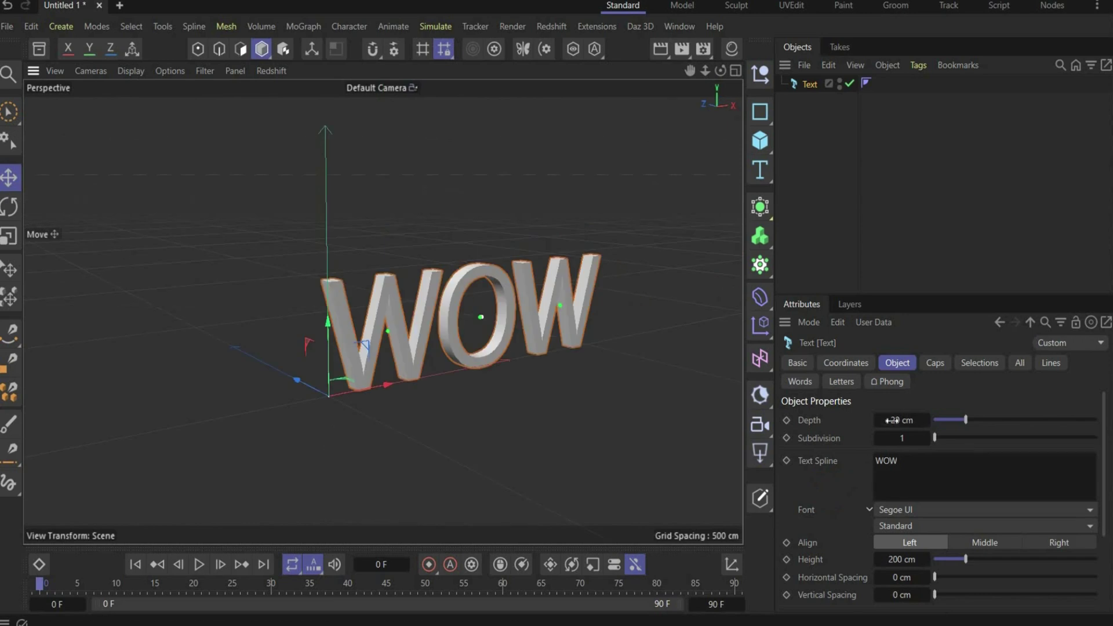
# Set the WOW text's depth to 40 cm and its subdivision to 15.
pyautogui.click(934, 418)
pyautogui.write('4')
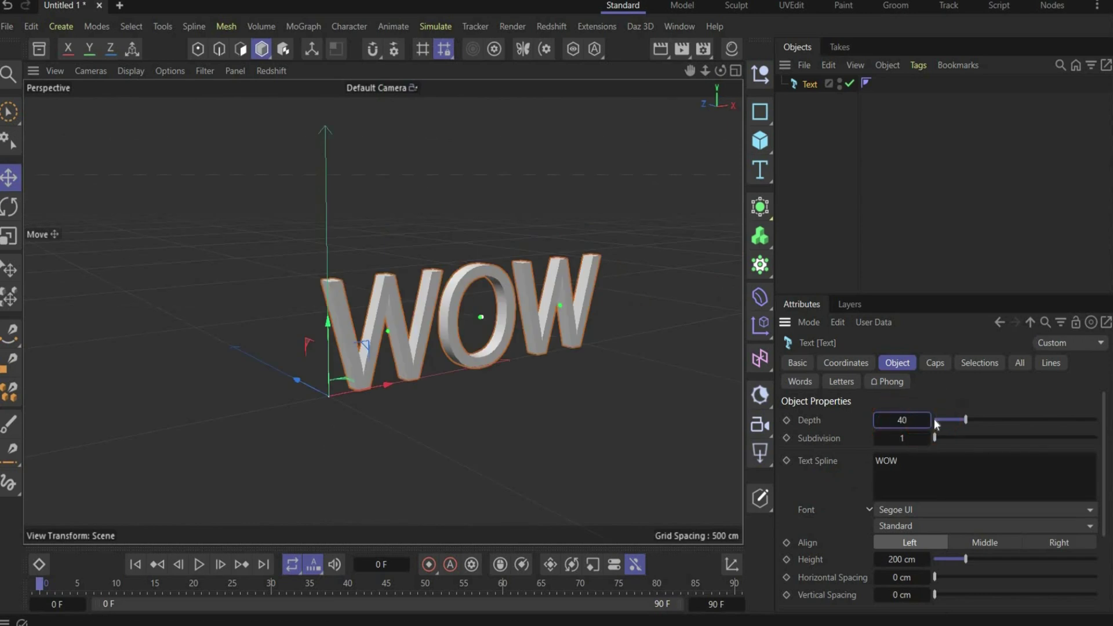
pyautogui.write('0')
pyautogui.press('Return')
pyautogui.click(914, 438)
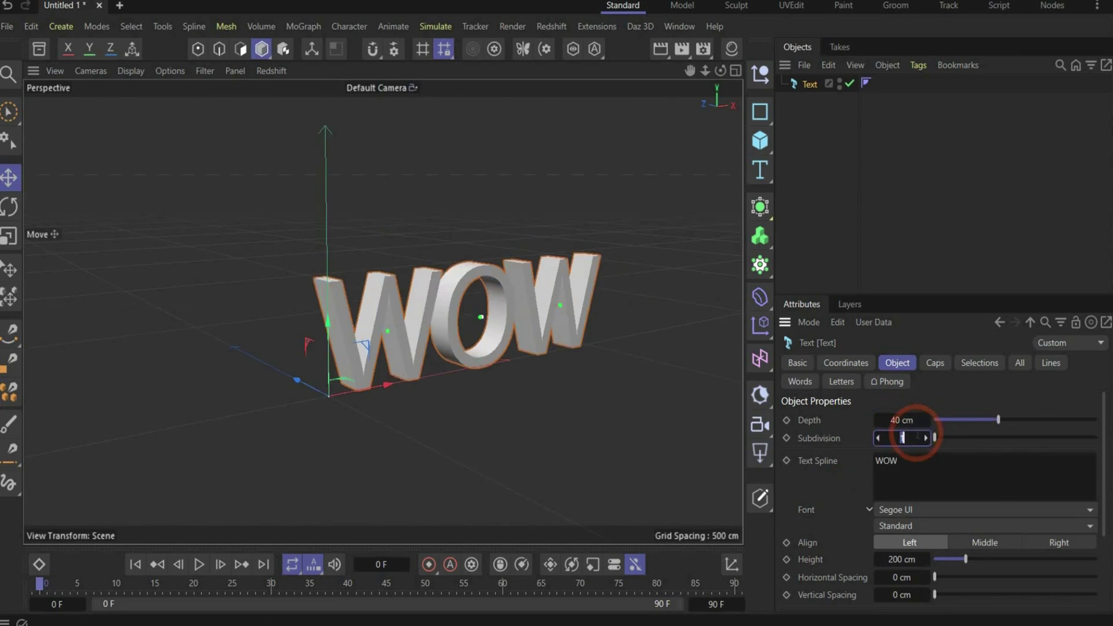
pyautogui.write('15')
pyautogui.press('Return')
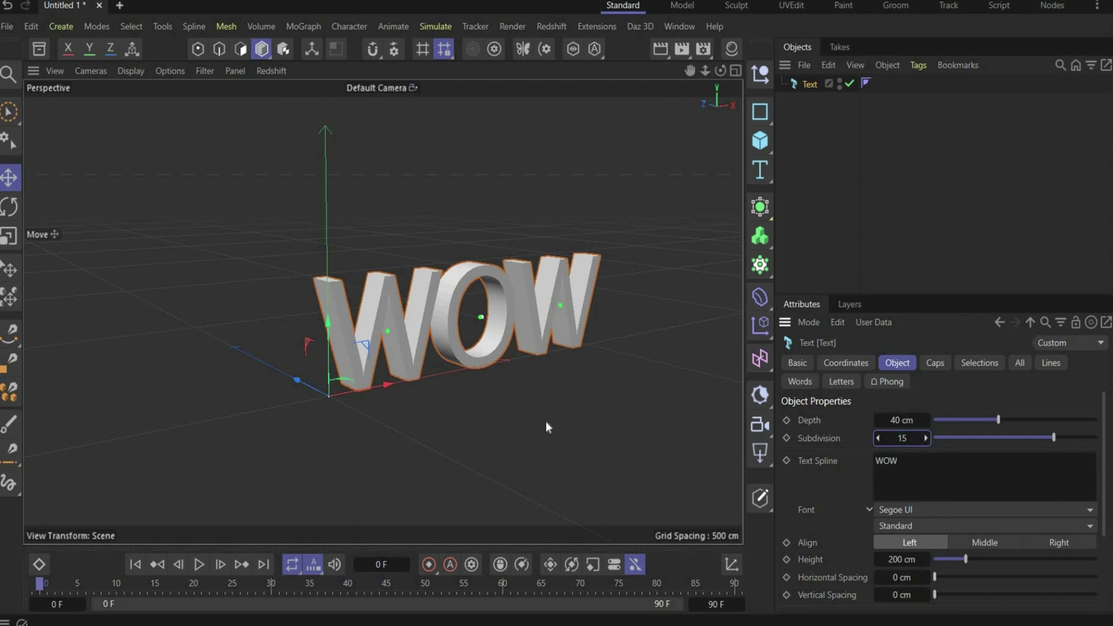
# Set the WOW text's font to Break Secret and its horizontal spacing to 15 cm.
pyautogui.click(882, 512)
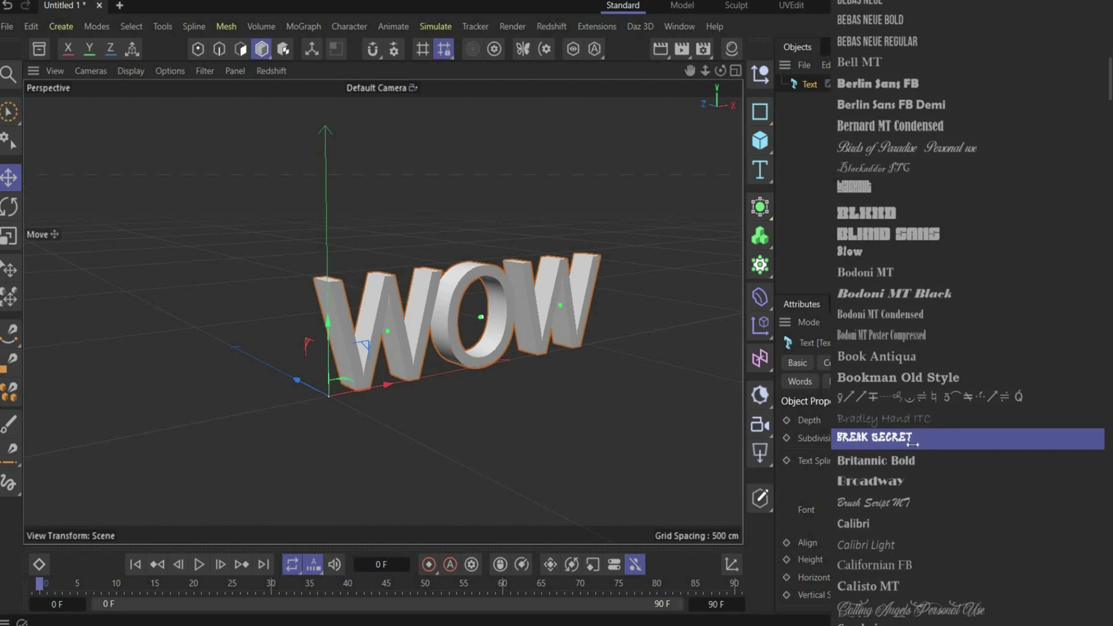
pyautogui.click(912, 444)
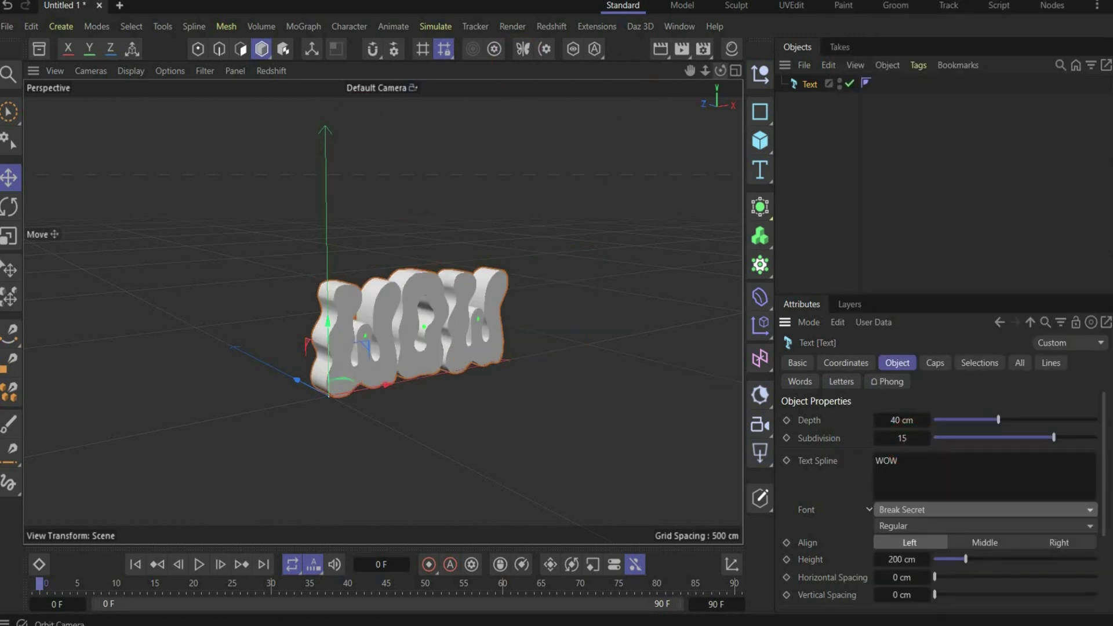
pyautogui.moveTo(720, 72)
pyautogui.mouseDown()
pyautogui.moveTo(664, 74)
pyautogui.moveTo(701, 97)
pyautogui.moveTo(718, 72)
pyautogui.mouseUp()
pyautogui.scroll(2, 425, 294)
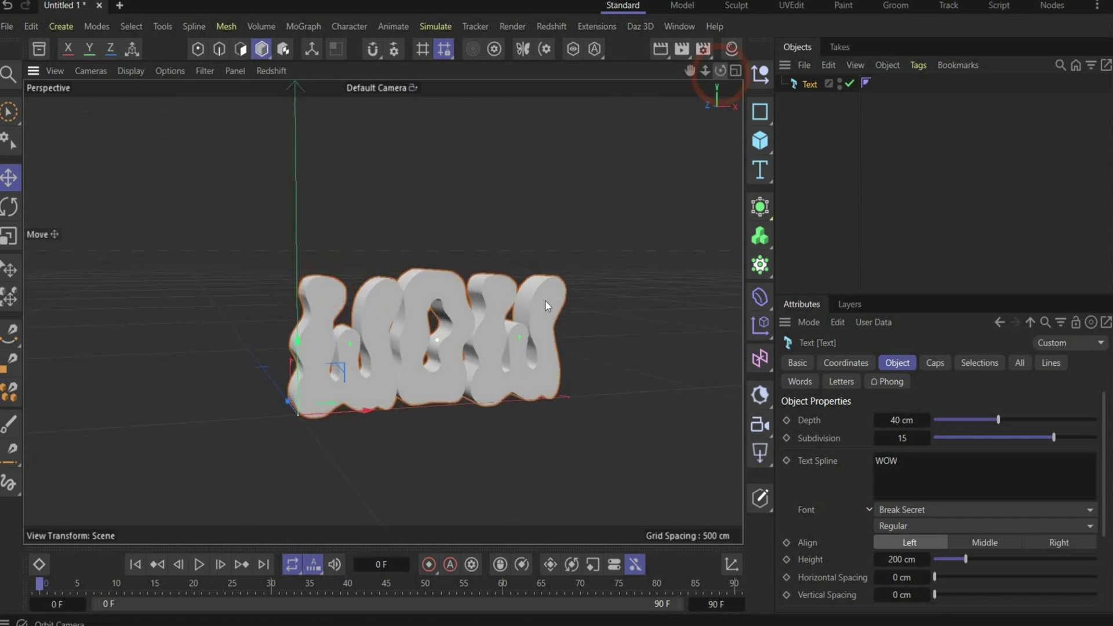
pyautogui.click(899, 577)
pyautogui.write('15')
pyautogui.press('Return')
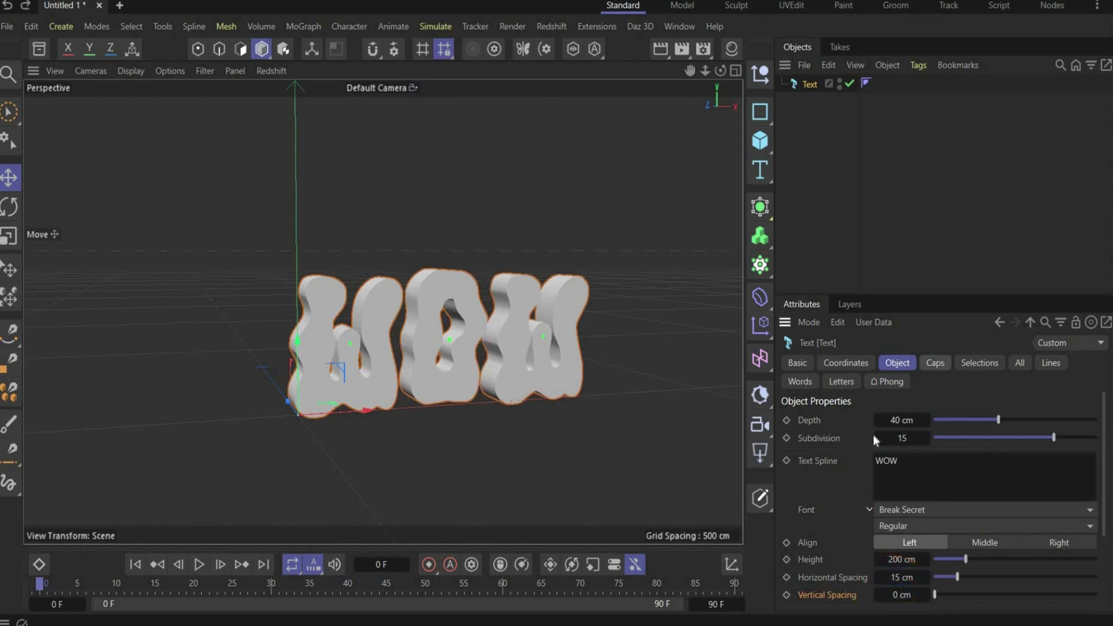
# Give the text's start and end caps a round bevel with a size of 20 cm and 10 subdivisions.
pyautogui.click(935, 363)
pyautogui.scroll(-3, 838, 517)
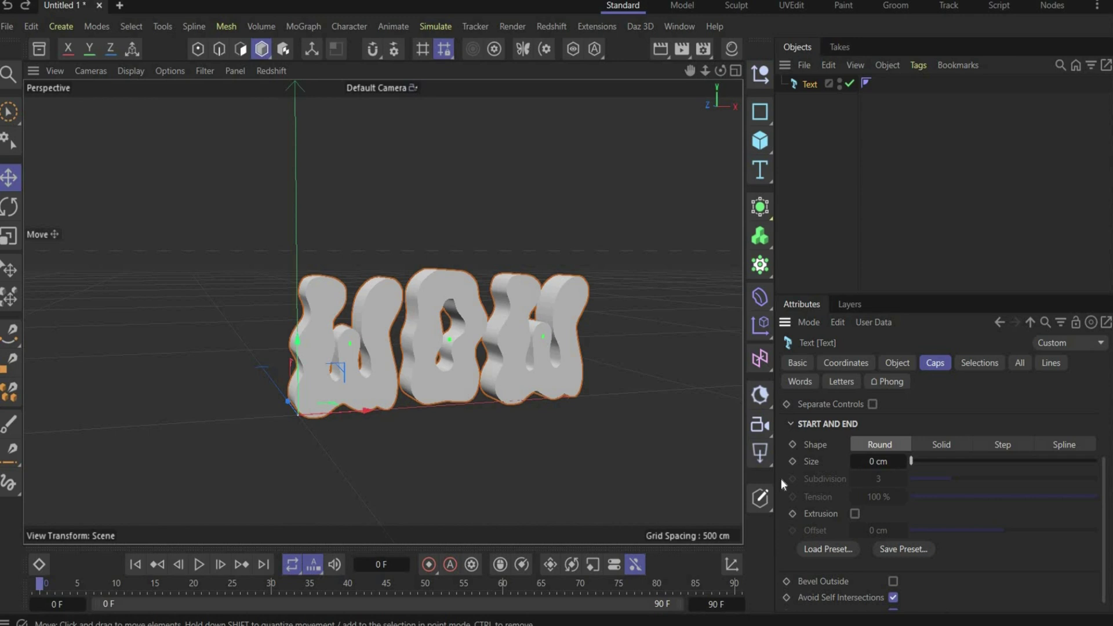
pyautogui.click(896, 461)
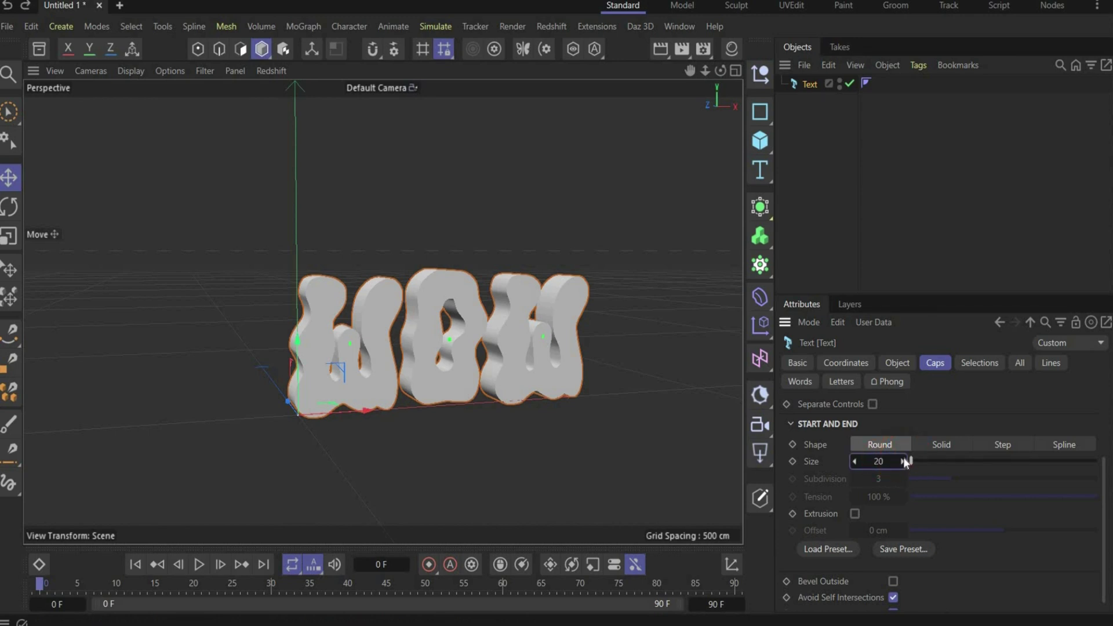
pyautogui.write('20')
pyautogui.press('Return')
pyautogui.click(878, 478)
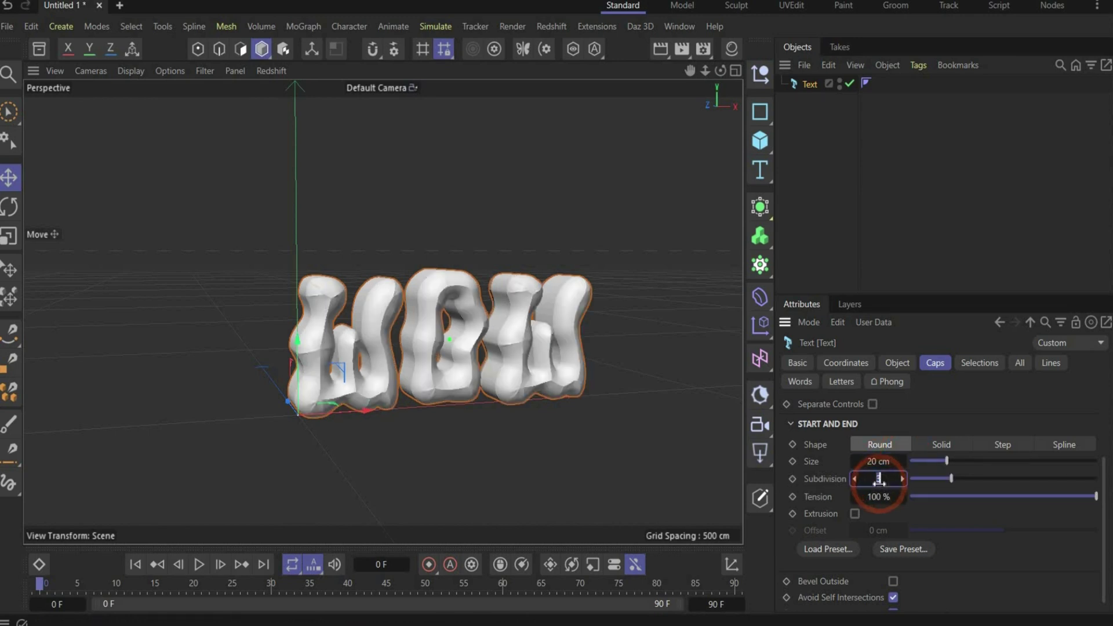
pyautogui.write('10')
pyautogui.press('Return')
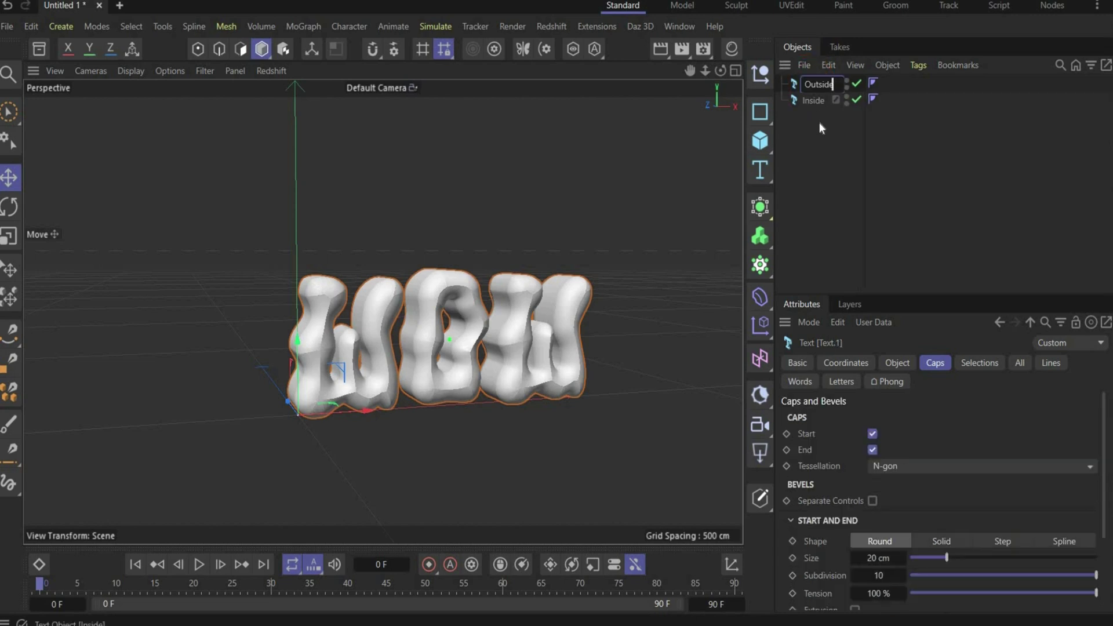
# Finish naming the second text copy Outside and set its cap bevel size to 3.44 cm.
pyautogui.click(810, 121)
pyautogui.click(676, 186)
pyautogui.click(822, 91)
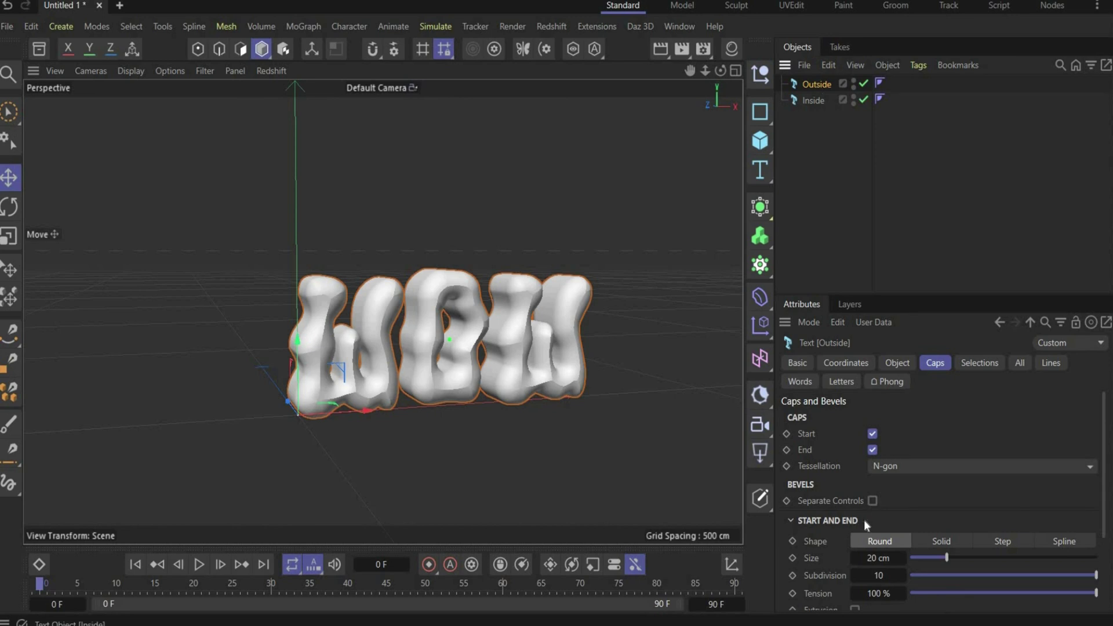
pyautogui.scroll(-1, 825, 559)
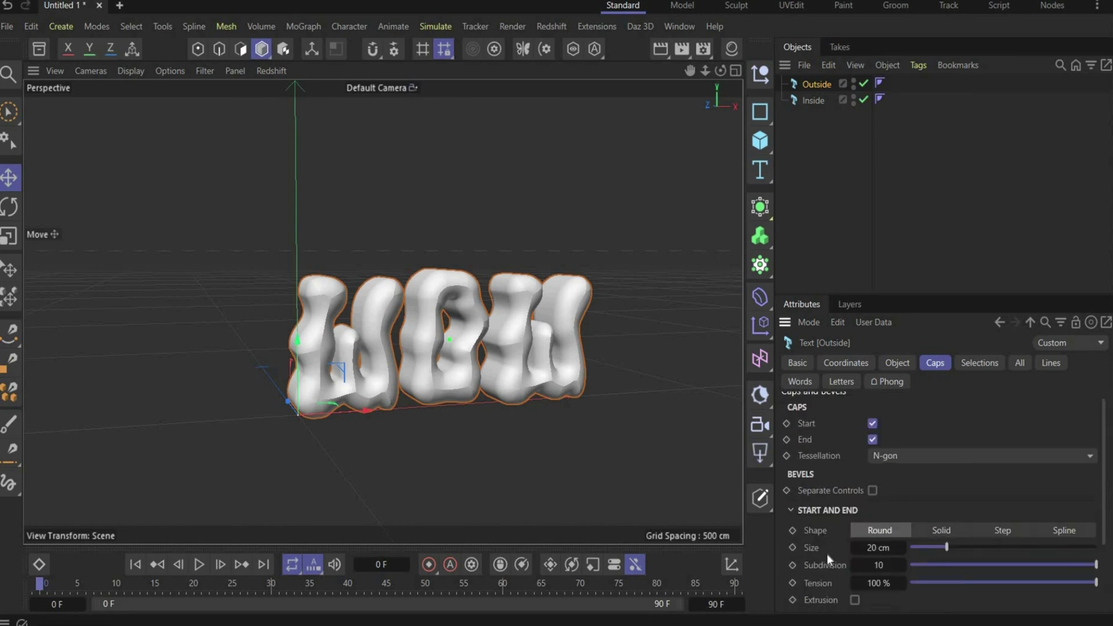
pyautogui.doubleClick(876, 549)
pyautogui.write('3')
pyautogui.write('3')
pyautogui.write('.44')
pyautogui.press('Return')
# Enable bevel extrusion on the Outside text with a 9 cm offset and make the bevel go outside.
pyautogui.click(855, 600)
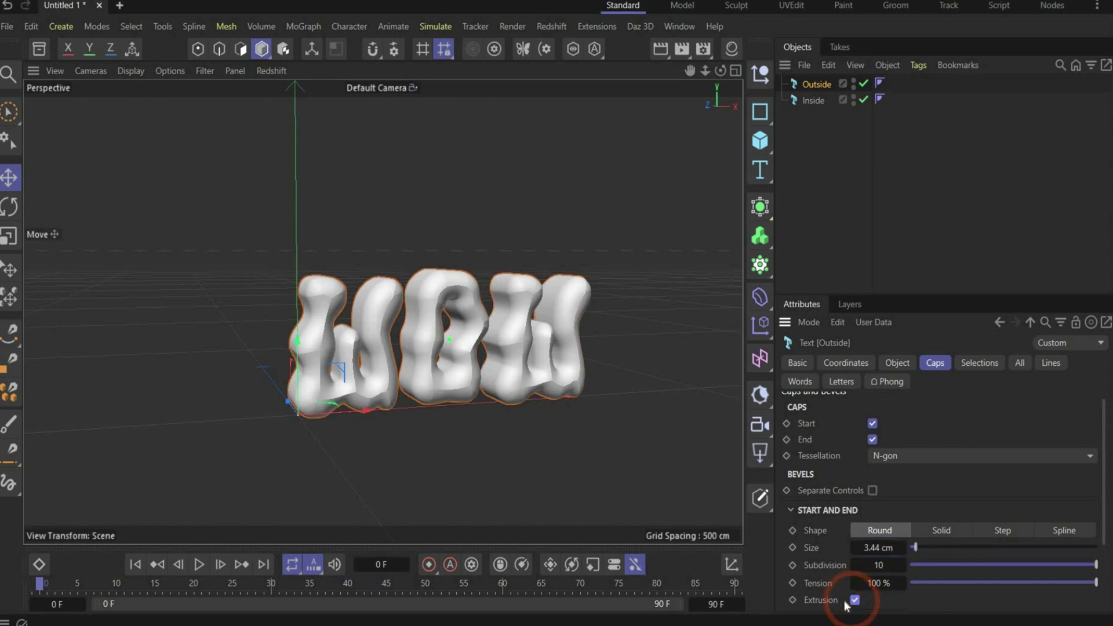
pyautogui.scroll(-4, 840, 603)
pyautogui.doubleClick(878, 520)
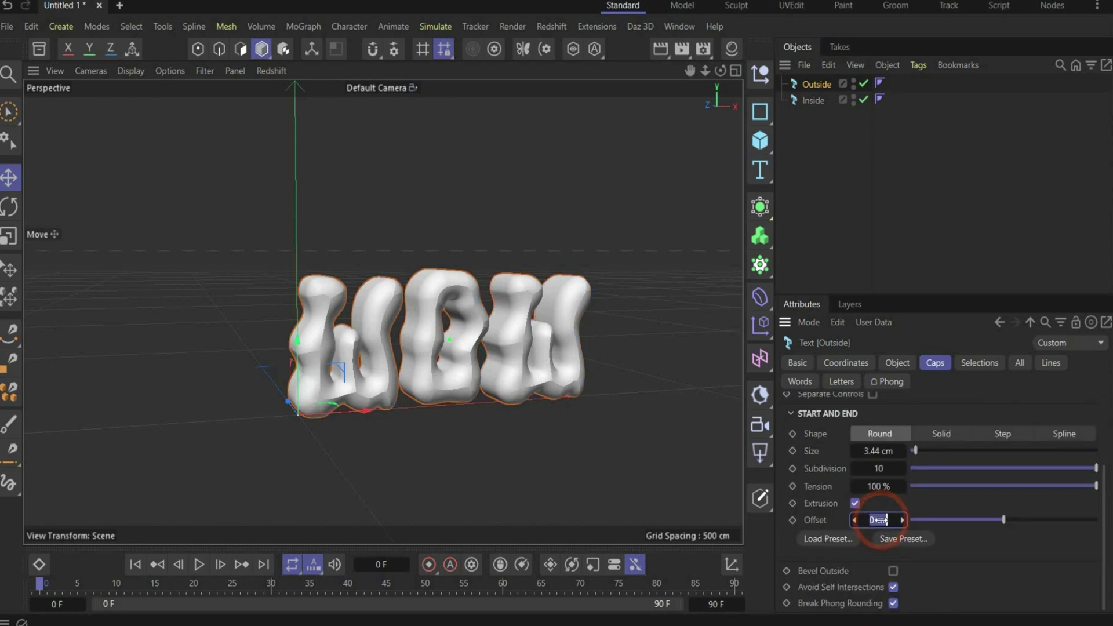
pyautogui.write('9')
pyautogui.press('Return')
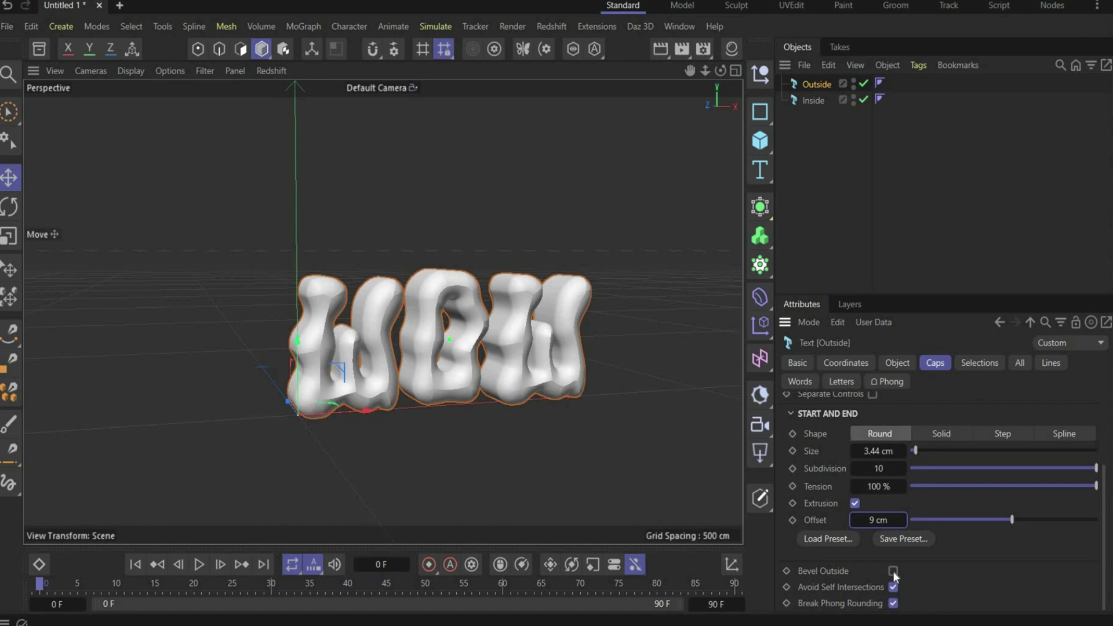
pyautogui.click(893, 571)
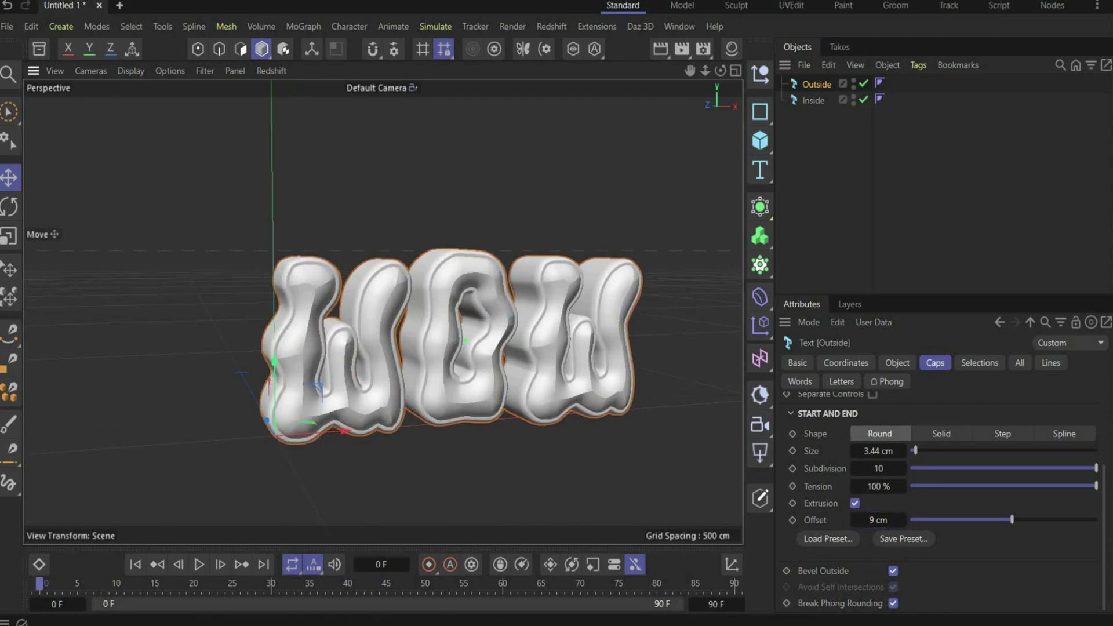
# Set the extrusion depth of the Outside text to 50 cm.
pyautogui.moveTo(719, 70); pyautogui.dragTo(362, 298)
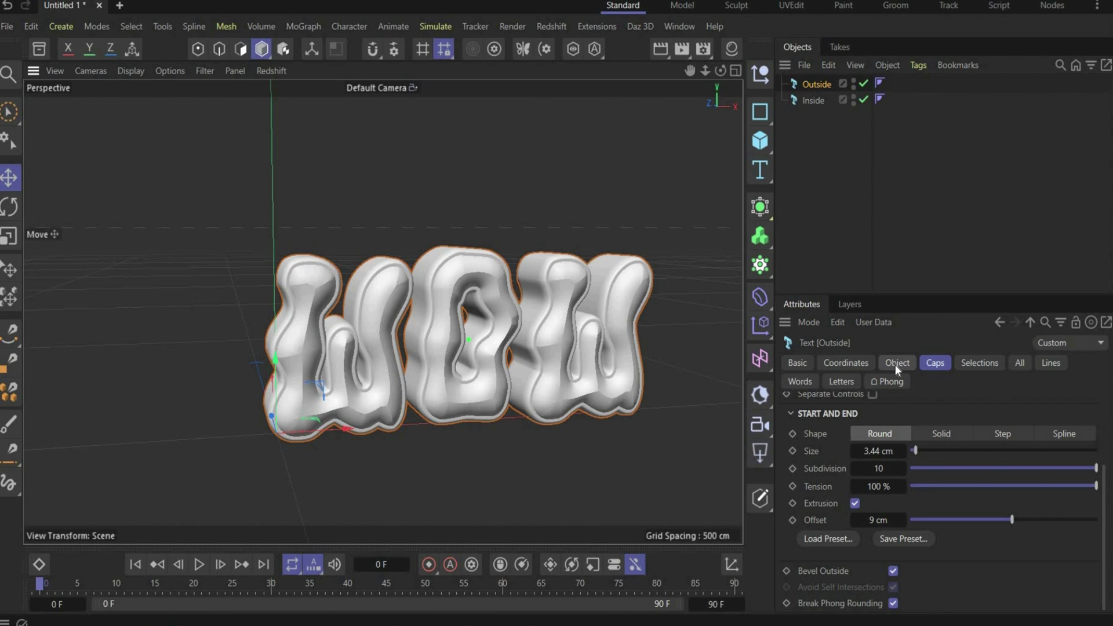
pyautogui.click(895, 364)
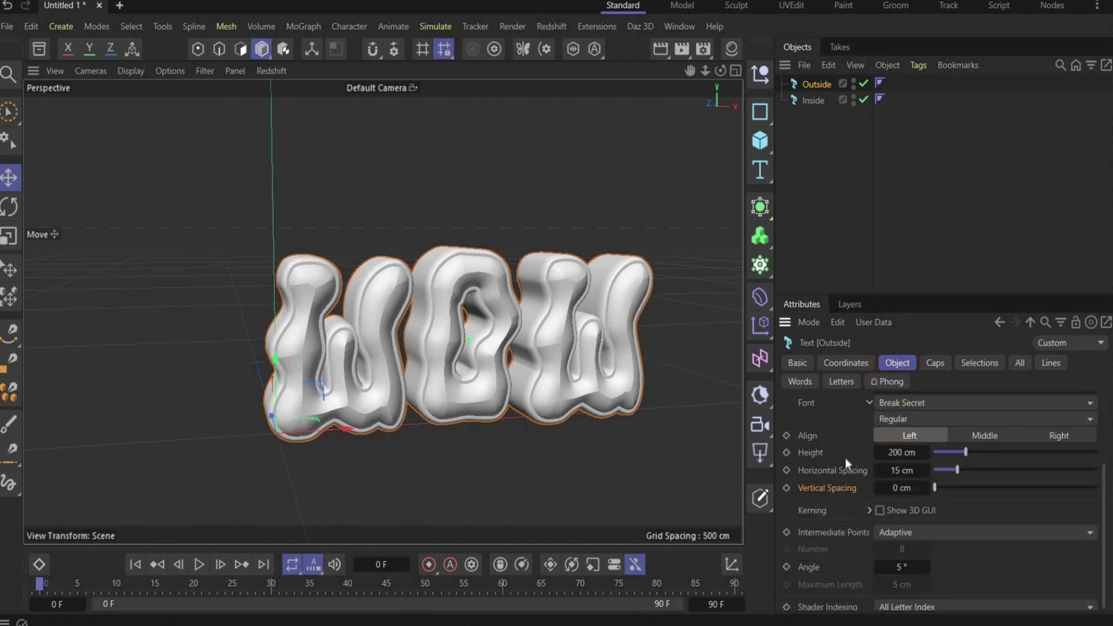
pyautogui.scroll(3, 893, 441)
pyautogui.click(900, 420)
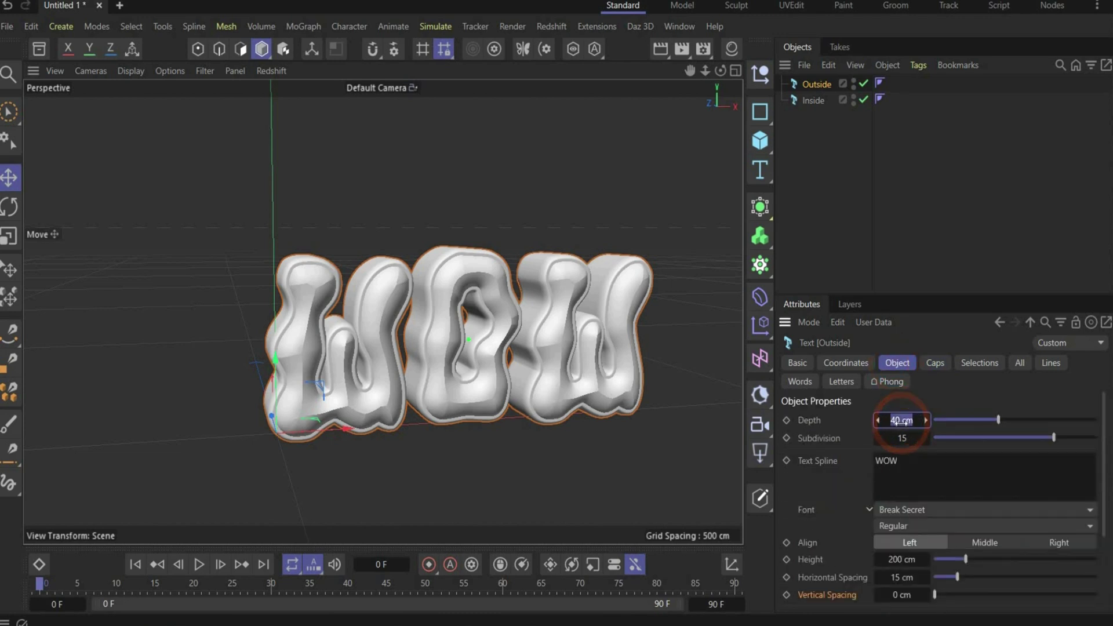
pyautogui.write('50')
pyautogui.press('Return')
pyautogui.moveTo(382, 310)
pyautogui.keyDown('alt'); pyautogui.mouseDown()
pyautogui.moveTo(463, 307)
pyautogui.moveTo(336, 311)
pyautogui.moveTo(400, 310)
pyautogui.mouseUp(); pyautogui.keyUp('alt')
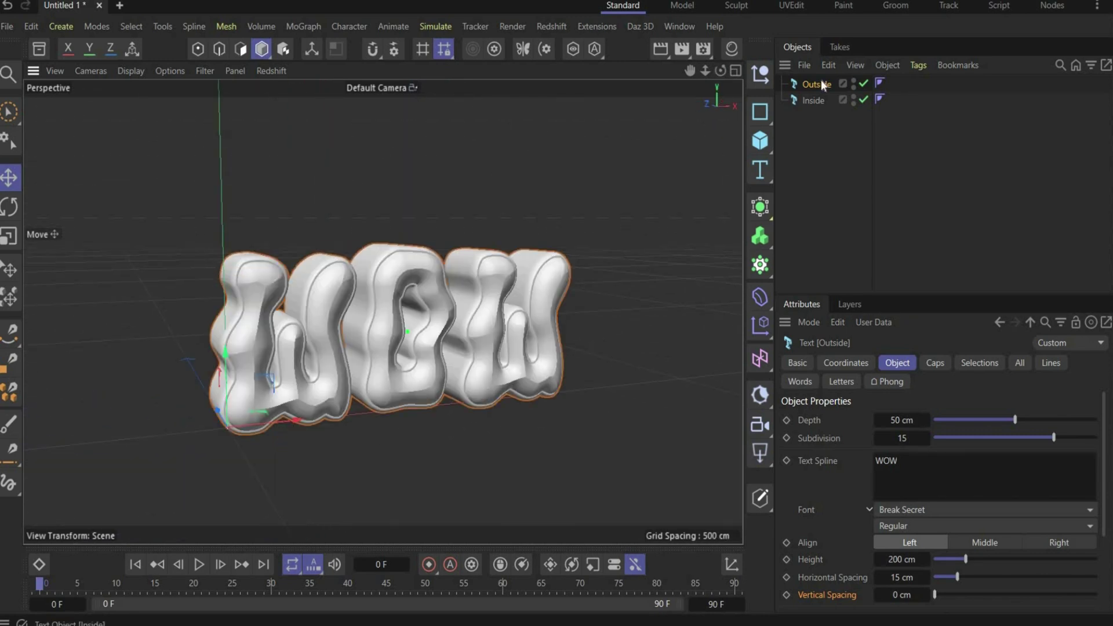
# Convert both the Outside and Inside texts into mesh copies with Current State to Object.
pyautogui.click(823, 85)
pyautogui.rightClick(823, 85)
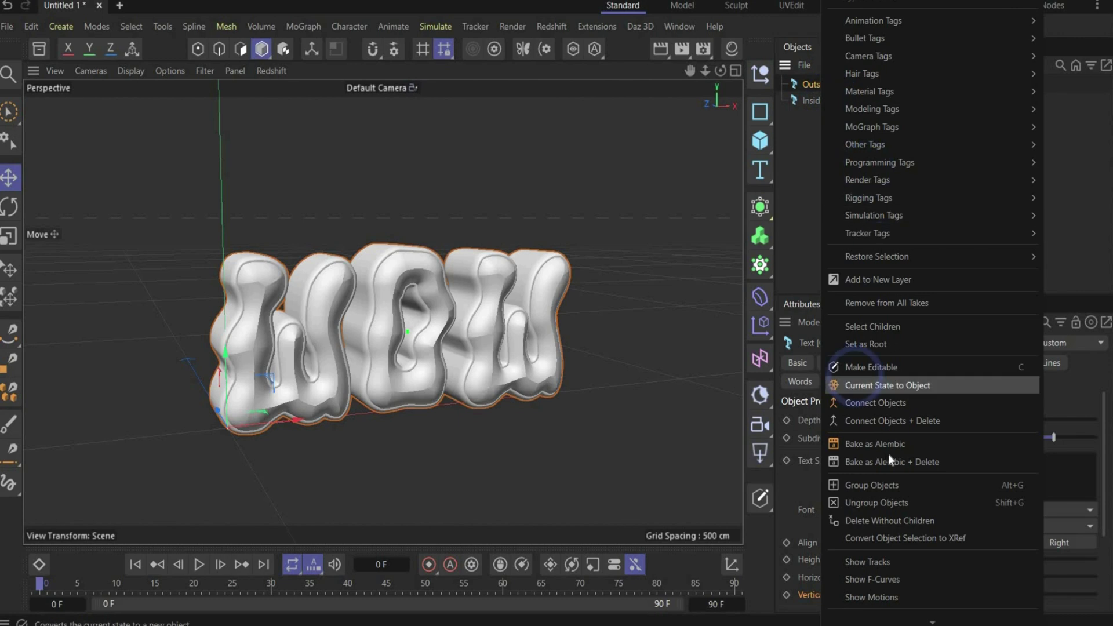
pyautogui.click(920, 390)
pyautogui.rightClick(825, 116)
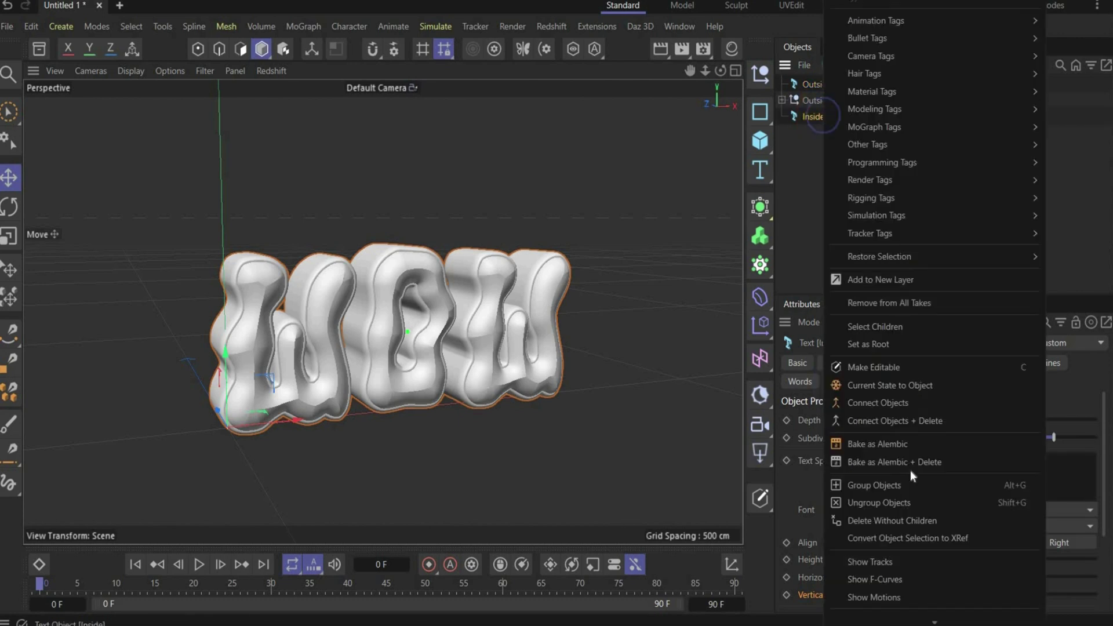
pyautogui.click(908, 421)
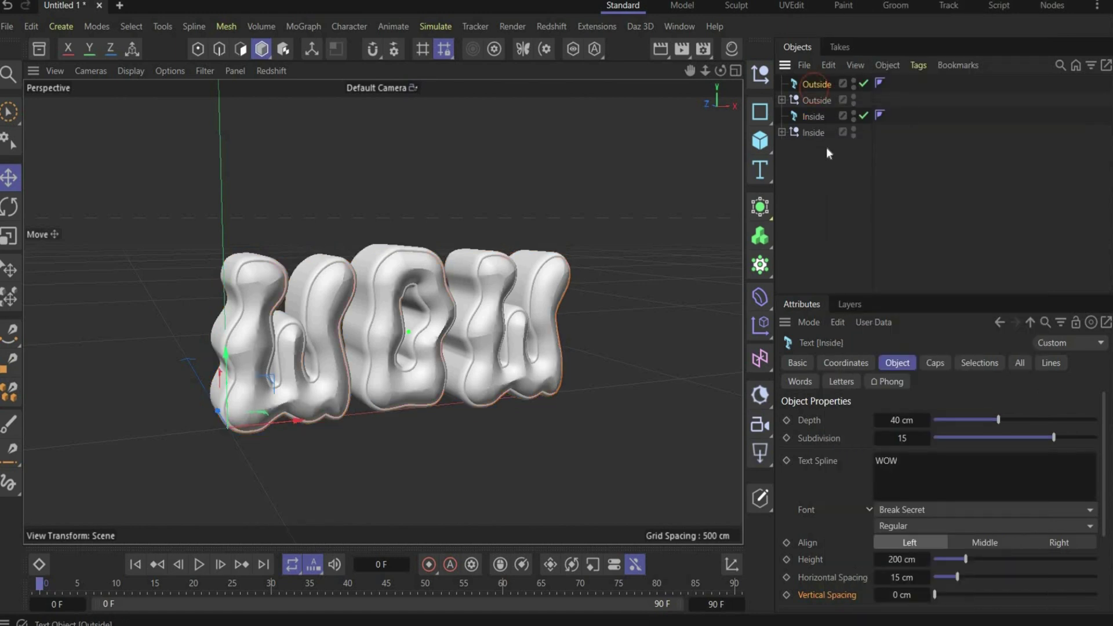
# Delete the original parametric Inside and Outside text objects, keeping only their converted mesh groups.
pyautogui.click(850, 132)
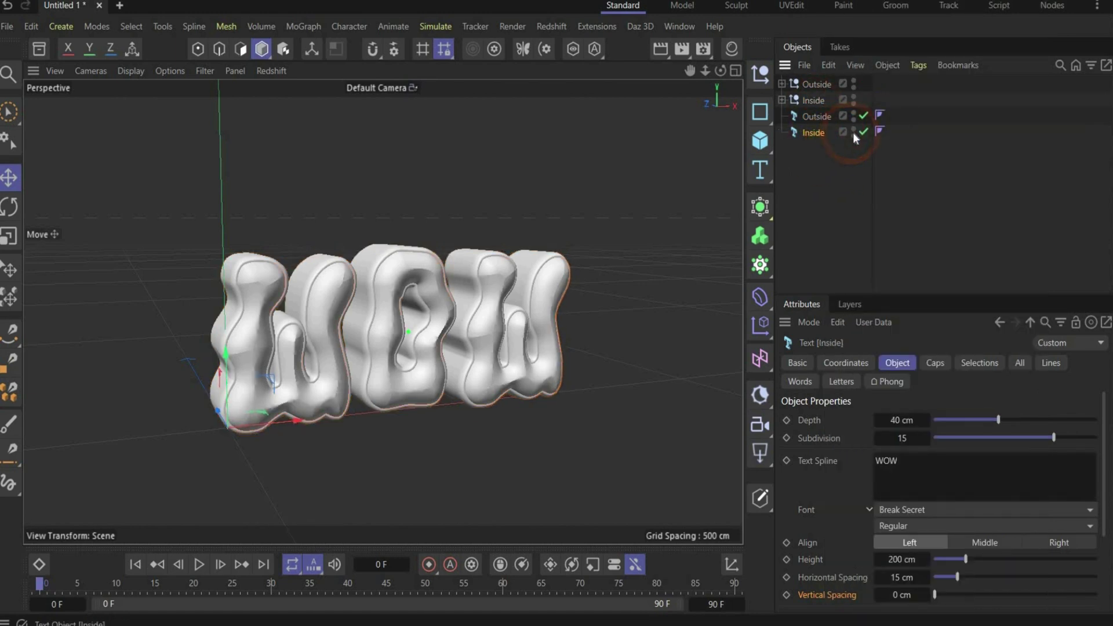
pyautogui.click(853, 116)
pyautogui.click(853, 114)
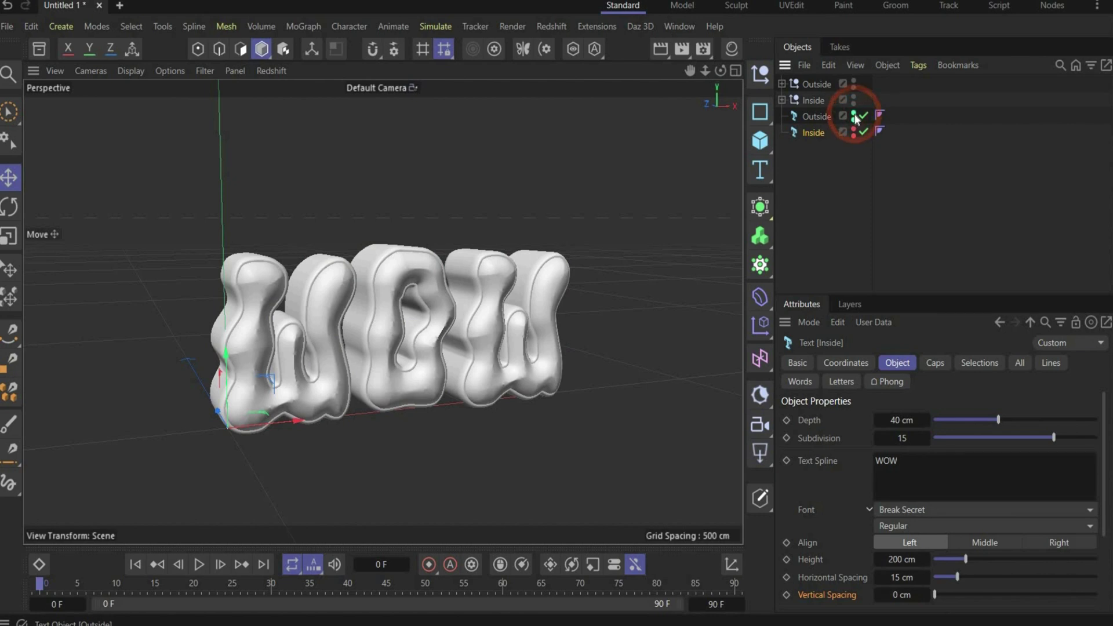
pyautogui.click(808, 134)
pyautogui.press('Delete')
pyautogui.click(810, 119)
pyautogui.press('Delete')
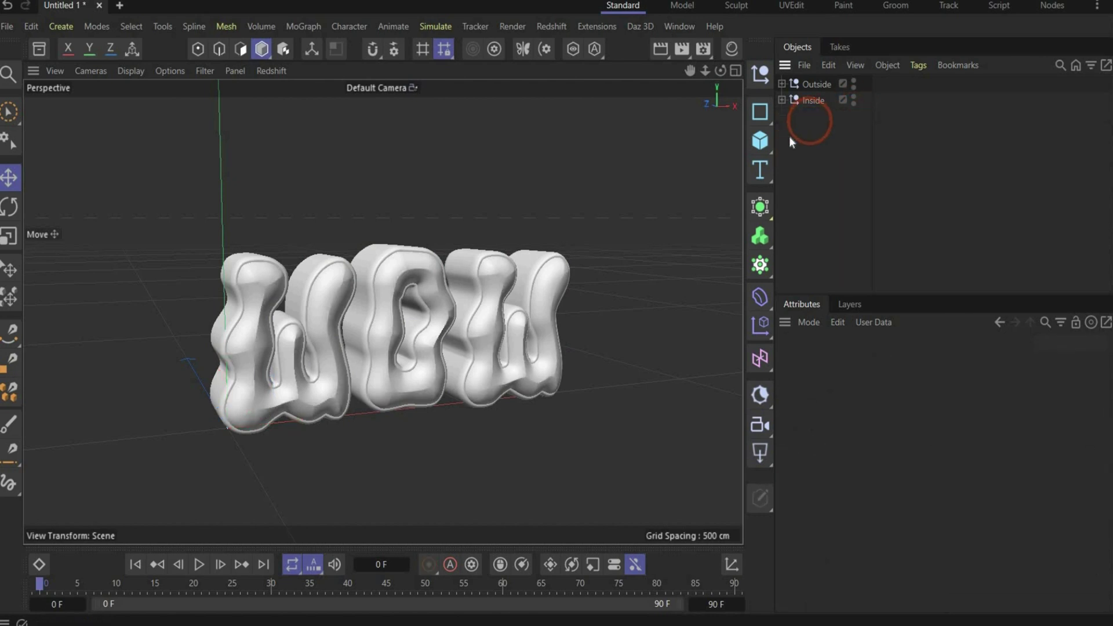
# Expand the Outside and Inside groups down to the individual W, O and W letter meshes.
pyautogui.click(789, 137)
pyautogui.click(781, 84)
pyautogui.click(791, 114)
pyautogui.click(781, 116)
pyautogui.click(791, 100)
pyautogui.click(800, 116)
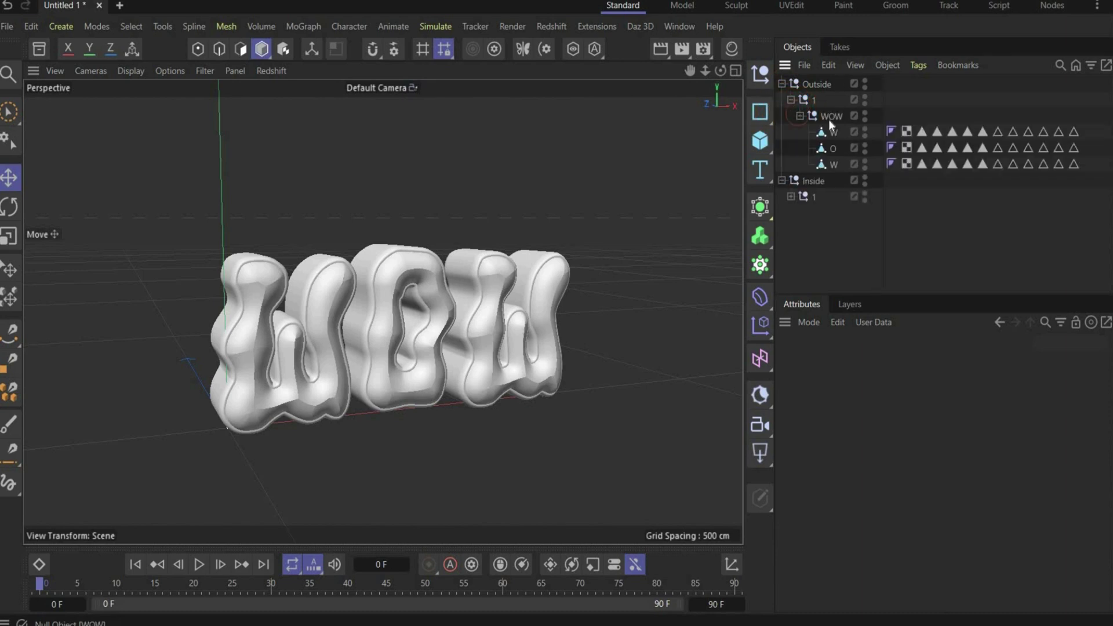
pyautogui.click(828, 117)
pyautogui.click(791, 196)
pyautogui.click(800, 213)
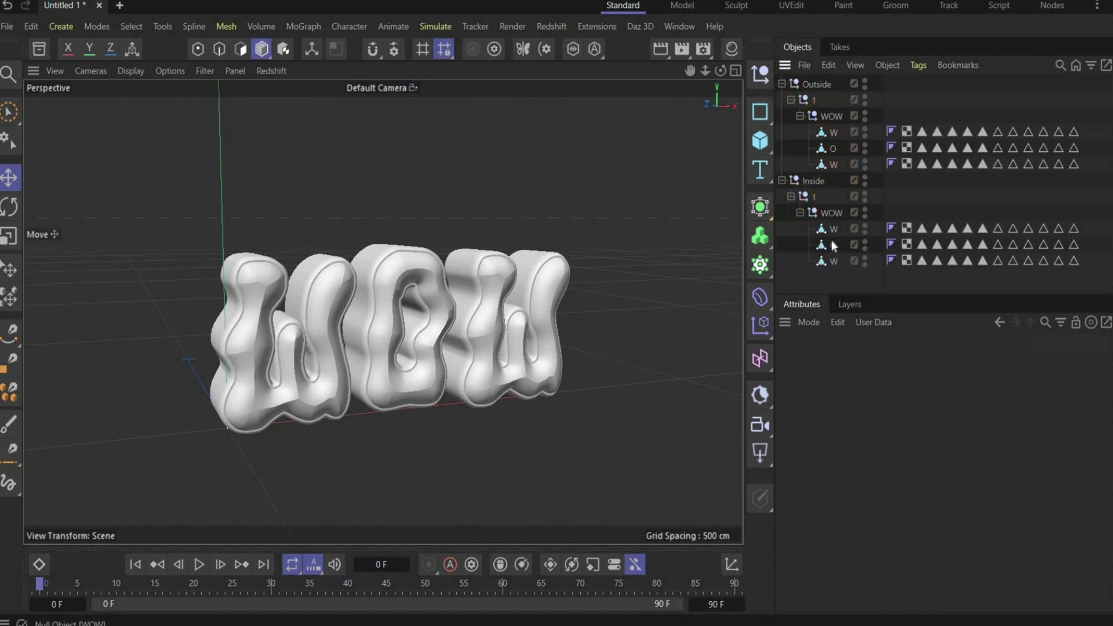
# Scale the Inside and Outside O meshes down together in height so they are clearly shorter than the W letters.
pyautogui.click(831, 245)
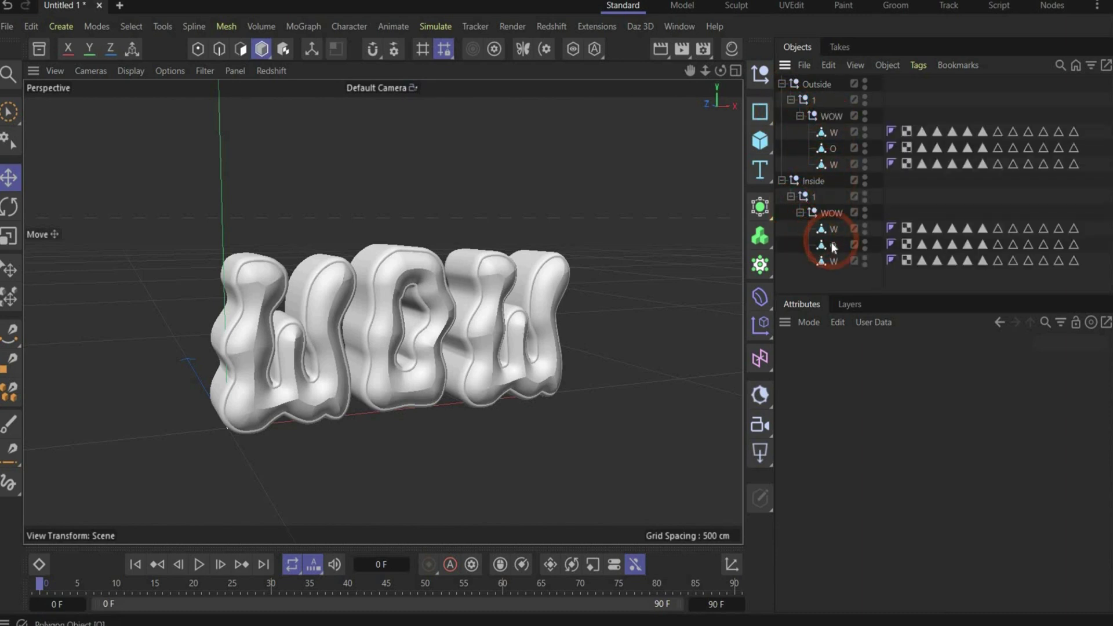
pyautogui.keyDown('ctrl'); pyautogui.click(832, 148); pyautogui.keyUp('ctrl')
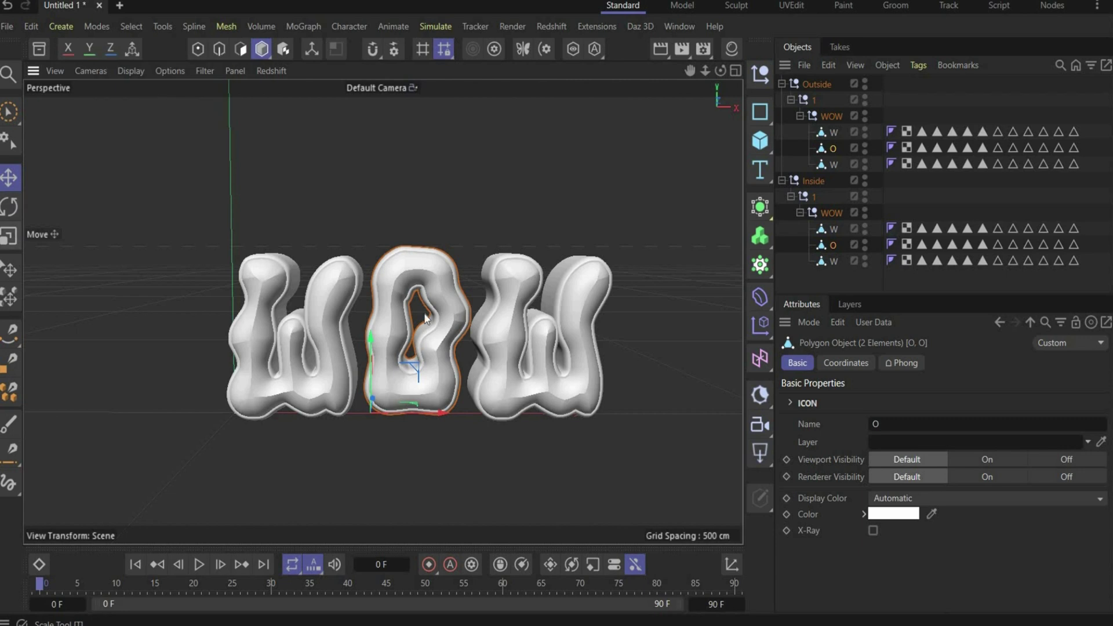
pyautogui.press('t')
pyautogui.moveTo(386, 358); pyautogui.dragTo(367, 365)
pyautogui.press('e')
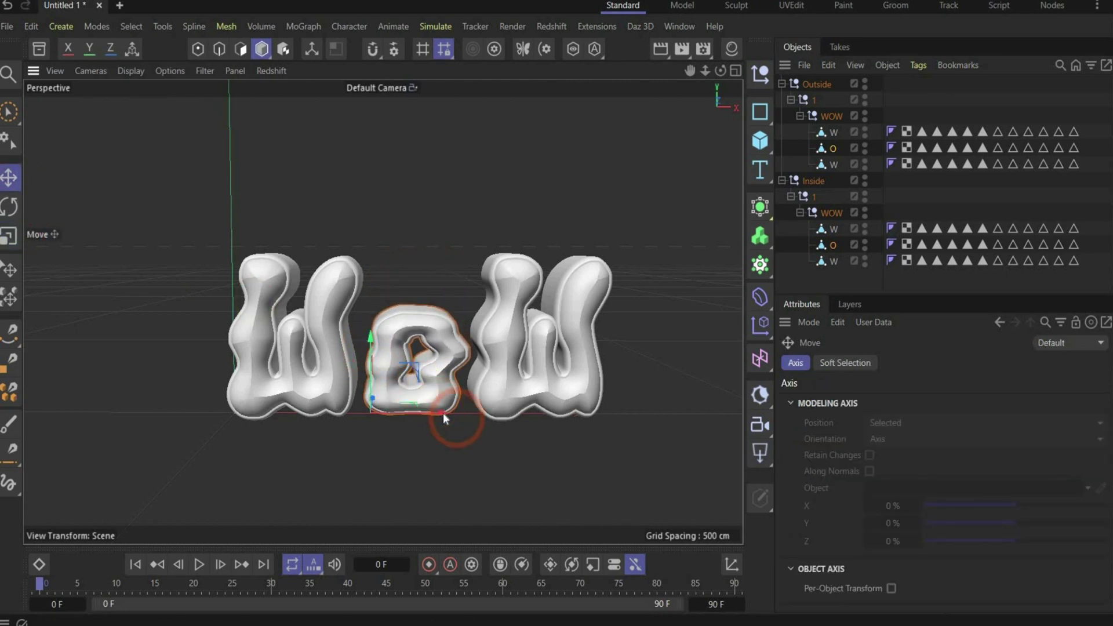
# Move both O meshes along the X axis until they touch the first W.
pyautogui.moveTo(443, 413); pyautogui.dragTo(409, 412)
pyautogui.scroll(2, 331, 432)
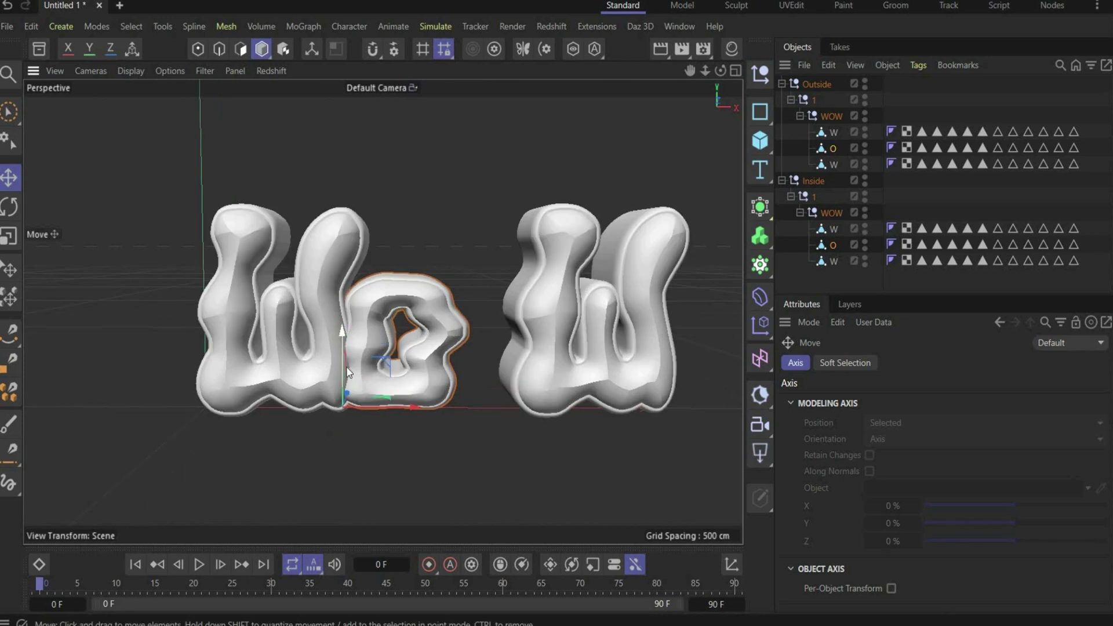
pyautogui.scroll(2, 347, 371)
pyautogui.moveTo(341, 351); pyautogui.dragTo(341, 352)
pyautogui.scroll(-3, 382, 471)
# Move the Inside and Outside meshes of the last W along the X axis until they meet the O.
pyautogui.click(526, 254)
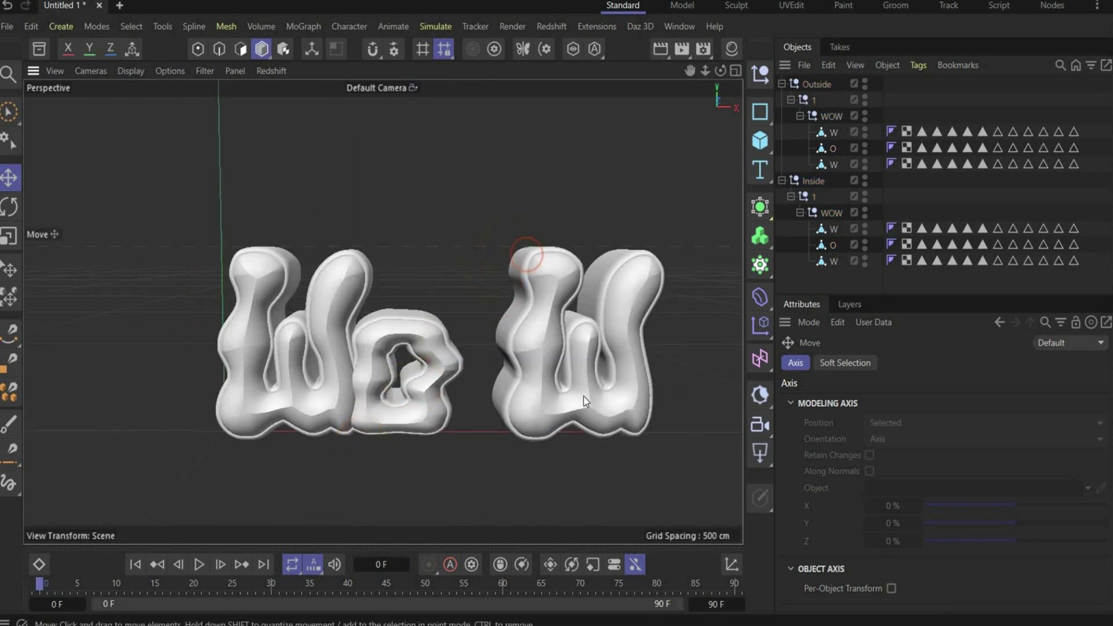
pyautogui.click(583, 399)
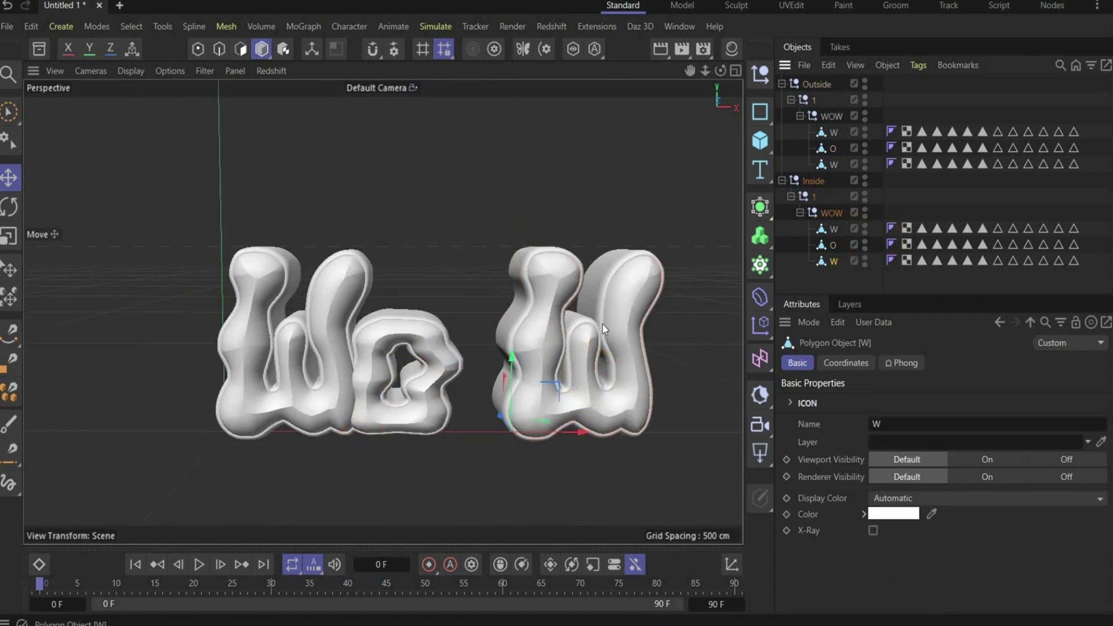
pyautogui.keyDown('shift'); pyautogui.click(626, 290); pyautogui.keyUp('shift')
pyautogui.moveTo(539, 432); pyautogui.dragTo(483, 433)
pyautogui.click(392, 295)
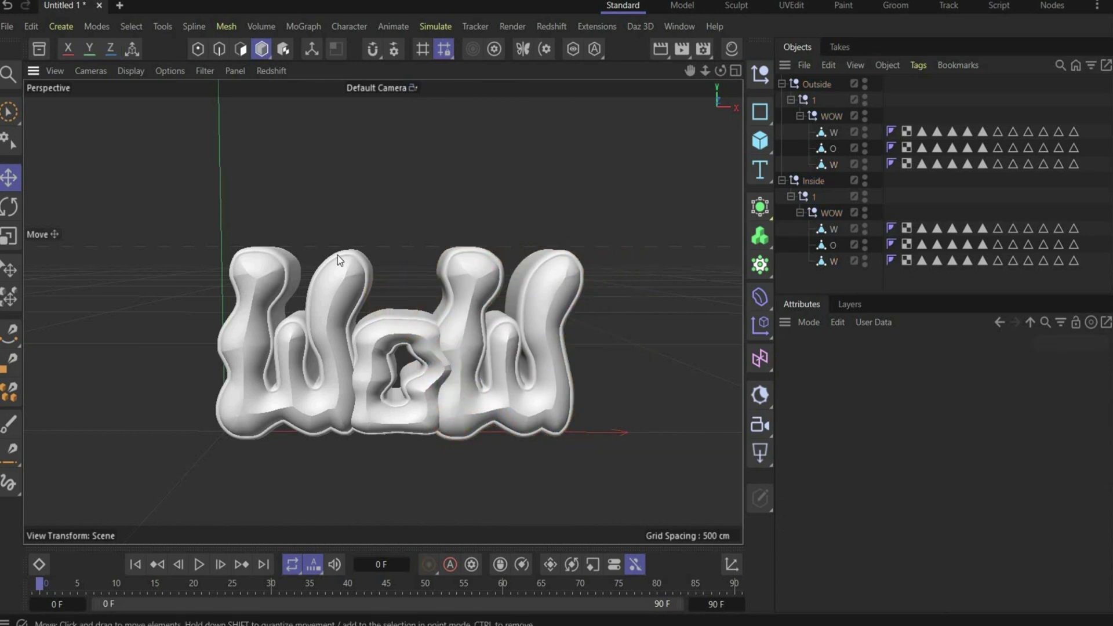
# Merge the three Inside letter meshes into one object with Connect Objects + Delete.
pyautogui.scroll(5, 331, 412)
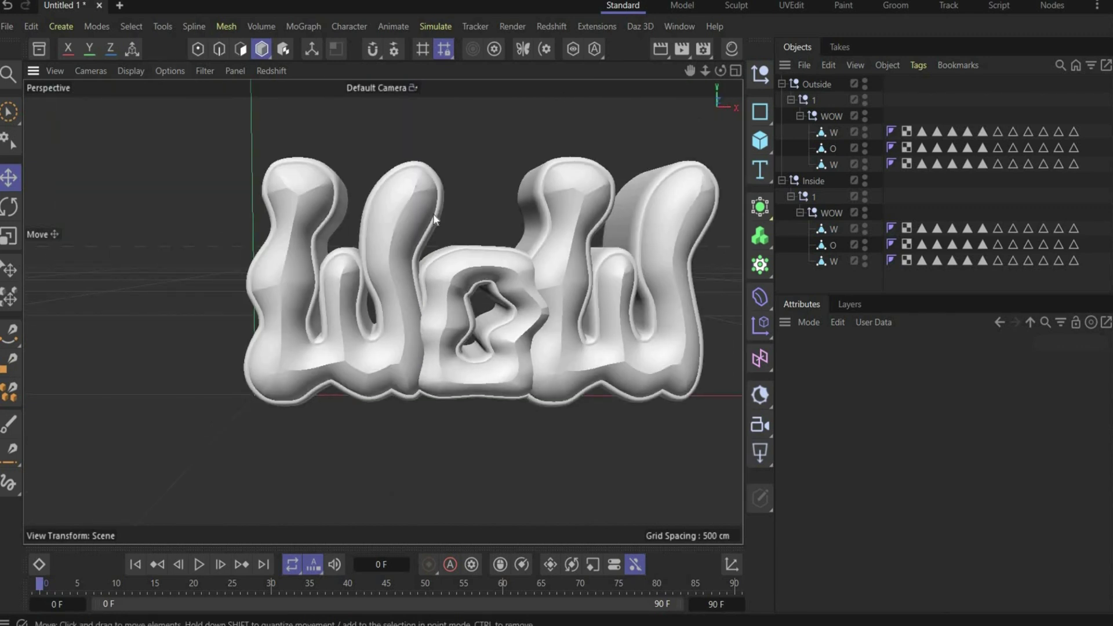
pyautogui.scroll(-2, 433, 213)
pyautogui.moveTo(720, 71); pyautogui.dragTo(673, 170)
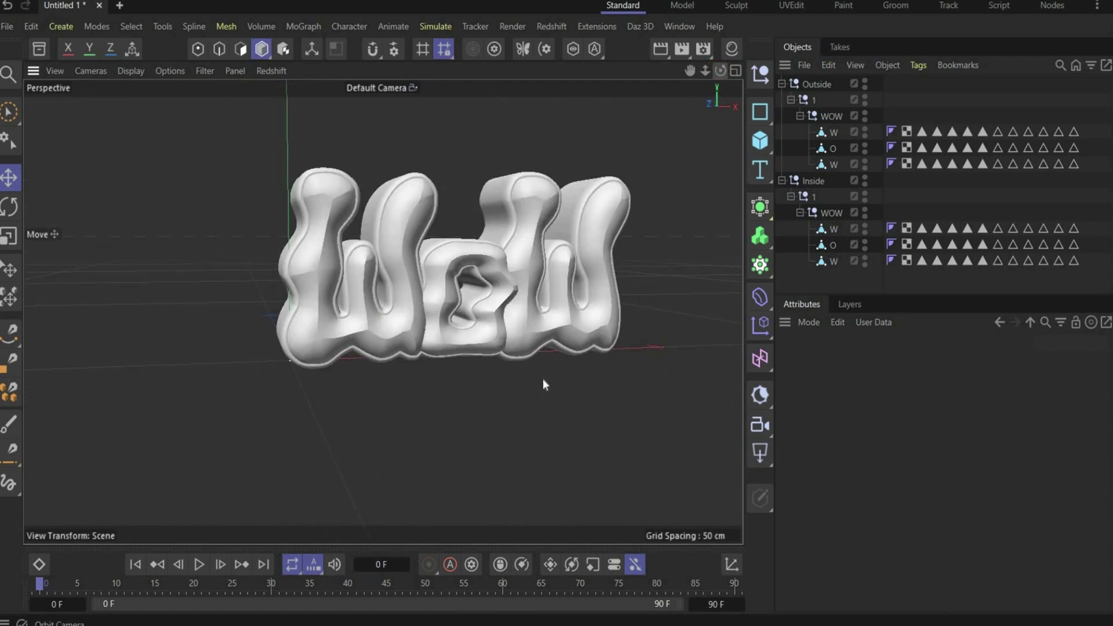
pyautogui.click(831, 258)
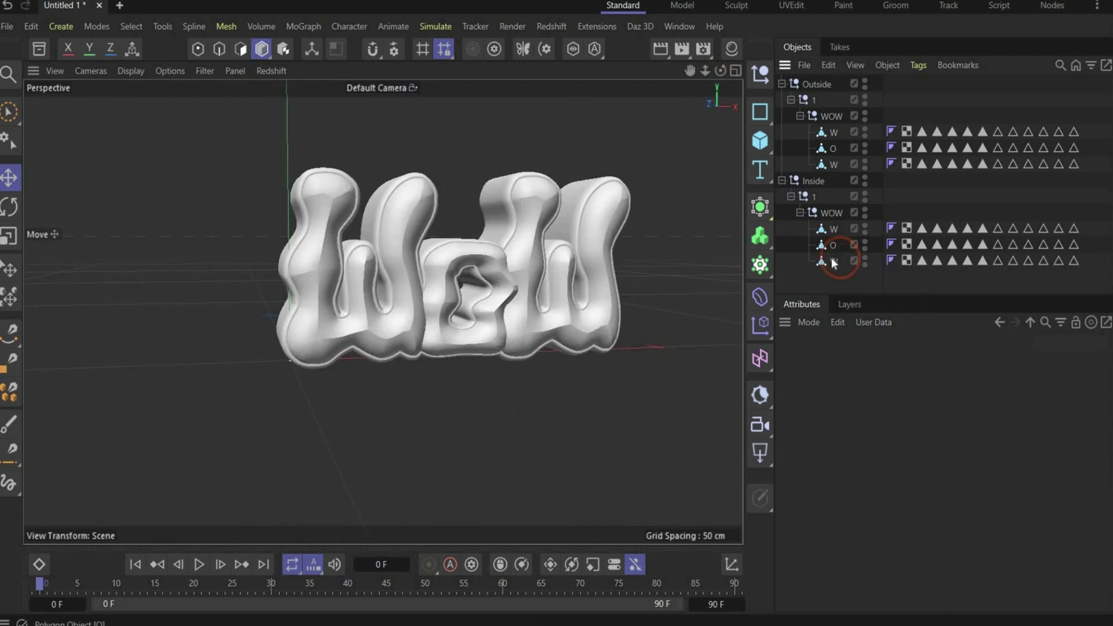
pyautogui.click(837, 227)
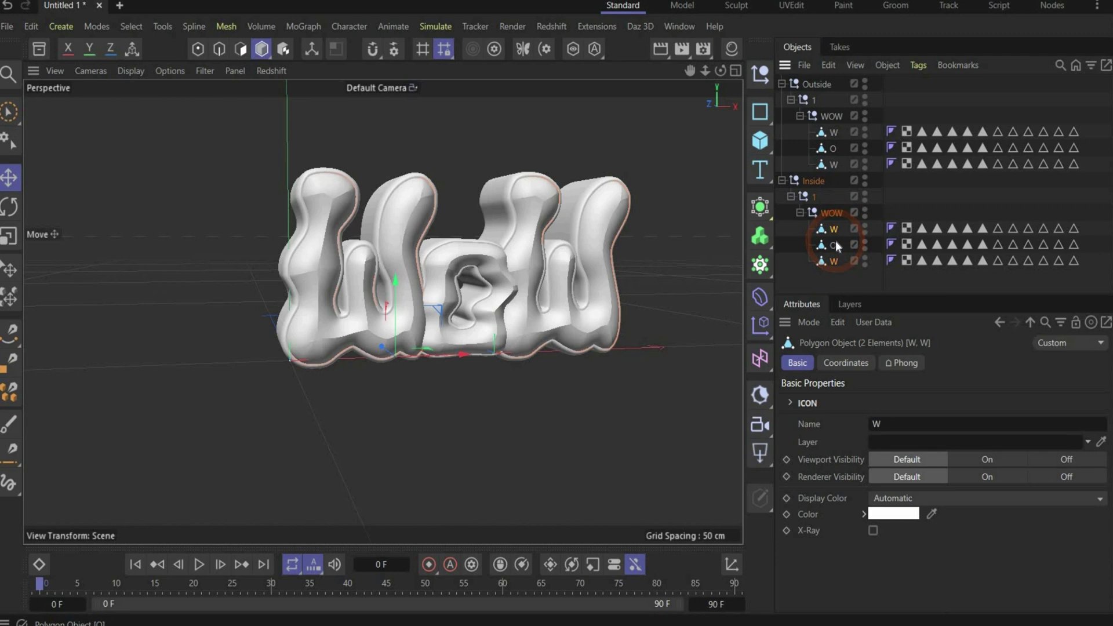
pyautogui.keyDown('ctrl'); pyautogui.click(835, 243); pyautogui.keyUp('ctrl')
pyautogui.rightClick(836, 241)
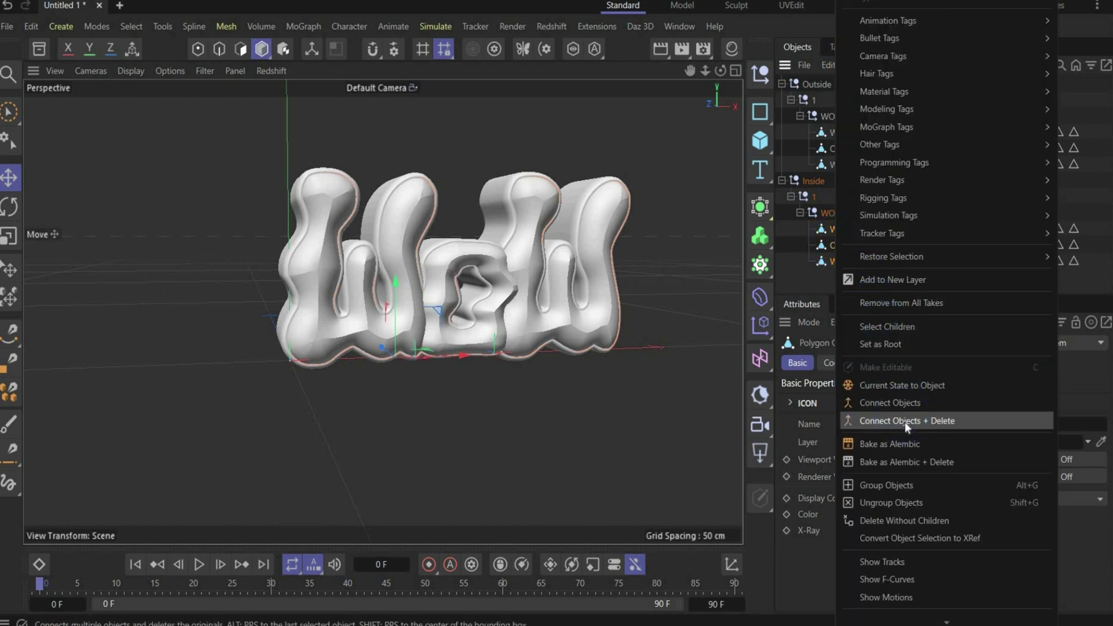
pyautogui.click(904, 422)
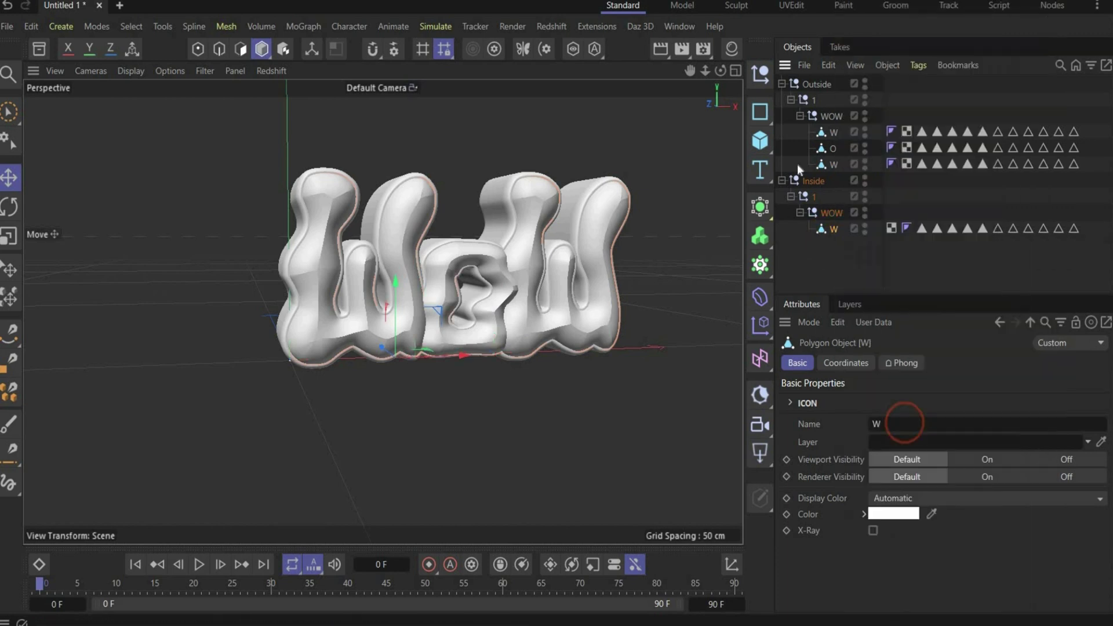
# Move the merged inner mesh to the top level of the hierarchy and delete the emptied Inside group.
pyautogui.moveTo(809, 98); pyautogui.dragTo(809, 84)
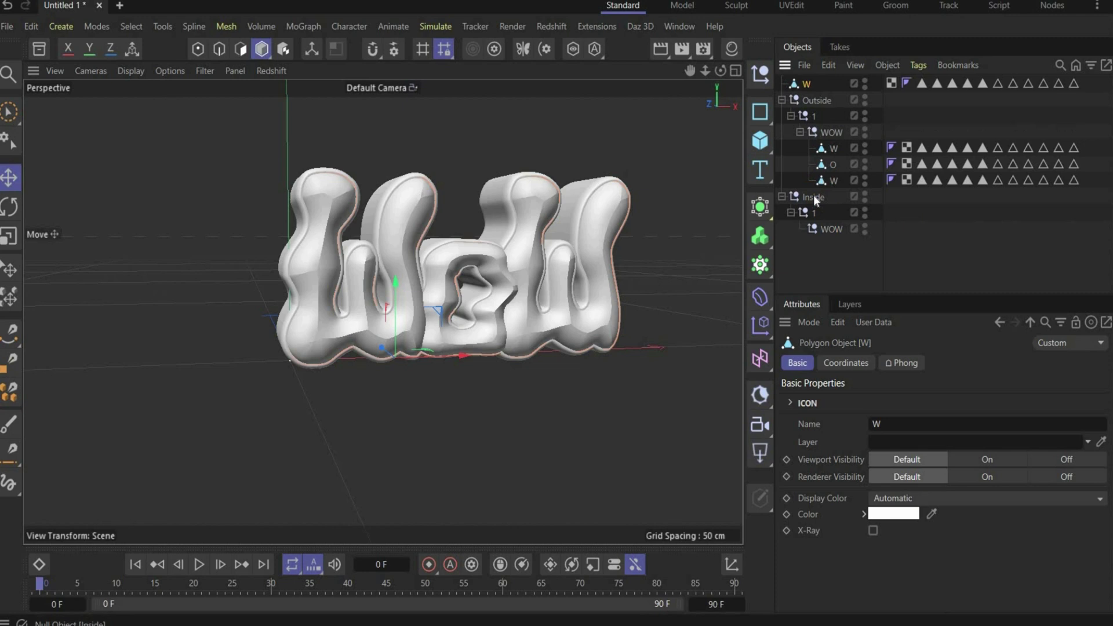
pyautogui.click(813, 197)
pyautogui.press('Delete')
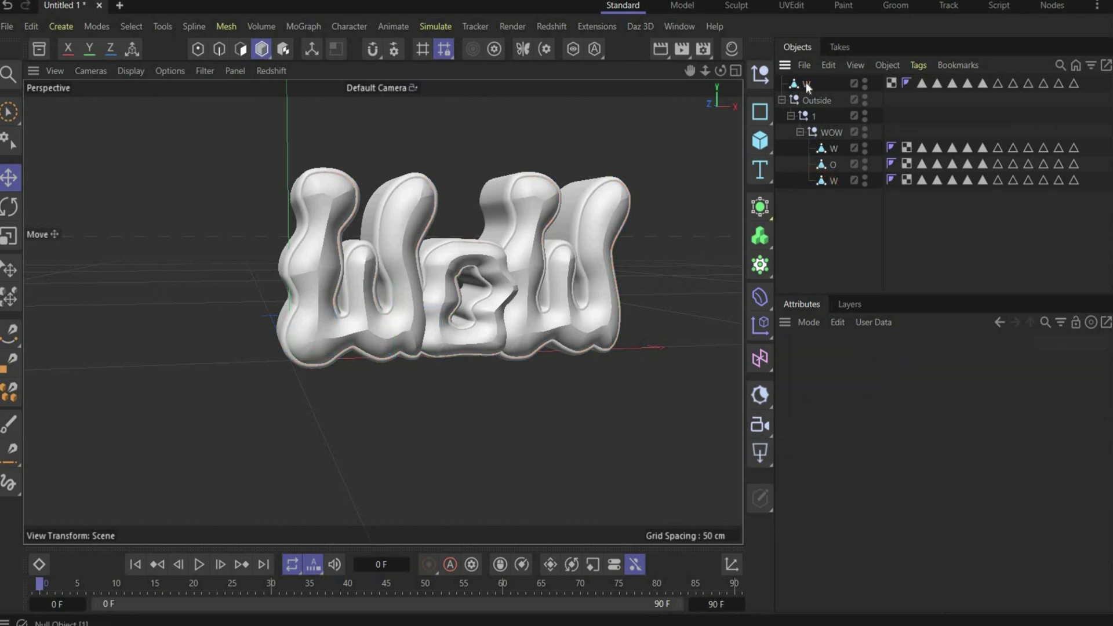
# Rename the merged inner mesh as Inside and save the project as Test.c4d.
pyautogui.doubleClick(902, 99)
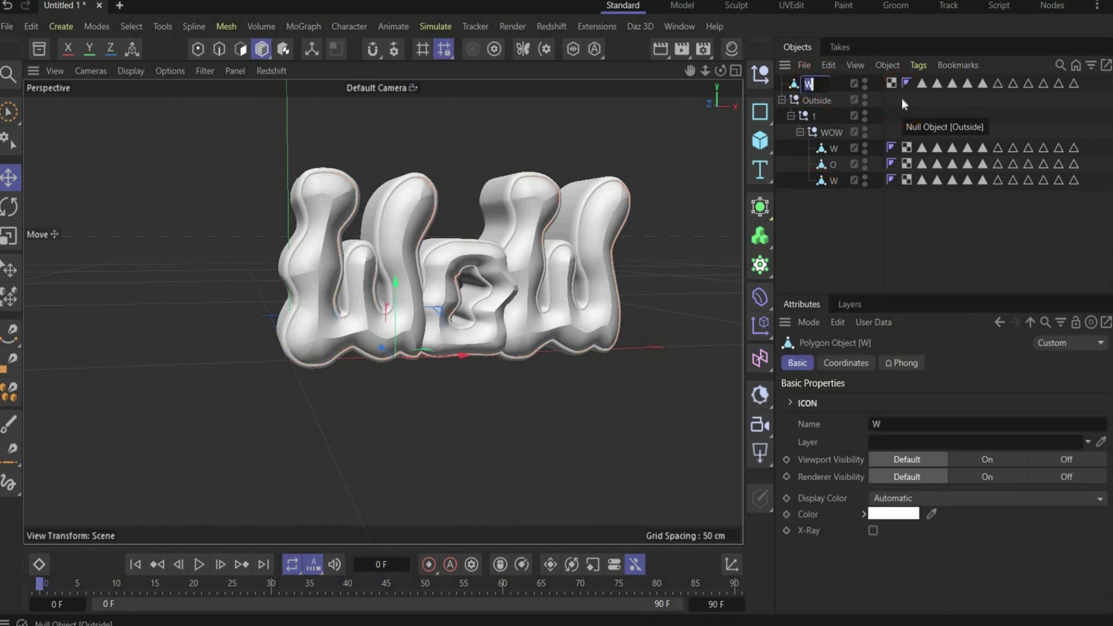
pyautogui.write('Inside')
pyautogui.press('Return')
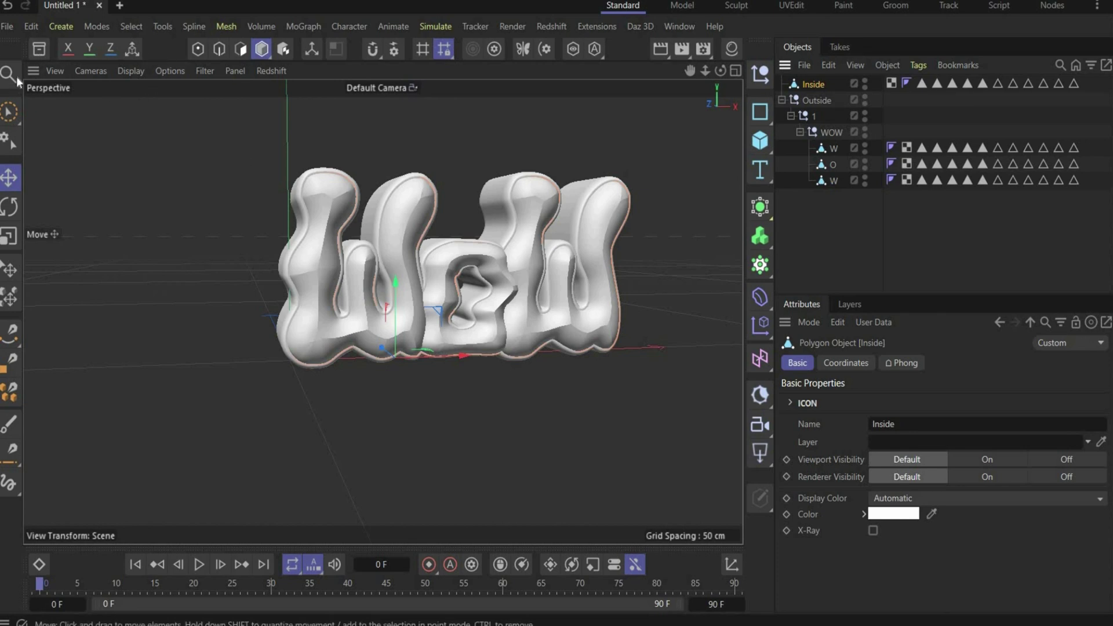
pyautogui.hotkey('ctrl', 's')
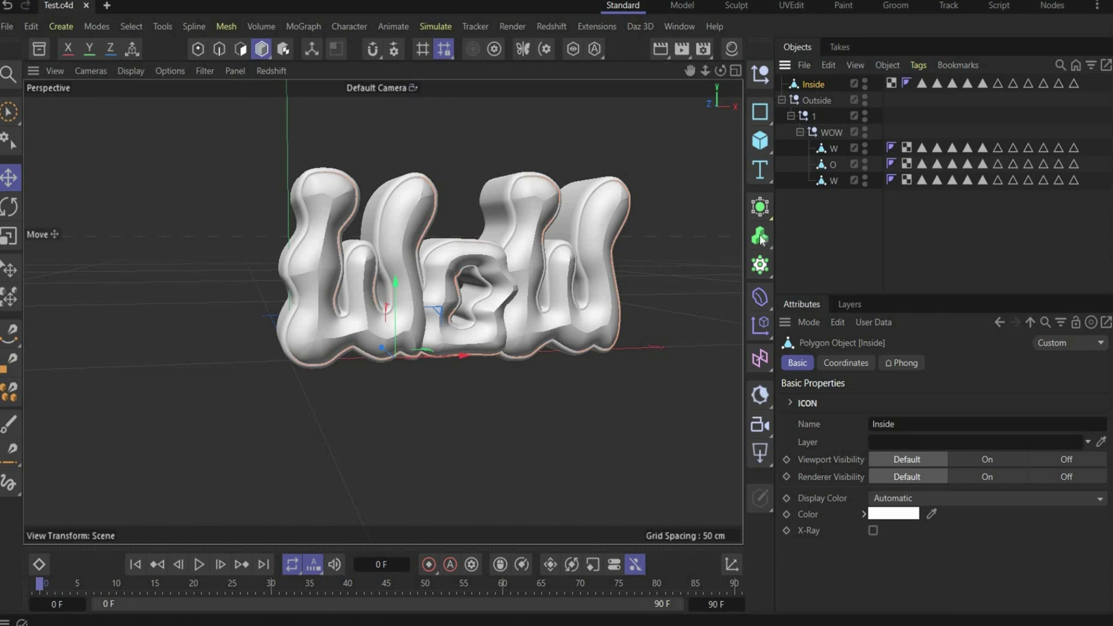
# Add a Volume Mesher containing a Volume Builder and make the Inside mesh a child of the builder.
pyautogui.moveTo(761, 240); pyautogui.dragTo(810, 284)
pyautogui.moveTo(821, 86); pyautogui.dragTo(842, 102)
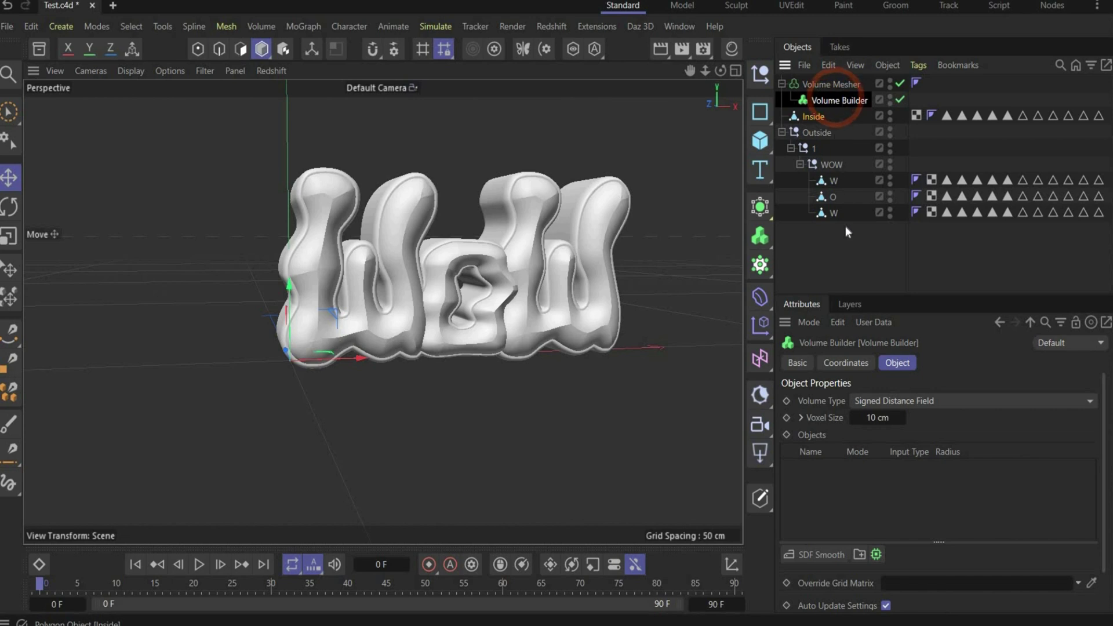
pyautogui.click(836, 101)
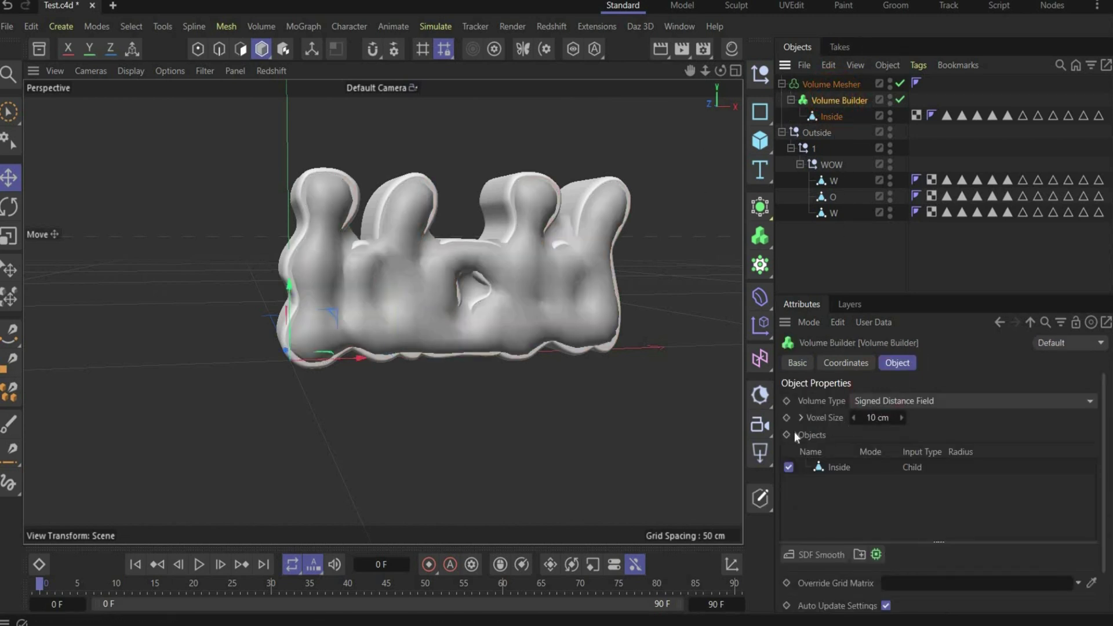
# Set the Volume Builder's voxel size to 0.5 cm.
pyautogui.click(878, 417)
pyautogui.write('0.5')
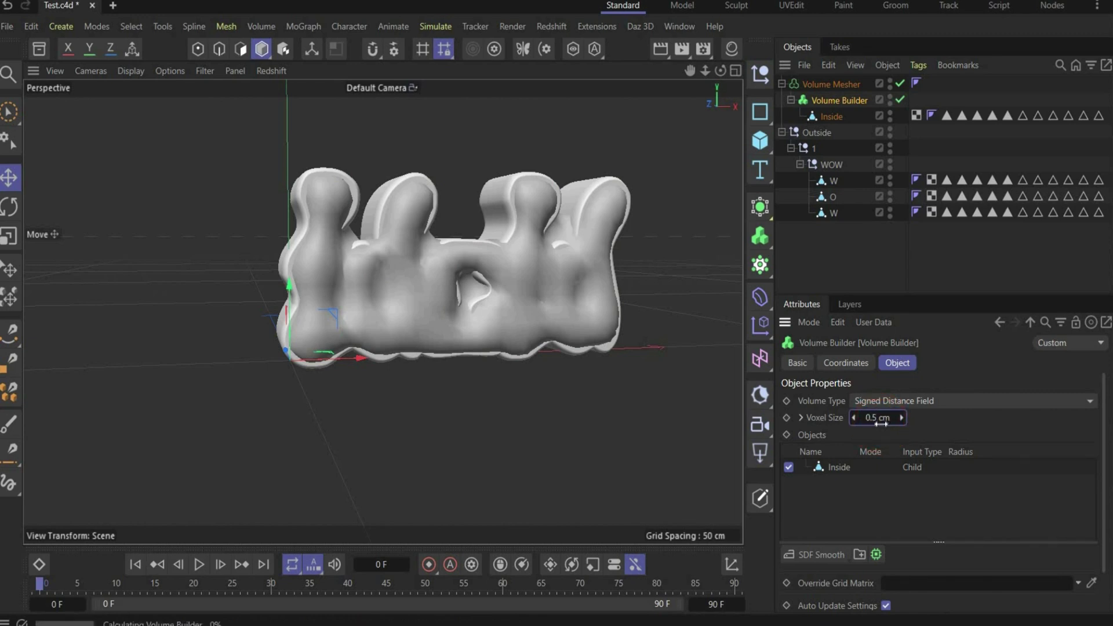
pyautogui.press('Return')
# Add an SDF Smooth filter to the Volume Builder and set its voxel distance to 4.
pyautogui.scroll(3, 739, 157)
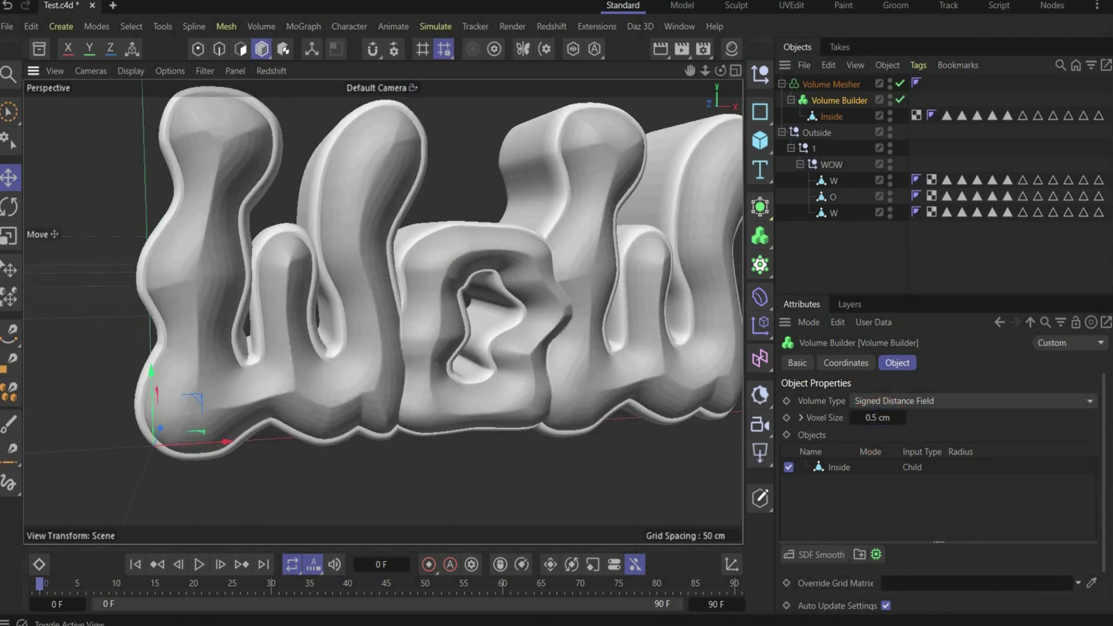
pyautogui.keyDown('alt'); pyautogui.moveTo(383, 311); pyautogui.dragTo(429, 228); pyautogui.keyUp('alt')
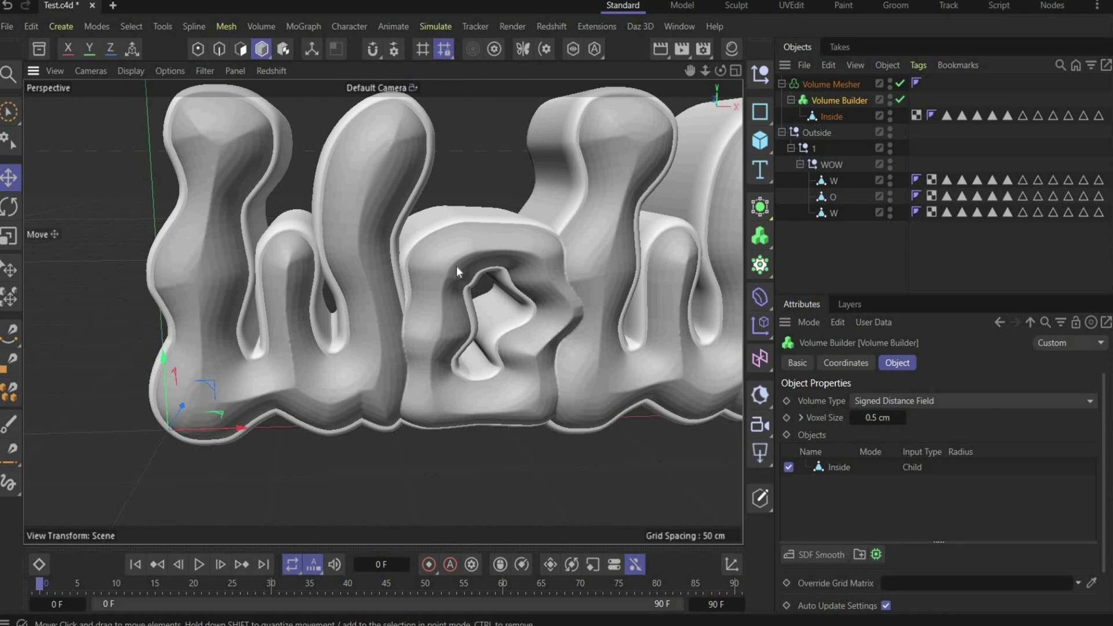
pyautogui.keyDown('alt'); pyautogui.moveTo(457, 265); pyautogui.dragTo(435, 293); pyautogui.keyUp('alt')
pyautogui.scroll(-2, 822, 514)
pyautogui.click(821, 514)
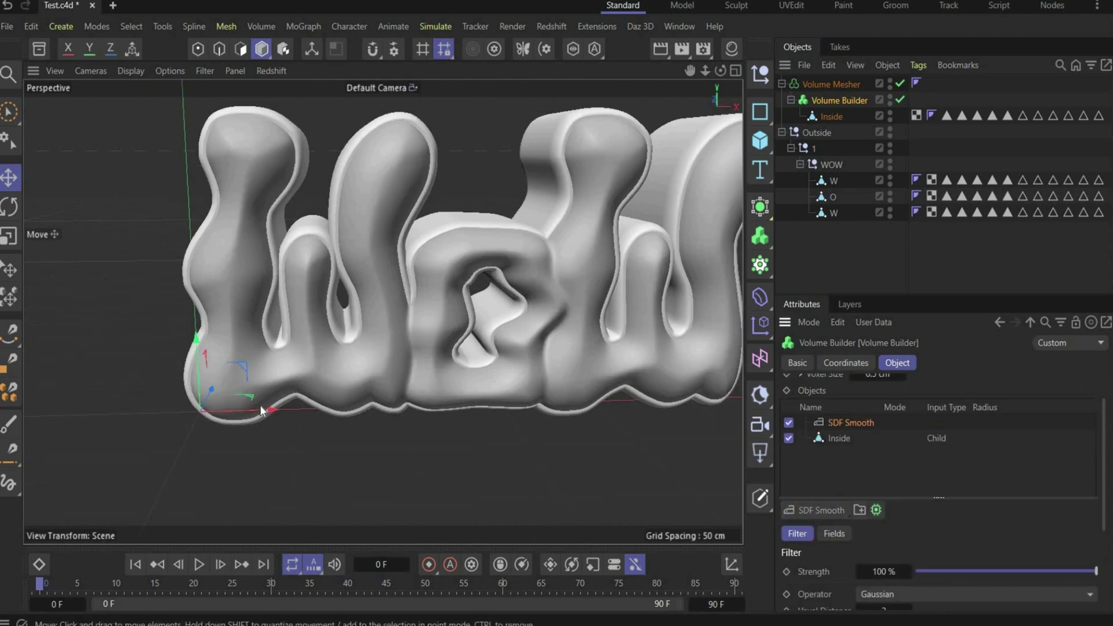
pyautogui.scroll(-1, 260, 406)
pyautogui.scroll(-3, 880, 524)
pyautogui.moveTo(880, 520); pyautogui.dragTo(941, 516)
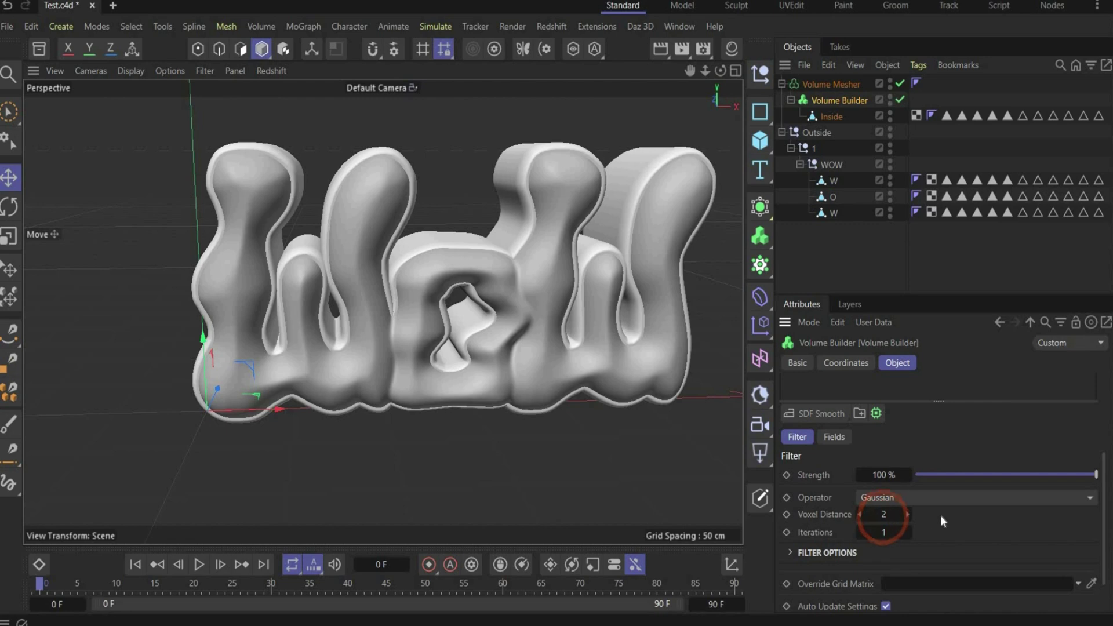
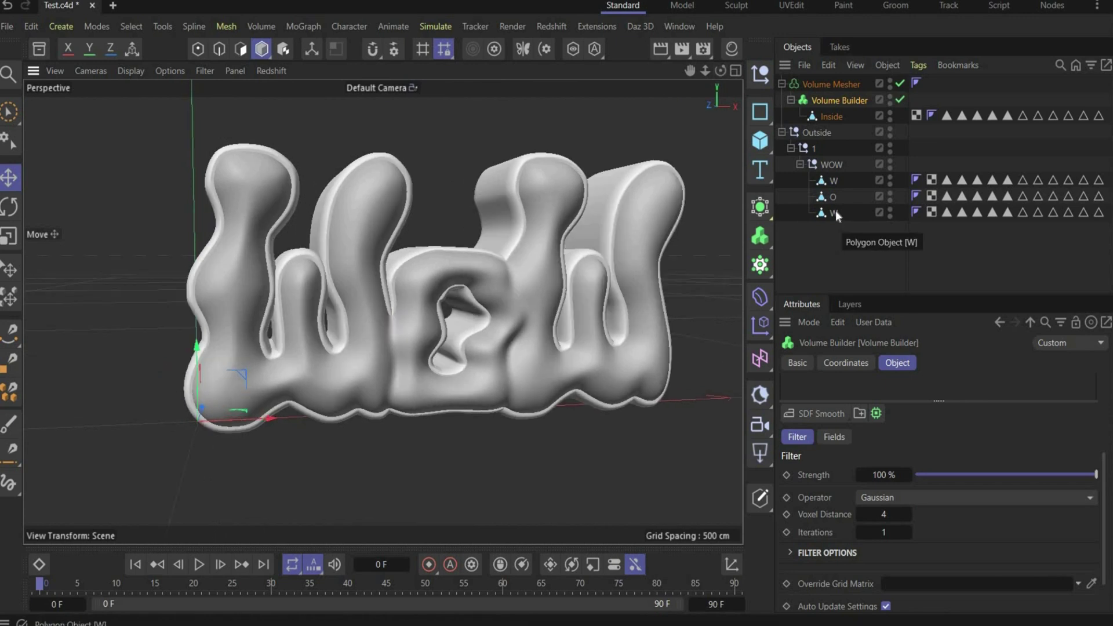
# Merge the three Outside letter meshes into one object with Connect Objects + Delete.
pyautogui.click(836, 210)
pyautogui.keyDown('shift'); pyautogui.click(839, 184); pyautogui.keyUp('shift')
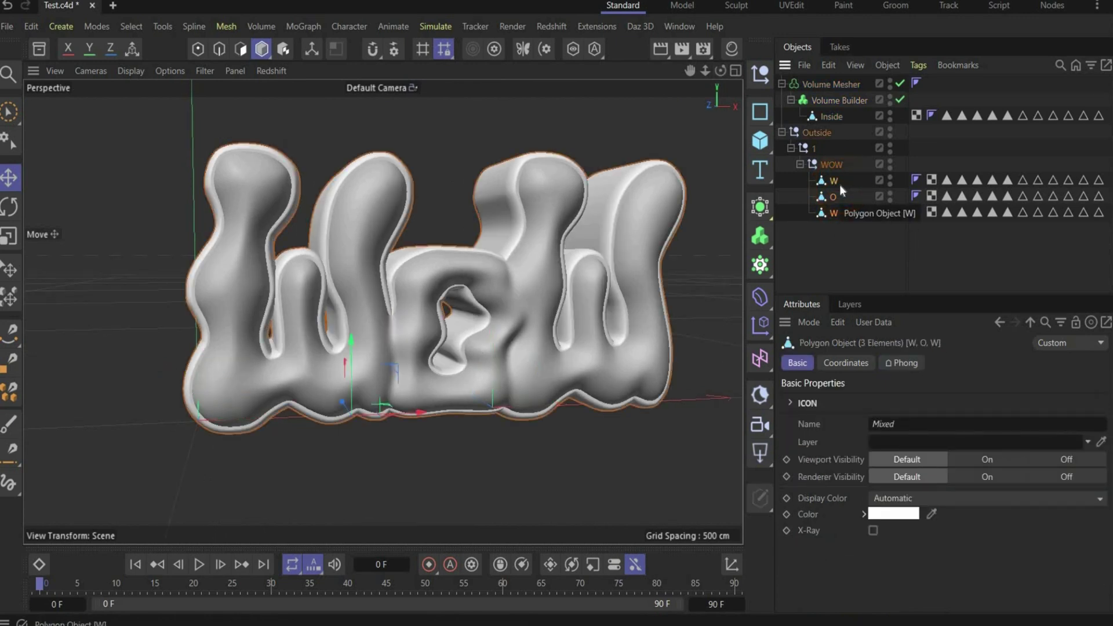
pyautogui.rightClick(840, 185)
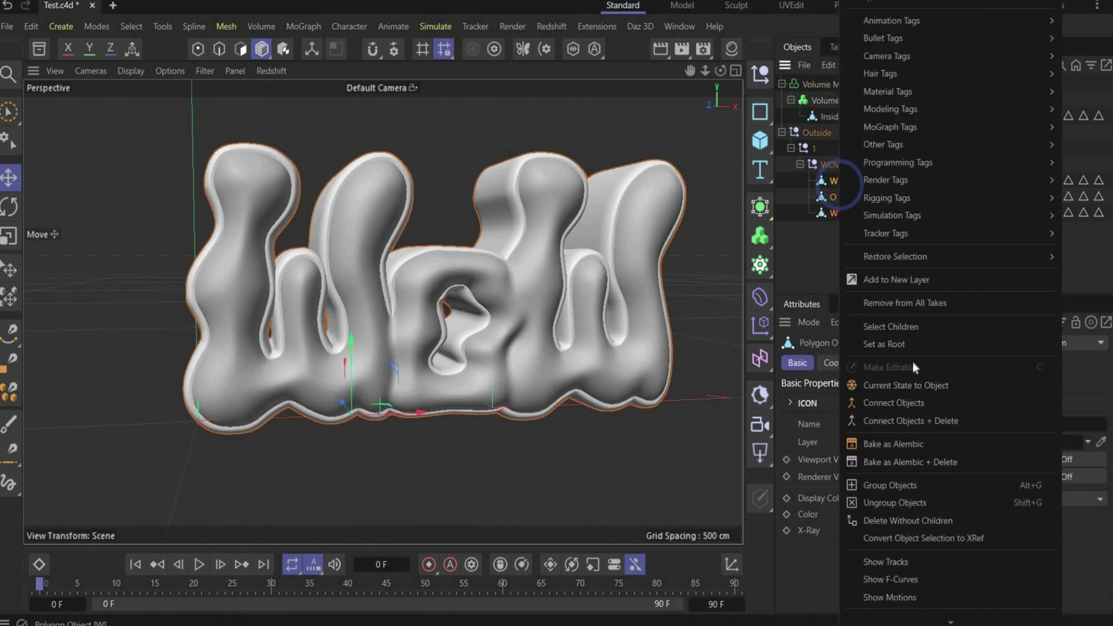
pyautogui.click(926, 428)
# Rename the merged outer letter mesh as Outside.
pyautogui.click(829, 180)
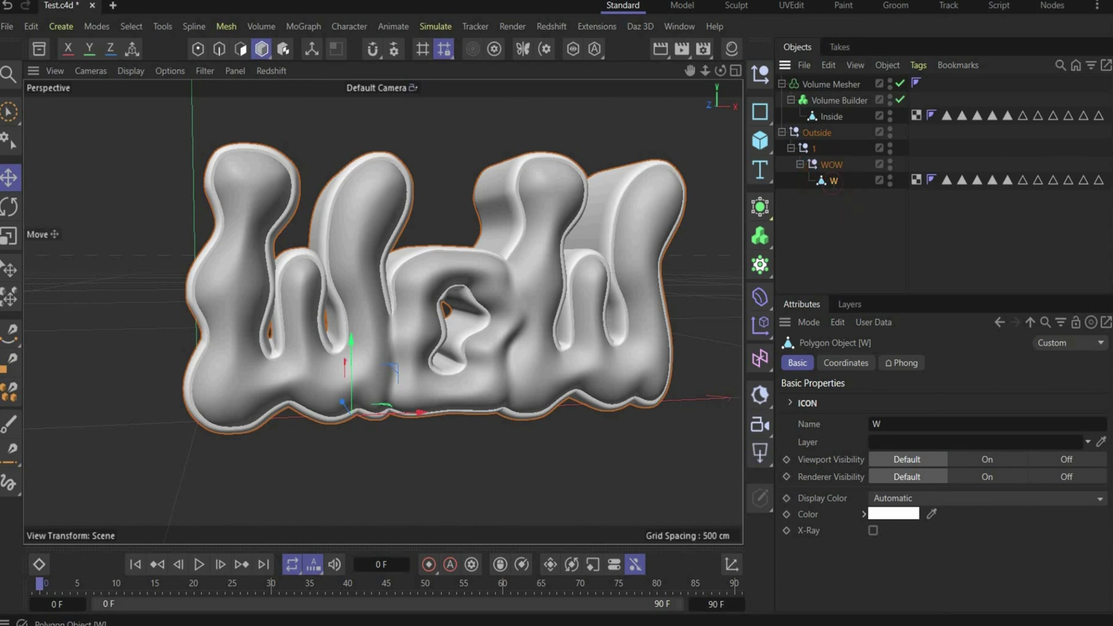
pyautogui.doubleClick(829, 180)
pyautogui.write('Outside')
pyautogui.press('Return')
# Move the merged Outside mesh to the top level of the hierarchy and delete the emptied Outside group.
pyautogui.moveTo(833, 183); pyautogui.dragTo(819, 82)
pyautogui.click(818, 148)
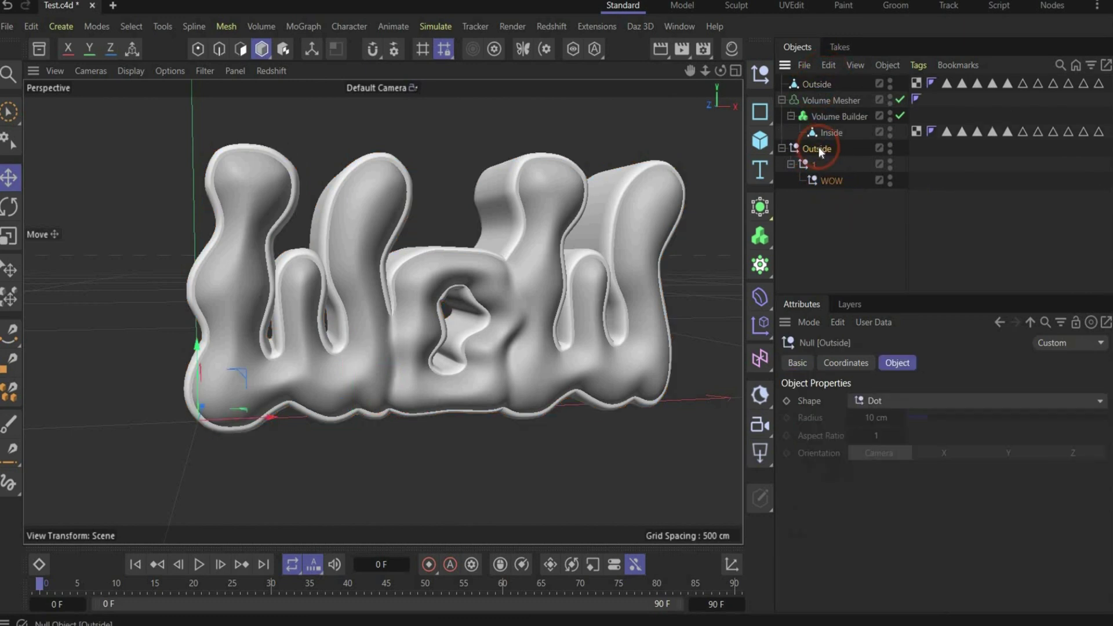
pyautogui.press('Delete')
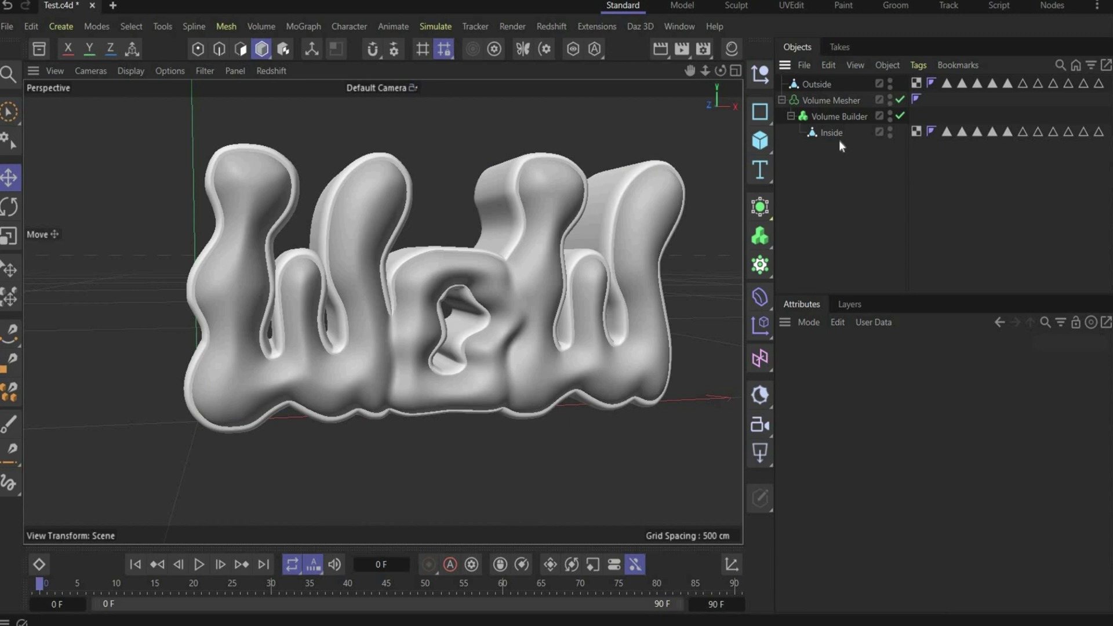
# Bake the Volume Mesher hierarchy into a separate polygon mesh and delete the original generator setup.
pyautogui.middleClick(825, 106)
pyautogui.rightClick(826, 106)
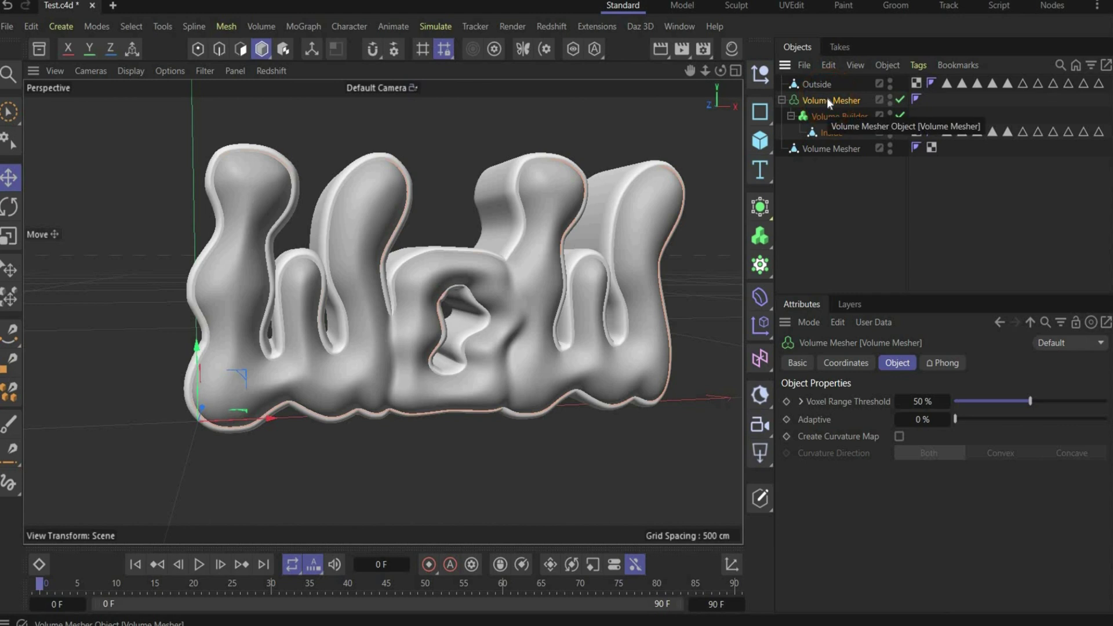
pyautogui.press('Delete')
# Rename the baked Volume Mesher polygon object as Inside.
pyautogui.doubleClick(829, 100)
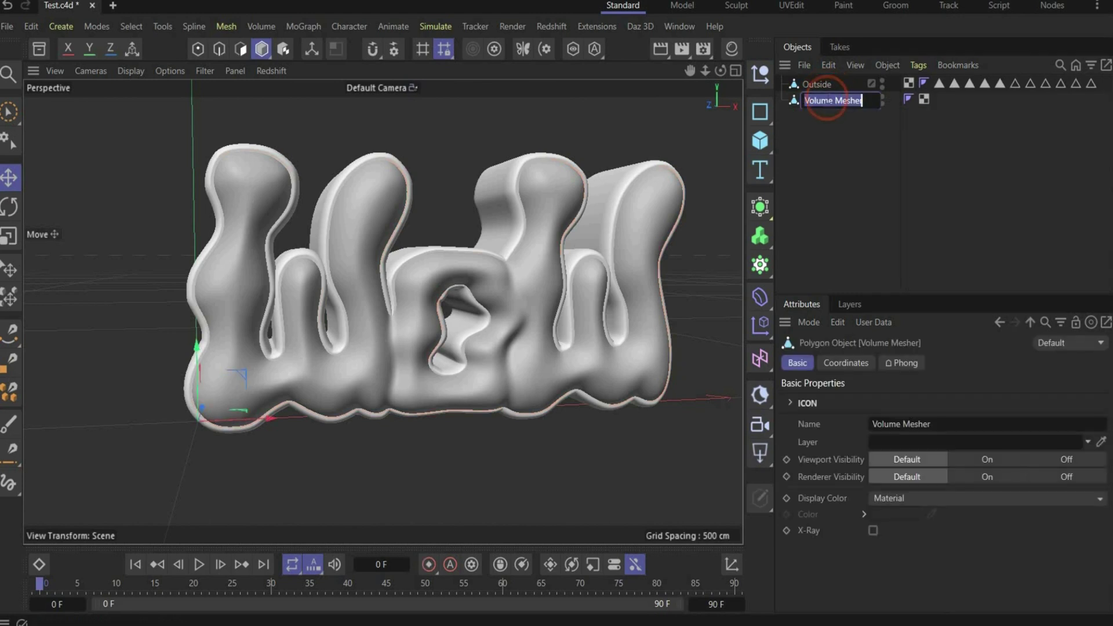
pyautogui.press('BackSpace')
pyautogui.write('Inside')
pyautogui.press('Return')
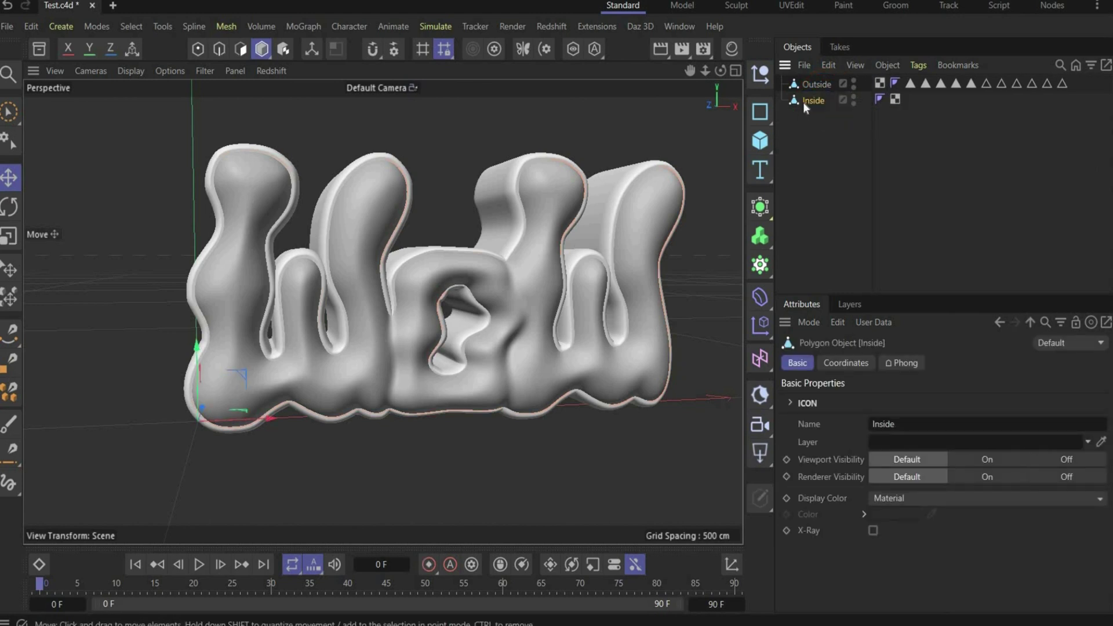
pyautogui.moveTo(332, 331)
pyautogui.keyDown('alt'); pyautogui.mouseDown()
pyautogui.moveTo(382, 311)
pyautogui.moveTo(325, 315)
pyautogui.mouseUp(); pyautogui.keyUp('alt')
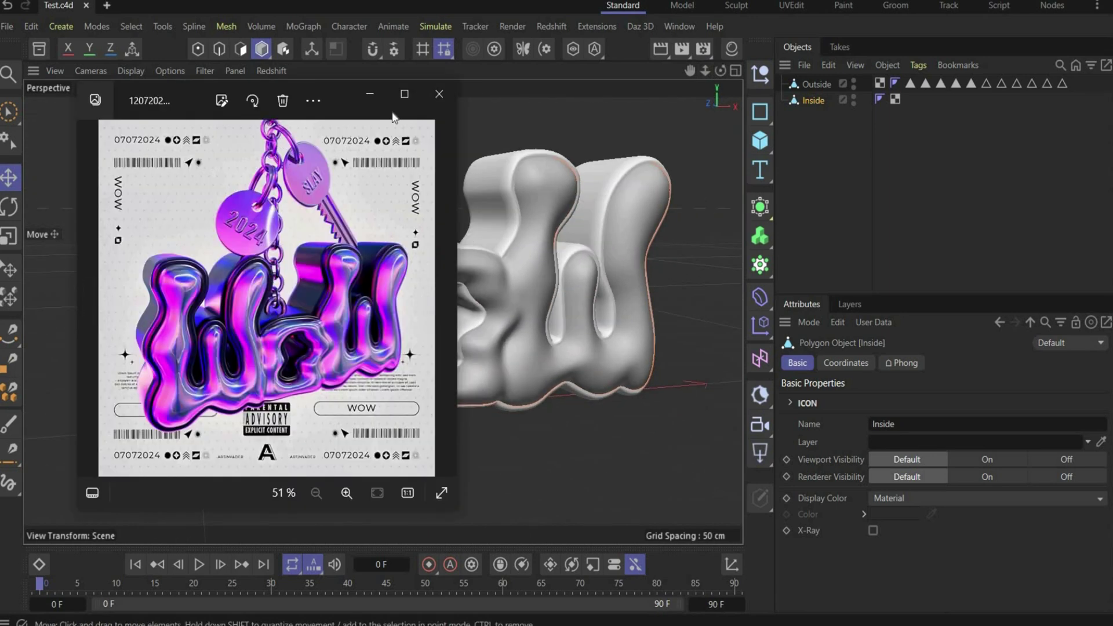
# Close the reference image and create a torus with a 10 cm ring radius and 3 cm pipe radius.
pyautogui.click(439, 94)
pyautogui.click(759, 140)
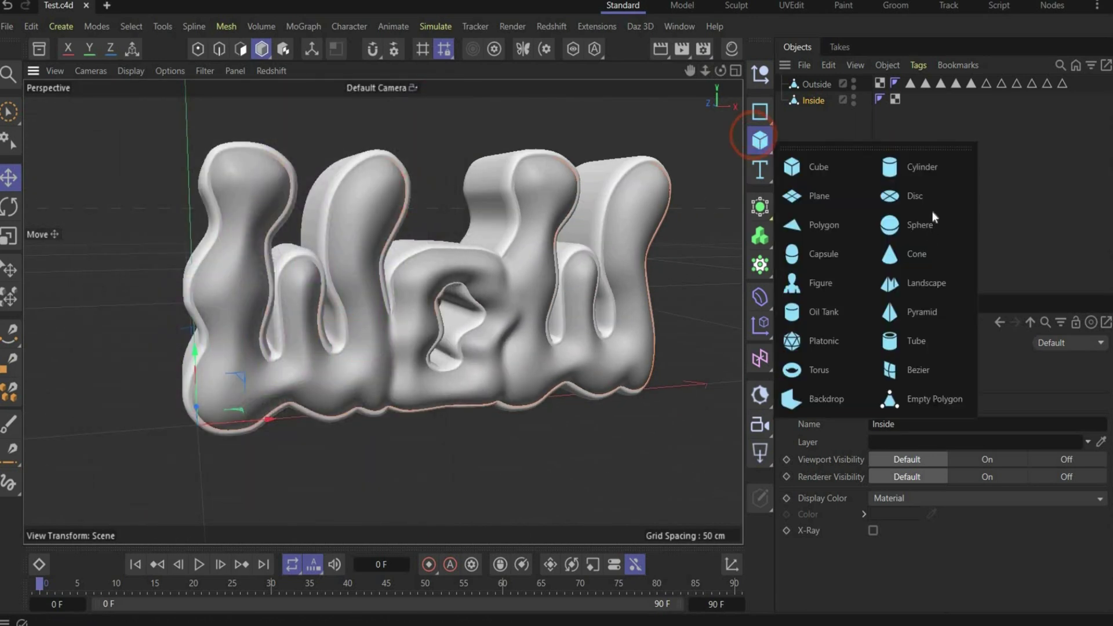
pyautogui.click(811, 368)
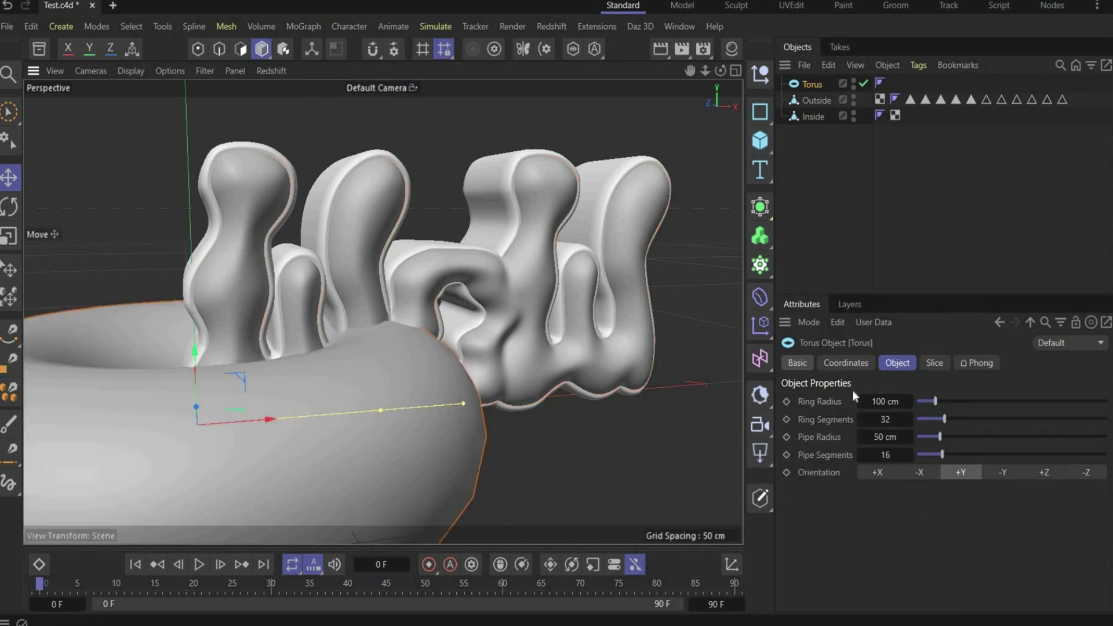
pyautogui.click(885, 401)
pyautogui.write('10')
pyautogui.press('Return')
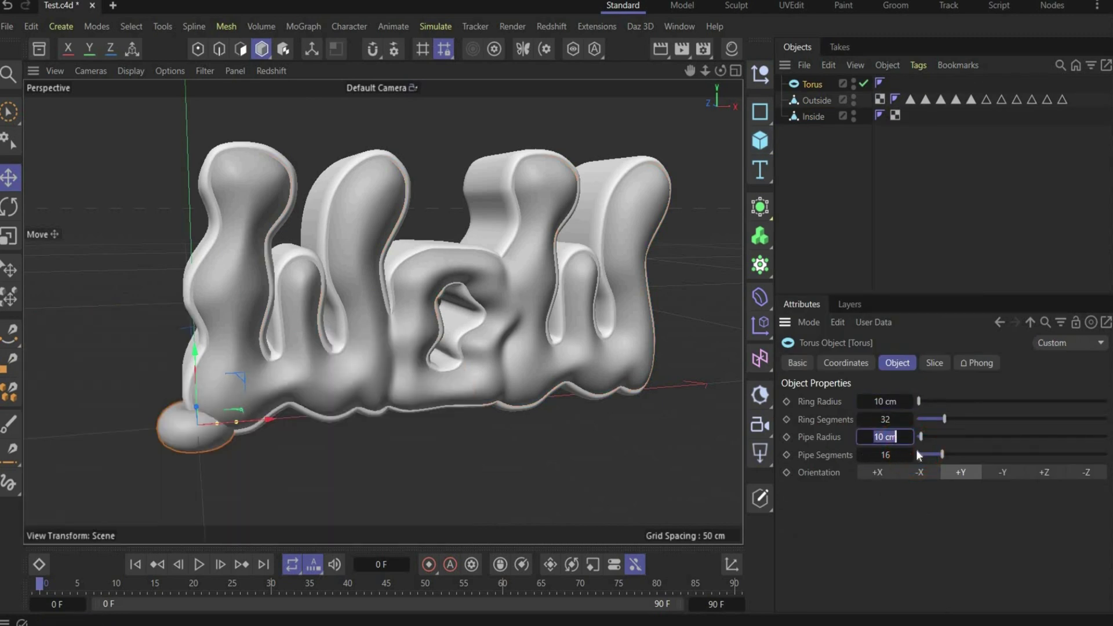
pyautogui.write('3')
pyautogui.press('Return')
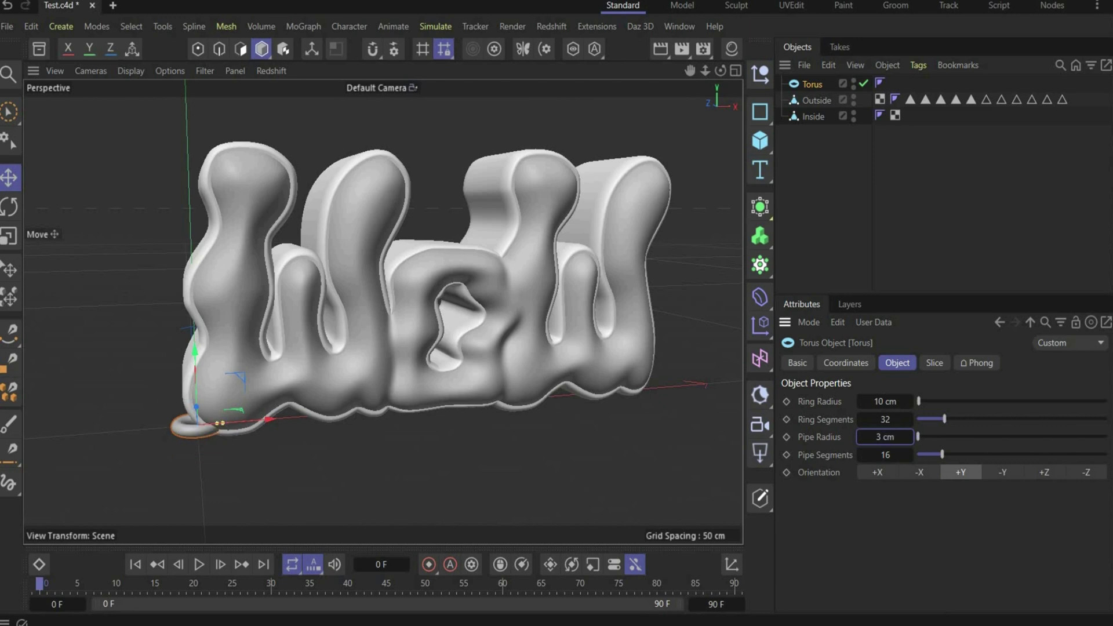
# Orient the torus along -Z and move it onto the middle of the letter O's upper edge as a half-embedded loop.
pyautogui.click(1086, 472)
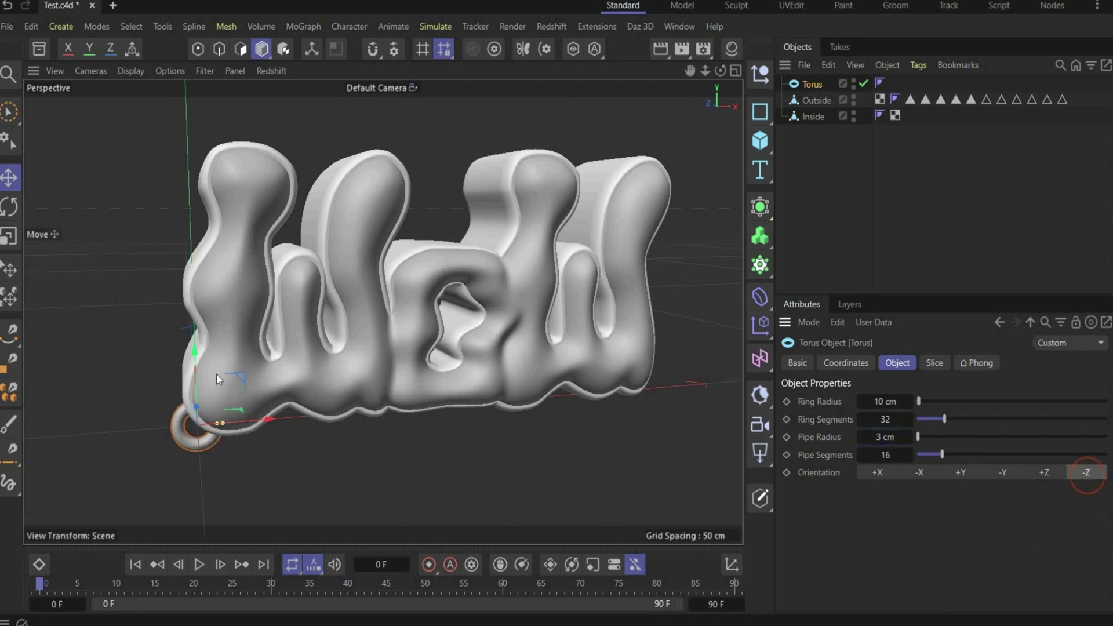
pyautogui.moveTo(270, 412); pyautogui.dragTo(506, 395)
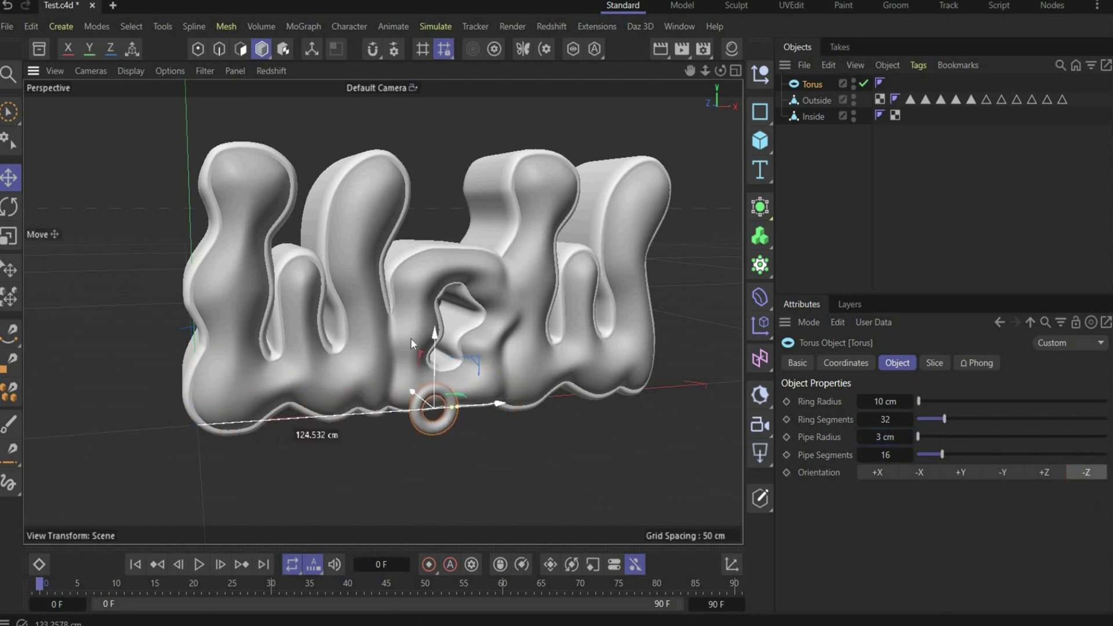
pyautogui.moveTo(410, 339); pyautogui.dragTo(439, 171)
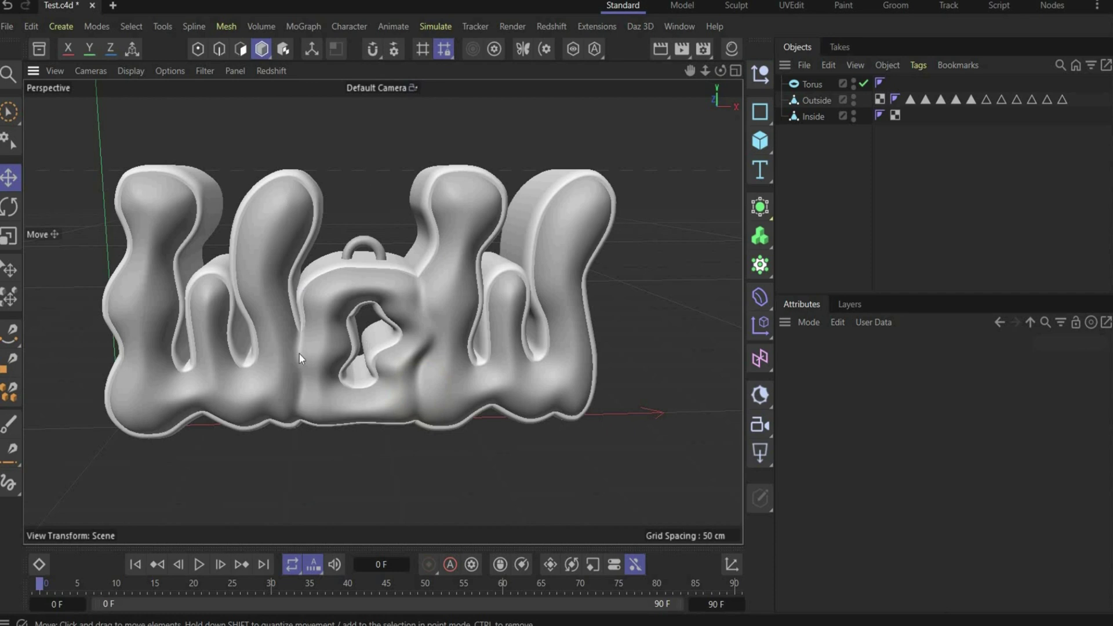
# Duplicate the torus and set the copy's ring radius to 9 cm.
pyautogui.click(806, 85)
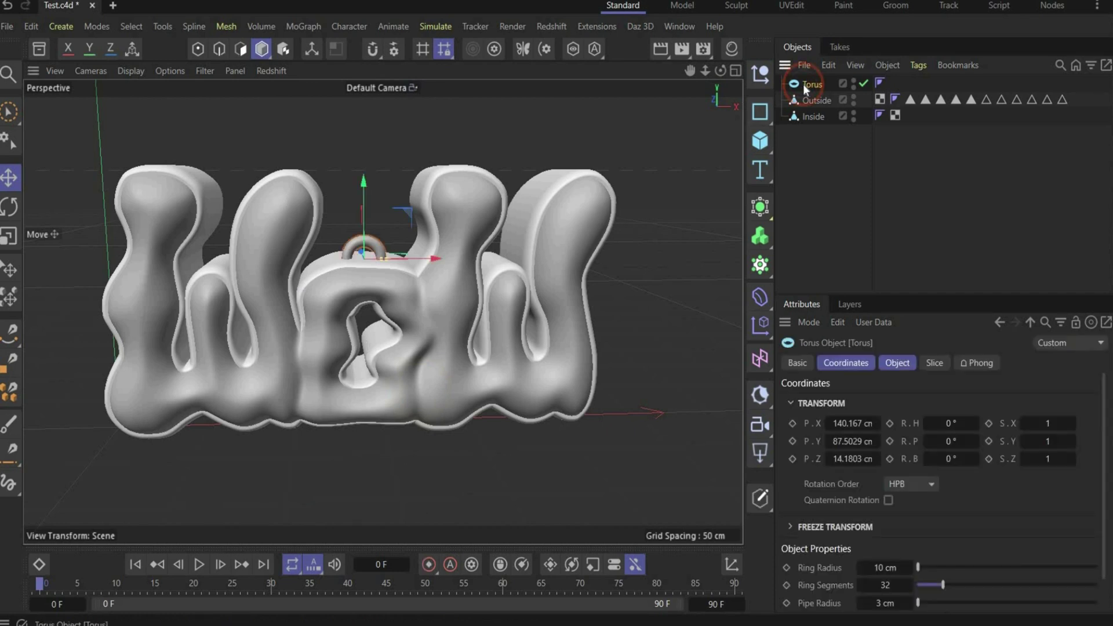
pyautogui.hotkey('ctrl', 'c')
pyautogui.hotkey('ctrl', 'v')
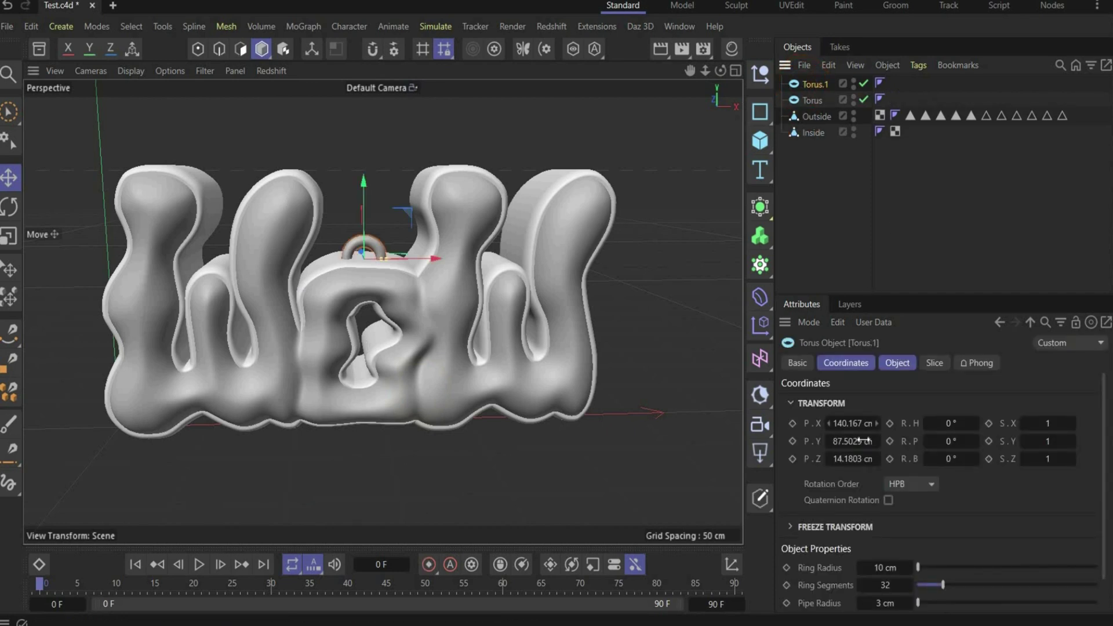
pyautogui.click(897, 362)
pyautogui.click(878, 499)
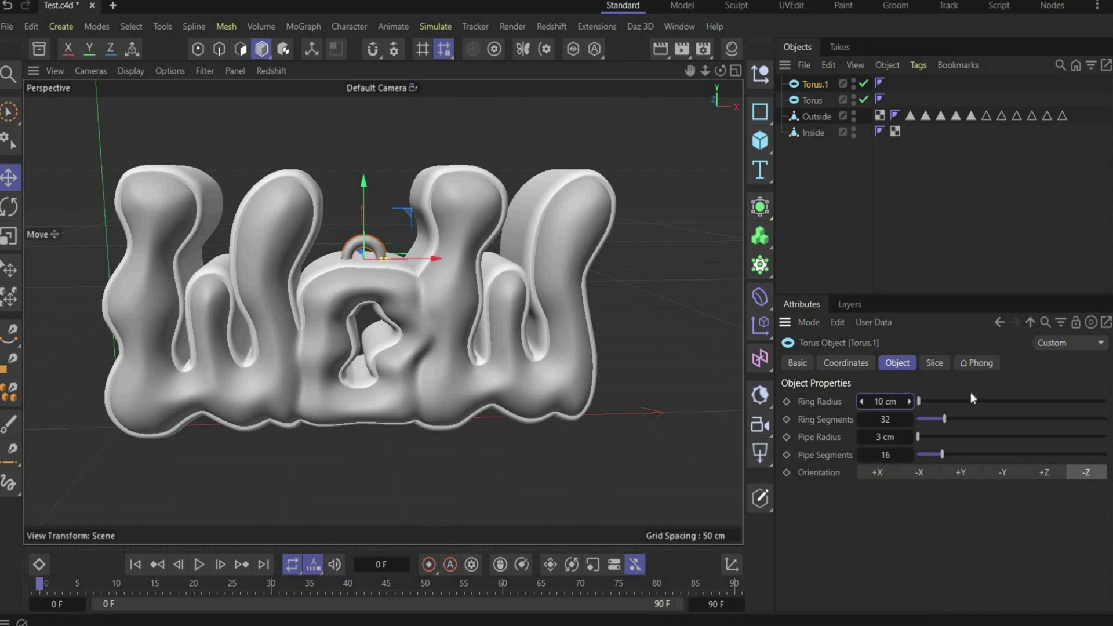
pyautogui.click(886, 401)
pyautogui.write('9')
pyautogui.press('Return')
pyautogui.click(886, 438)
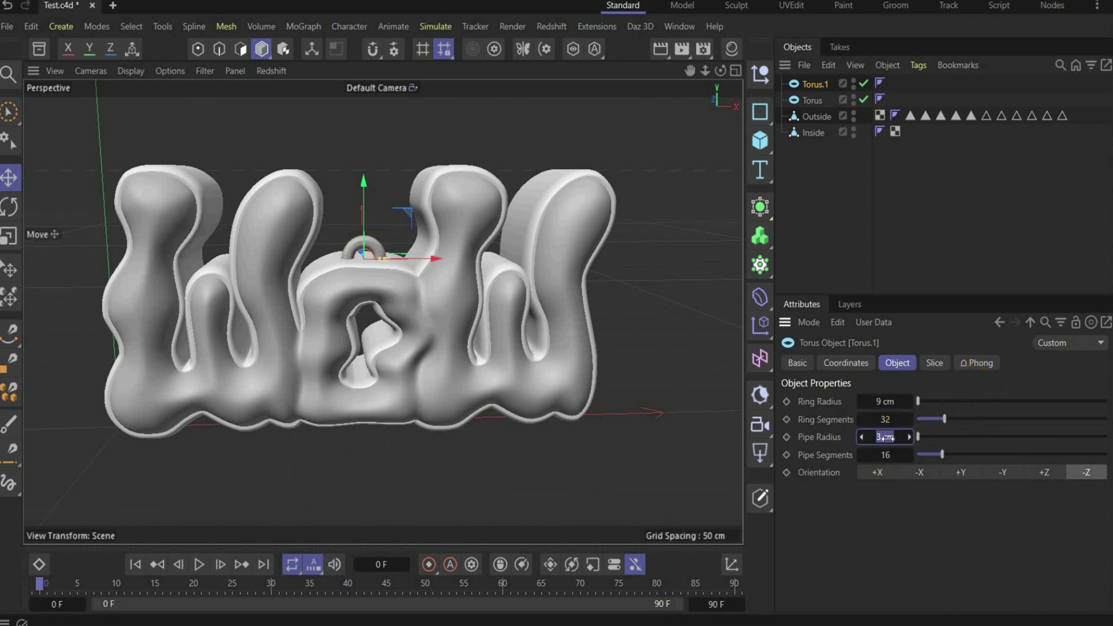
# Rotate the torus copy to a 90° heading and raise it to about 102 cm in Y, above the loop.
pyautogui.click(846, 363)
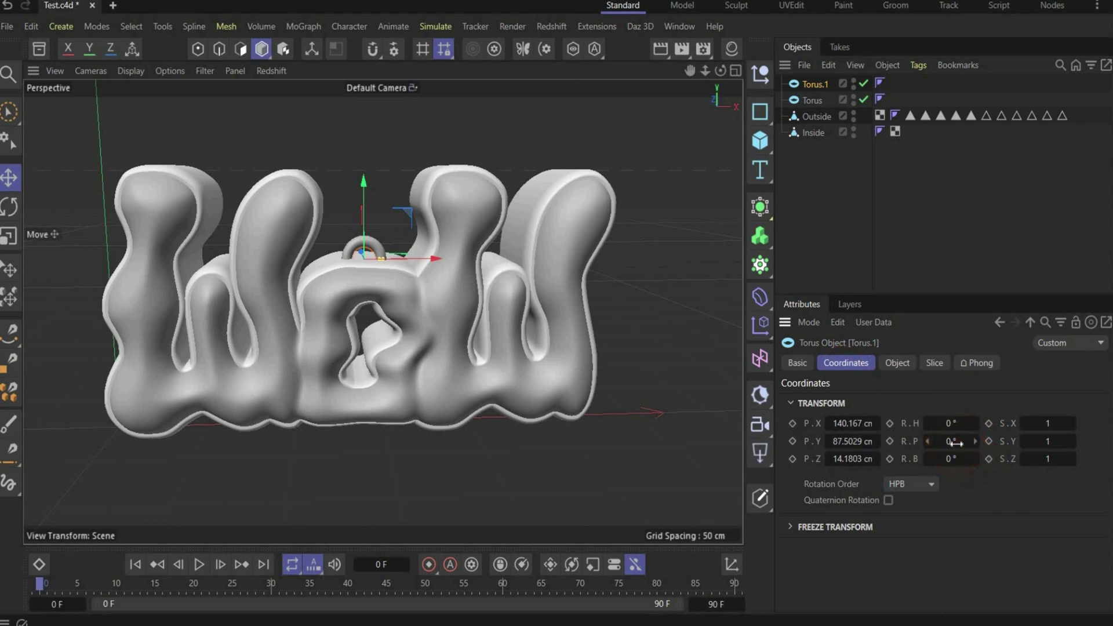
pyautogui.moveTo(960, 441); pyautogui.dragTo(953, 423)
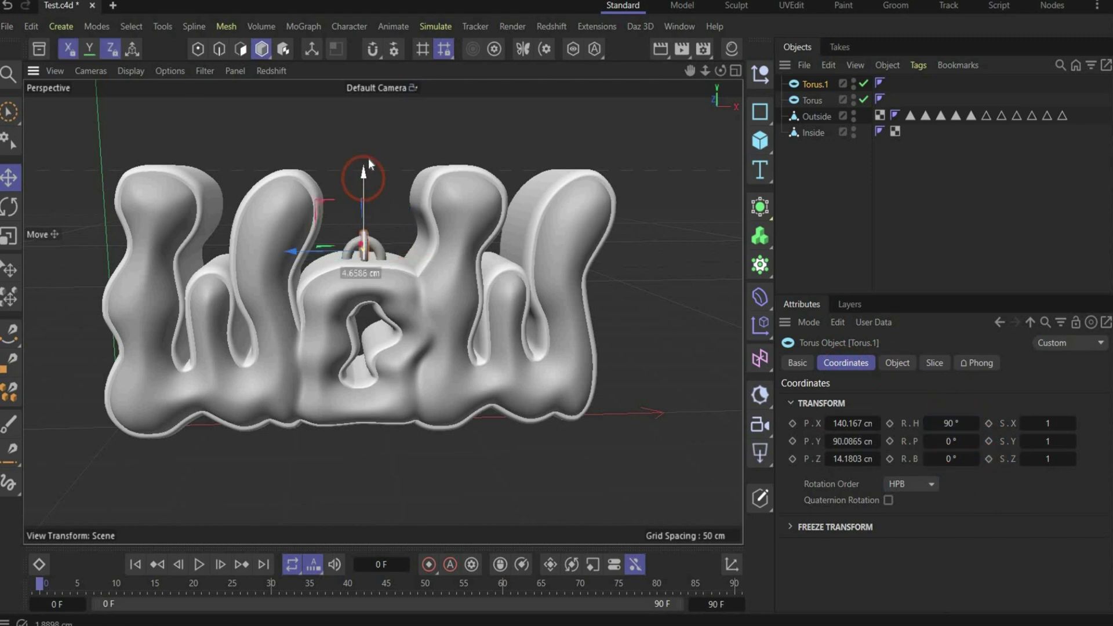
pyautogui.moveTo(366, 181); pyautogui.dragTo(369, 160)
# Nest the torus copy in a Cloner set to Linear mode and position the Cloner over the loop on the letter O.
pyautogui.click(760, 265)
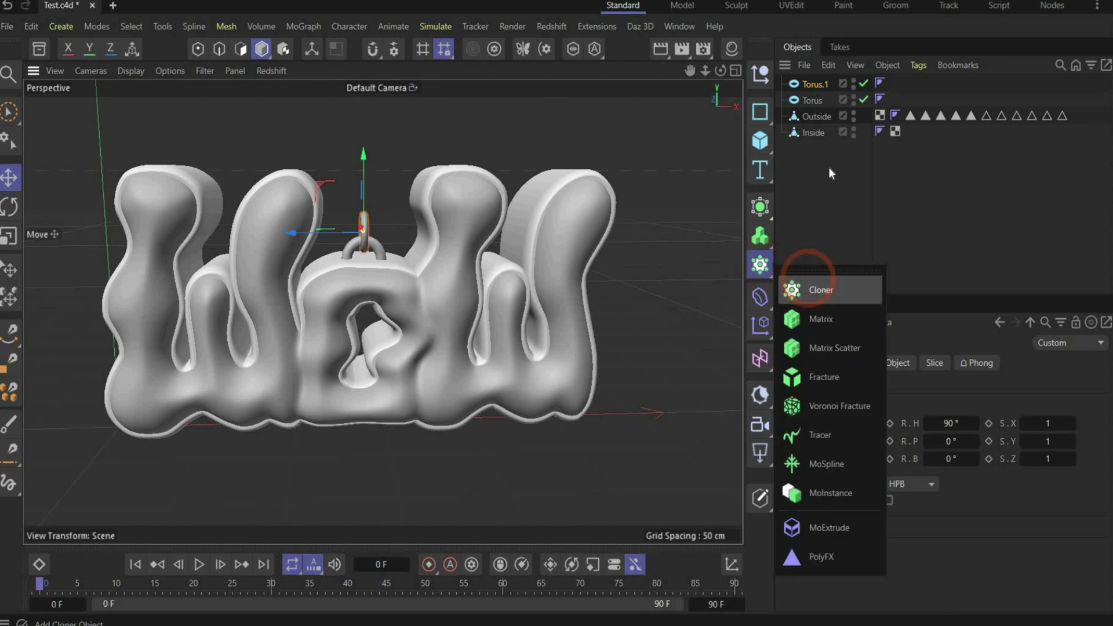
pyautogui.click(811, 356)
pyautogui.moveTo(815, 102); pyautogui.dragTo(810, 86)
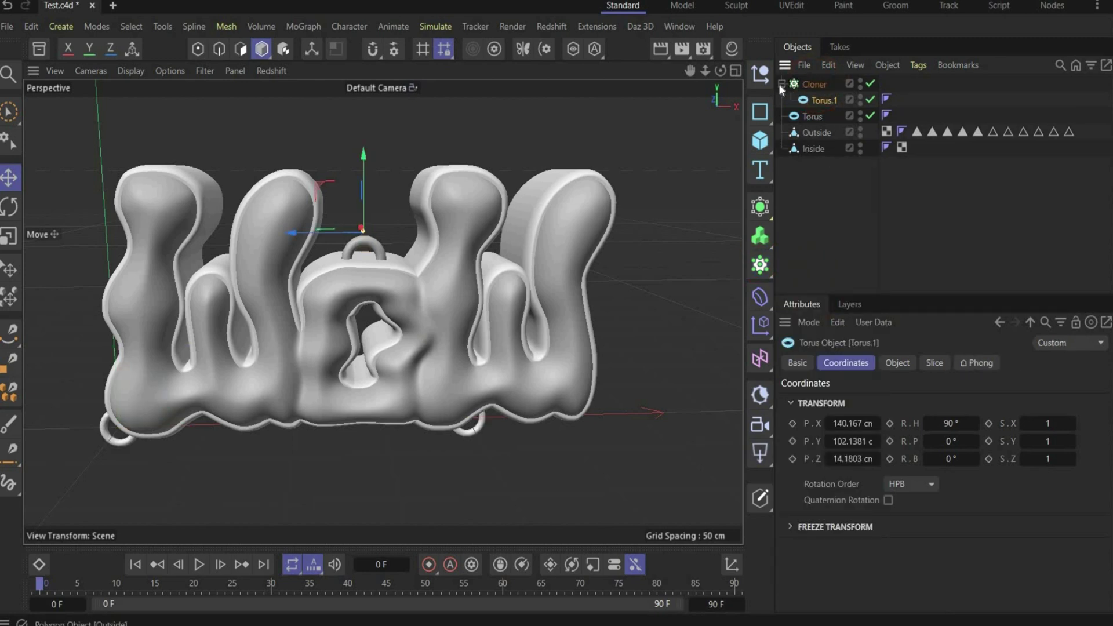
pyautogui.click(809, 88)
pyautogui.click(897, 362)
pyautogui.click(913, 398)
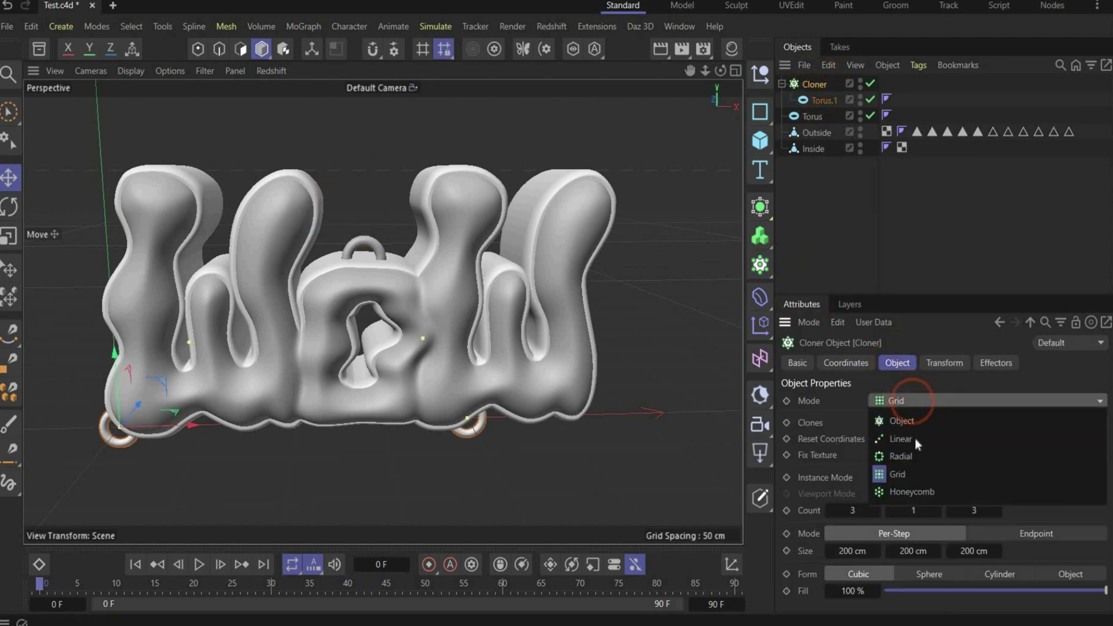
pyautogui.click(903, 439)
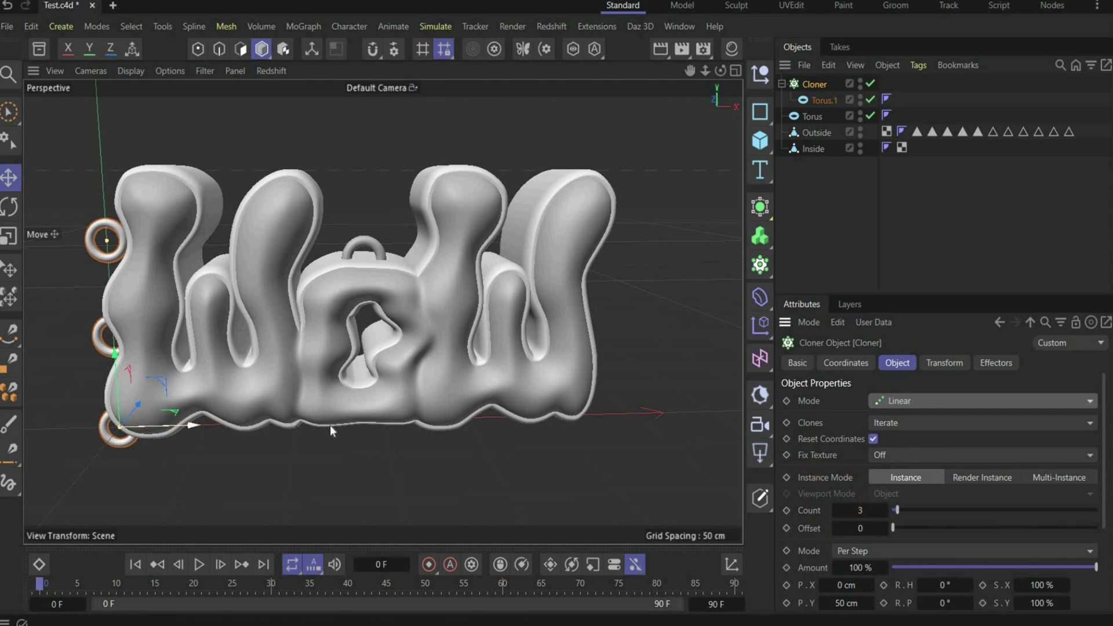
pyautogui.moveTo(329, 425); pyautogui.dragTo(342, 160)
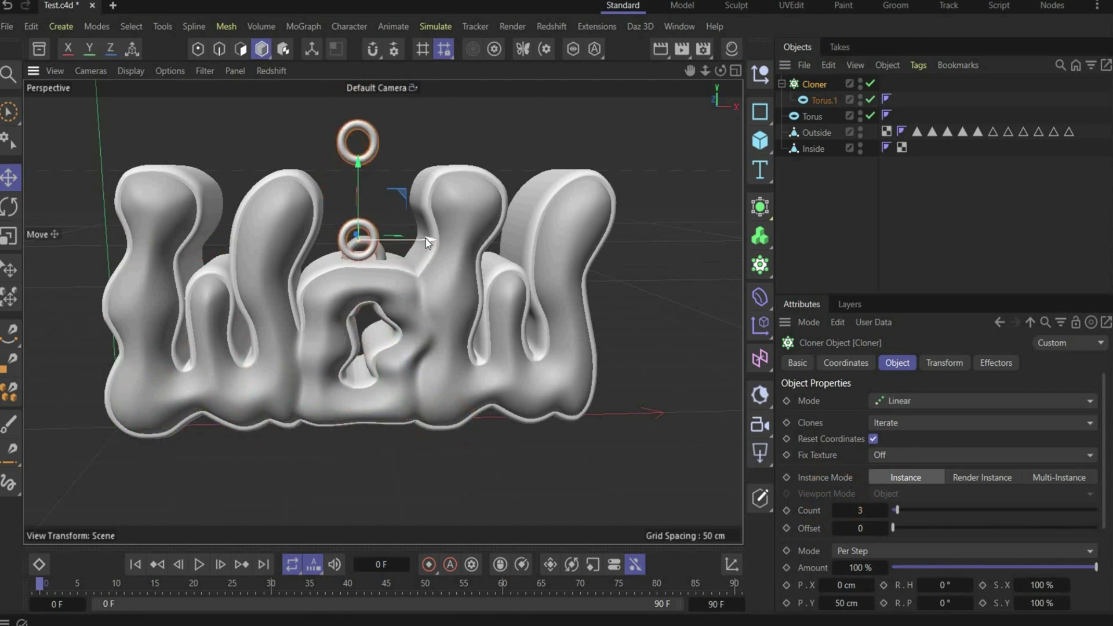
pyautogui.moveTo(425, 238); pyautogui.dragTo(421, 239)
# Set the Cloner's count to 20 and its per-step Y spacing to 14 cm.
pyautogui.click(860, 510)
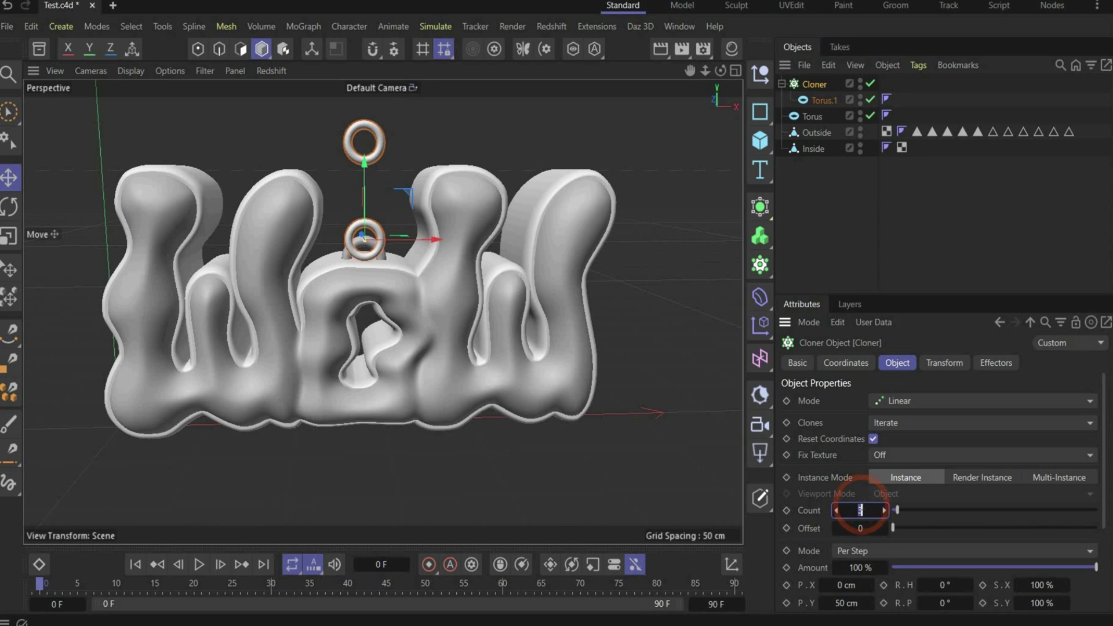
pyautogui.write('20')
pyautogui.scroll(-3, 839, 573)
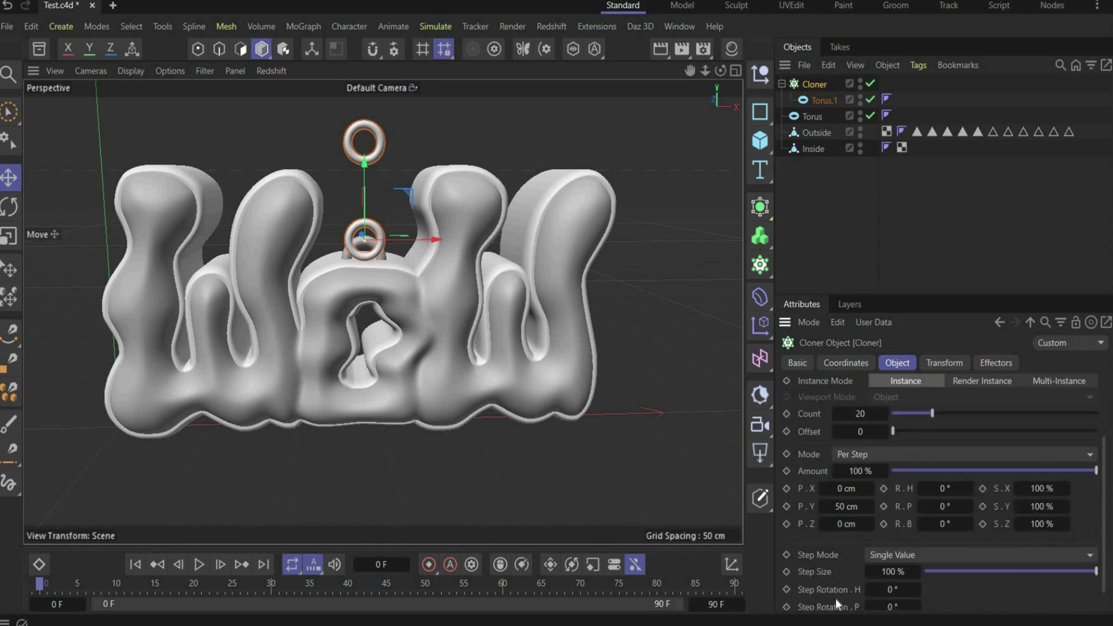
pyautogui.click(845, 510)
pyautogui.write('14')
pyautogui.press('Return')
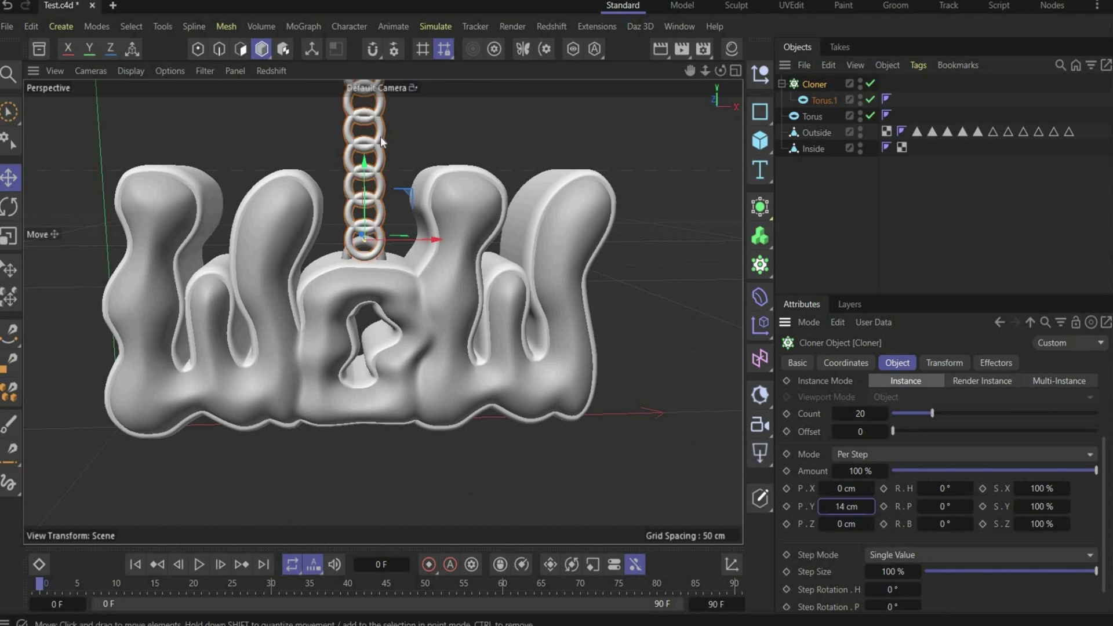
# Set the Cloner's per-step heading rotation to 90° so that alternate links interlock.
pyautogui.click(947, 490)
pyautogui.write('9')
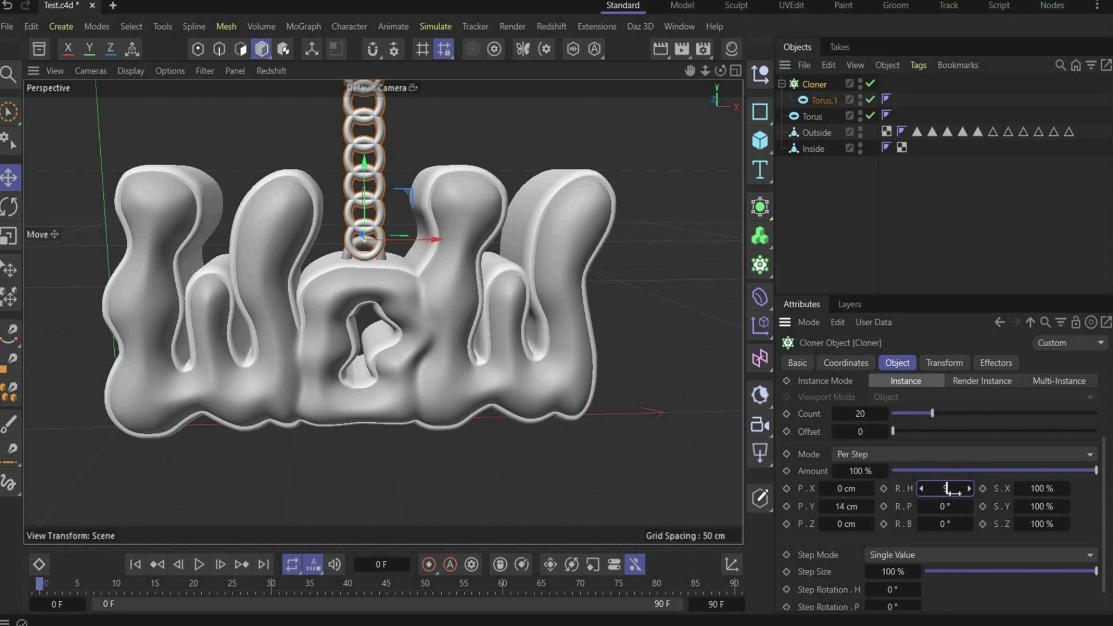
pyautogui.write('0')
pyautogui.press('Return')
pyautogui.scroll(-4, 371, 184)
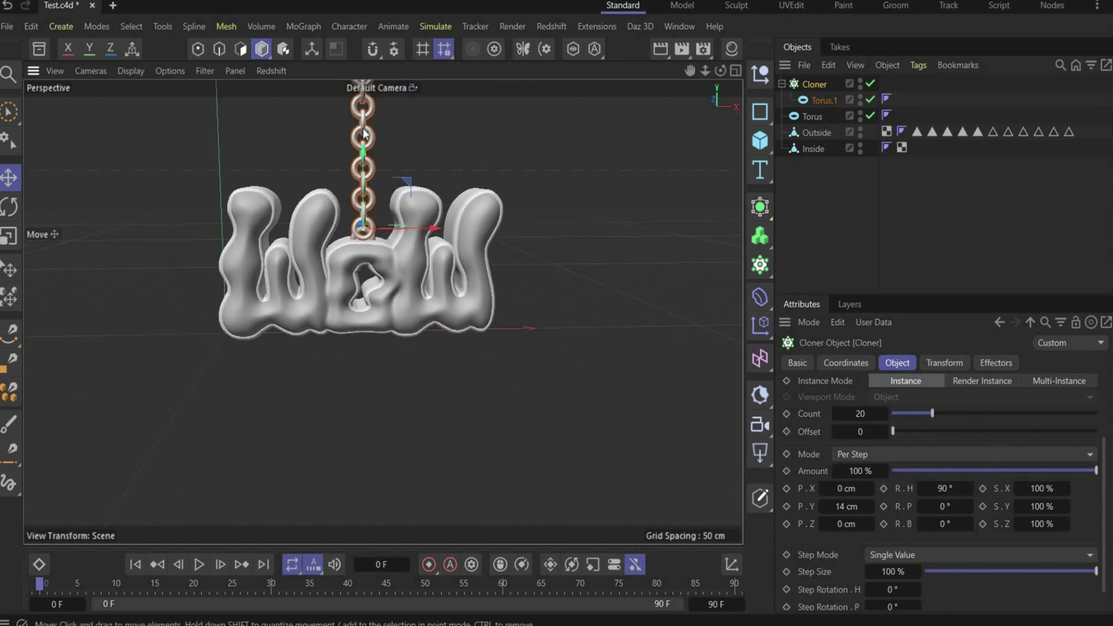
pyautogui.scroll(5, 375, 194)
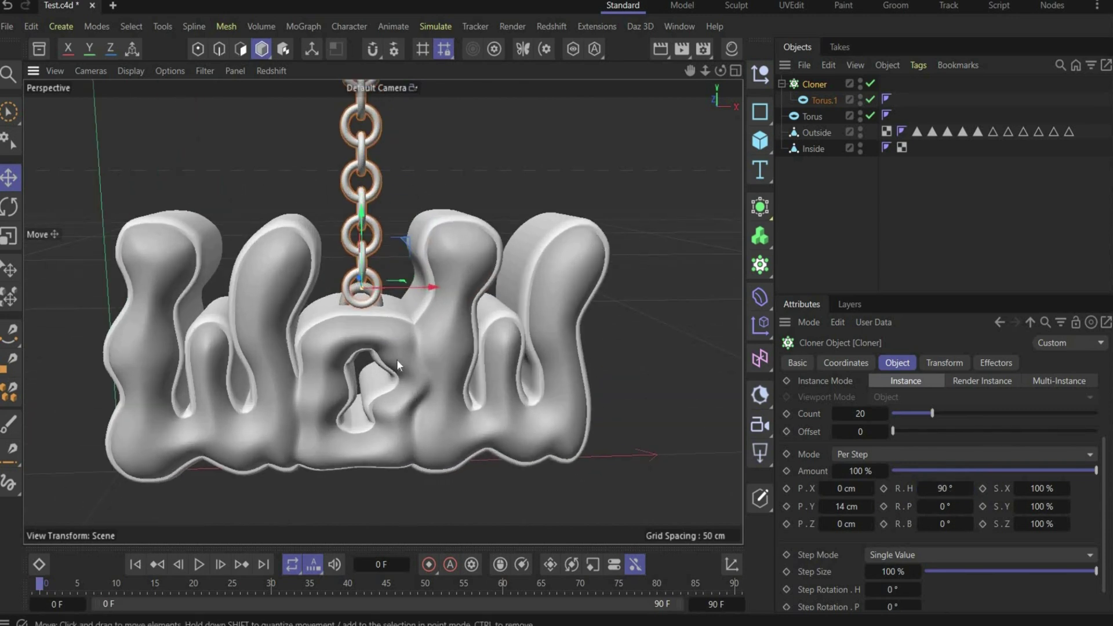
# Set the Cloner's transform heading to 90° and raise the chain slightly so its lowest link hooks through the loop.
pyautogui.click(944, 363)
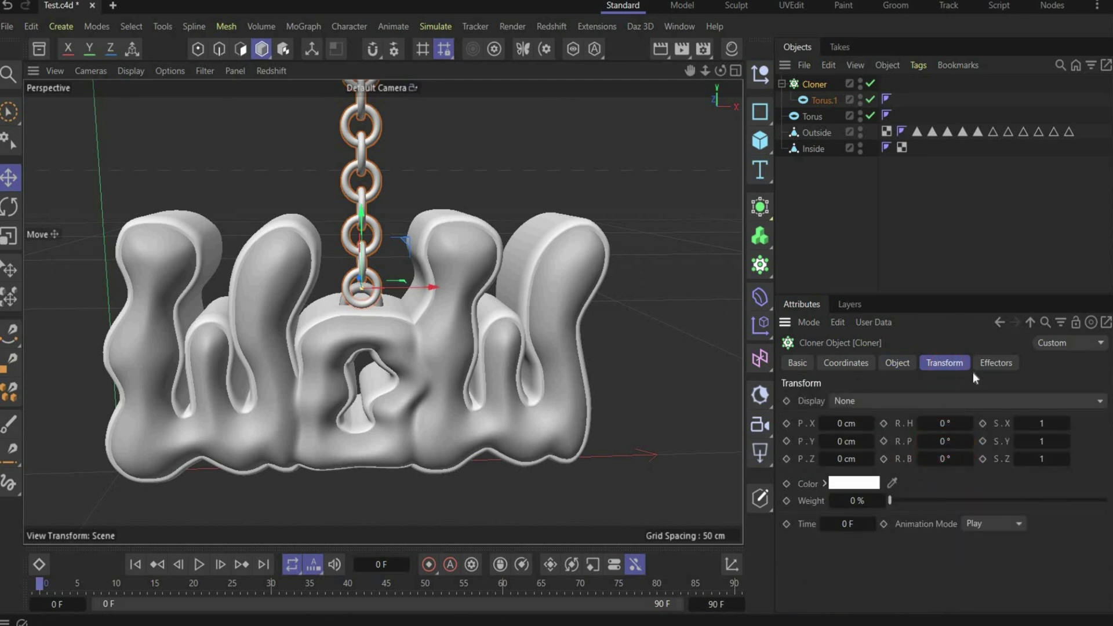
pyautogui.click(949, 423)
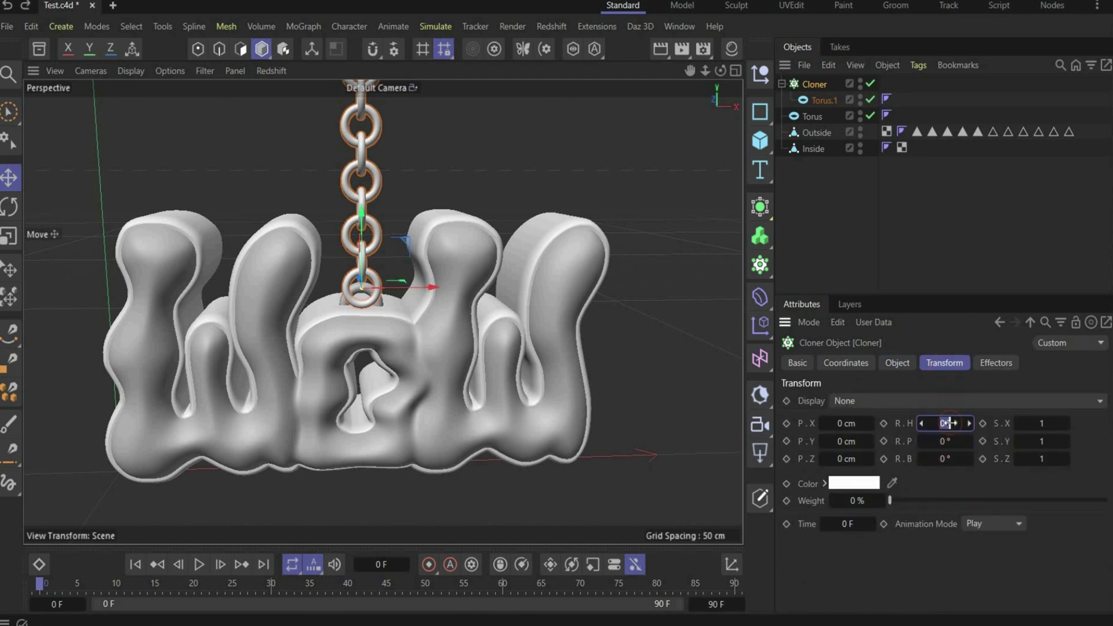
pyautogui.press('BackSpace')
pyautogui.write('90')
pyautogui.press('Return')
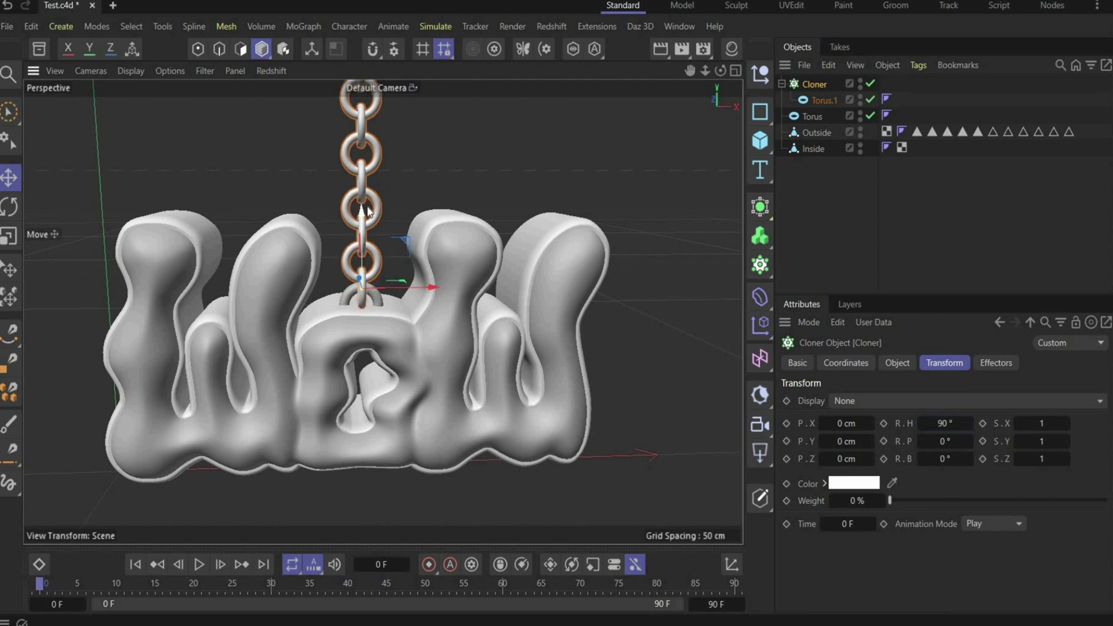
pyautogui.moveTo(366, 217); pyautogui.dragTo(367, 206)
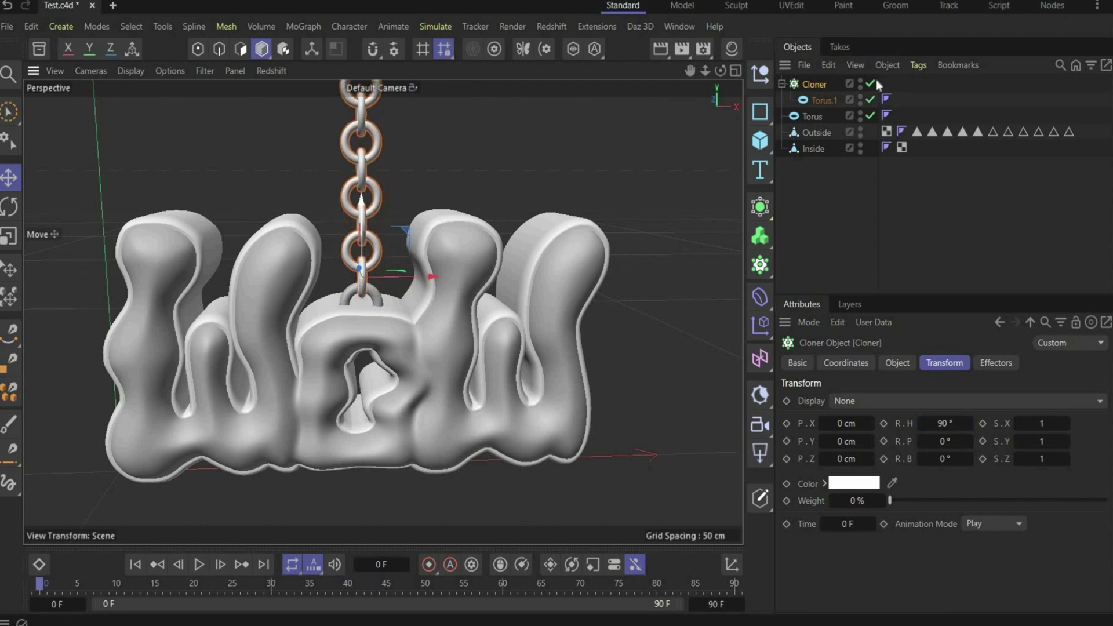
# Rename the Cloner as Chain.
pyautogui.doubleClick(822, 84)
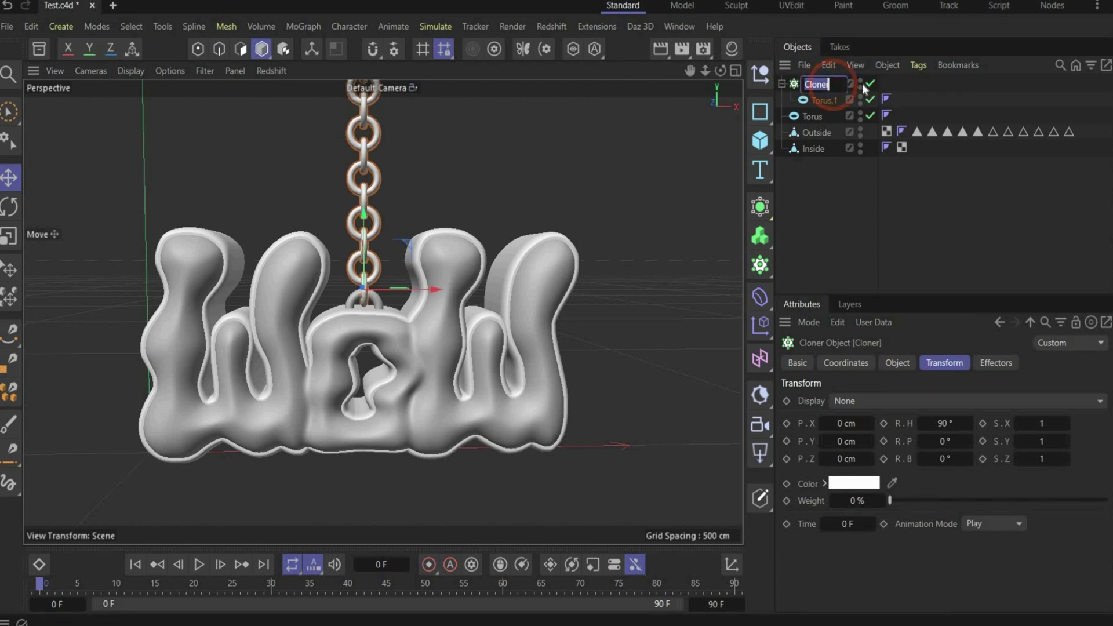
pyautogui.write('Chain')
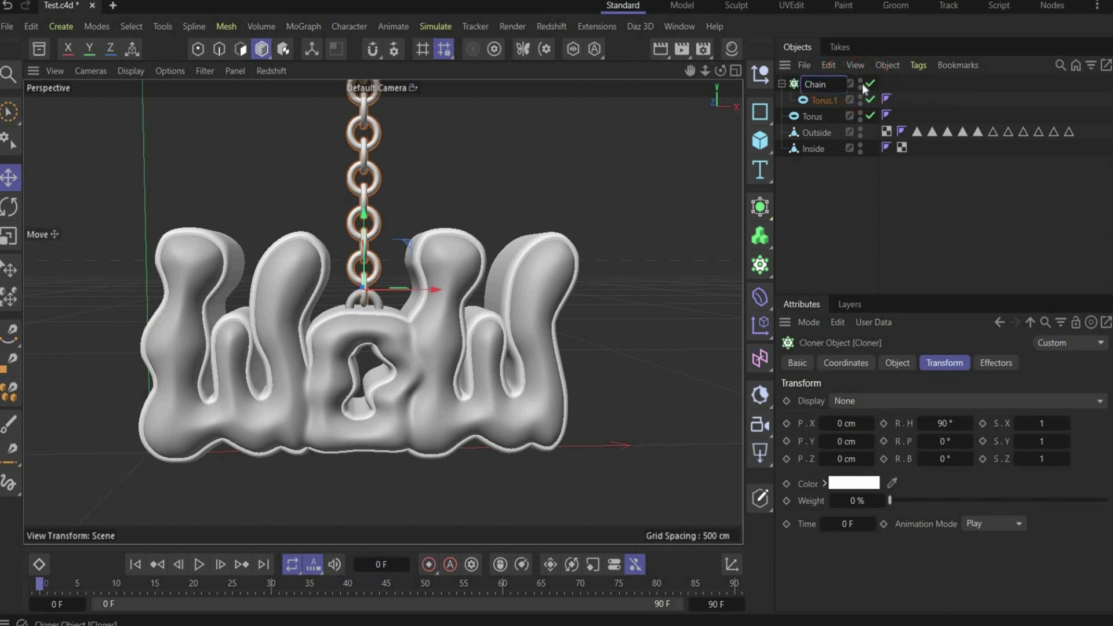
pyautogui.press('Return')
# Create a Null object named Wow + Chain.
pyautogui.click(760, 74)
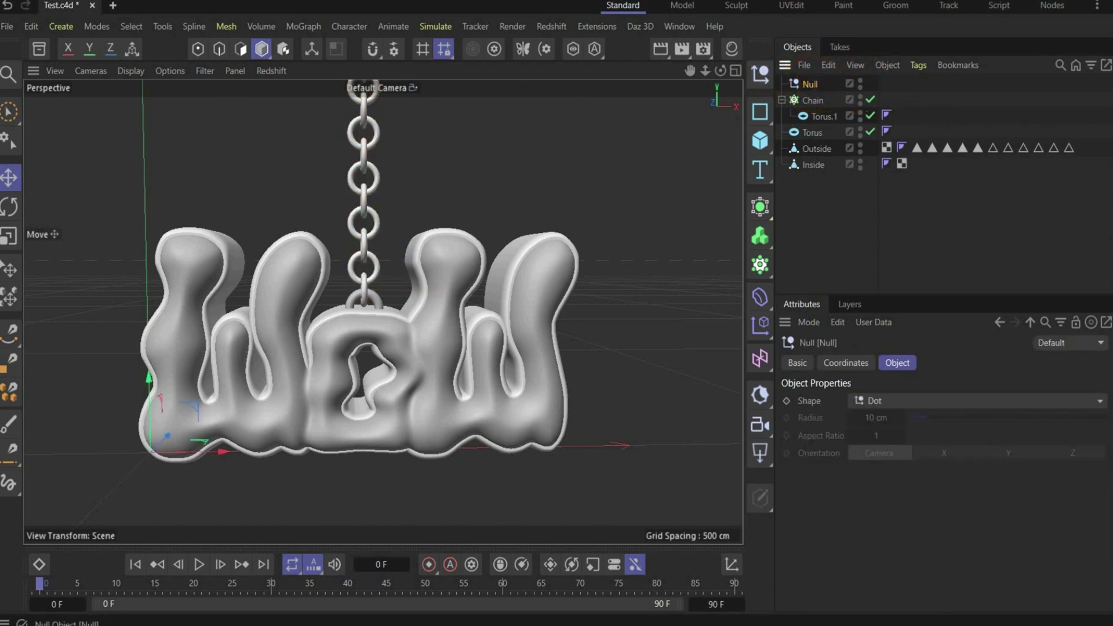
pyautogui.doubleClick(814, 84)
pyautogui.write('Wow + Chain')
pyautogui.press('Return')
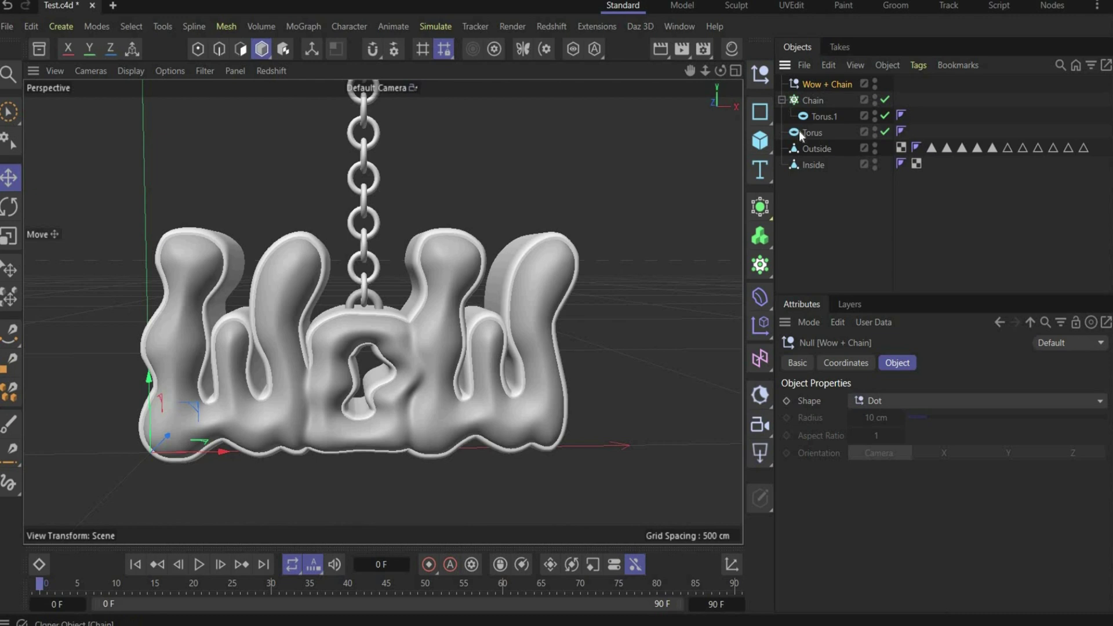
# Group the Chain, Torus, Outside and Inside objects under the Wow + Chain null and collapse it.
pyautogui.click(782, 100)
pyautogui.click(811, 145)
pyautogui.keyDown('shift'); pyautogui.click(815, 107); pyautogui.keyUp('shift')
pyautogui.moveTo(816, 108); pyautogui.dragTo(810, 87)
pyautogui.click(783, 85)
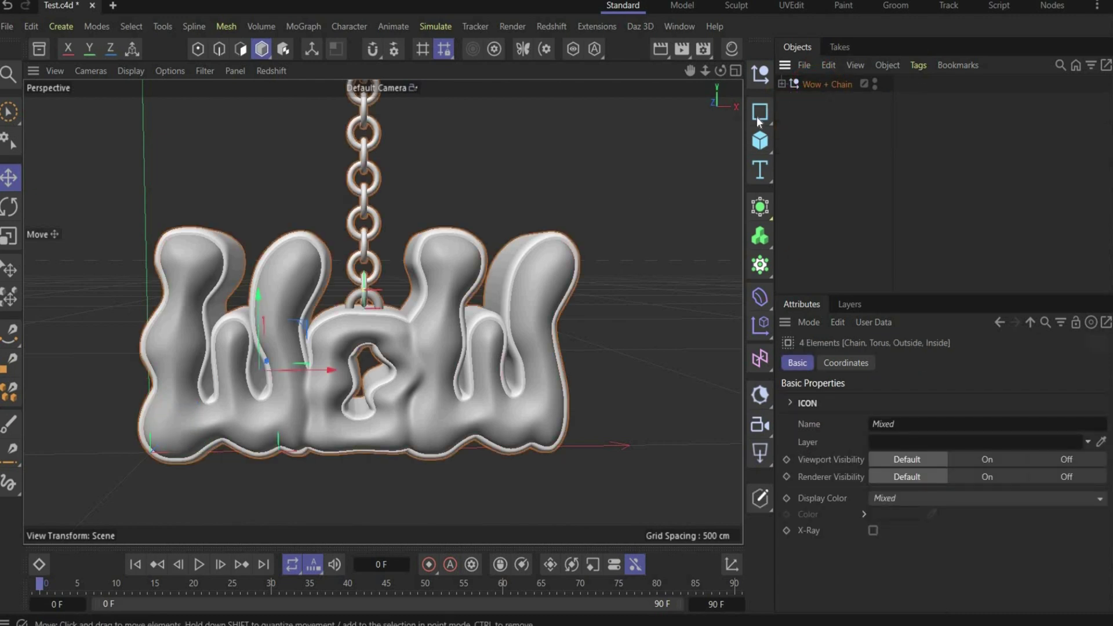
# Hide the Wow + Chain group in the viewport and renderer, and bring up the reference poster image.
pyautogui.click(876, 81)
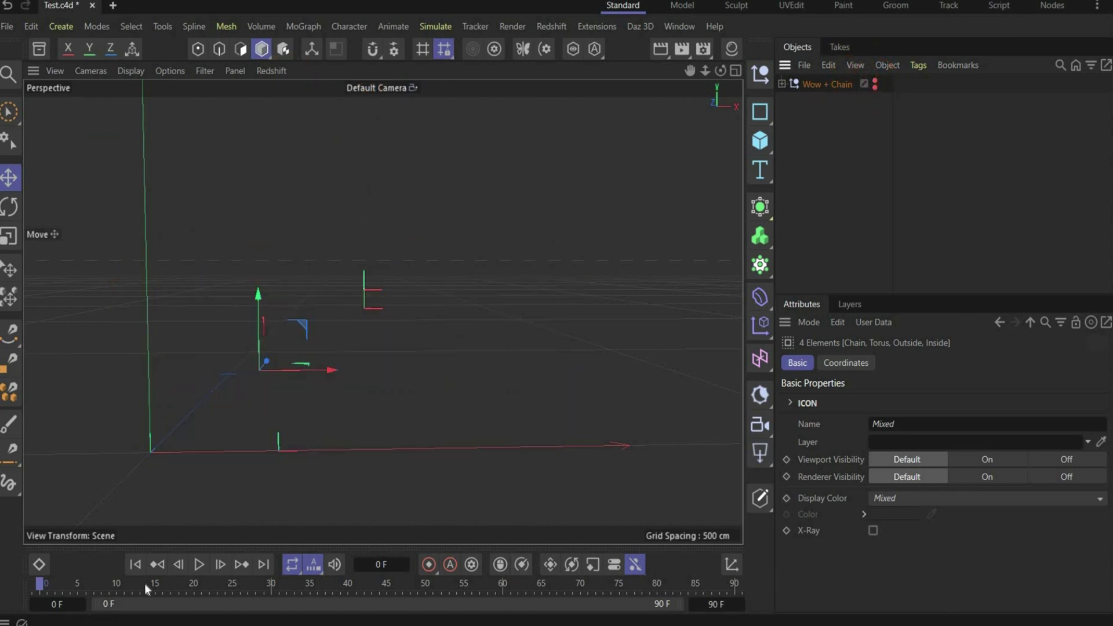
pyautogui.hotkey('alt', 'Tab')
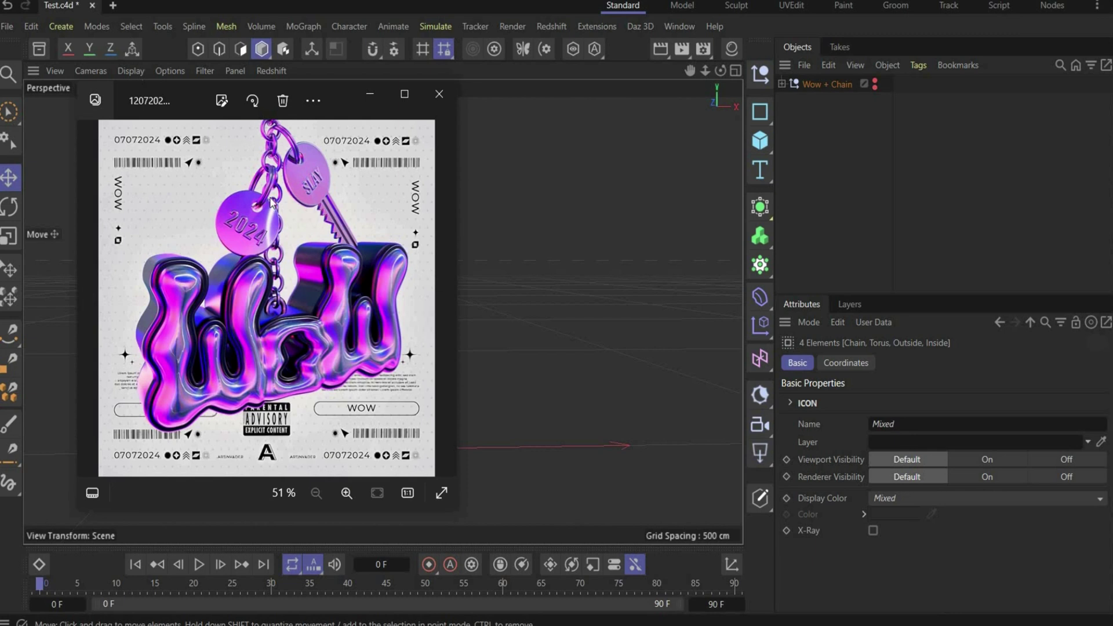
# Dismiss the reference poster and add a Helix spline to the scene.
pyautogui.click(657, 176)
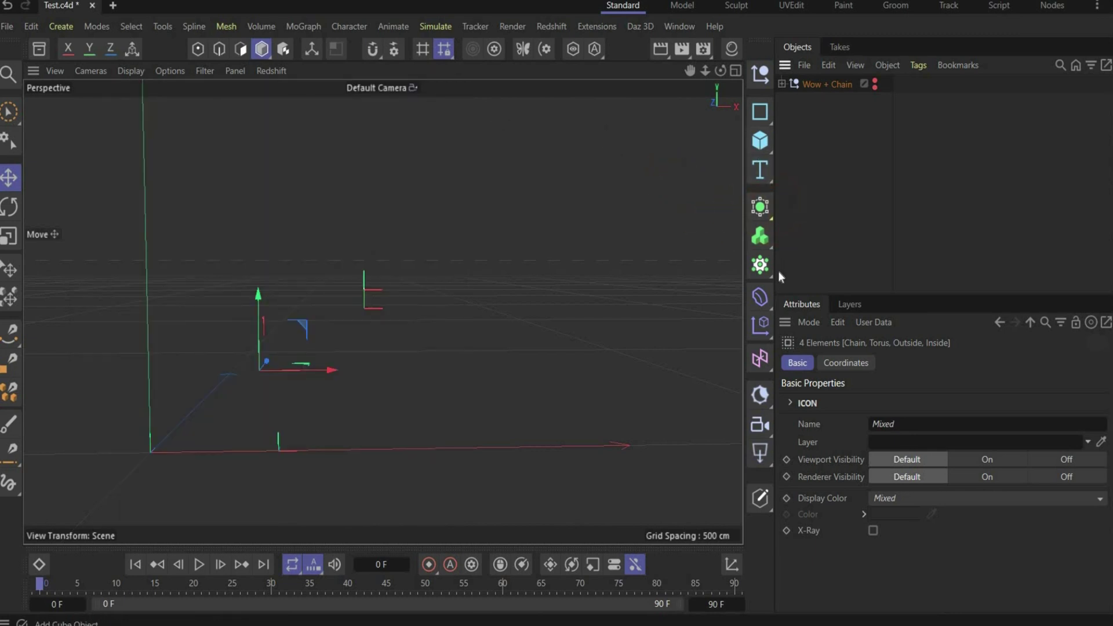
pyautogui.click(760, 112)
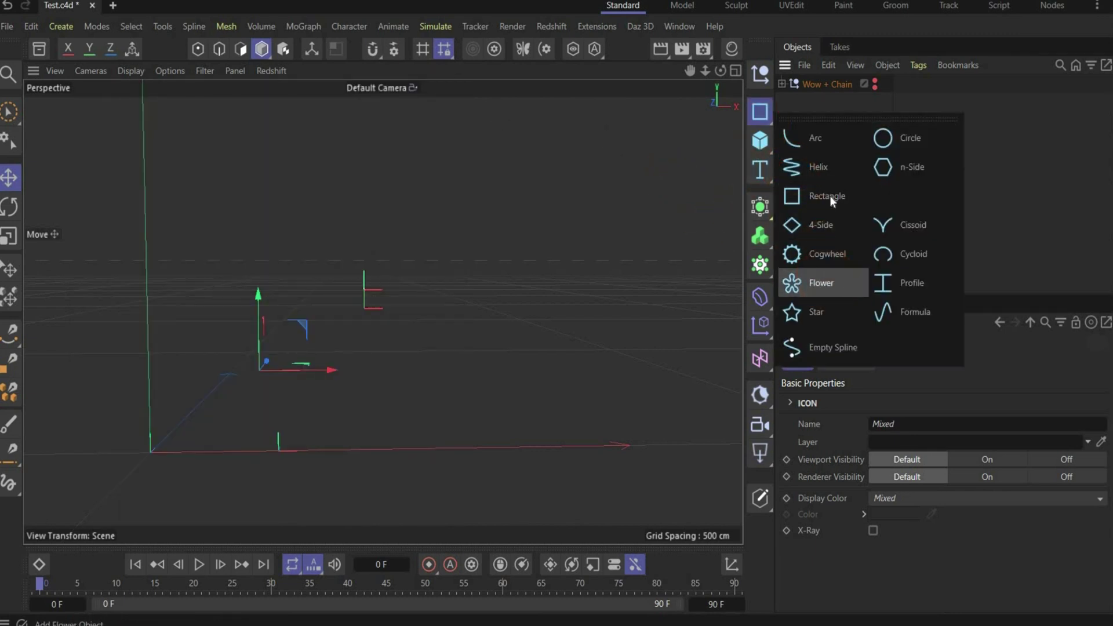
pyautogui.click(830, 171)
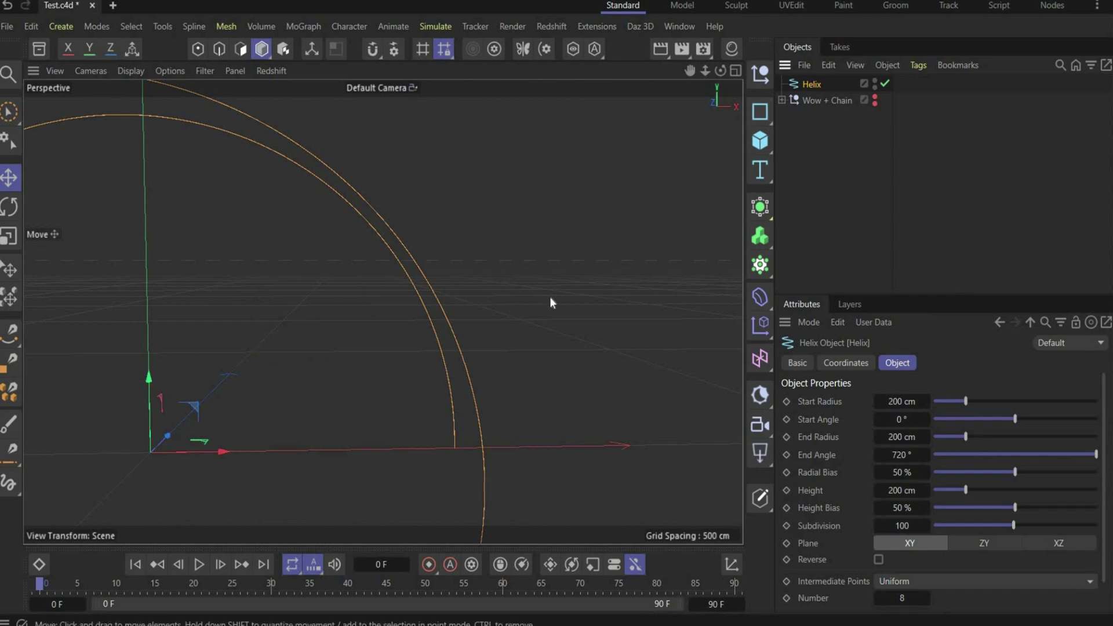
pyautogui.scroll(-2, 549, 296)
pyautogui.keyDown('alt'); pyautogui.moveTo(336, 299); pyautogui.dragTo(402, 209, button='middle'); pyautogui.keyUp('alt')
# Set the helix's start radius and end radius to 20 cm.
pyautogui.doubleClick(901, 400)
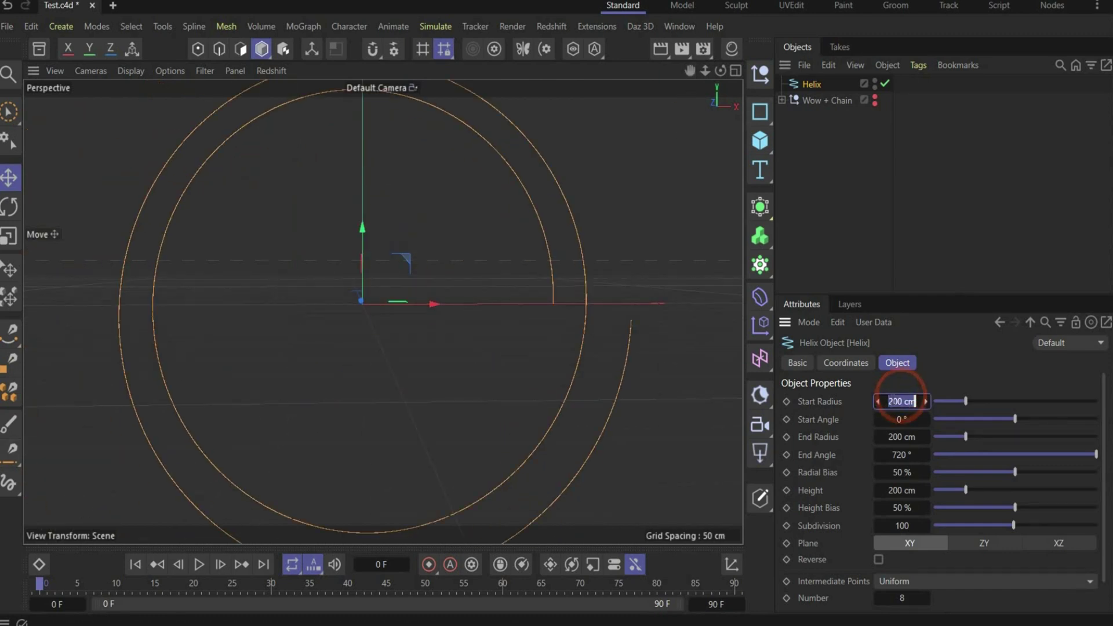
pyautogui.write('20')
pyautogui.press('Return')
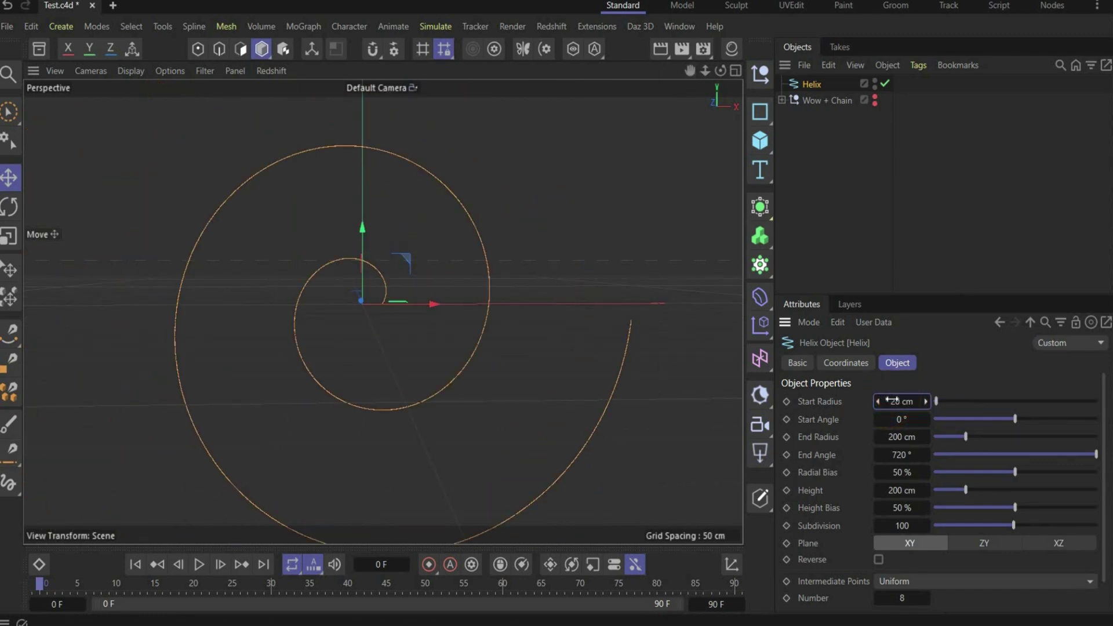
pyautogui.click(901, 438)
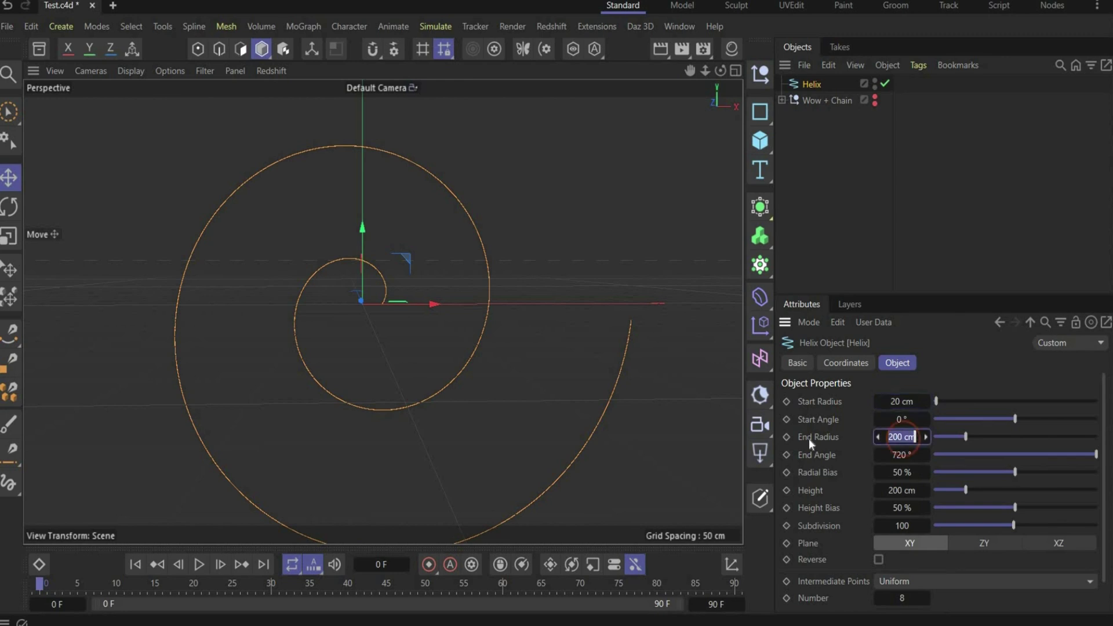
pyautogui.write('20')
pyautogui.press('Return')
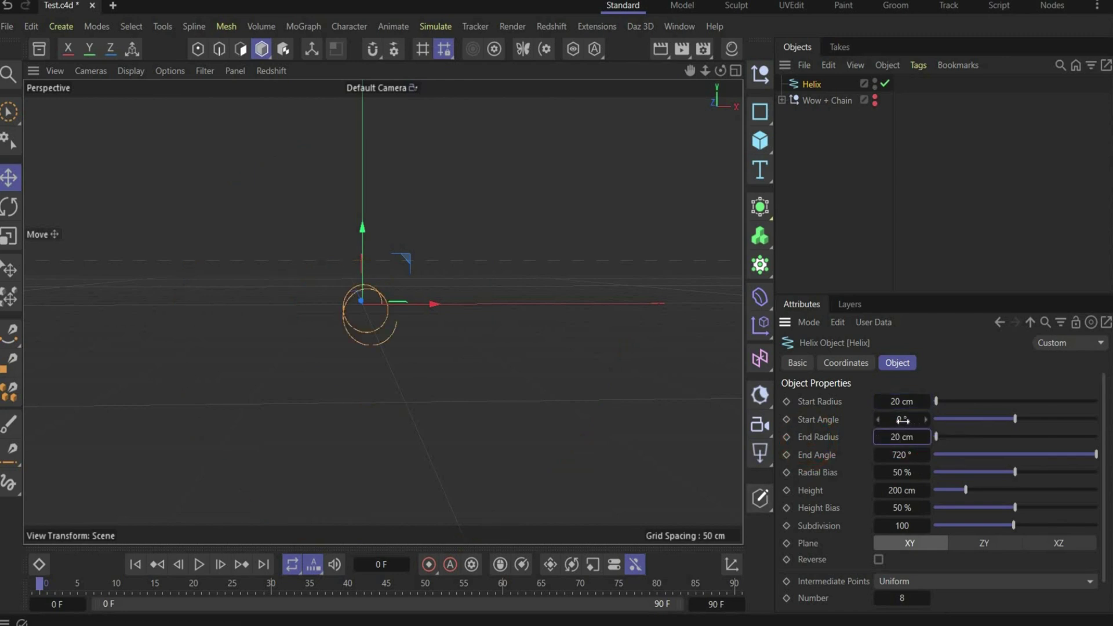
# Set the helix's start angle to 30°, its height to 6 cm and its plane to XZ.
pyautogui.click(903, 420)
pyautogui.write('20')
pyautogui.click(899, 492)
pyautogui.write('6')
pyautogui.press('Return')
pyautogui.scroll(5, 420, 433)
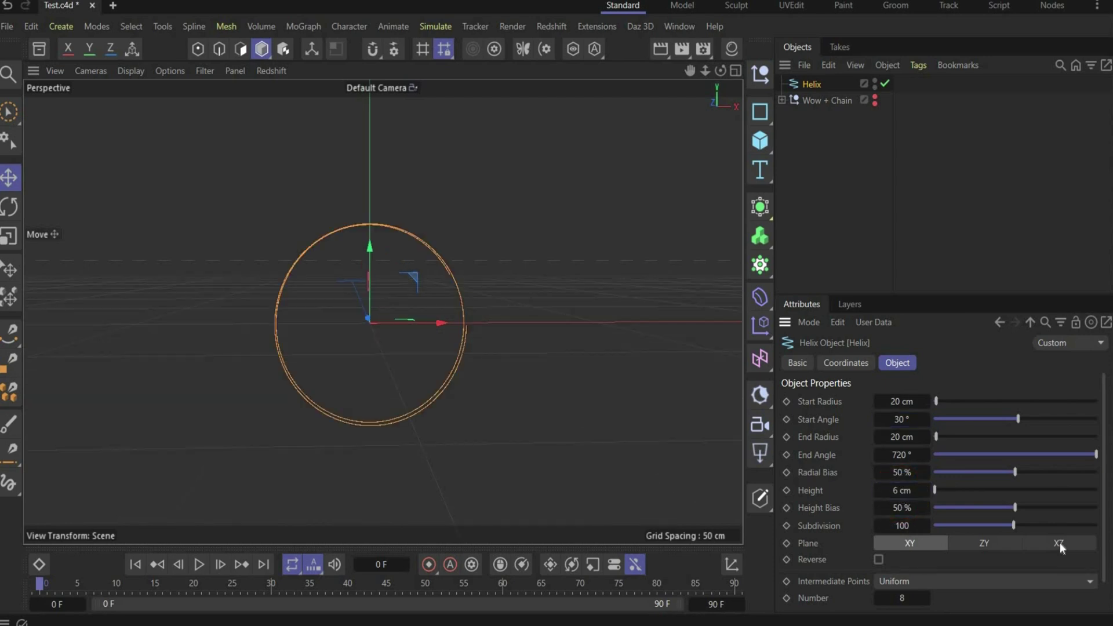
pyautogui.click(1058, 543)
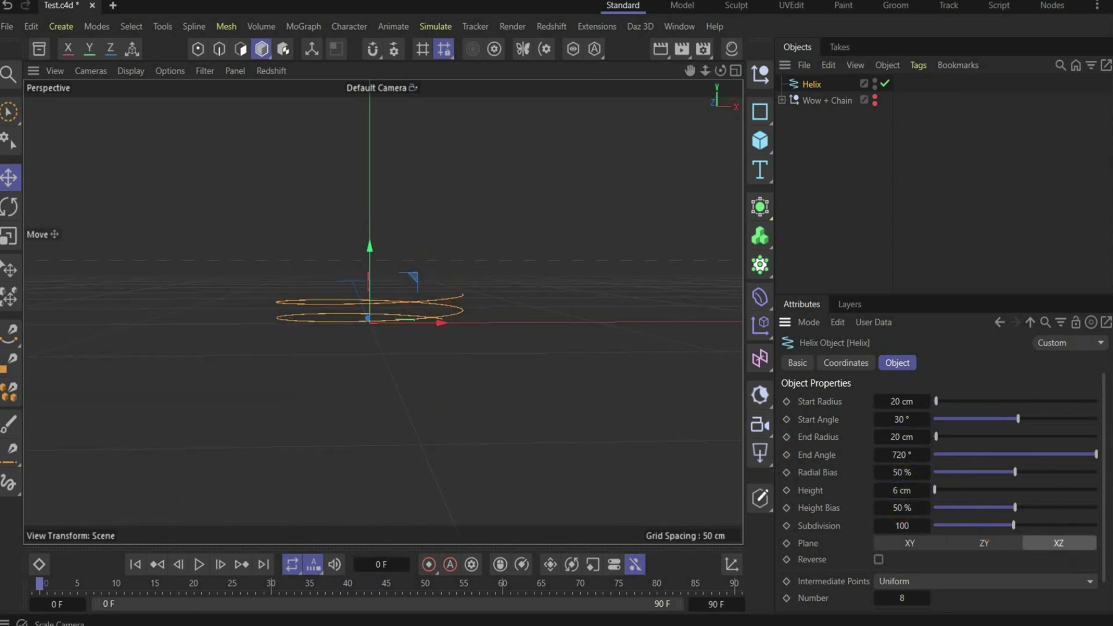
pyautogui.keyDown('alt'); pyautogui.moveTo(300, 307); pyautogui.dragTo(381, 311); pyautogui.keyUp('alt')
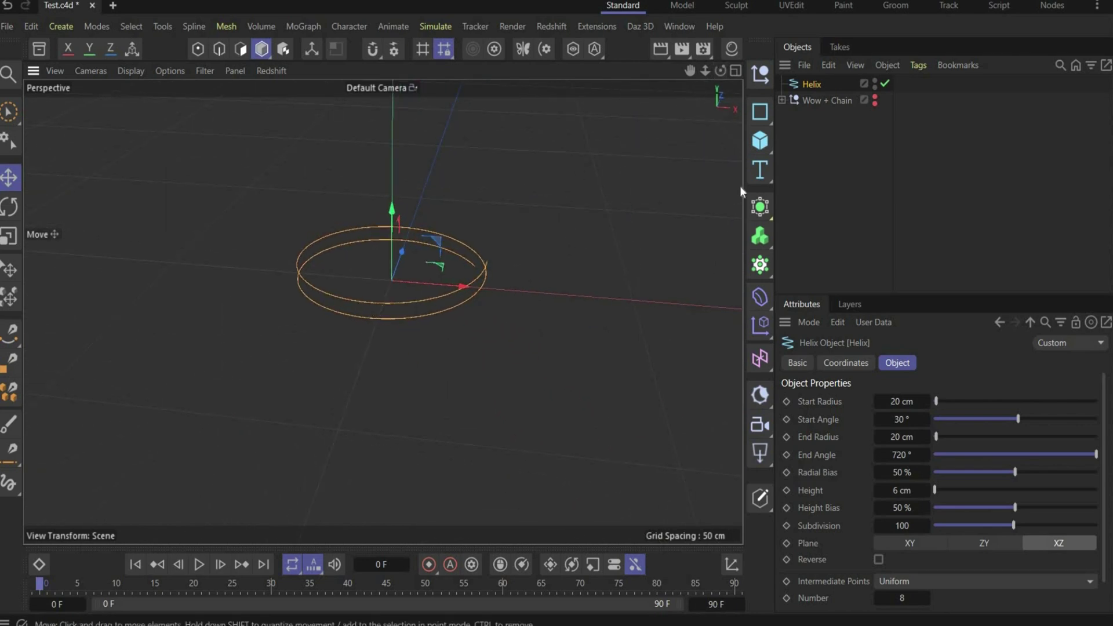
# Create a Circle spline with a radius of 1.5 cm as the ring's profile.
pyautogui.click(760, 112)
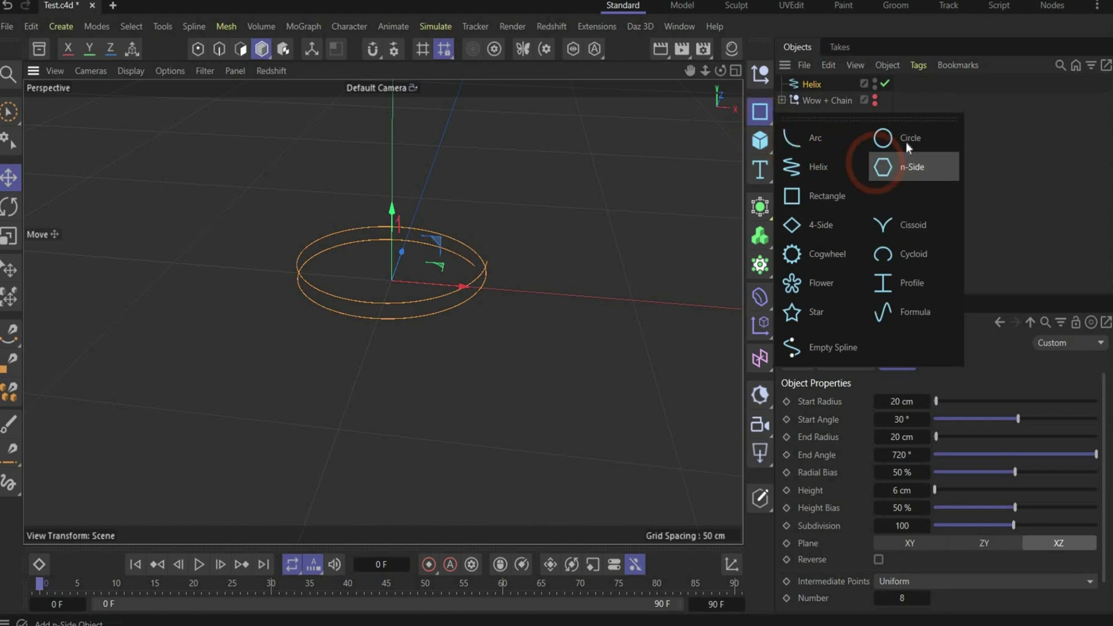
pyautogui.click(905, 141)
pyautogui.moveTo(888, 435); pyautogui.dragTo(975, 432)
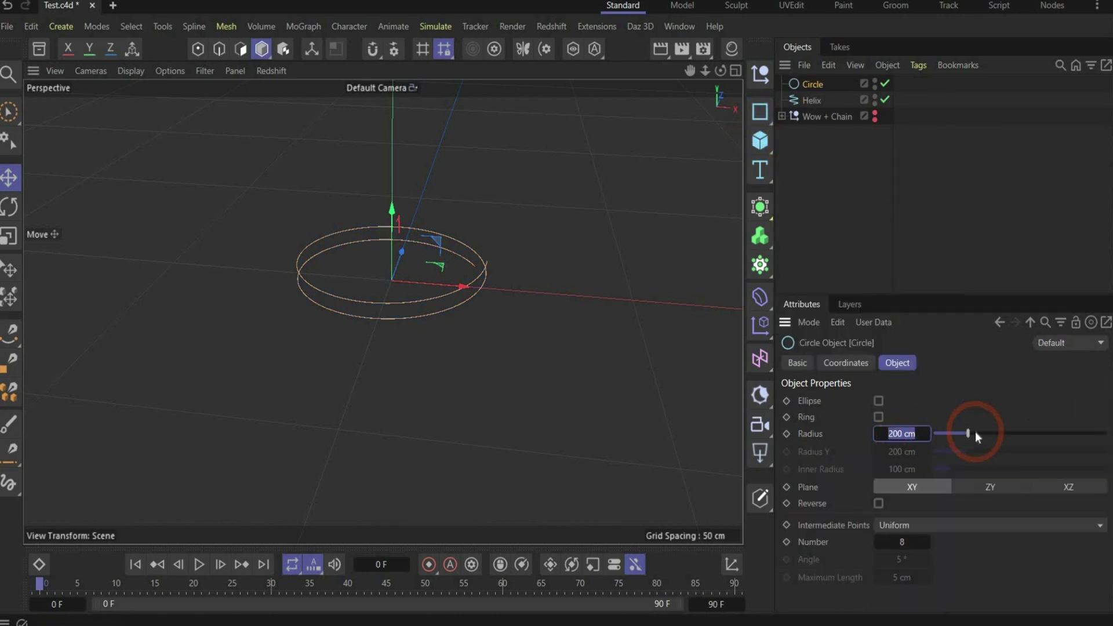
pyautogui.write('1.5')
pyautogui.press('Return')
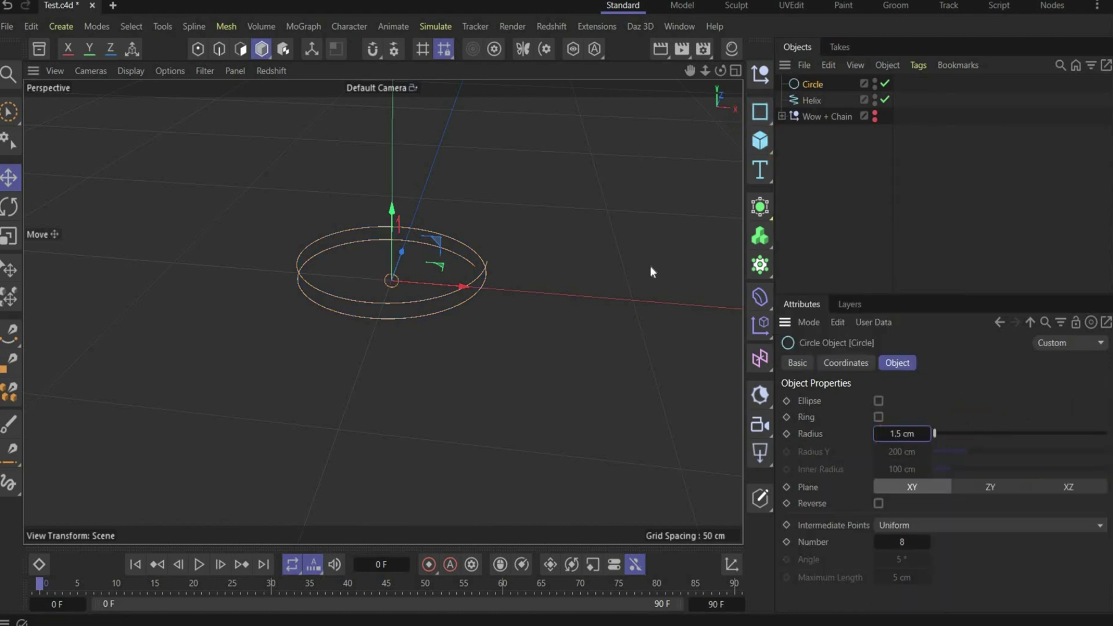
# Add a Sweep generator with the circle as profile and the helix as path, and collapse its hierarchy.
pyautogui.click(768, 211)
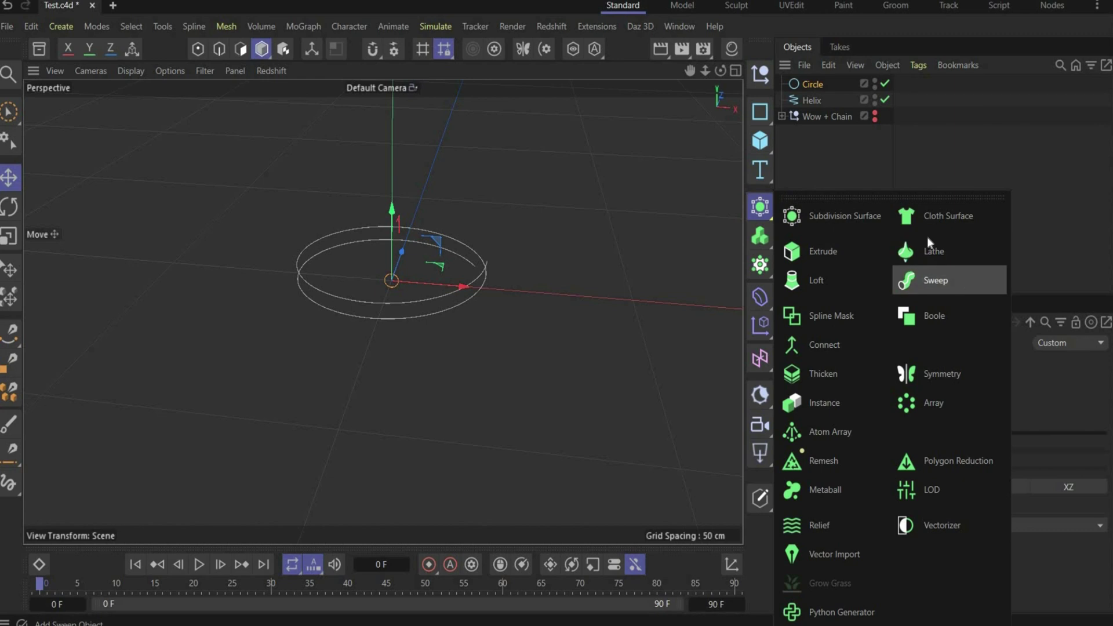
pyautogui.click(949, 280)
pyautogui.moveTo(812, 100)
pyautogui.mouseDown()
pyautogui.moveTo(820, 81)
pyautogui.moveTo(825, 107)
pyautogui.mouseUp()
pyautogui.keyDown('alt'); pyautogui.moveTo(293, 244); pyautogui.dragTo(289, 227); pyautogui.keyUp('alt')
pyautogui.click(782, 84)
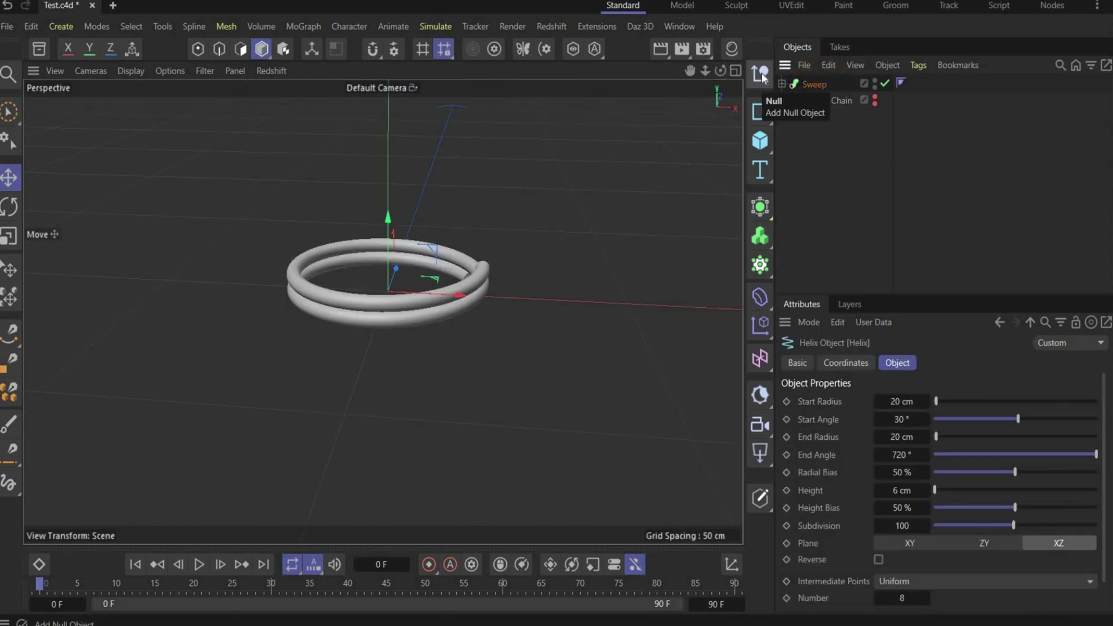
# Group the sweep and a duplicate of it under a null named Kes Ring, and rename the two sweeps 1 and 2.
pyautogui.click(761, 72)
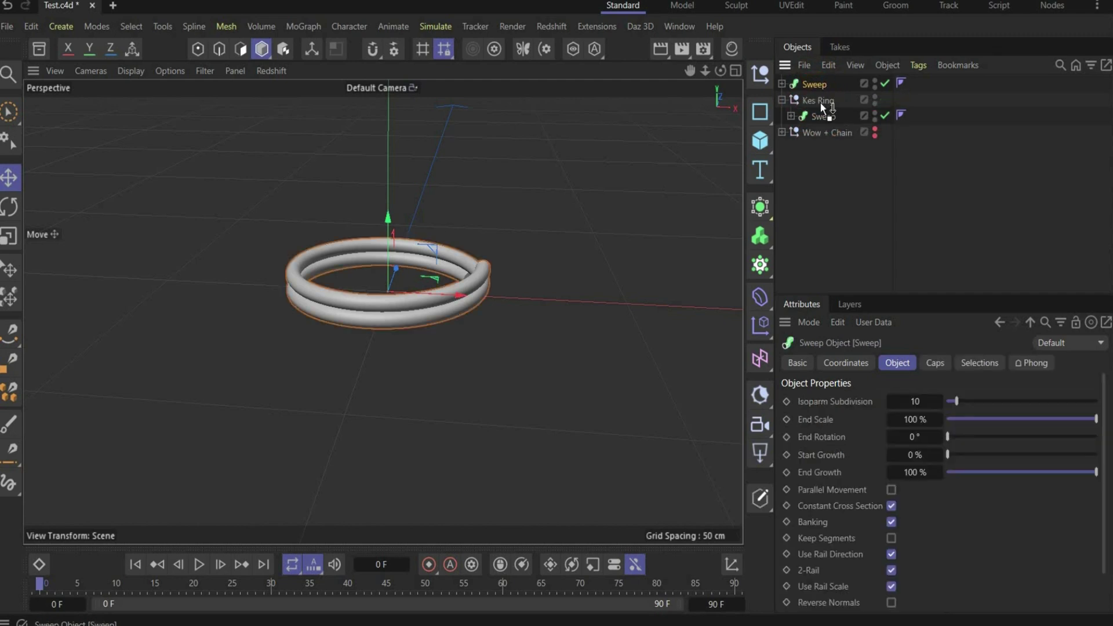
pyautogui.moveTo(826, 88); pyautogui.dragTo(818, 100)
pyautogui.doubleClick(824, 100)
pyautogui.write('1')
pyautogui.click(852, 177)
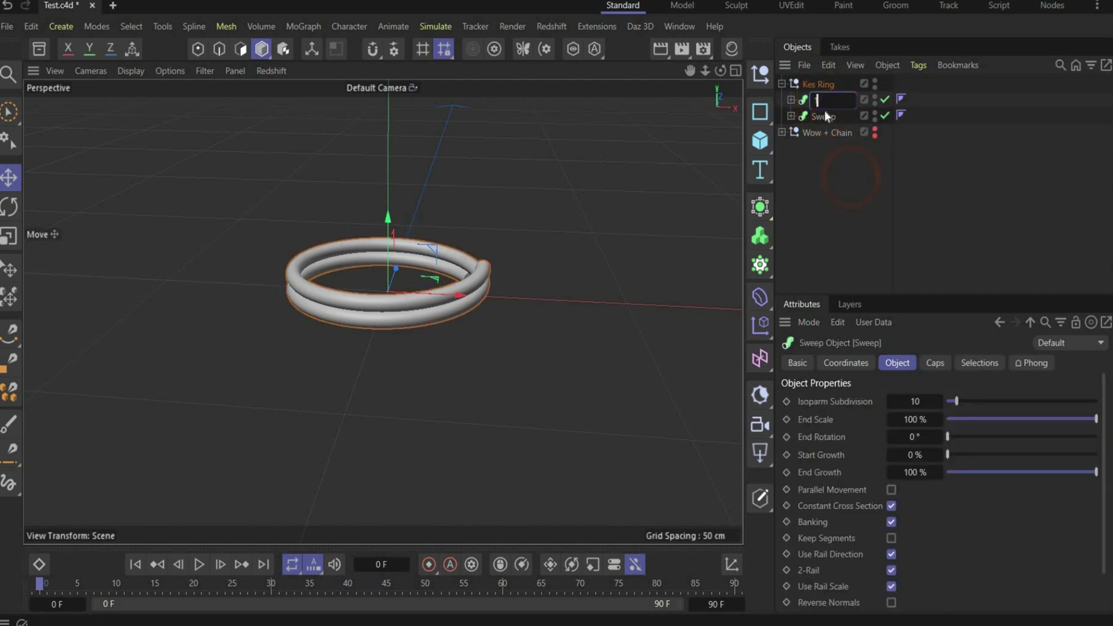
pyautogui.doubleClick(824, 113)
pyautogui.write('2')
pyautogui.click(840, 189)
# Unhide the Wow + Chain group, hang rings 1 and 2 on the upper chain links, and collapse the Kes Ring group.
pyautogui.keyDown('alt'); pyautogui.click(874, 128); pyautogui.keyUp('alt')
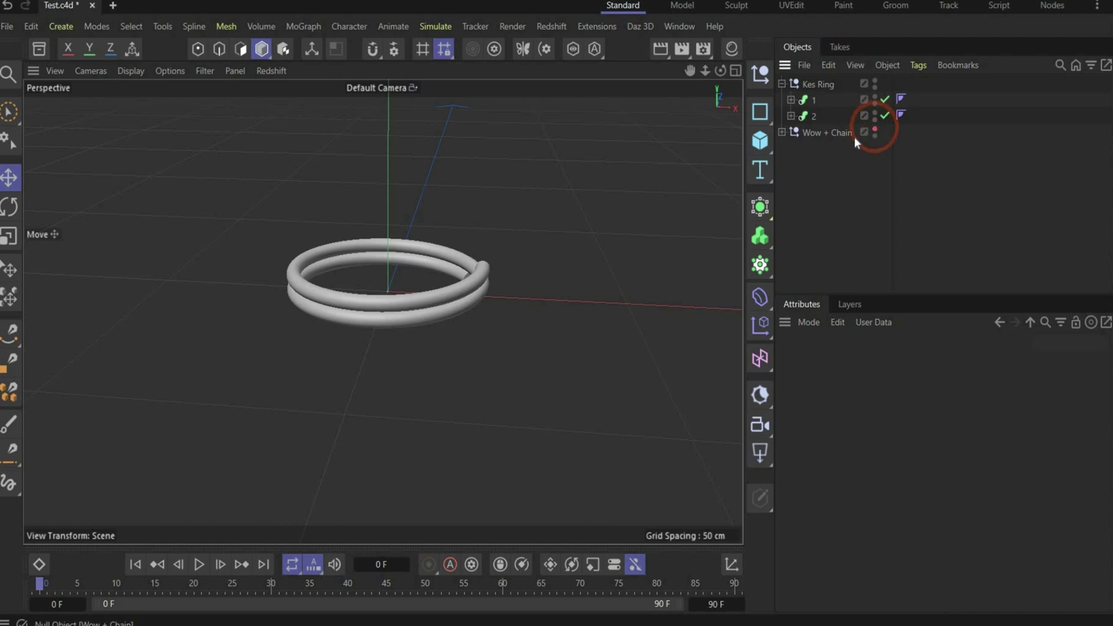
pyautogui.scroll(-6, 299, 193)
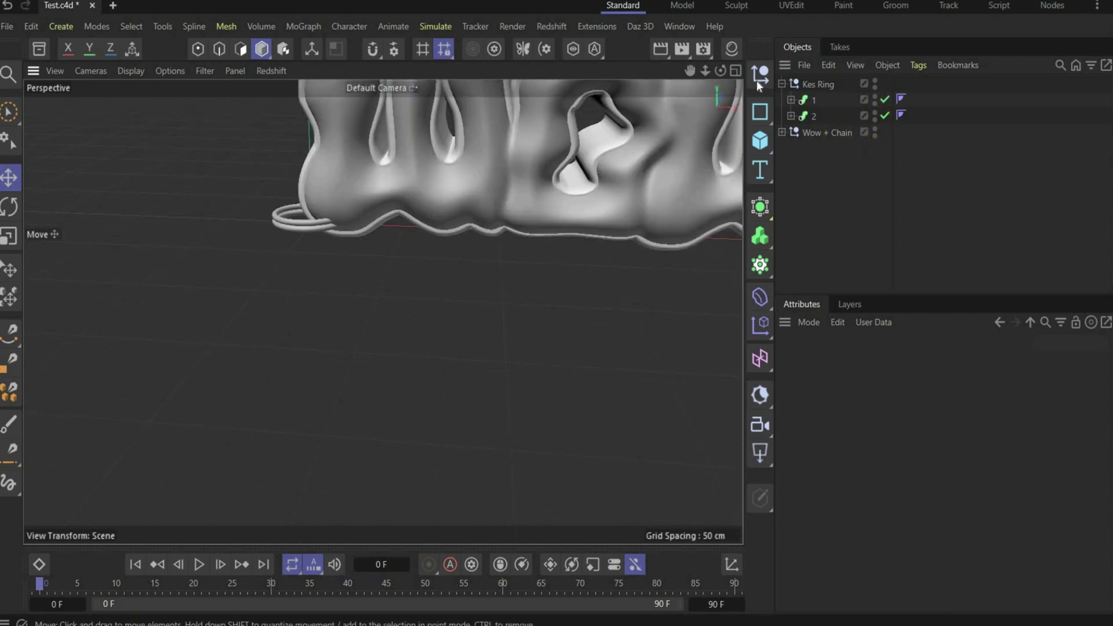
pyautogui.scroll(-5, 638, 151)
pyautogui.keyDown('alt'); pyautogui.moveTo(371, 290); pyautogui.dragTo(207, 487, button='middle'); pyautogui.keyUp('alt')
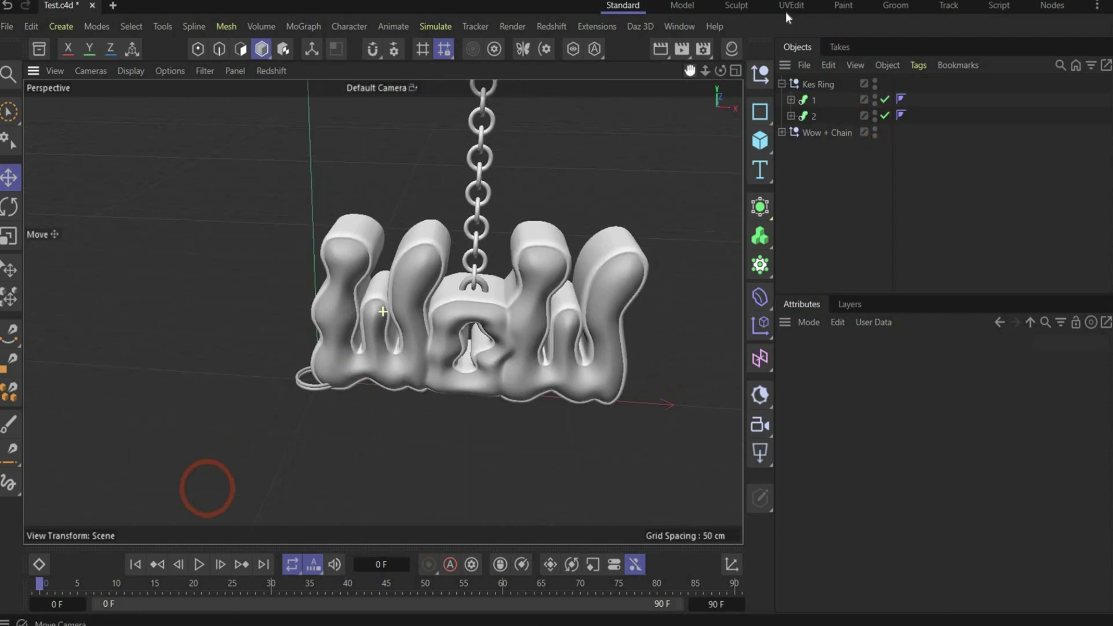
pyautogui.click(813, 100)
pyautogui.click(707, 116)
pyautogui.keyDown('alt'); pyautogui.moveTo(707, 116); pyautogui.dragTo(649, 70); pyautogui.keyUp('alt')
pyautogui.click(782, 84)
# Hide the Wow + Chain and Kes Ring groups in the viewport and renderer.
pyautogui.click(868, 124)
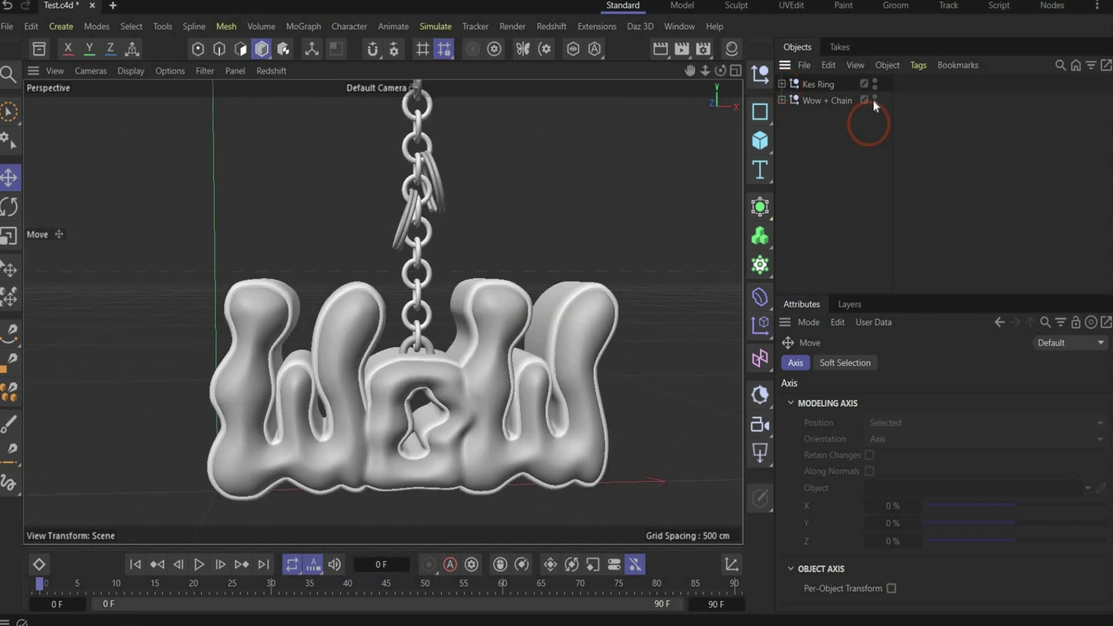
pyautogui.click(874, 100)
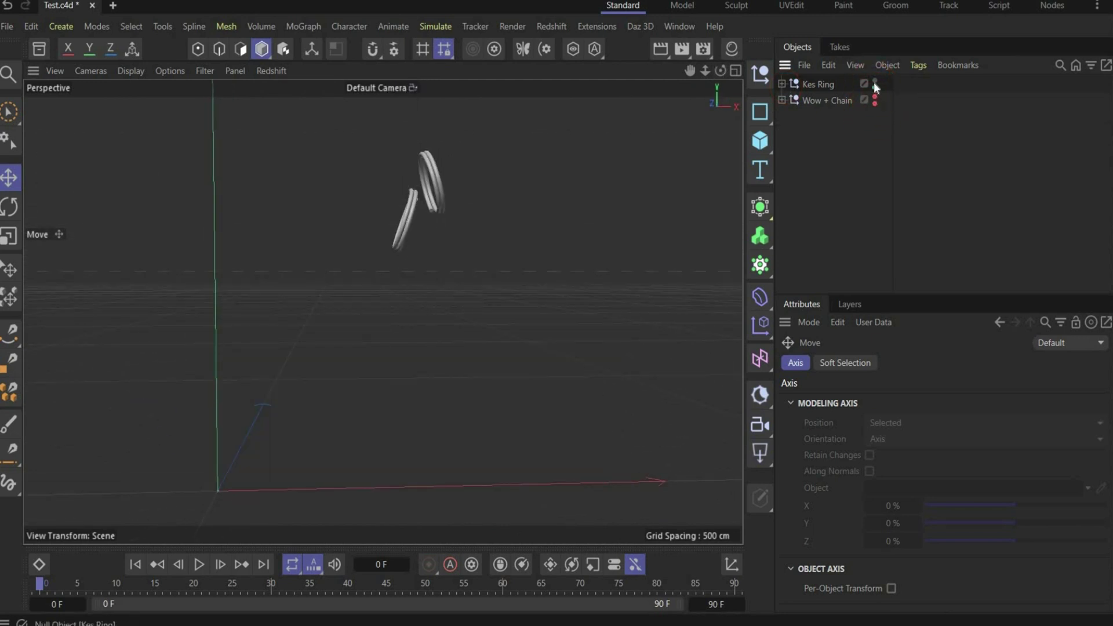
pyautogui.doubleClick(874, 81)
# Add a Cylinder with a radius of 20 cm and a height of 3 cm.
pyautogui.moveTo(720, 71); pyautogui.dragTo(752, 120)
pyautogui.click(759, 140)
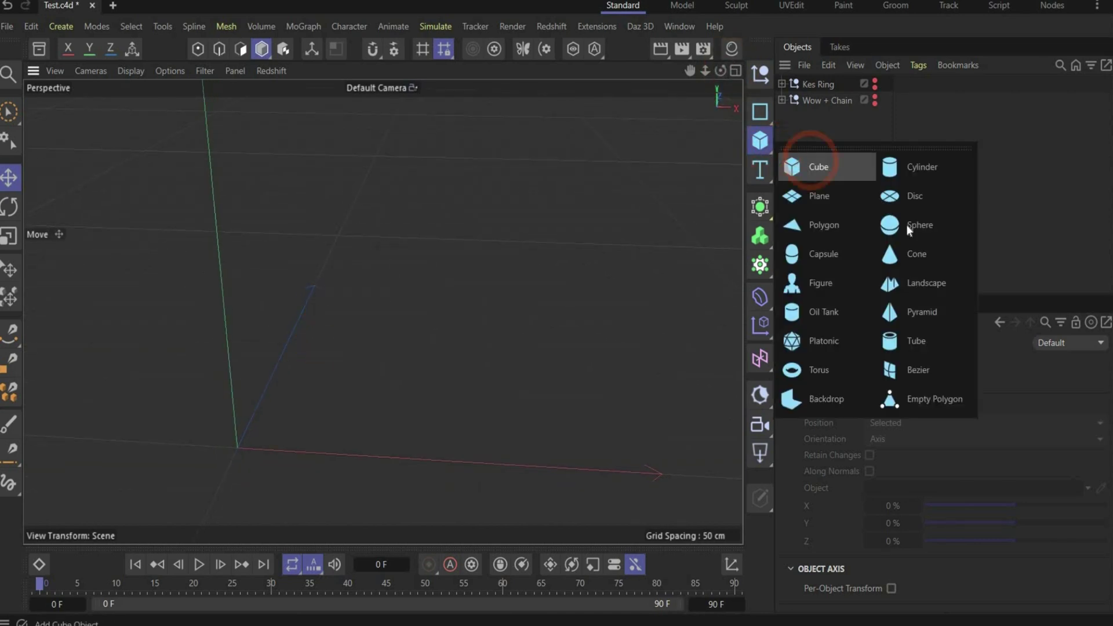
pyautogui.click(919, 167)
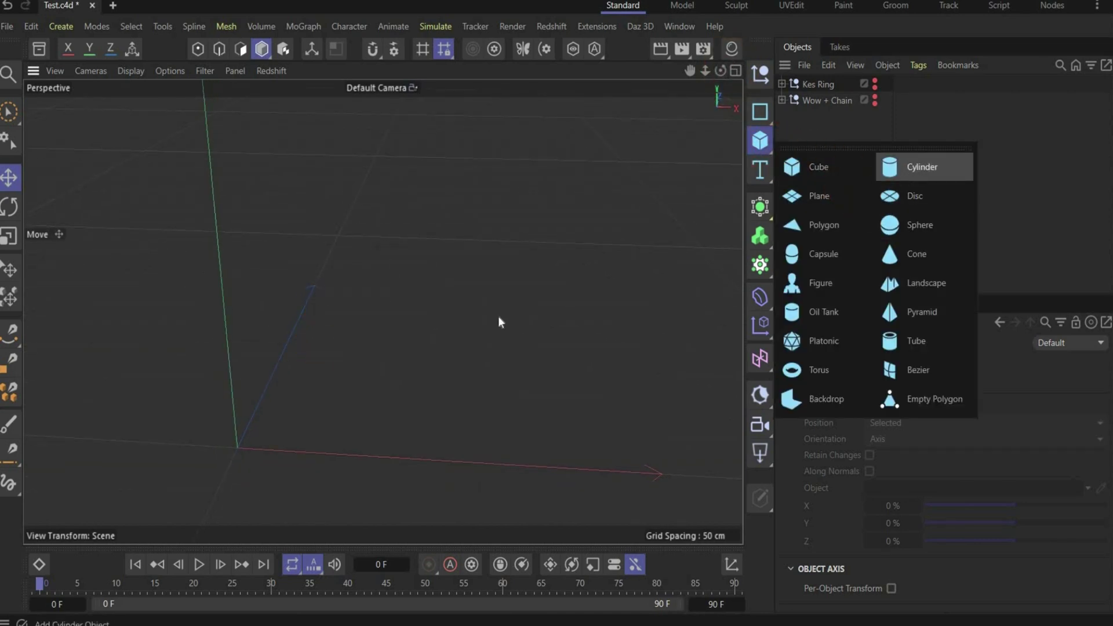
pyautogui.doubleClick(899, 402)
pyautogui.write('20')
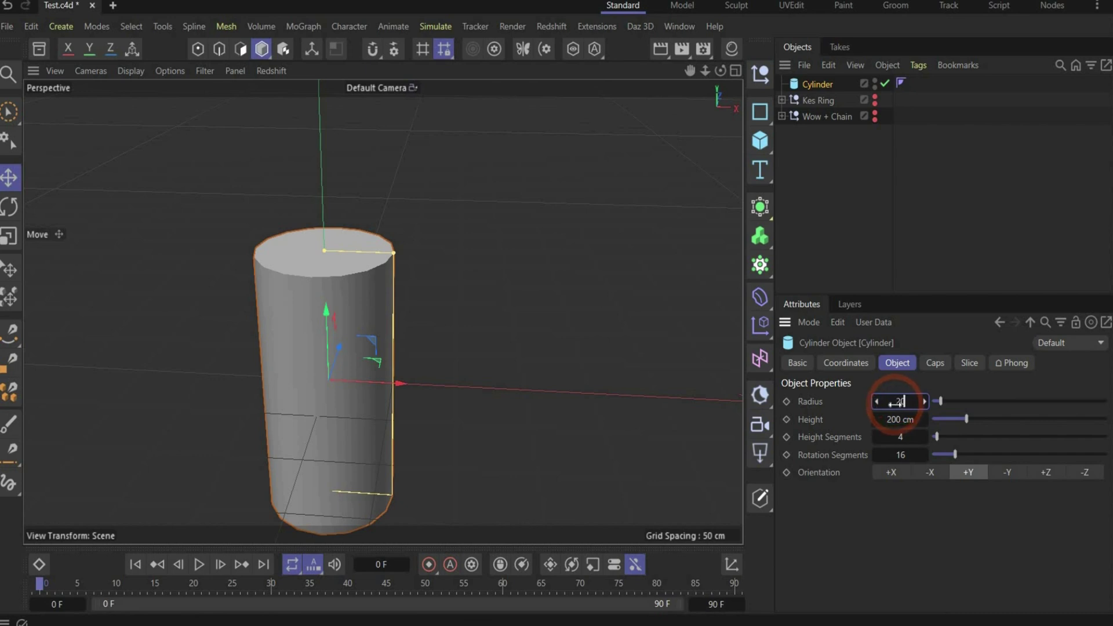
pyautogui.press('Return')
pyautogui.doubleClick(901, 419)
pyautogui.write('3')
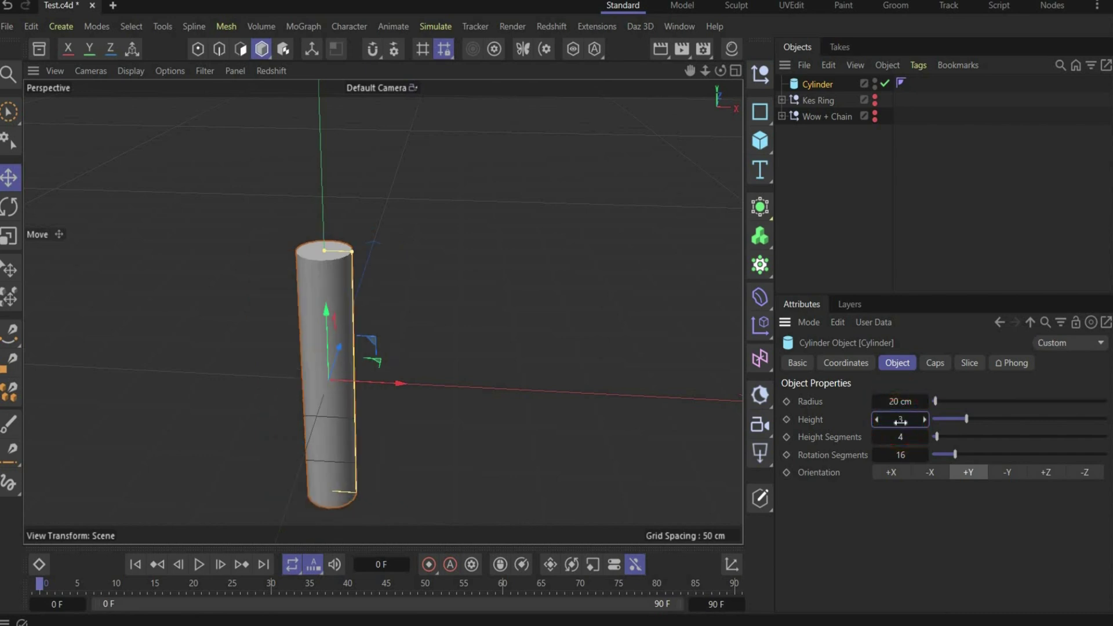
pyautogui.press('Return')
# Set the cylinder's height segments to 10 and rotation segments to 49.
pyautogui.press('Tab')
pyautogui.write('10')
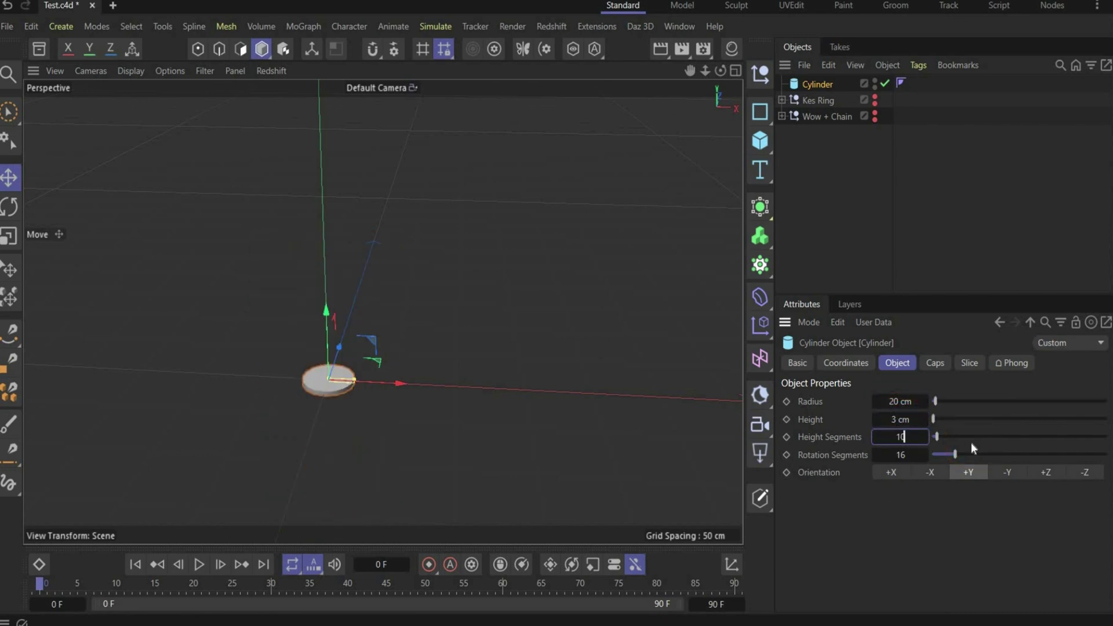
pyautogui.press('Return')
pyautogui.doubleClick(903, 455)
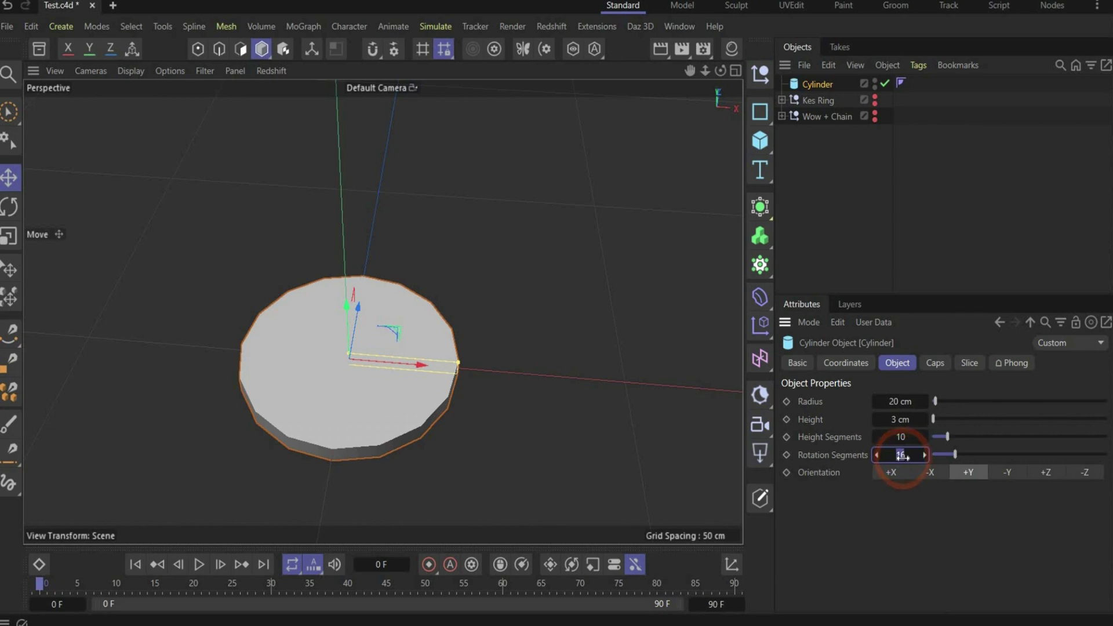
pyautogui.press('Return')
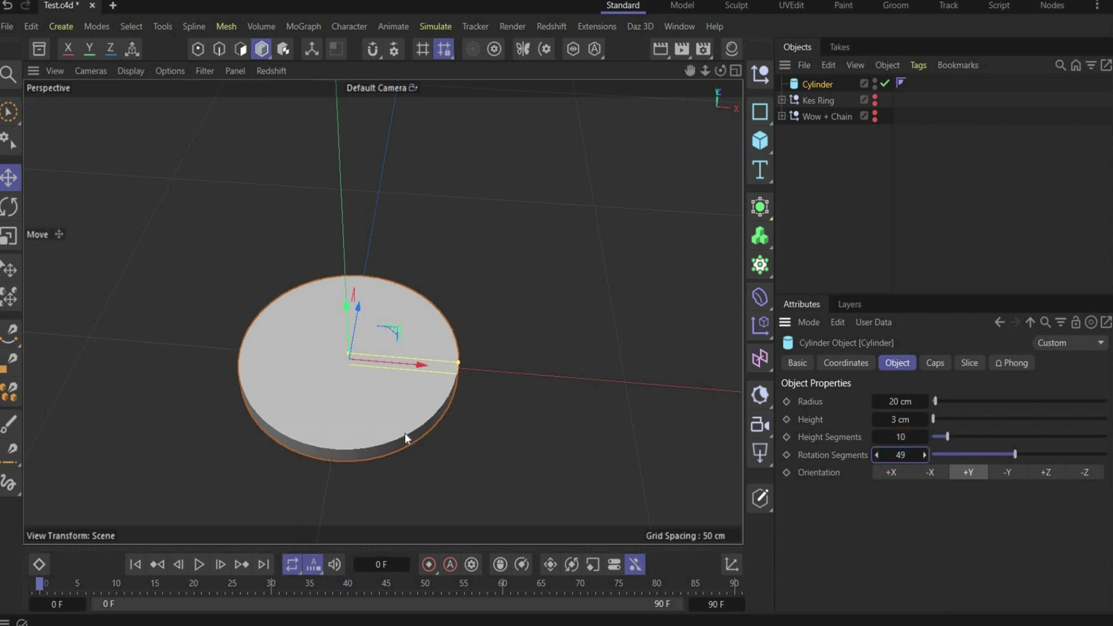
pyautogui.scroll(-2, 405, 437)
pyautogui.moveTo(332, 272)
pyautogui.keyDown('alt'); pyautogui.mouseDown()
pyautogui.moveTo(333, 211)
pyautogui.moveTo(332, 261)
pyautogui.mouseUp(); pyautogui.keyUp('alt')
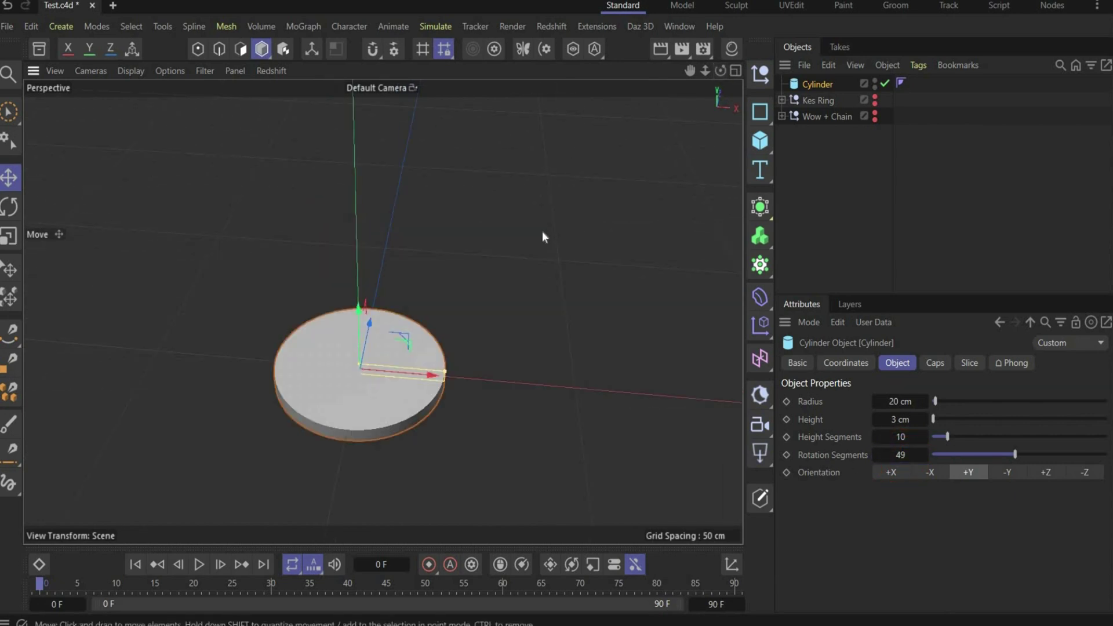
# Enable the fillet on the cylinder's caps with 4 segments and a 1.5 cm radius.
pyautogui.click(937, 364)
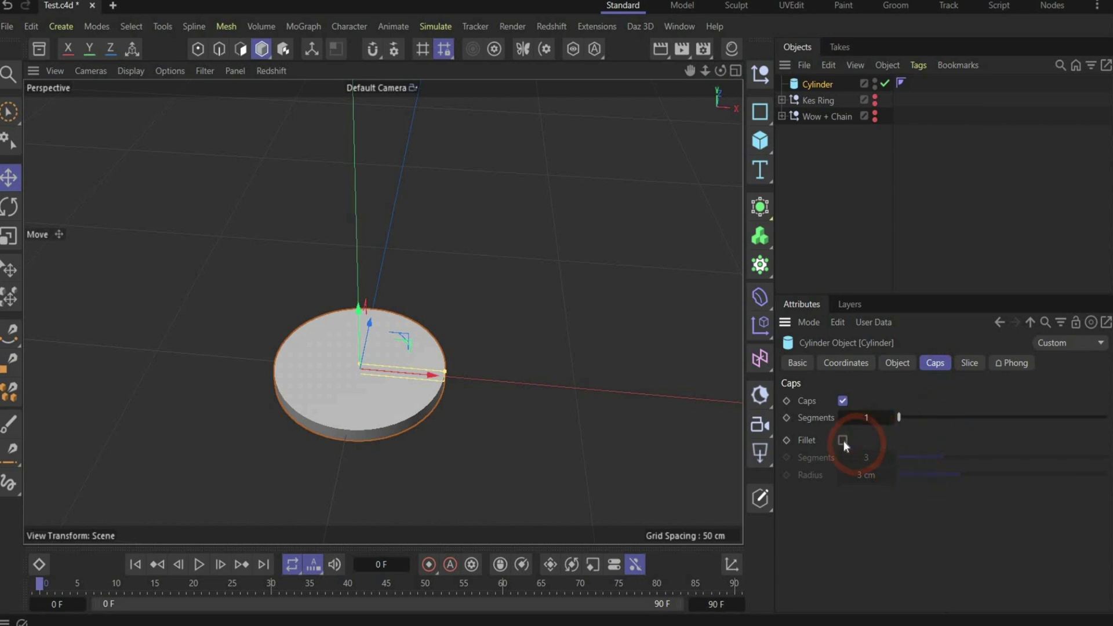
pyautogui.click(843, 440)
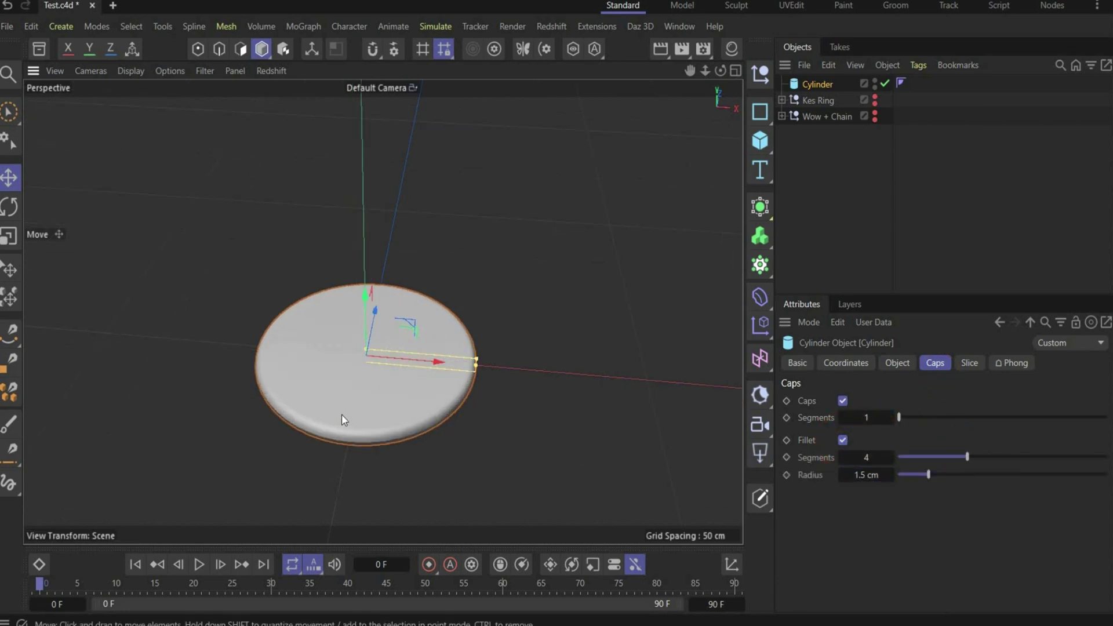
pyautogui.scroll(2, 342, 415)
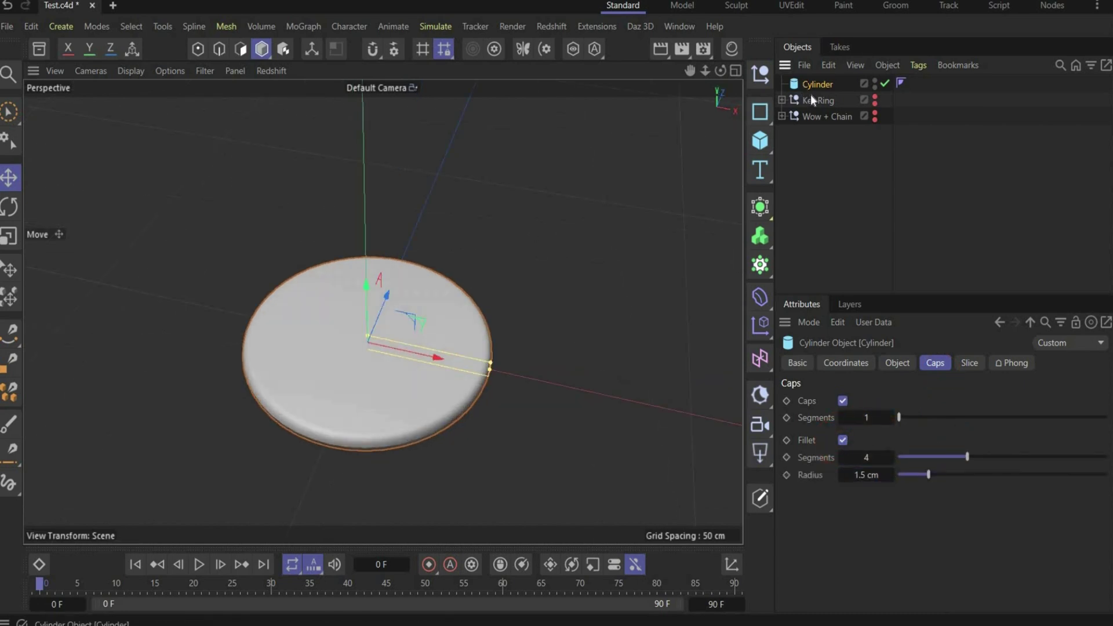
# Convert the cylinder's current state to a separate polygon object, keeping the parametric original.
pyautogui.rightClick(803, 86)
pyautogui.click(885, 386)
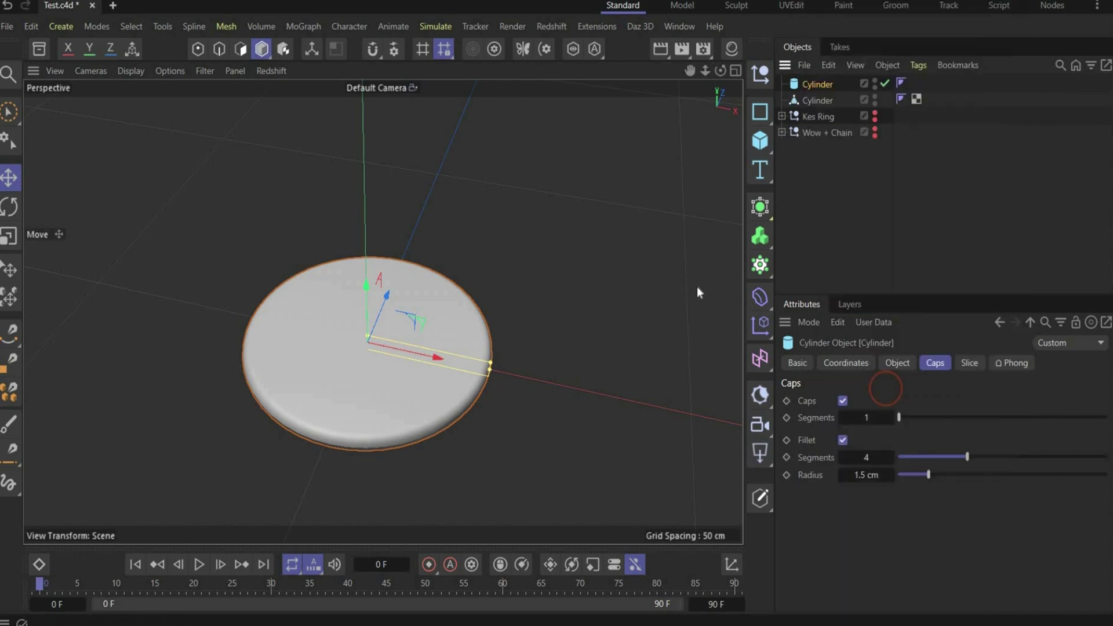
pyautogui.keyDown('alt'); pyautogui.moveTo(218, 167); pyautogui.dragTo(70, 99); pyautogui.keyUp('alt')
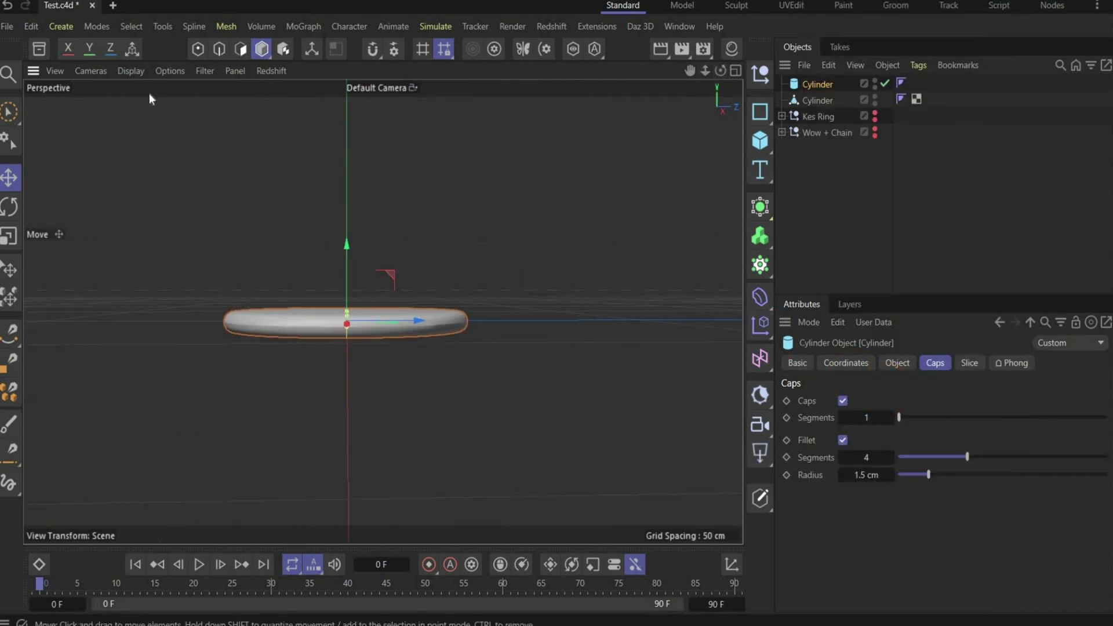
# Display the scene with Gouraud Shading (Lines) and switch to polygon mode.
pyautogui.click(131, 70)
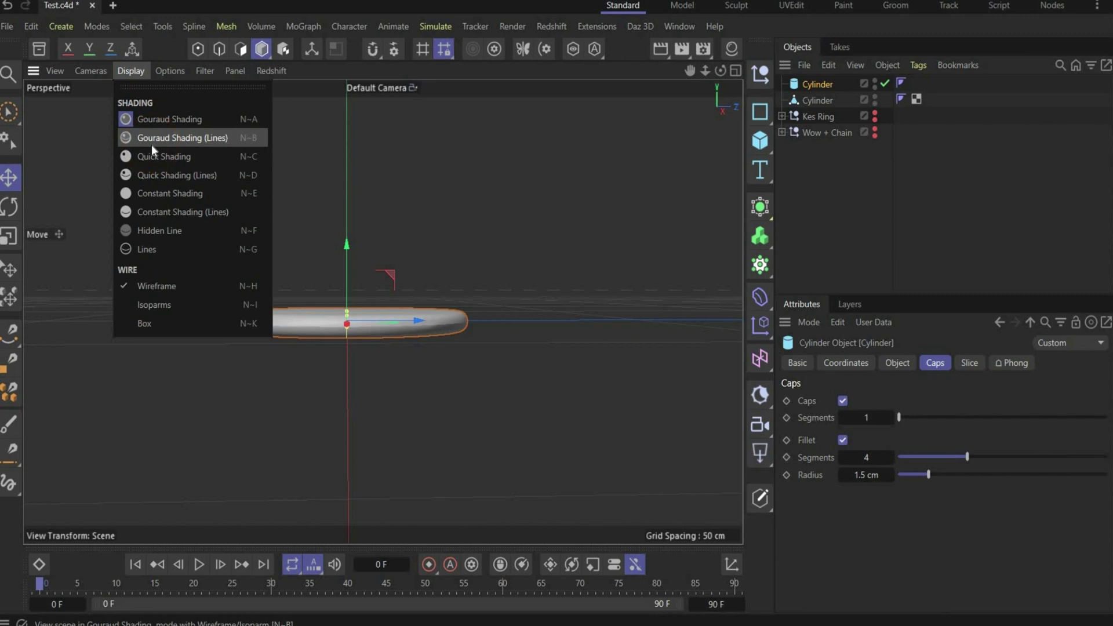
pyautogui.click(151, 145)
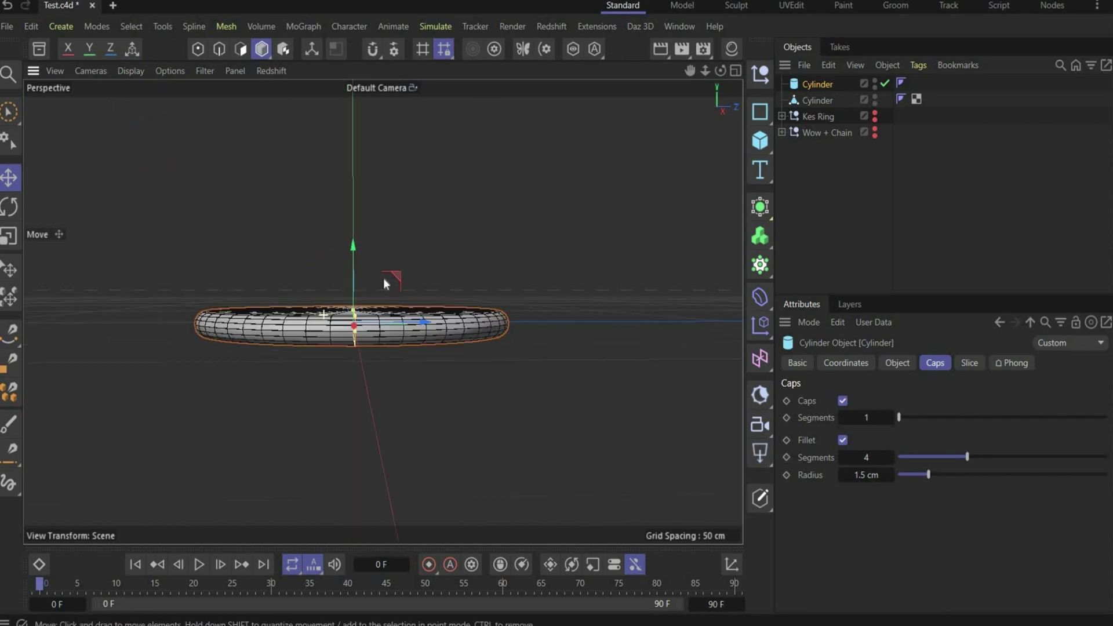
pyautogui.moveTo(720, 70); pyautogui.dragTo(110, 166)
pyautogui.click(242, 50)
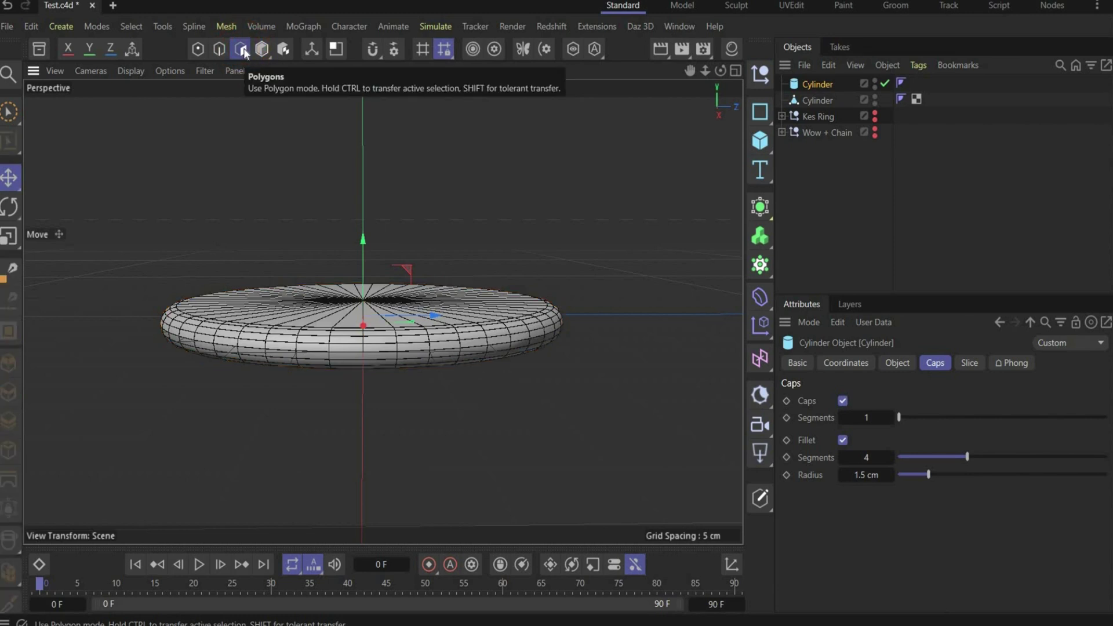
# Delete the original parametric cylinder, keeping only its polygon copy.
pyautogui.click(342, 353)
pyautogui.click(822, 86)
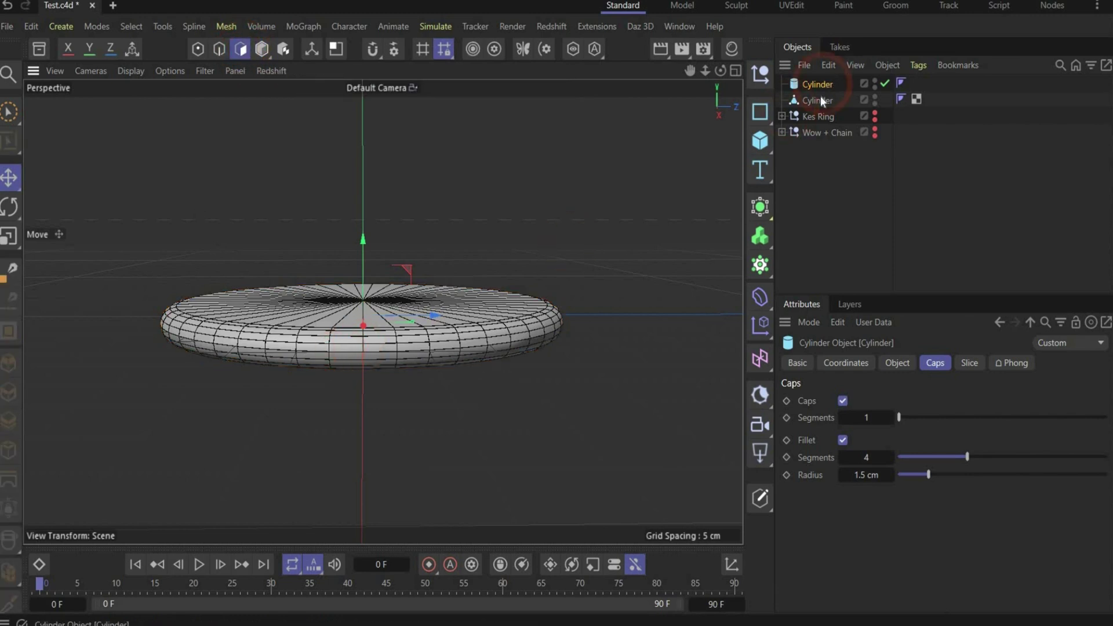
pyautogui.click(417, 334)
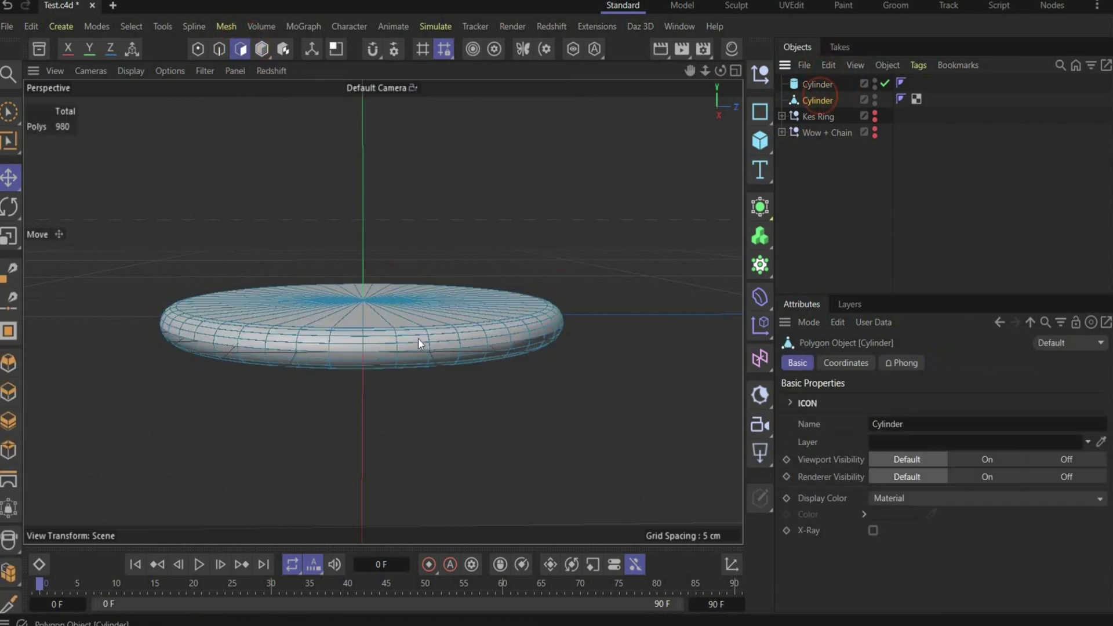
pyautogui.click(818, 83)
pyautogui.press('Delete')
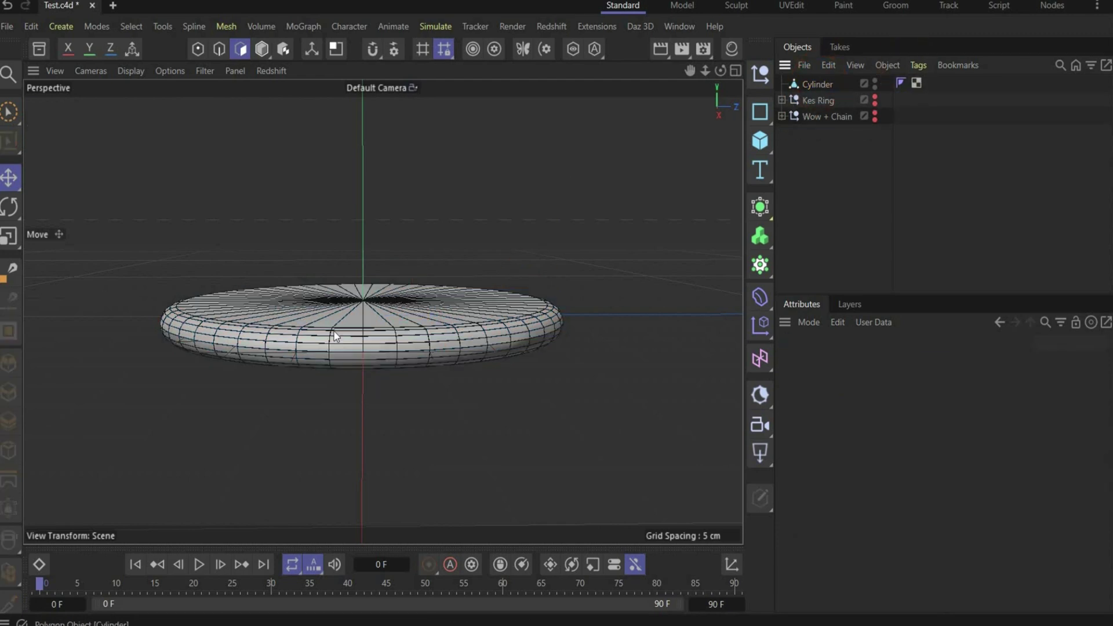
# Select a block of polygons four columns wide on the polygon cylinder's rim, spanning its full thickness.
pyautogui.click(816, 85)
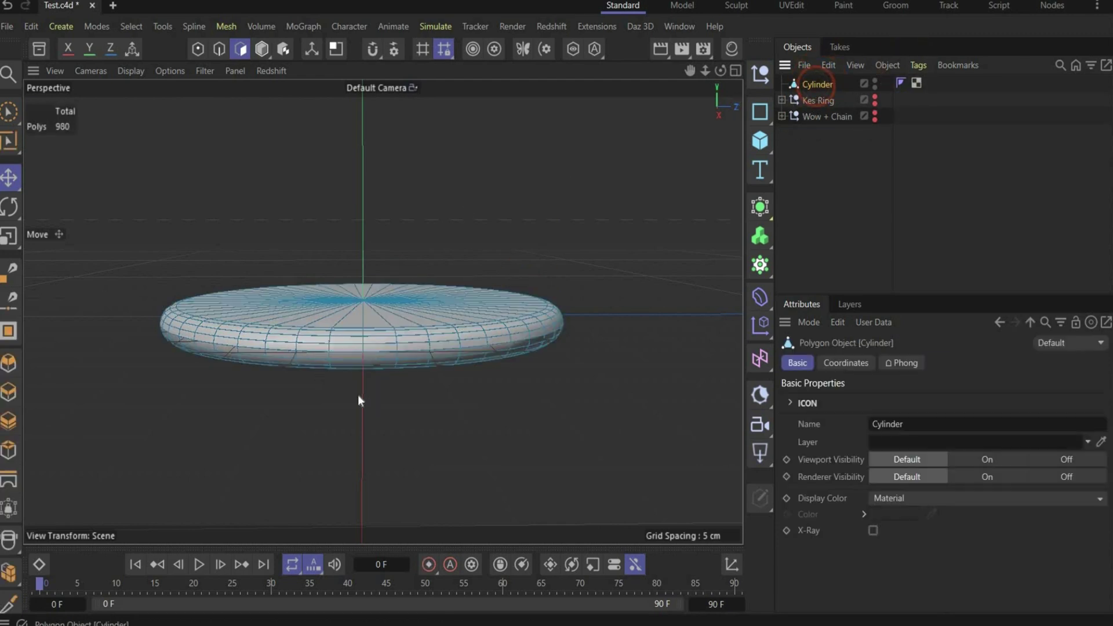
pyautogui.scroll(3, 346, 355)
pyautogui.click(354, 333)
pyautogui.keyDown('shift'); pyautogui.click(351, 357); pyautogui.keyUp('shift')
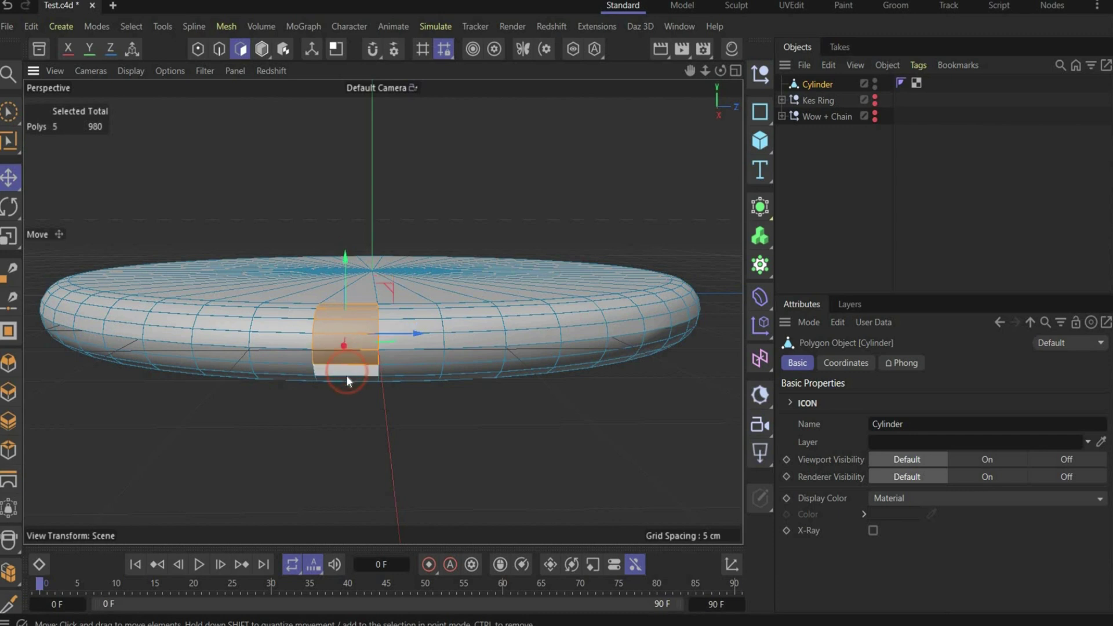
pyautogui.keyDown('shift'); pyautogui.click(346, 374); pyautogui.keyUp('shift')
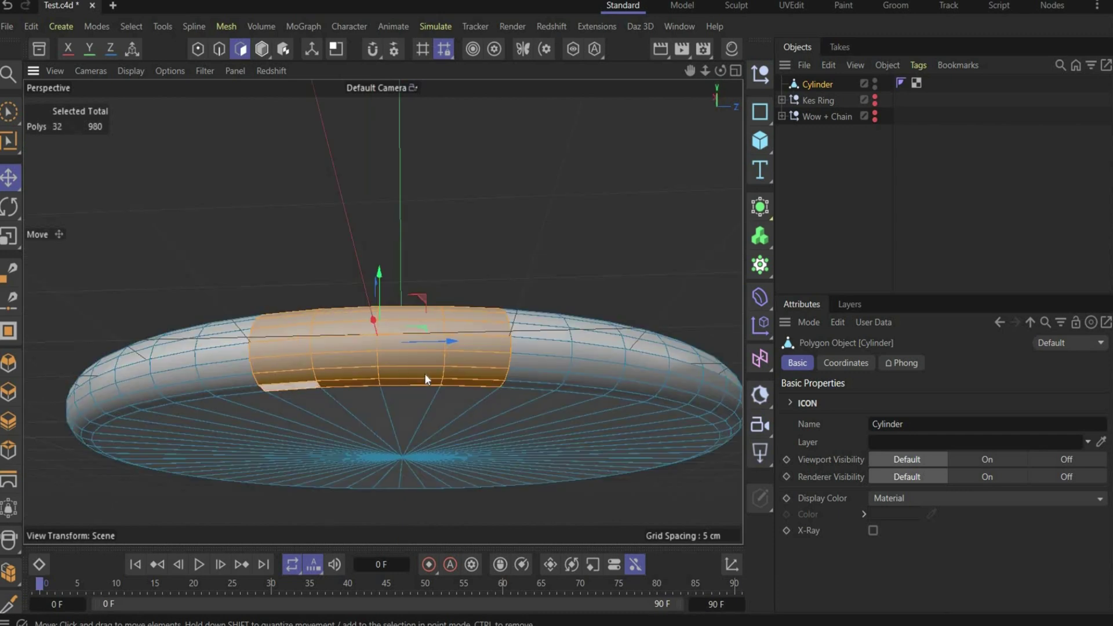
# Move the selected rim polygons outward along the X axis to form a long key shaft.
pyautogui.scroll(-3, 382, 360)
pyautogui.scroll(-2, 601, 118)
pyautogui.keyDown('alt'); pyautogui.moveTo(602, 118); pyautogui.dragTo(501, 435); pyautogui.keyUp('alt')
pyautogui.keyDown('alt'); pyautogui.moveTo(382, 310); pyautogui.dragTo(655, 363); pyautogui.keyUp('alt')
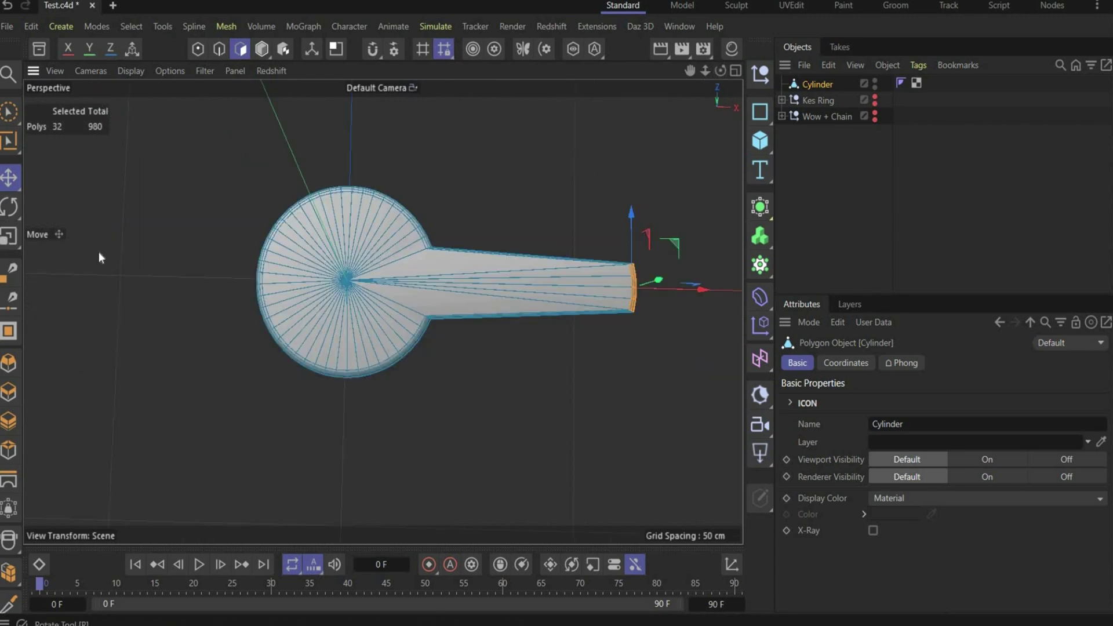
# Scale the shaft's end polygons up along Z until the shaft has an even width, and clear the selection.
pyautogui.click(9, 234)
pyautogui.moveTo(631, 211); pyautogui.dragTo(626, 166)
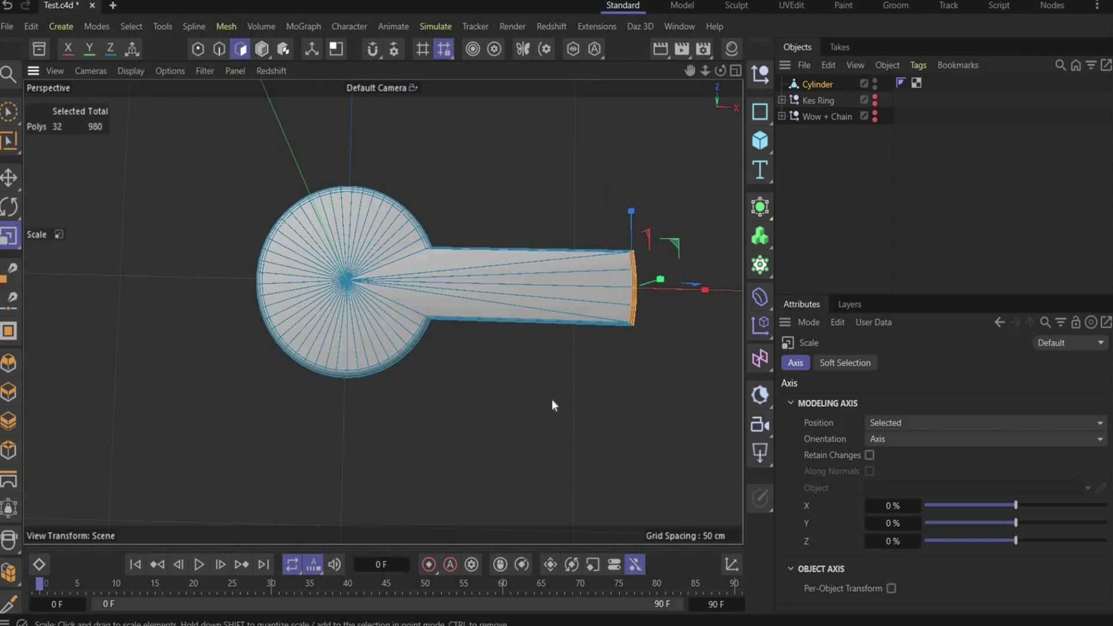
pyautogui.click(551, 400)
# Return to model mode and display the key with plain Gouraud Shading.
pyautogui.scroll(2, 551, 398)
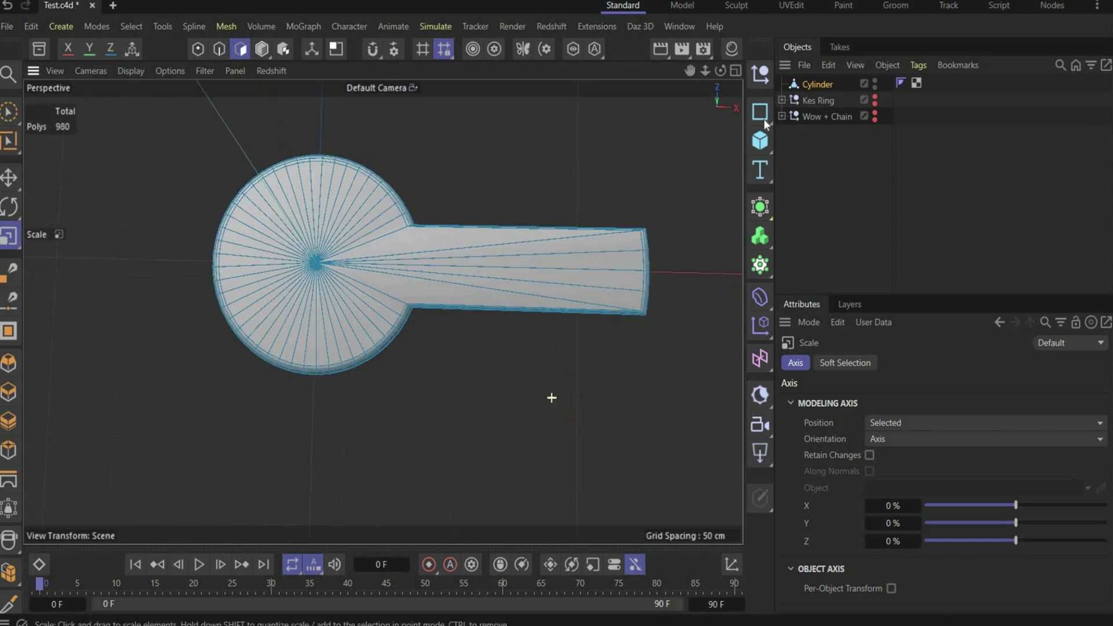
pyautogui.click(264, 50)
pyautogui.click(118, 70)
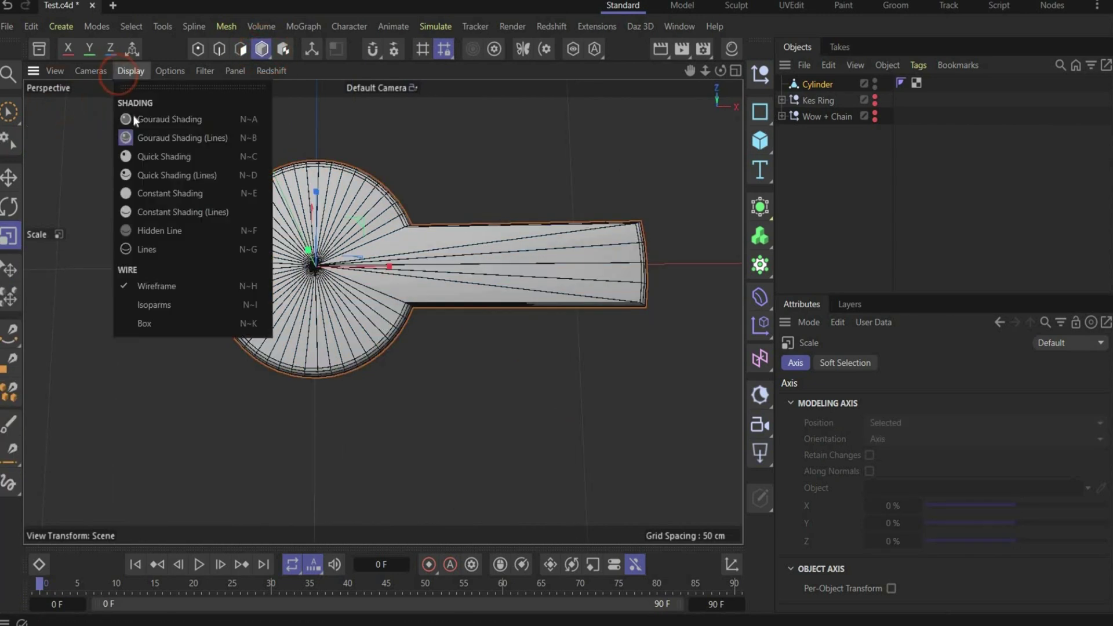
pyautogui.click(133, 116)
pyautogui.scroll(2, 312, 206)
pyautogui.scroll(-2, 429, 190)
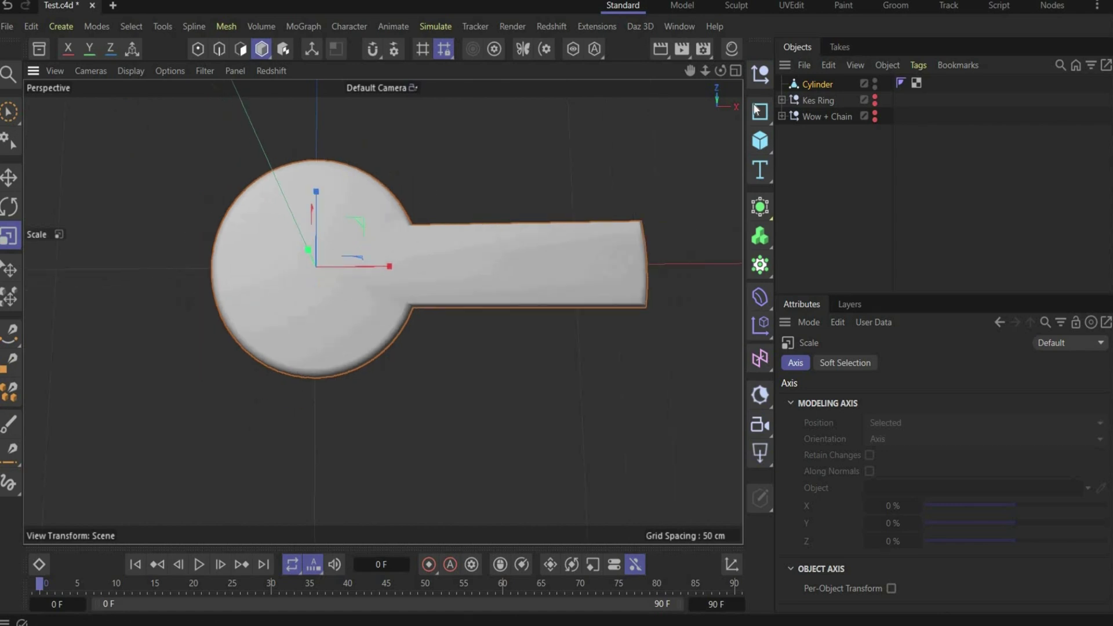
# Add another Cylinder with a radius of 3.5 cm and a height of 5 cm.
pyautogui.click(760, 140)
pyautogui.click(905, 168)
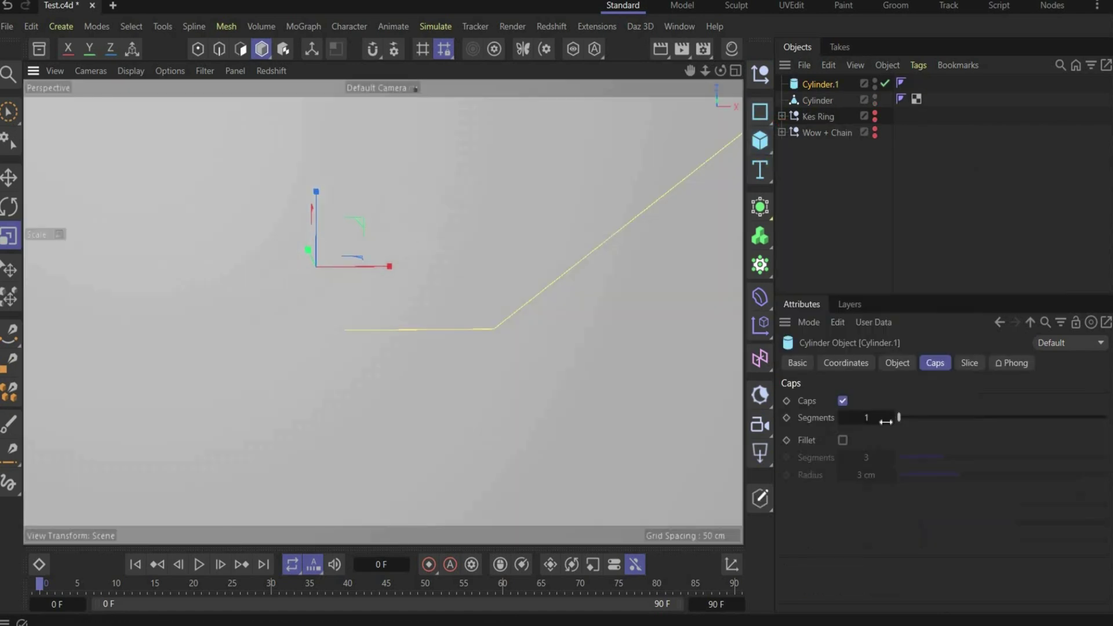
pyautogui.click(897, 362)
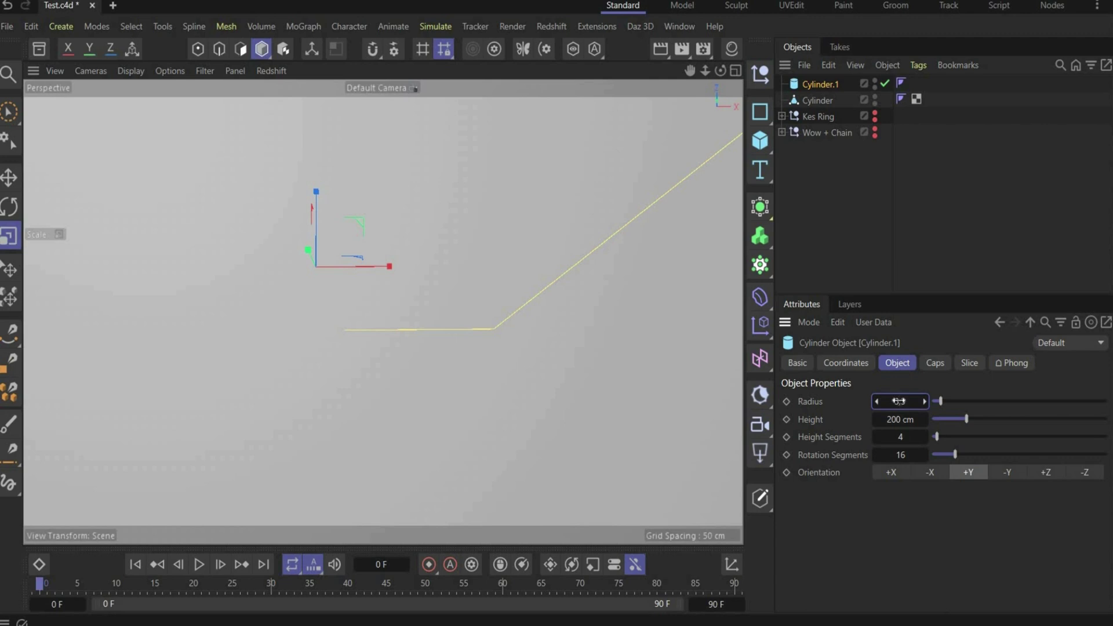
pyautogui.moveTo(898, 401); pyautogui.dragTo(903, 400)
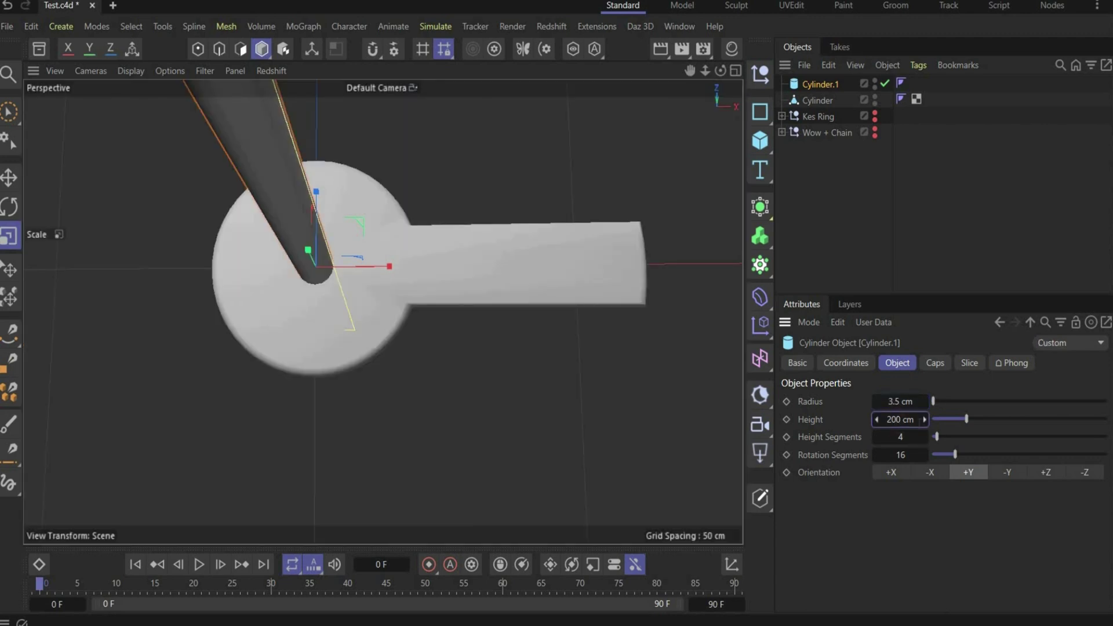
pyautogui.doubleClick(900, 419)
pyautogui.write('5')
pyautogui.press('Return')
# Move the small cylinder along X toward the key head's outer edge and make a copy nearer the shaft.
pyautogui.press('e')
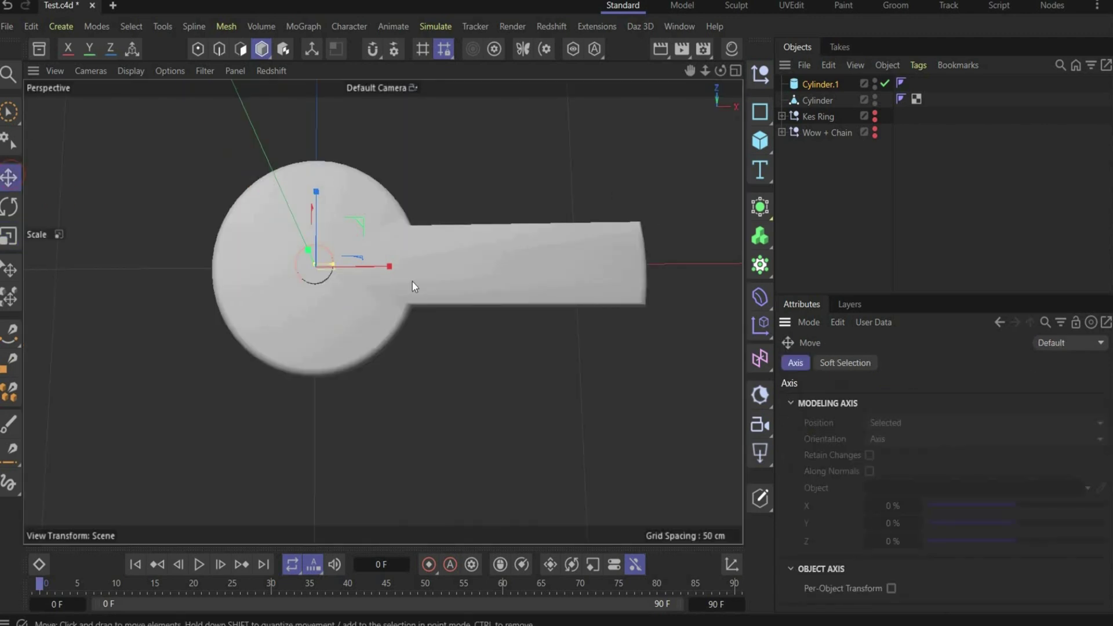
pyautogui.moveTo(391, 268); pyautogui.dragTo(339, 275)
pyautogui.hotkey('ctrl', 'c')
pyautogui.hotkey('ctrl', 'v')
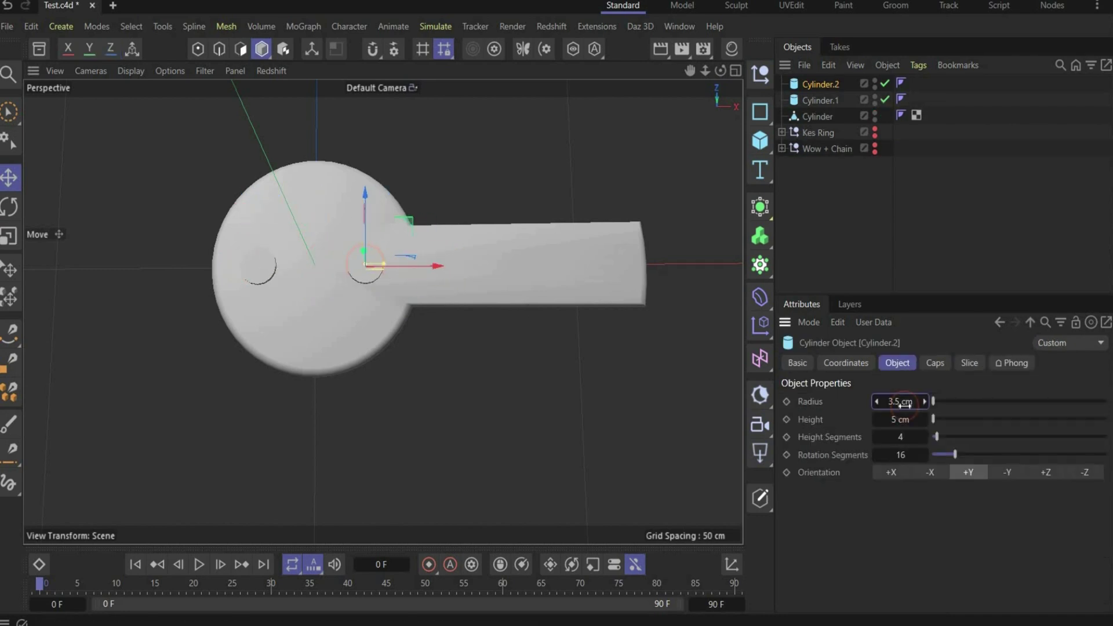
# Set the copied cylinder to radius 1.5 cm, height 54 cm and -X orientation, and move it along X onto the key shaft.
pyautogui.doubleClick(901, 401)
pyautogui.doubleClick(900, 419)
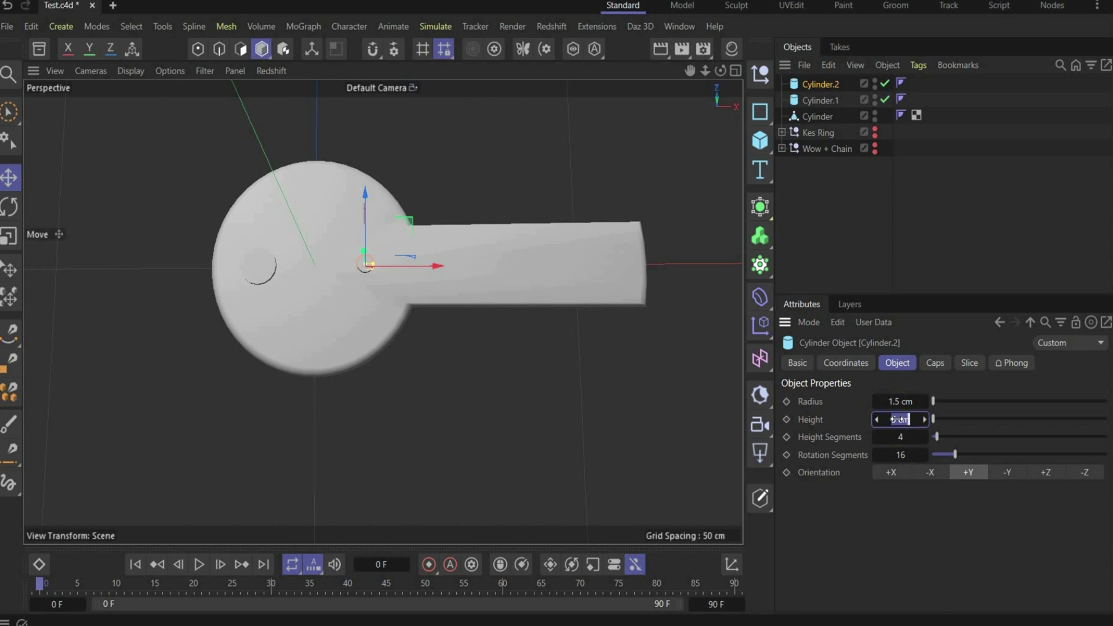
pyautogui.write('54')
pyautogui.press('Return')
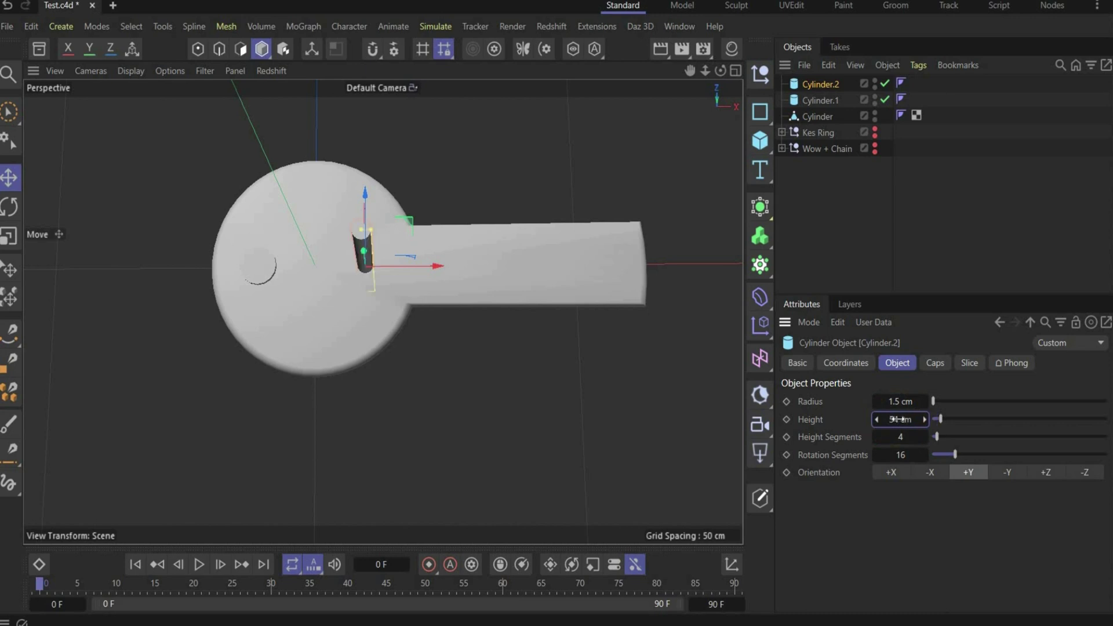
pyautogui.click(929, 471)
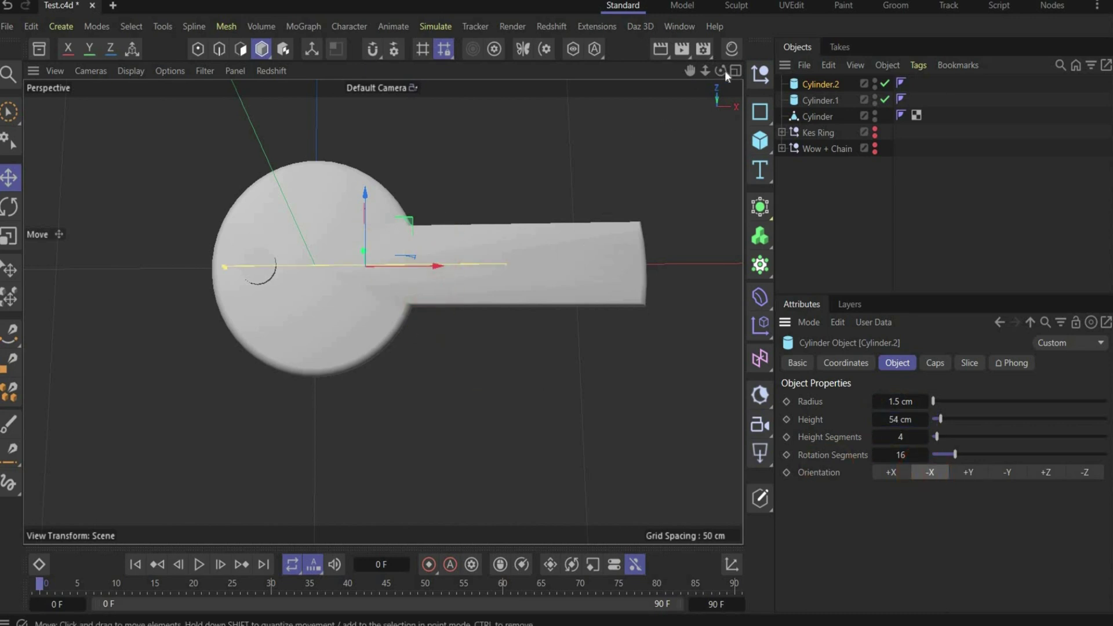
pyautogui.moveTo(721, 71); pyautogui.dragTo(575, 318)
pyautogui.moveTo(444, 279); pyautogui.dragTo(642, 342)
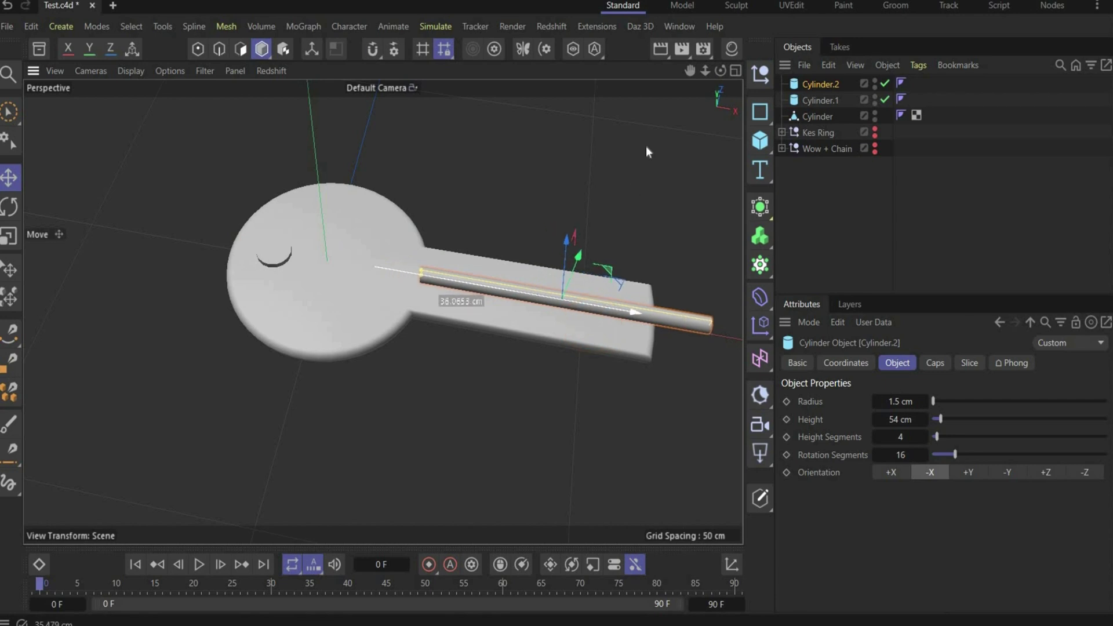
# Duplicate the long cylinder, offset the copy parallel to it along Z on the shaft, and set its radius to 1 cm.
pyautogui.moveTo(720, 70); pyautogui.dragTo(555, 219)
pyautogui.hotkey('ctrl', 'c')
pyautogui.hotkey('ctrl', 'v')
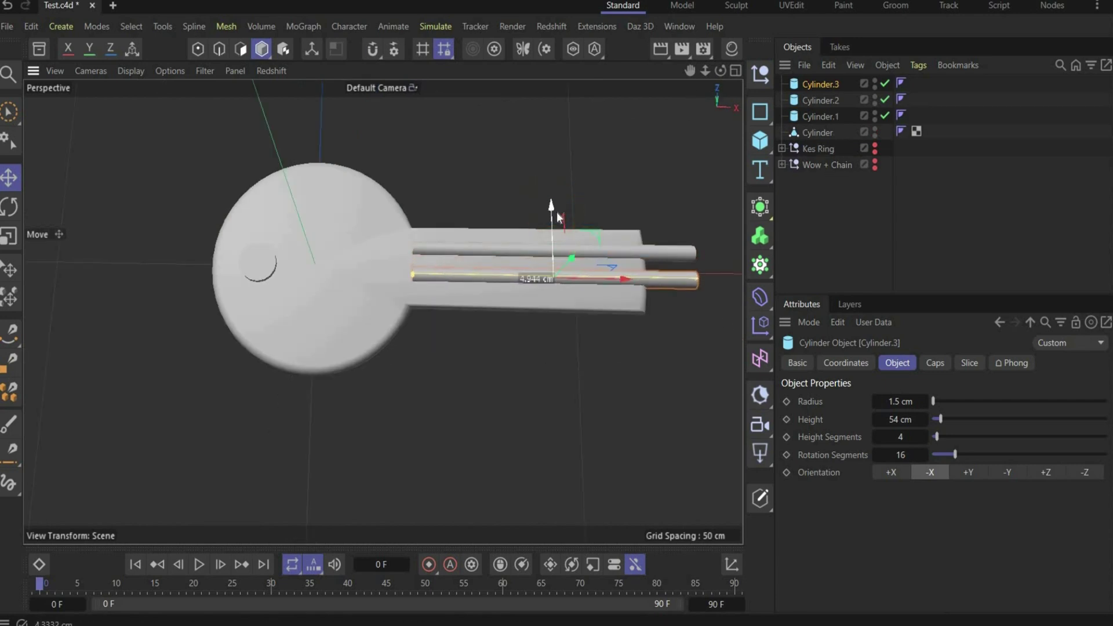
pyautogui.click(900, 401)
pyautogui.write('1')
pyautogui.press('Return')
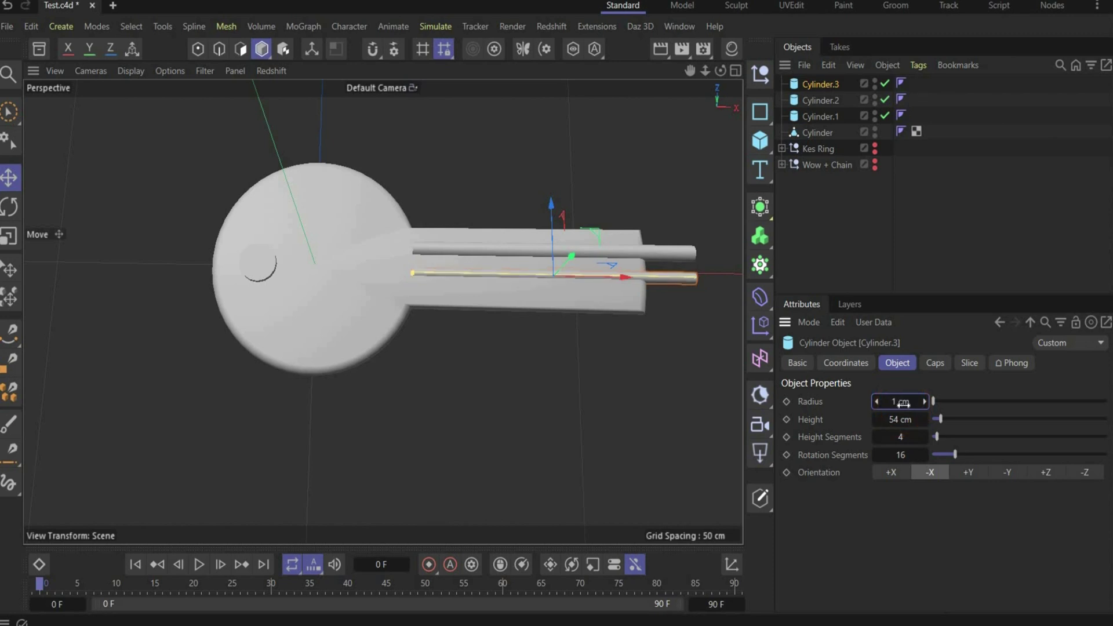
# Subtract the three small cylinders from the key body with a Boole, and merge everything using Connect Objects + Delete.
pyautogui.click(760, 211)
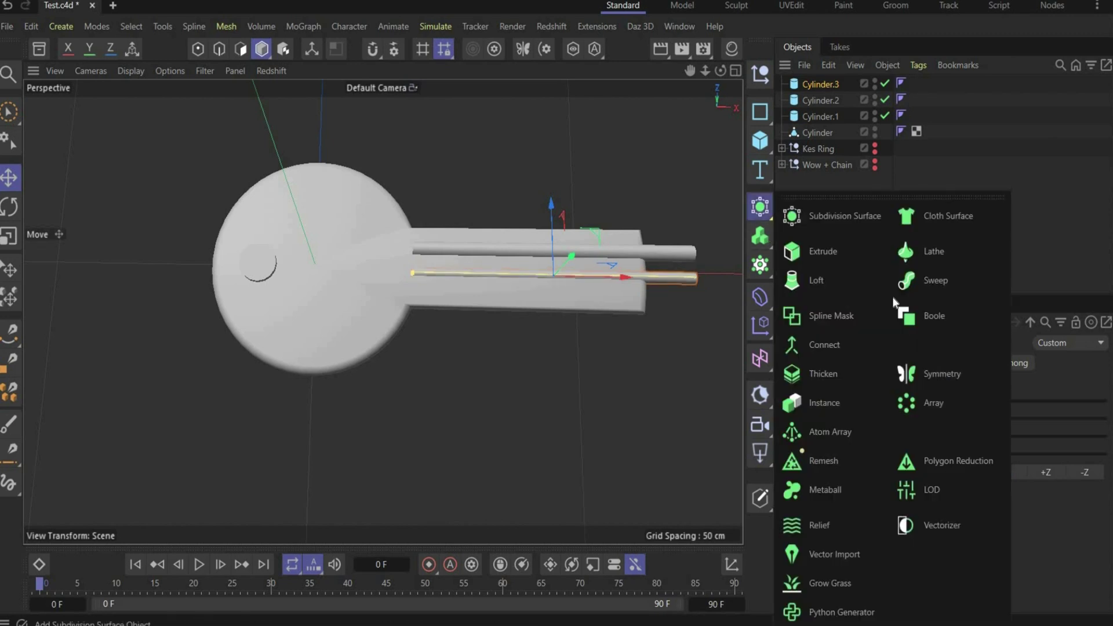
pyautogui.click(926, 321)
pyautogui.moveTo(826, 106)
pyautogui.mouseDown()
pyautogui.moveTo(823, 86)
pyautogui.moveTo(829, 118)
pyautogui.mouseUp()
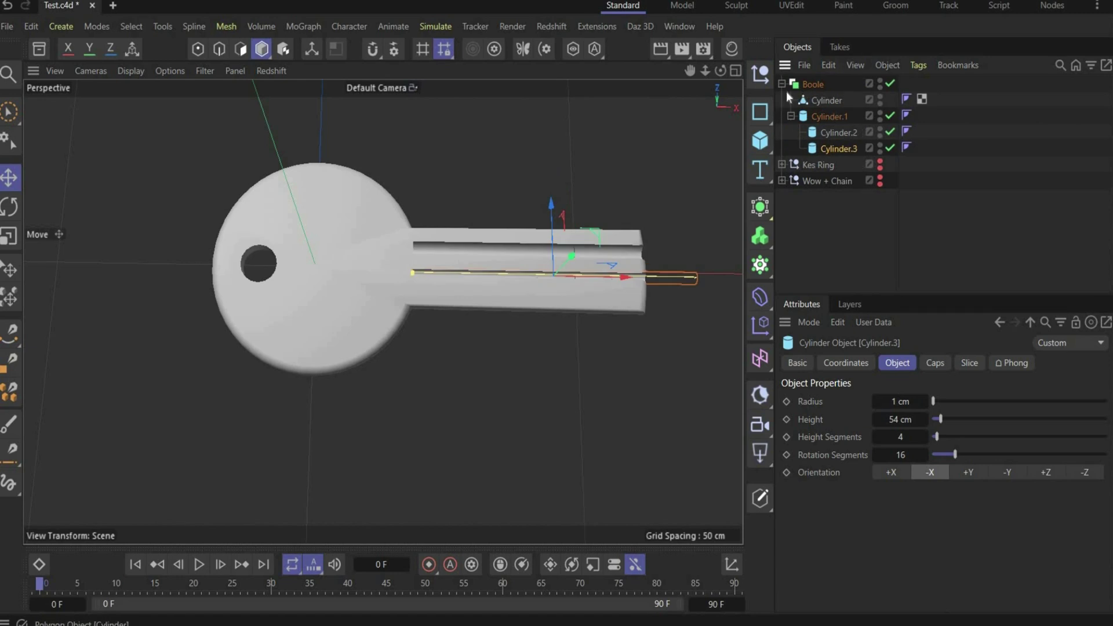
pyautogui.rightClick(811, 87)
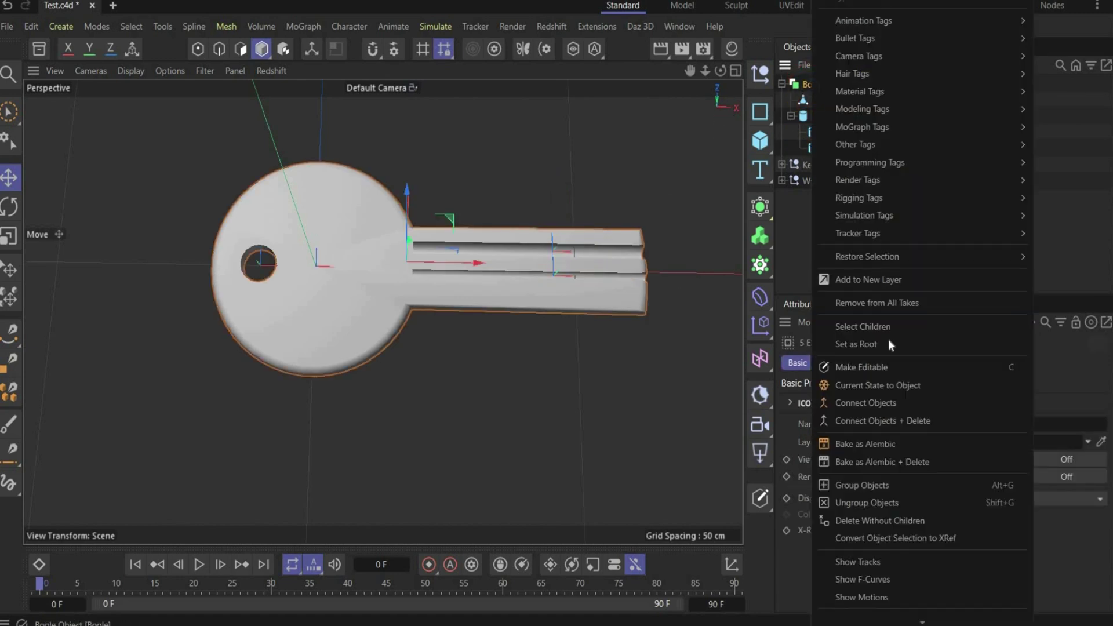
pyautogui.click(903, 419)
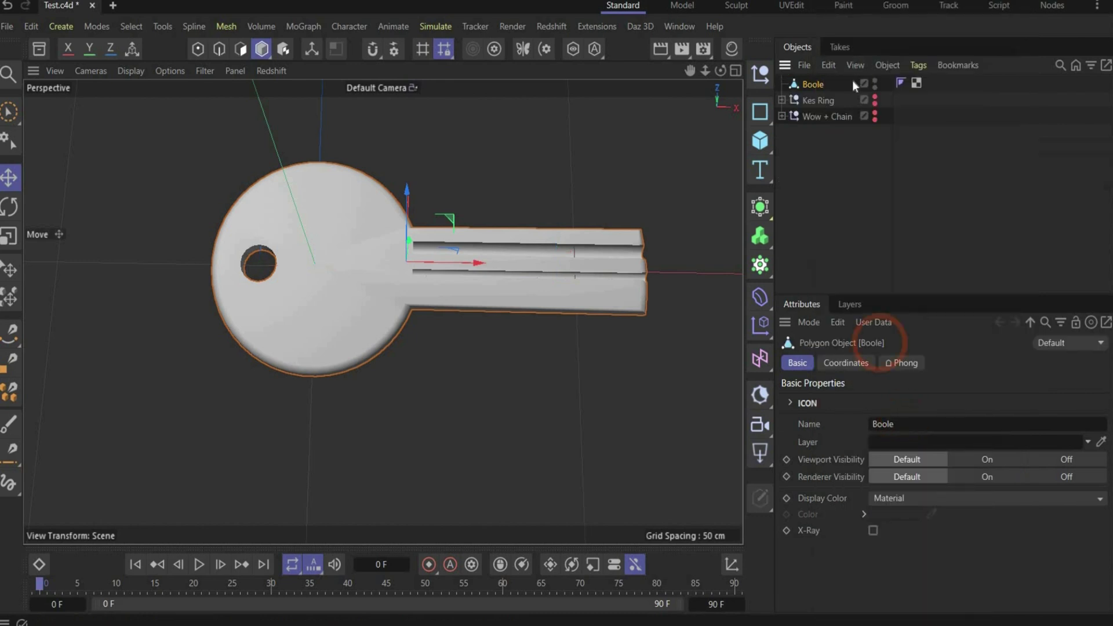
# In the Top view, draw a zigzag row of key teeth with the Spline Pen along the shaft's lower edge.
pyautogui.click(735, 70)
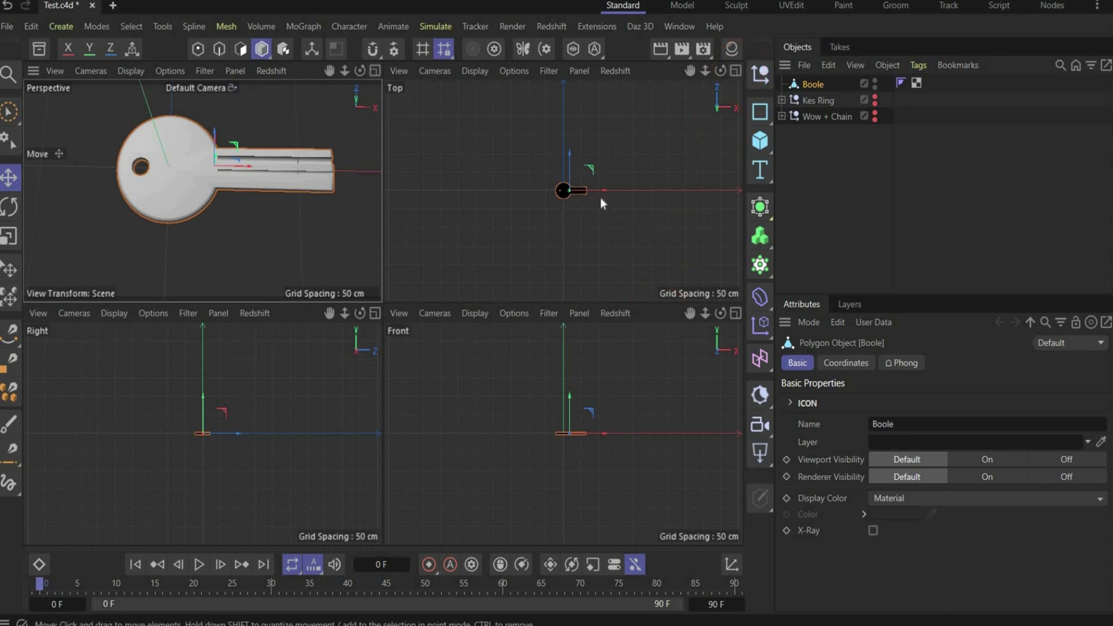
pyautogui.scroll(8, 583, 162)
pyautogui.moveTo(689, 70); pyautogui.dragTo(705, 0)
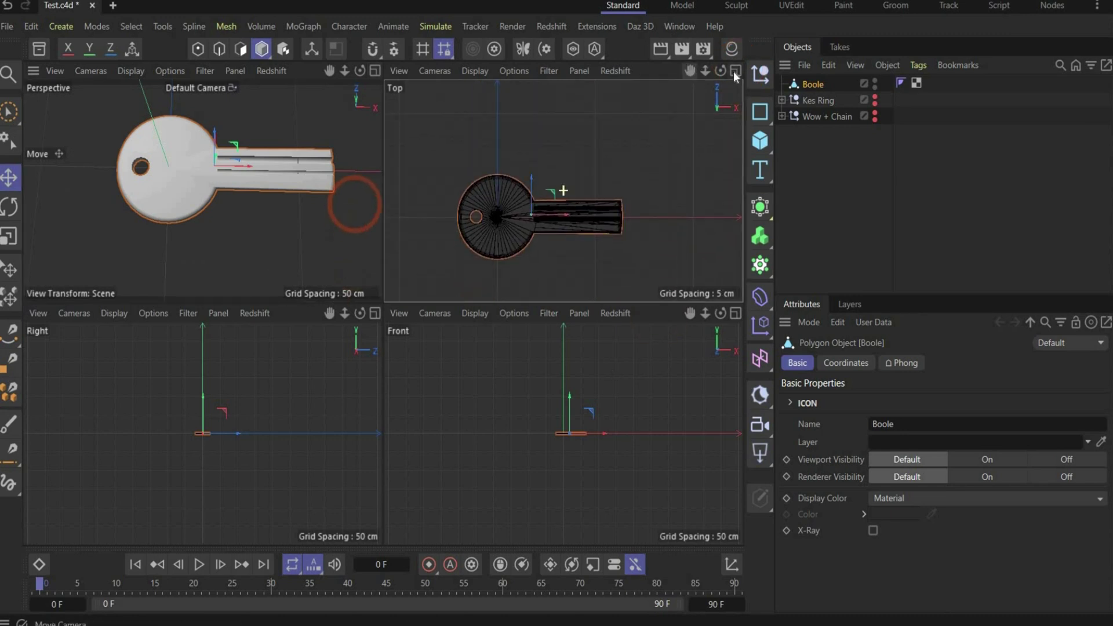
pyautogui.click(734, 72)
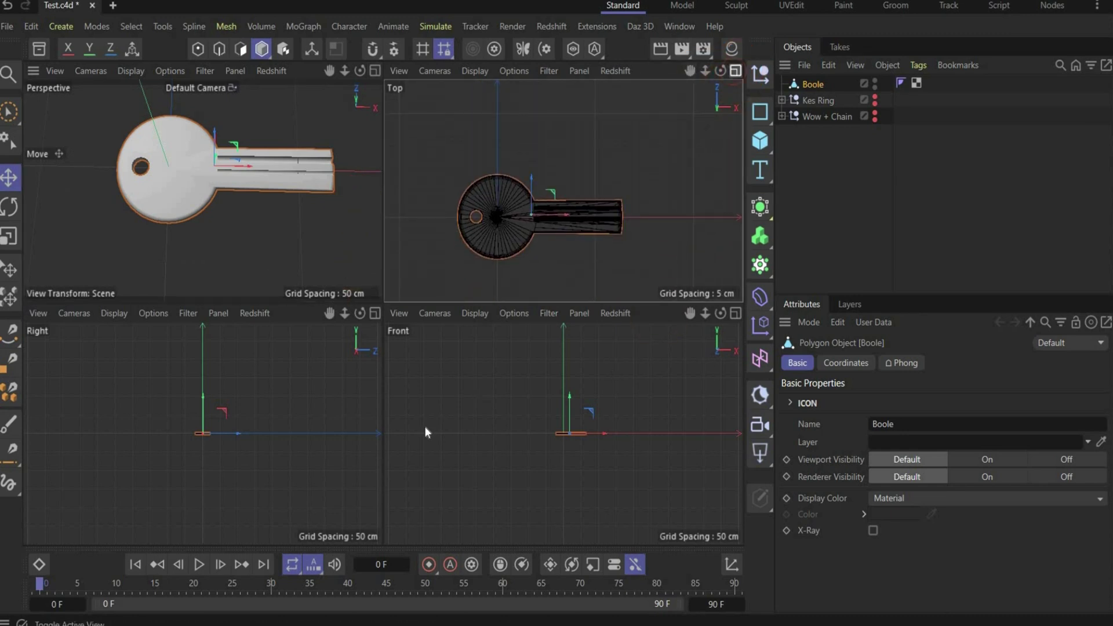
pyautogui.click(10, 335)
pyautogui.scroll(3, 337, 417)
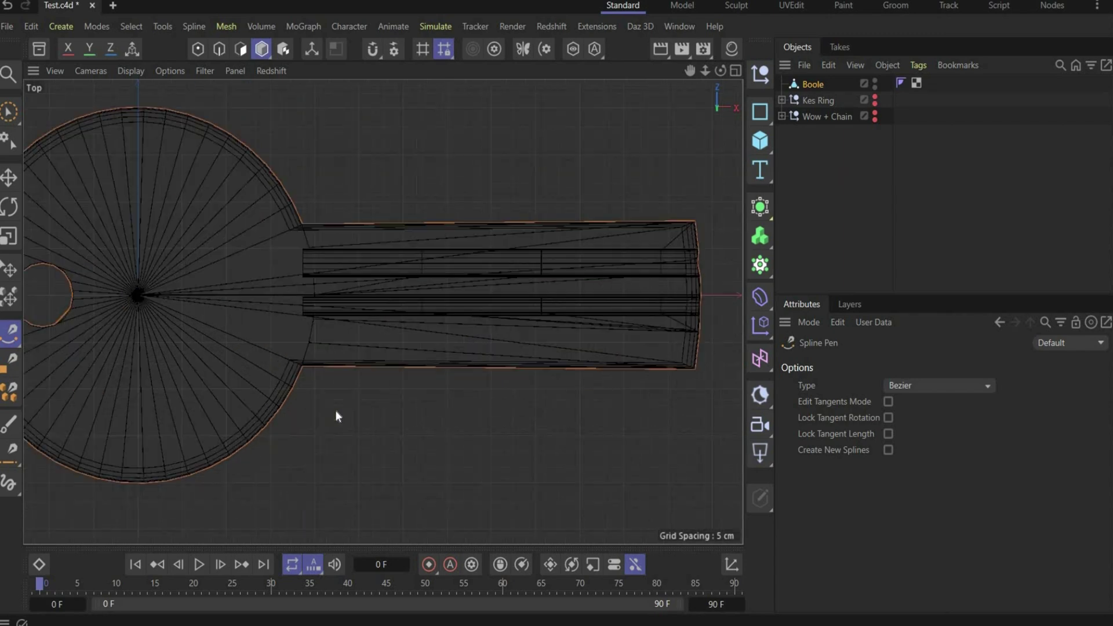
pyautogui.click(312, 368)
pyautogui.hotkey('ctrl', 'z')
pyautogui.click(313, 414)
pyautogui.click(342, 347)
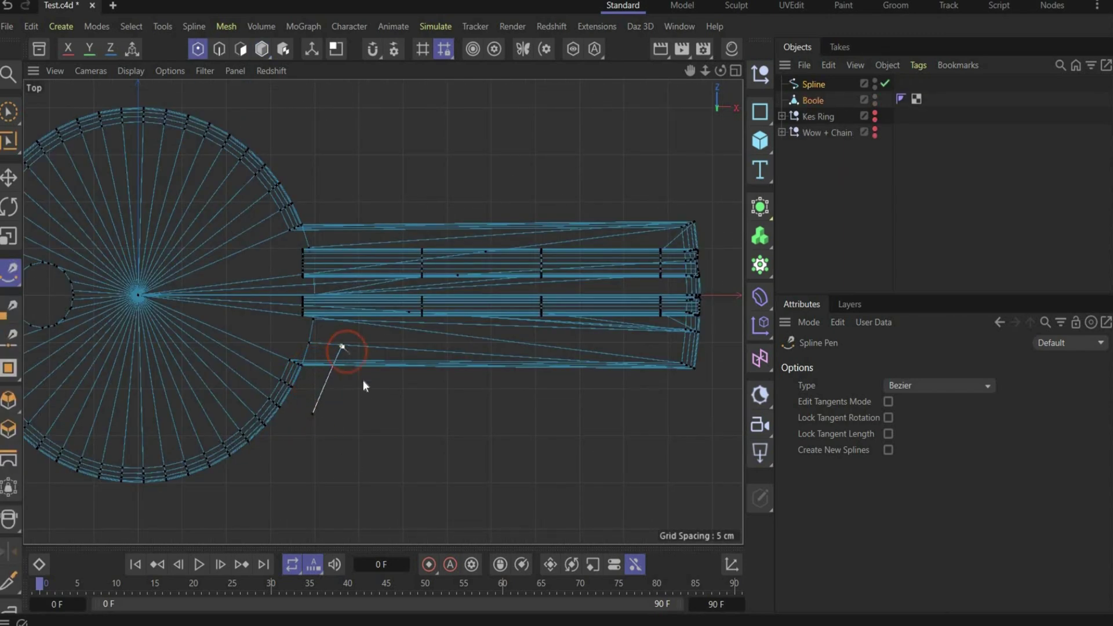
pyautogui.click(361, 379)
pyautogui.click(388, 336)
pyautogui.click(393, 384)
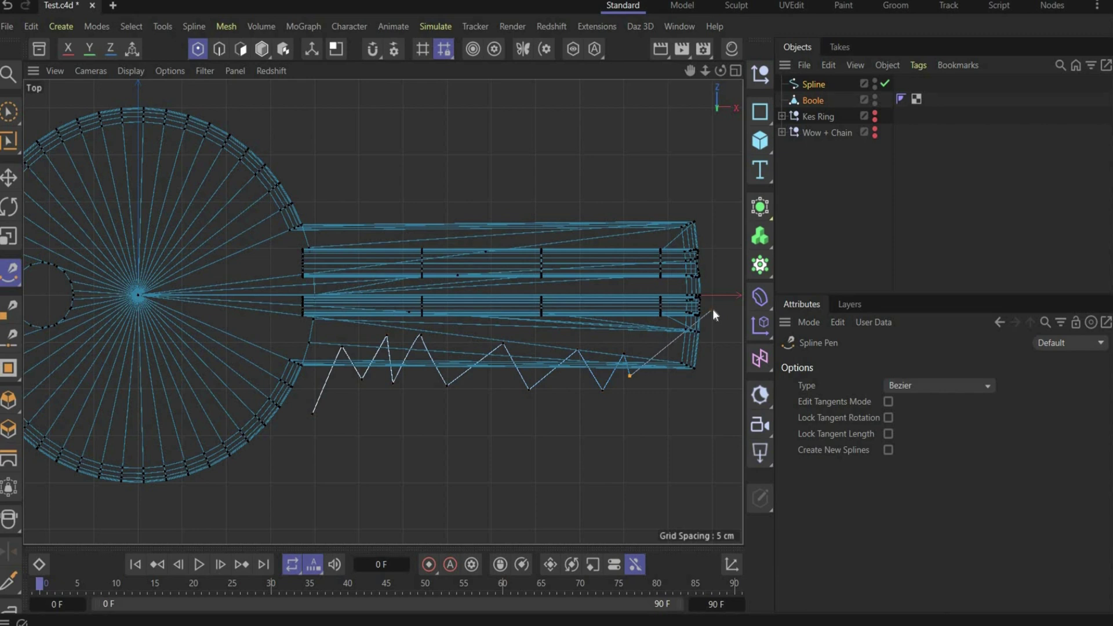
# Continue the spline in a pointed shape around the shaft tip and close it outside the key, below the shaft.
pyautogui.click(712, 308)
pyautogui.click(641, 207)
pyautogui.scroll(-3, 583, 220)
pyautogui.click(719, 209)
pyautogui.click(719, 337)
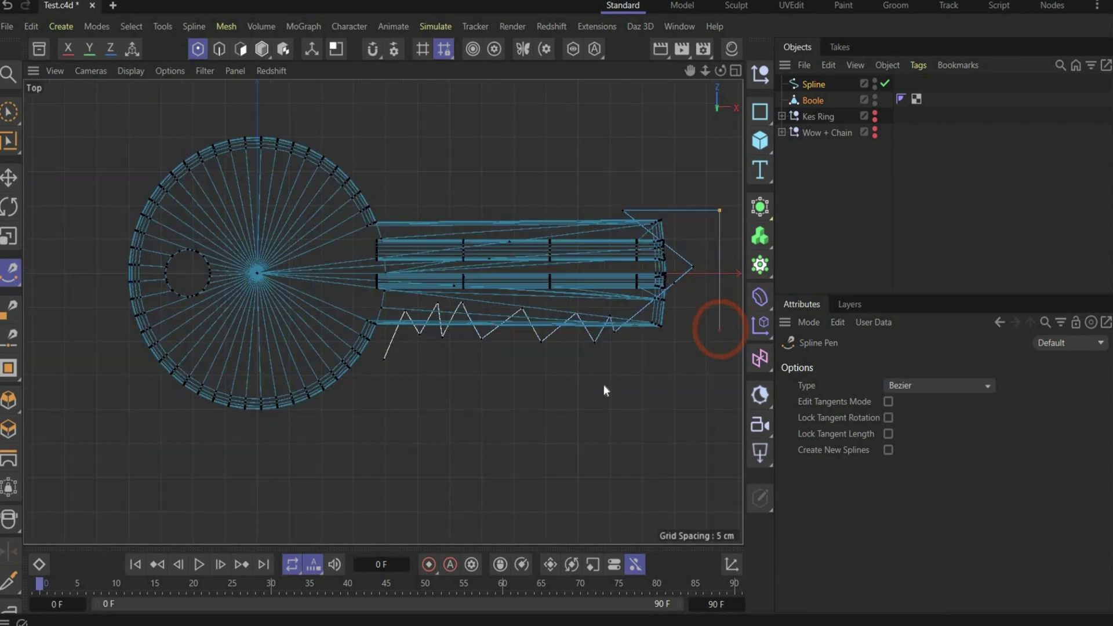
pyautogui.click(584, 385)
pyautogui.click(435, 401)
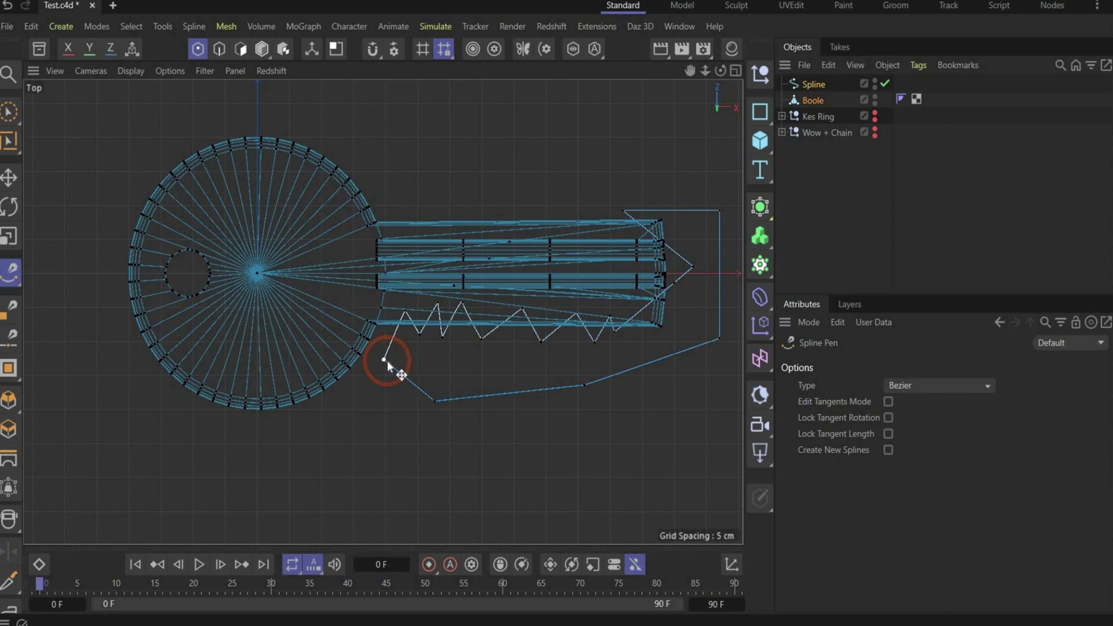
pyautogui.middleClick(347, 130)
pyautogui.middleClick(374, 70)
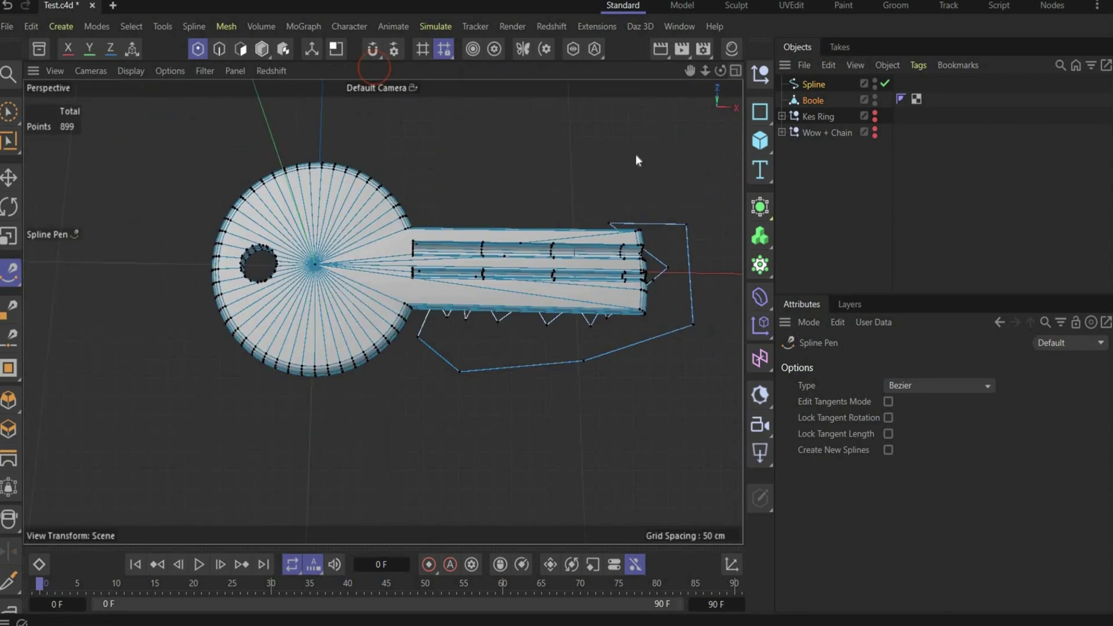
# Extrude the closed tooth spline with an offset of 7 cm.
pyautogui.click(262, 50)
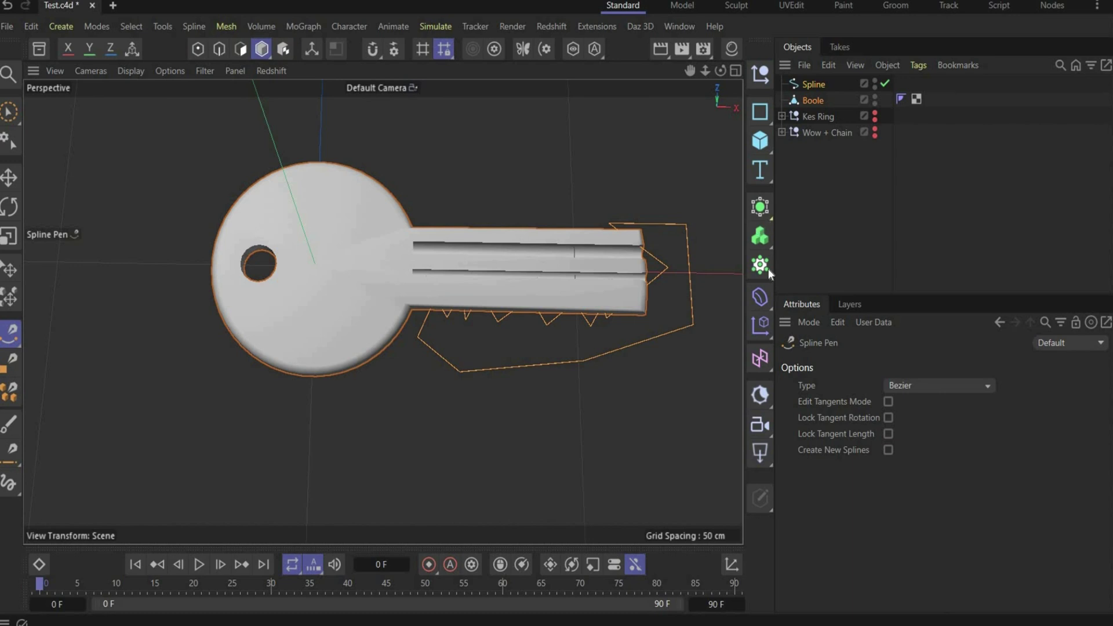
pyautogui.click(760, 235)
pyautogui.click(803, 251)
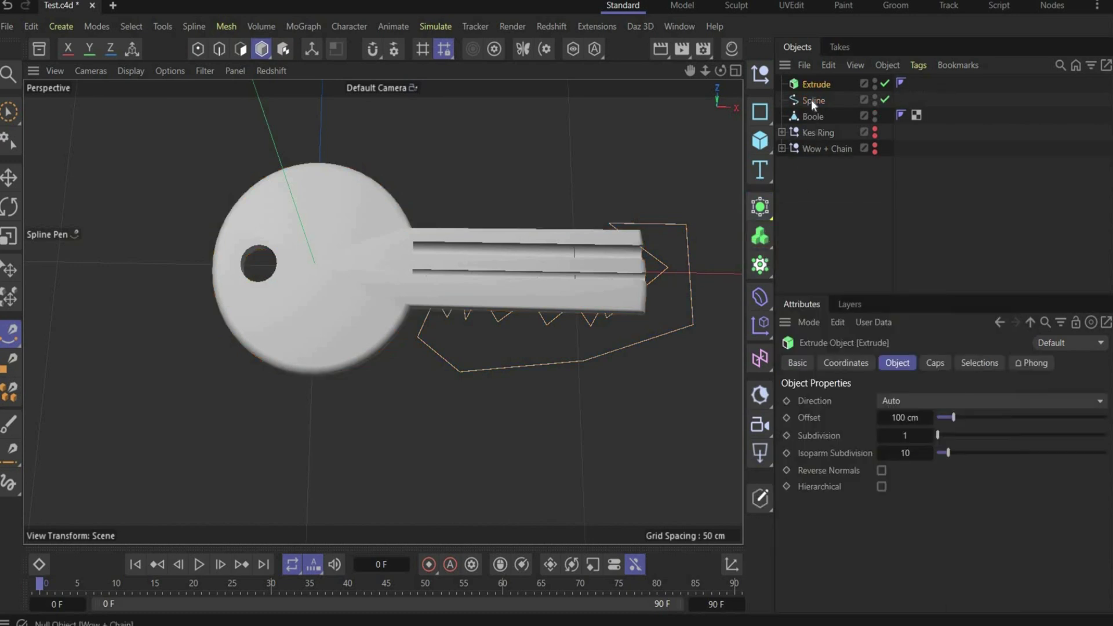
pyautogui.moveTo(815, 86); pyautogui.dragTo(815, 85)
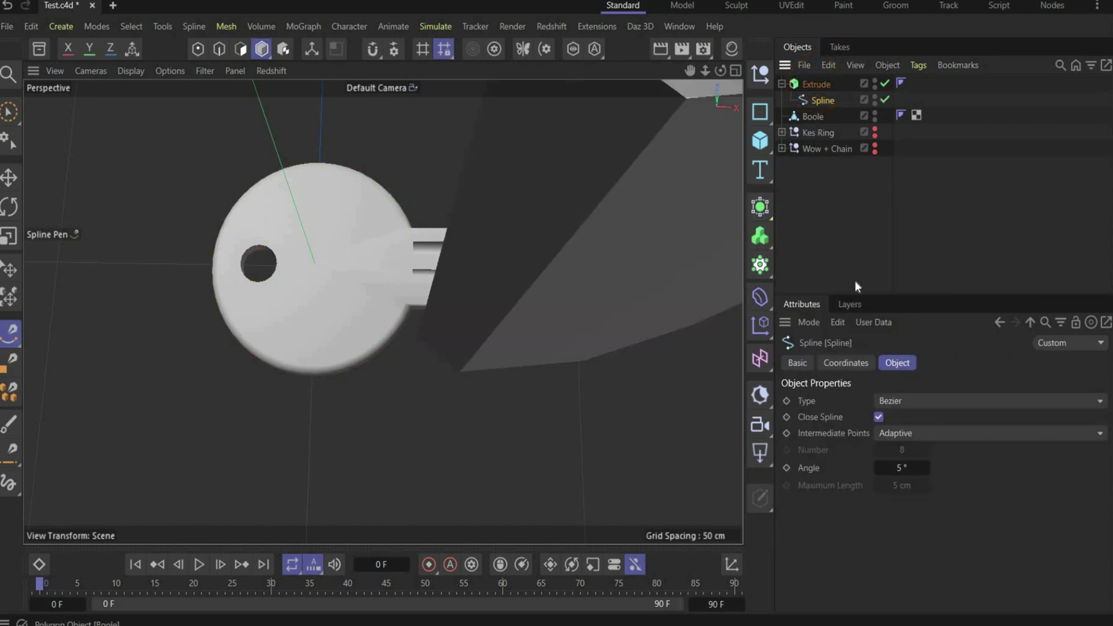
pyautogui.click(826, 85)
pyautogui.doubleClick(904, 418)
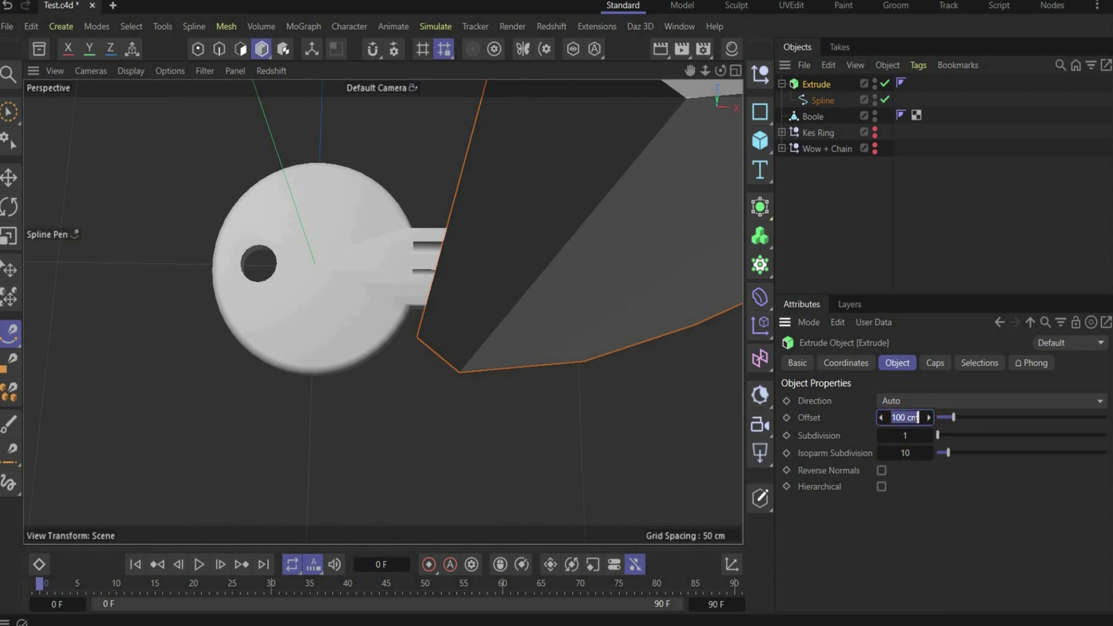
pyautogui.write('7')
pyautogui.press('Return')
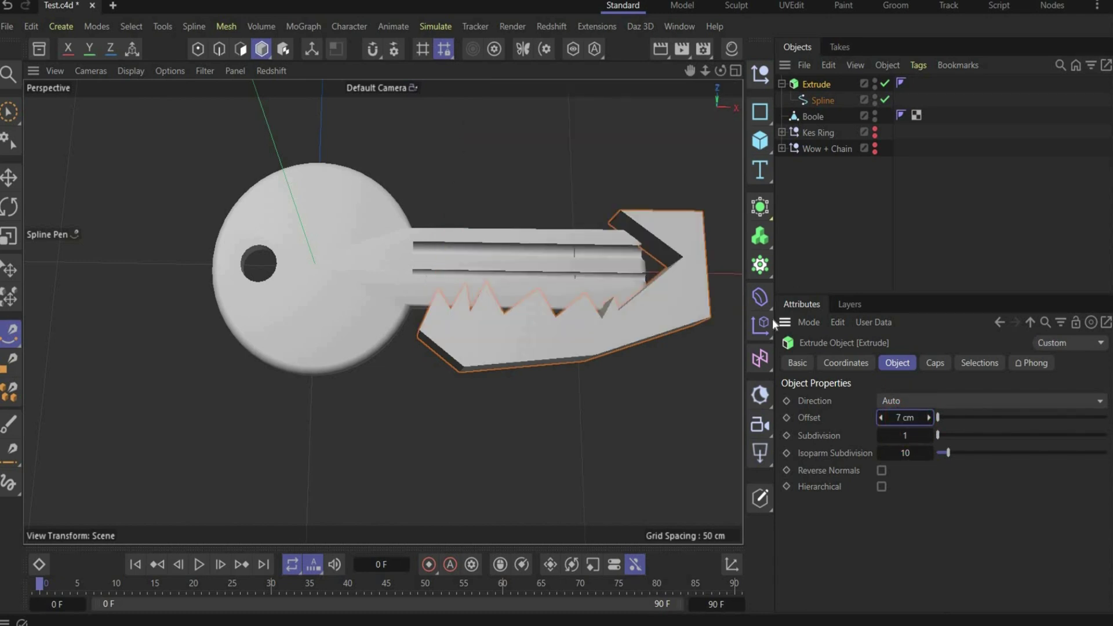
# Subtract the extruded tooth shape from the key body with a new Boole.
pyautogui.keyDown('alt'); pyautogui.moveTo(211, 303); pyautogui.dragTo(211, 226); pyautogui.keyUp('alt')
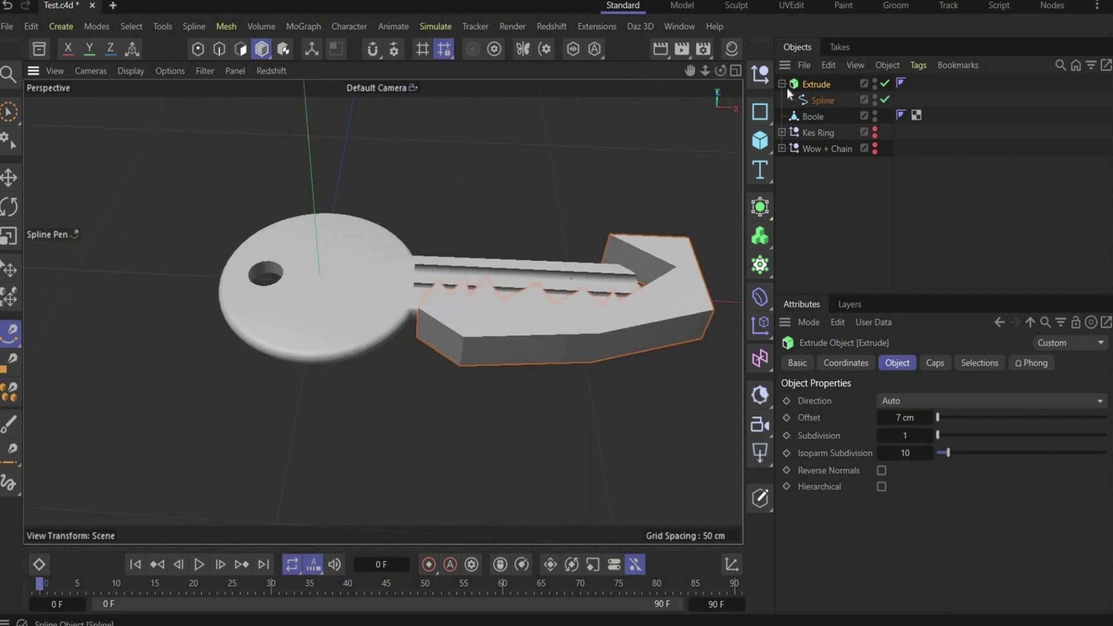
pyautogui.click(782, 84)
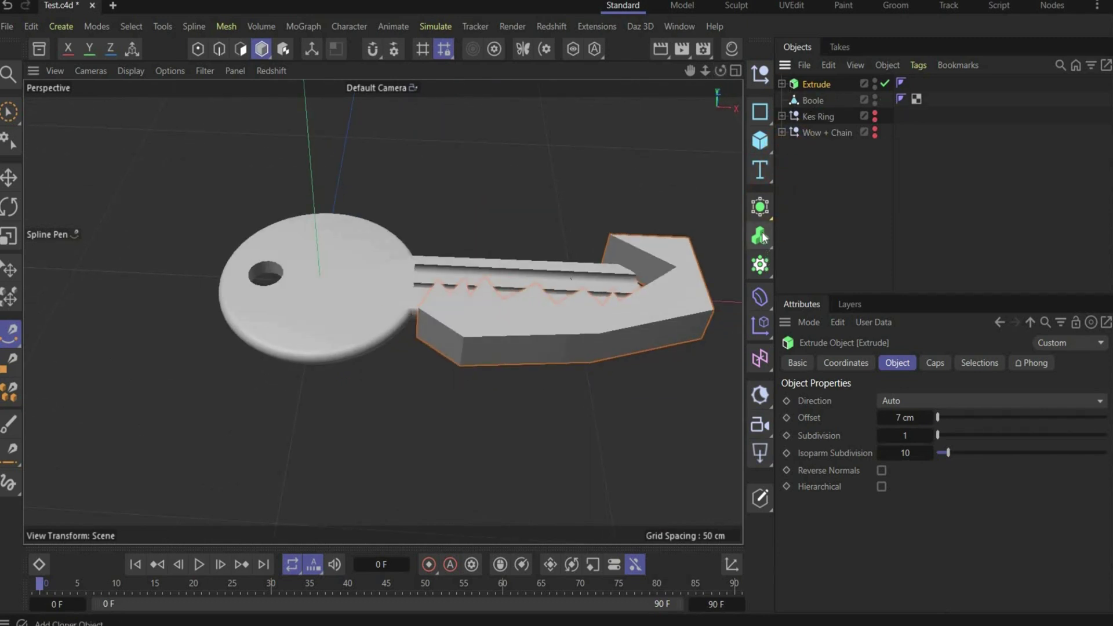
pyautogui.click(771, 218)
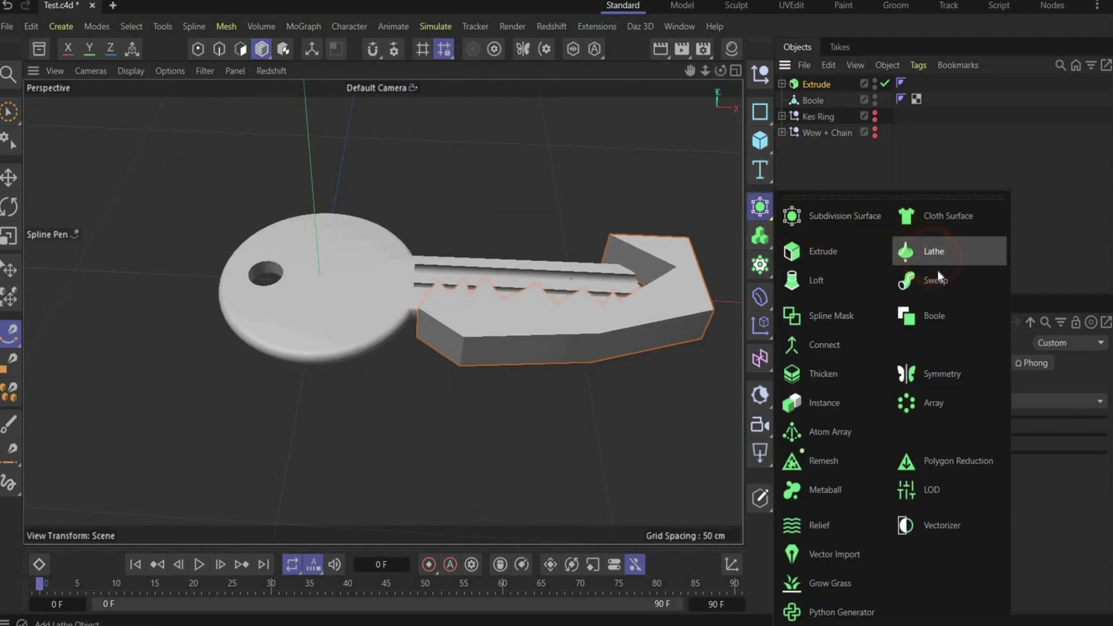
pyautogui.click(933, 312)
pyautogui.moveTo(826, 104)
pyautogui.mouseDown()
pyautogui.moveTo(825, 84)
pyautogui.moveTo(827, 112)
pyautogui.mouseUp()
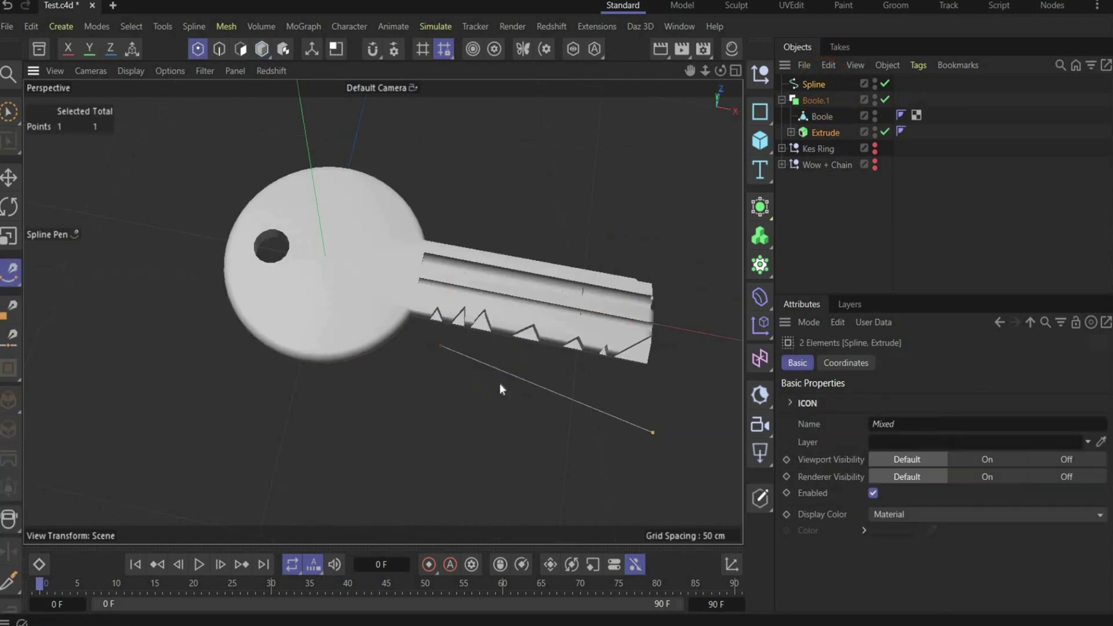
# Discard the stray spline beside the key and set the Extrude cutter's Y position to -5 cm.
pyautogui.rightClick(499, 383)
pyautogui.click(445, 396)
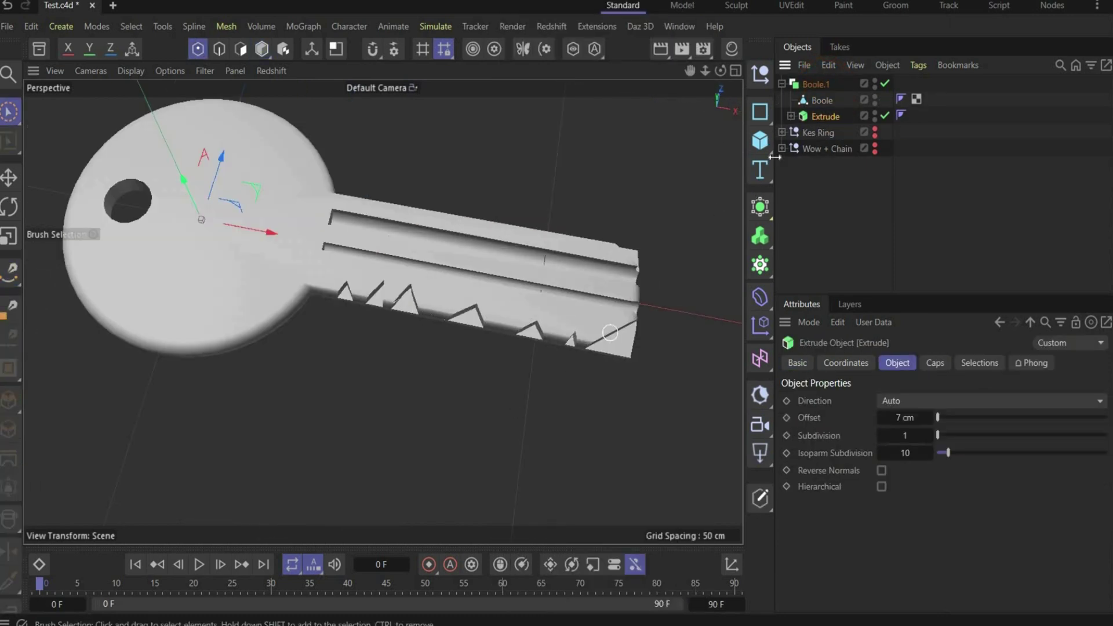
pyautogui.click(845, 363)
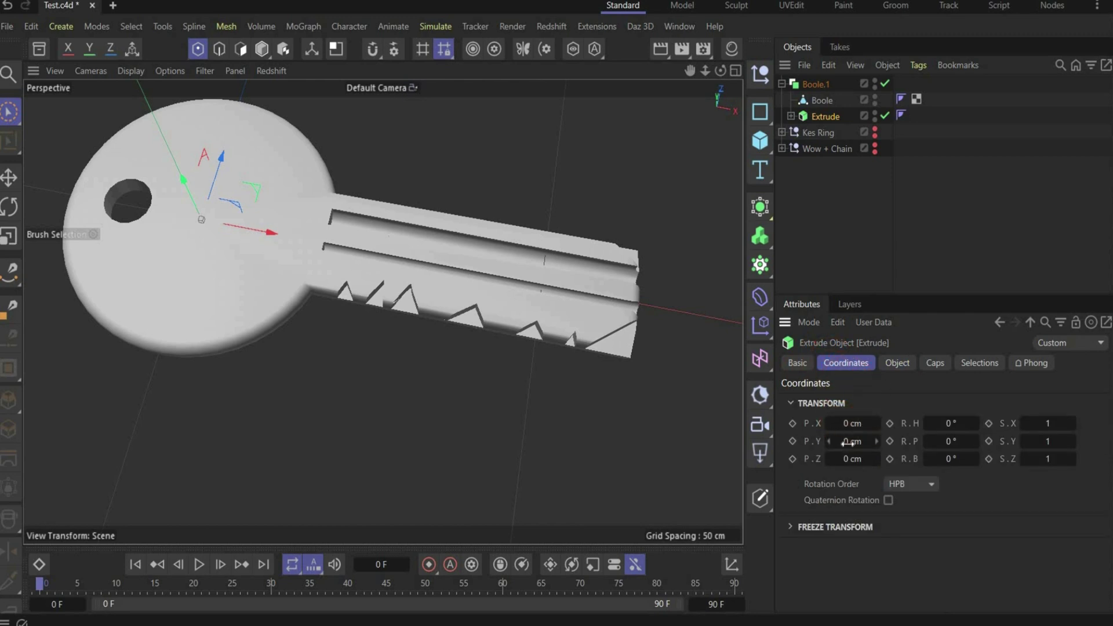
pyautogui.moveTo(856, 441); pyautogui.dragTo(841, 442)
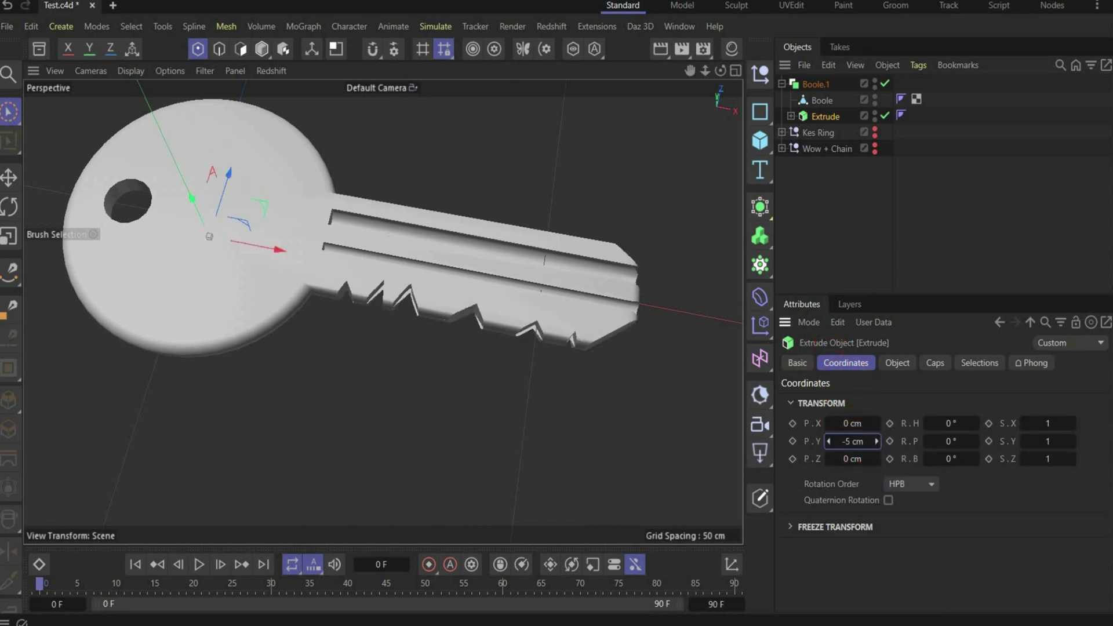
# Shift one tooth point of the cutter spline near mid-shaft slightly along X and raise it along Z.
pyautogui.keyDown('alt'); pyautogui.moveTo(382, 309); pyautogui.dragTo(364, 268); pyautogui.keyUp('alt')
pyautogui.scroll(-1, 361, 260)
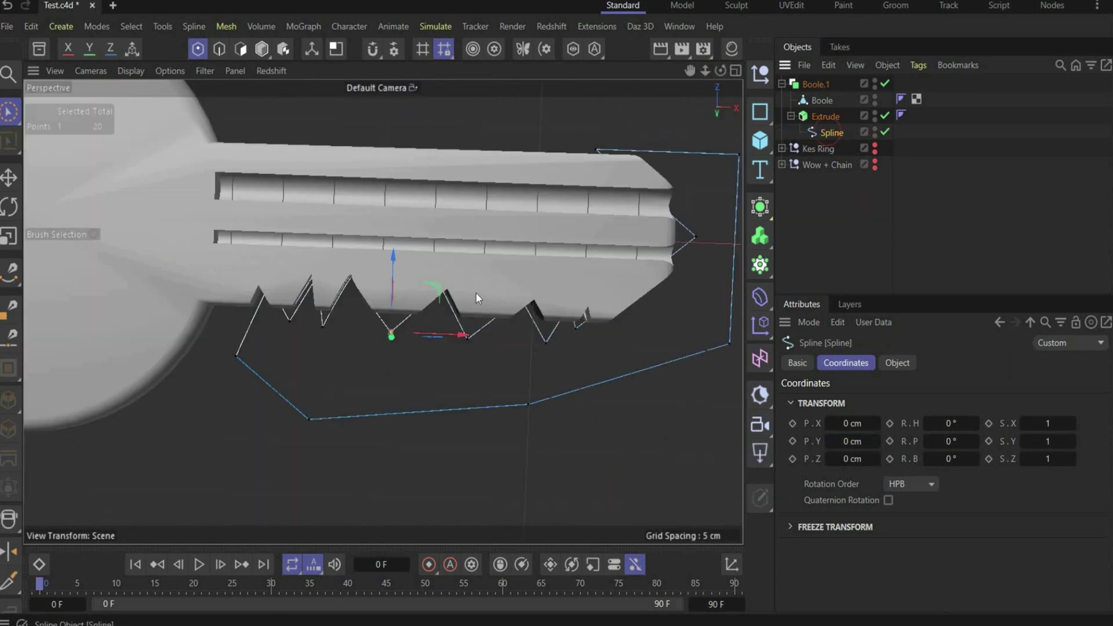
pyautogui.scroll(3, 472, 293)
pyautogui.click(467, 365)
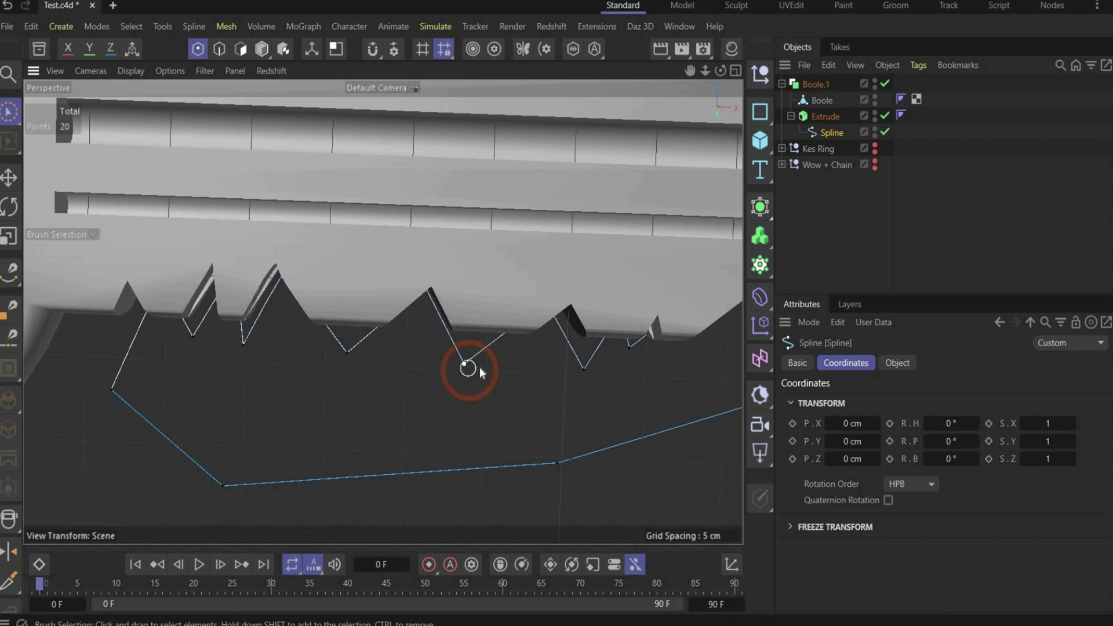
pyautogui.moveTo(509, 370); pyautogui.dragTo(513, 370)
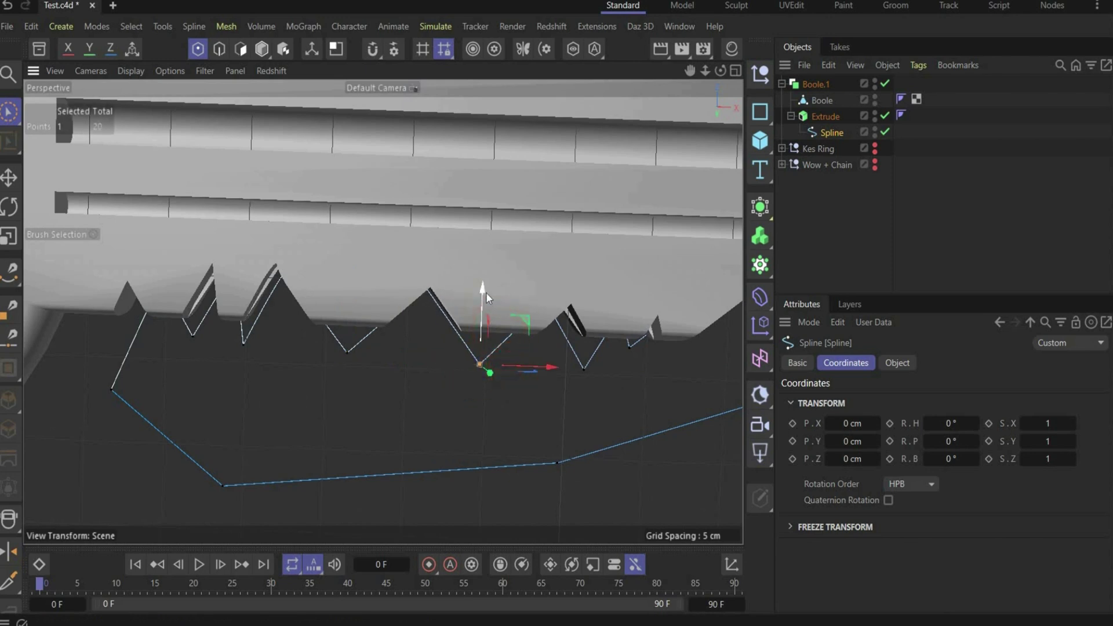
pyautogui.moveTo(485, 293); pyautogui.dragTo(485, 285)
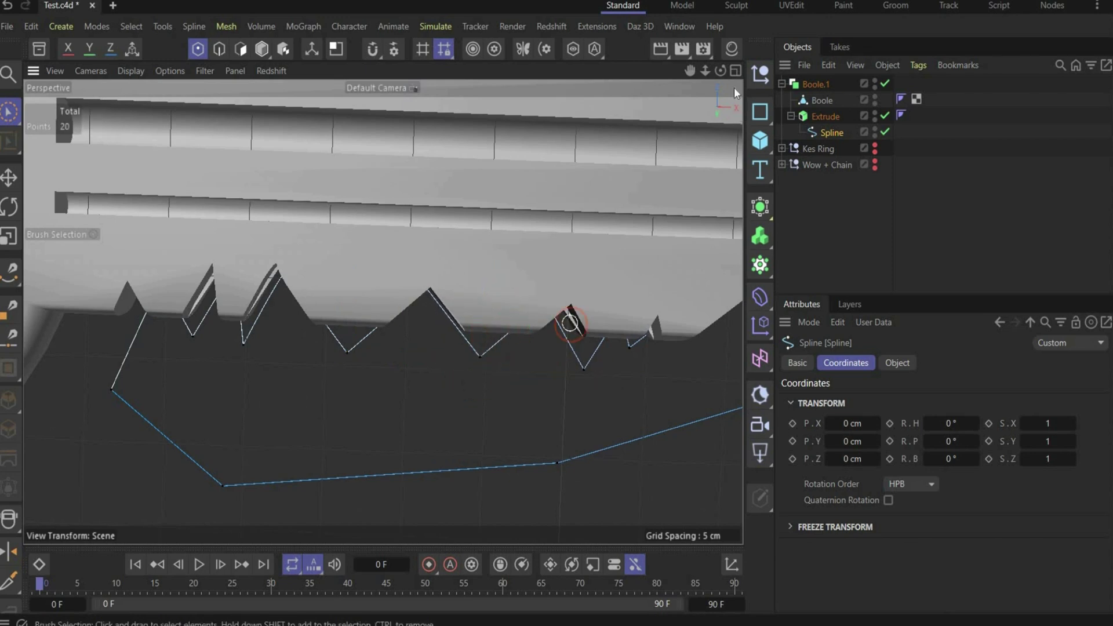
pyautogui.moveTo(721, 70); pyautogui.dragTo(722, 69)
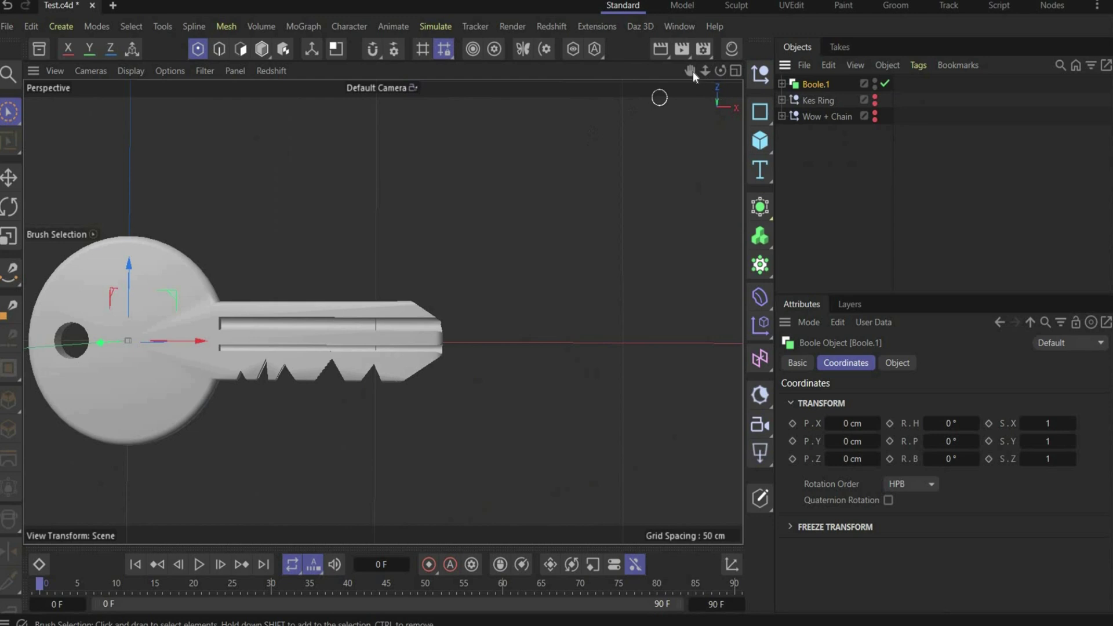
pyautogui.moveTo(693, 72); pyautogui.dragTo(618, 94)
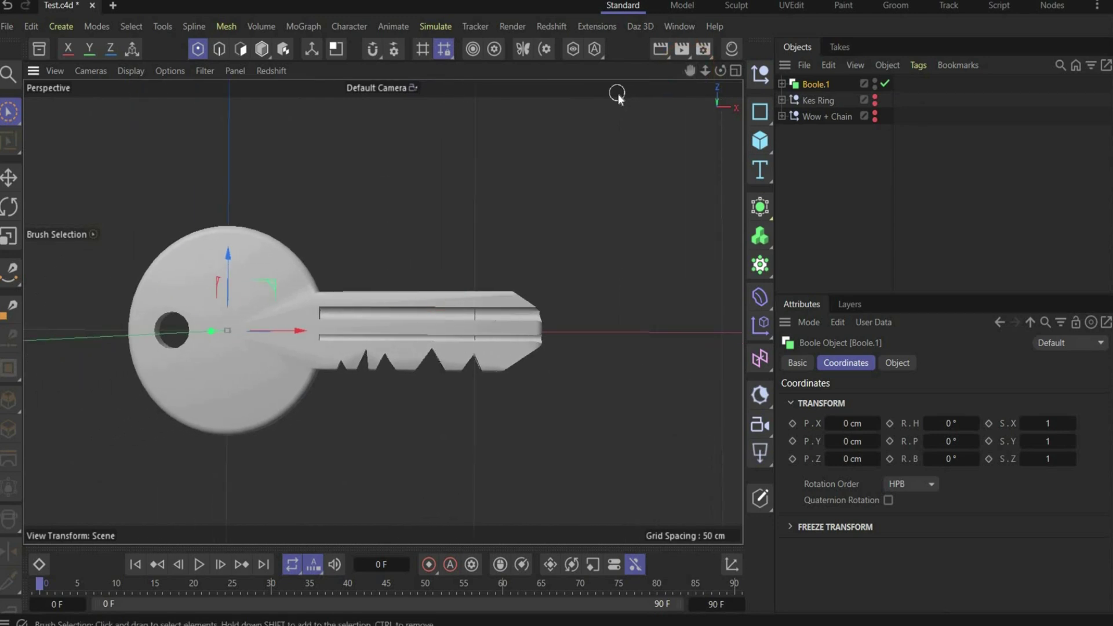
# Check the key lettering on the reference poster and add a Text object with a depth of 3 cm.
pyautogui.hotkey('alt', 'Tab')
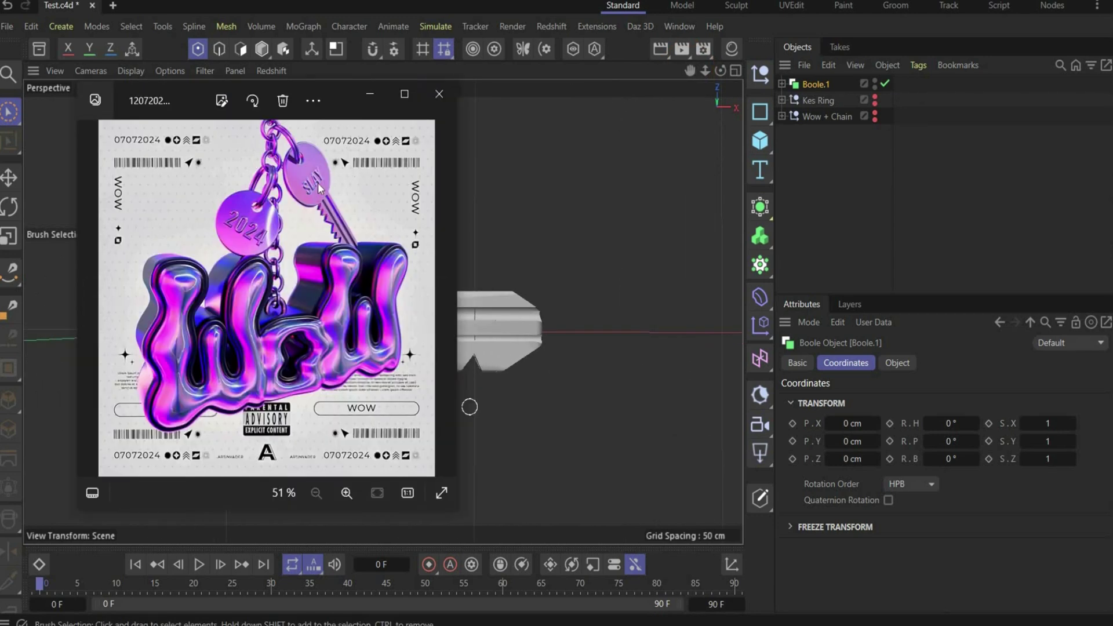
pyautogui.click(439, 94)
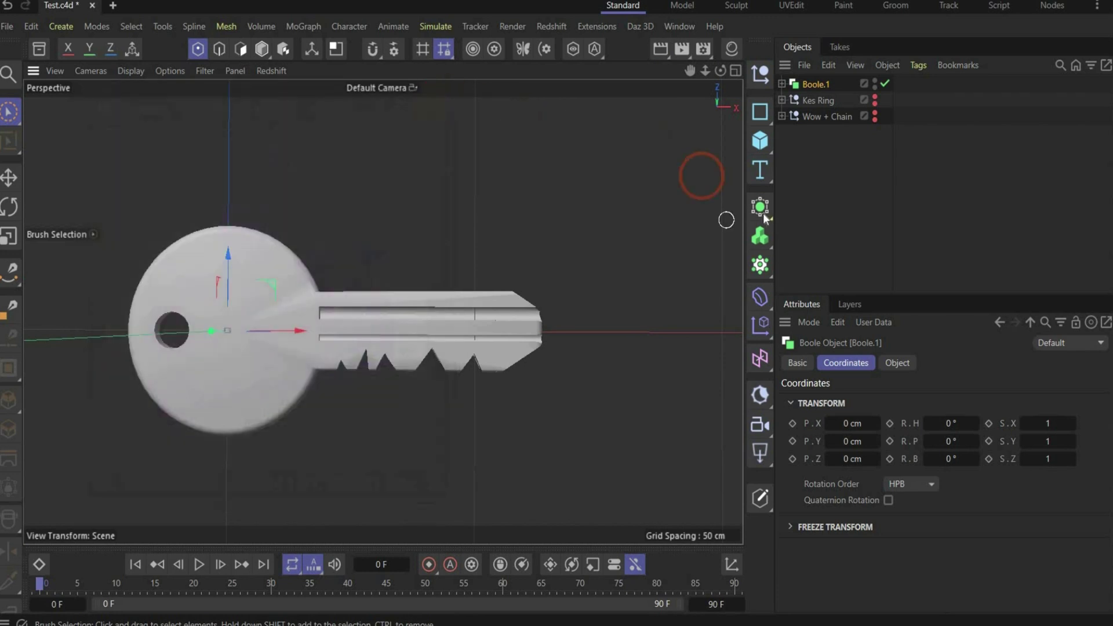
pyautogui.moveTo(755, 174); pyautogui.dragTo(809, 198)
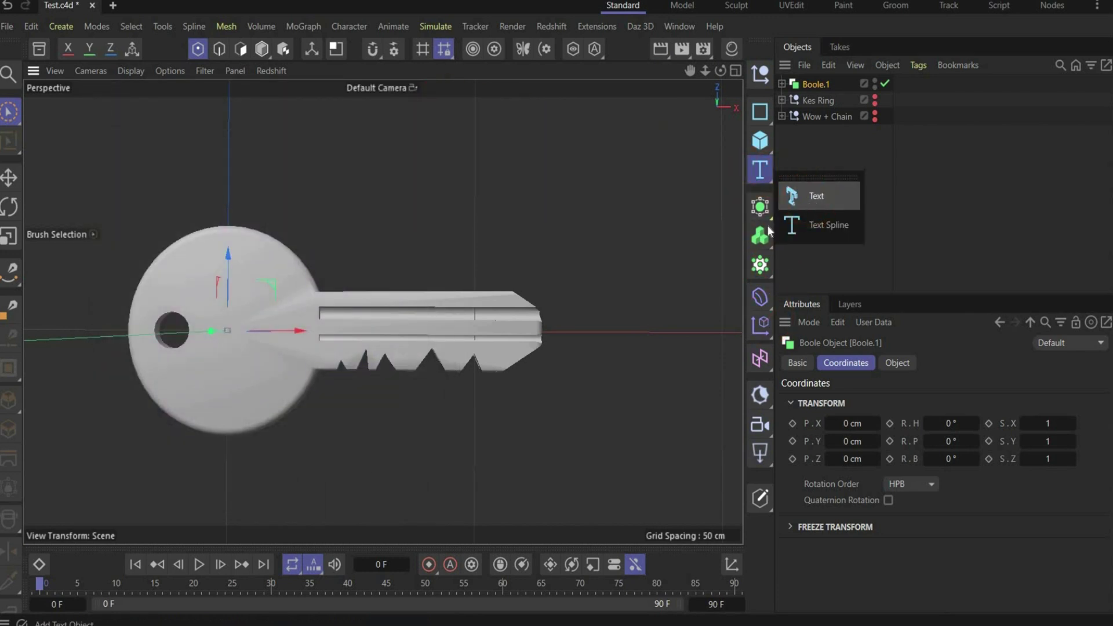
pyautogui.scroll(-5, 489, 358)
pyautogui.click(898, 363)
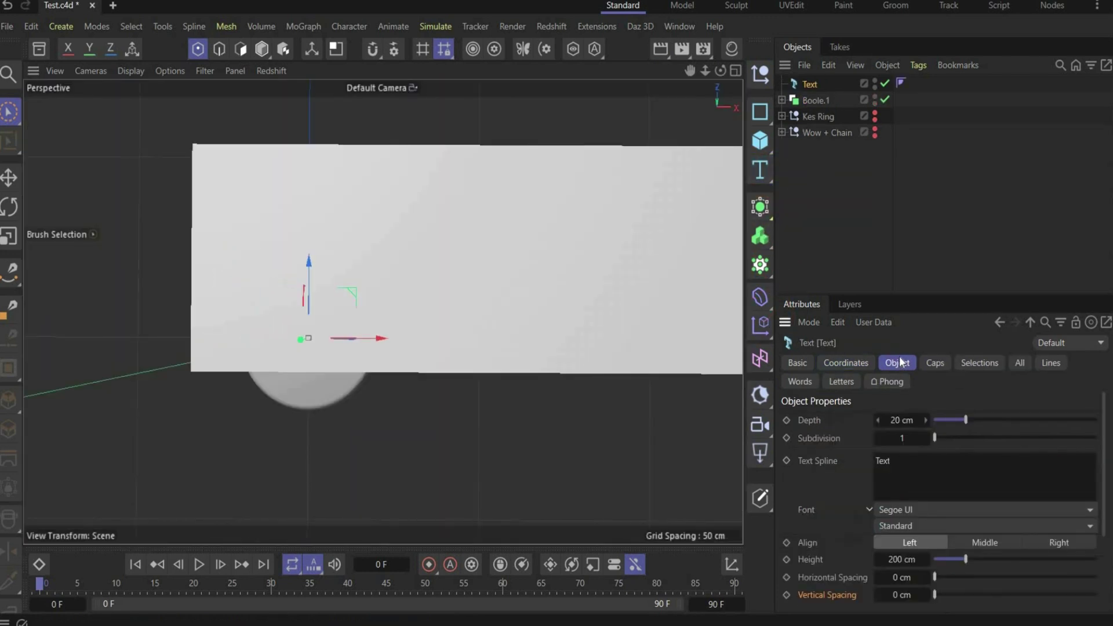
pyautogui.doubleClick(898, 420)
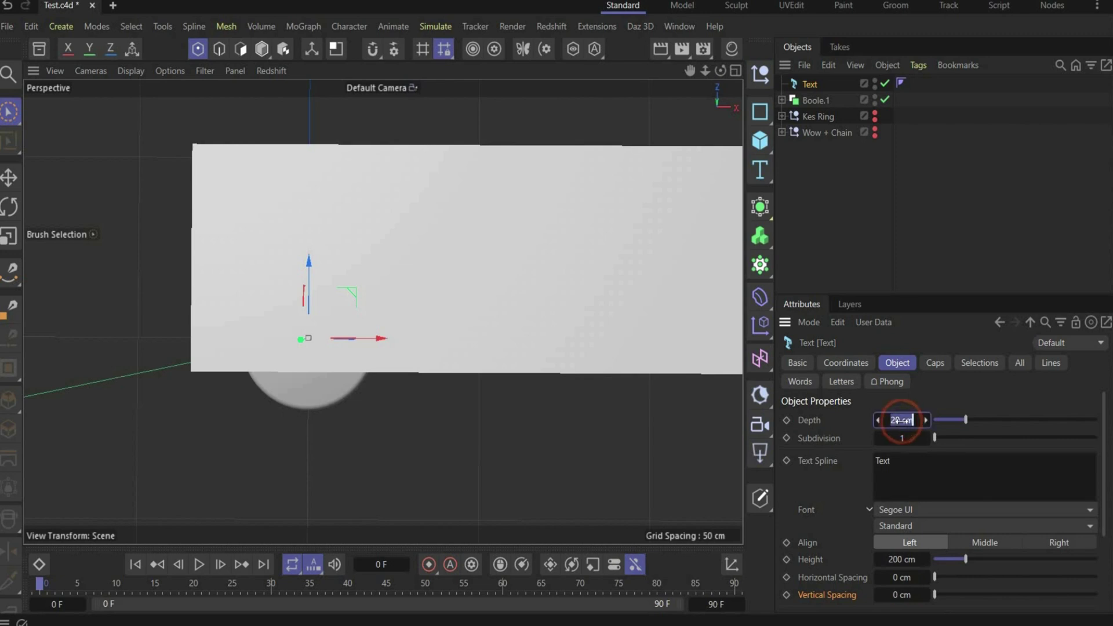
pyautogui.write('3')
pyautogui.press('Return')
# Replace the Text object's default wording with "SLAY".
pyautogui.moveTo(895, 461); pyautogui.dragTo(845, 465)
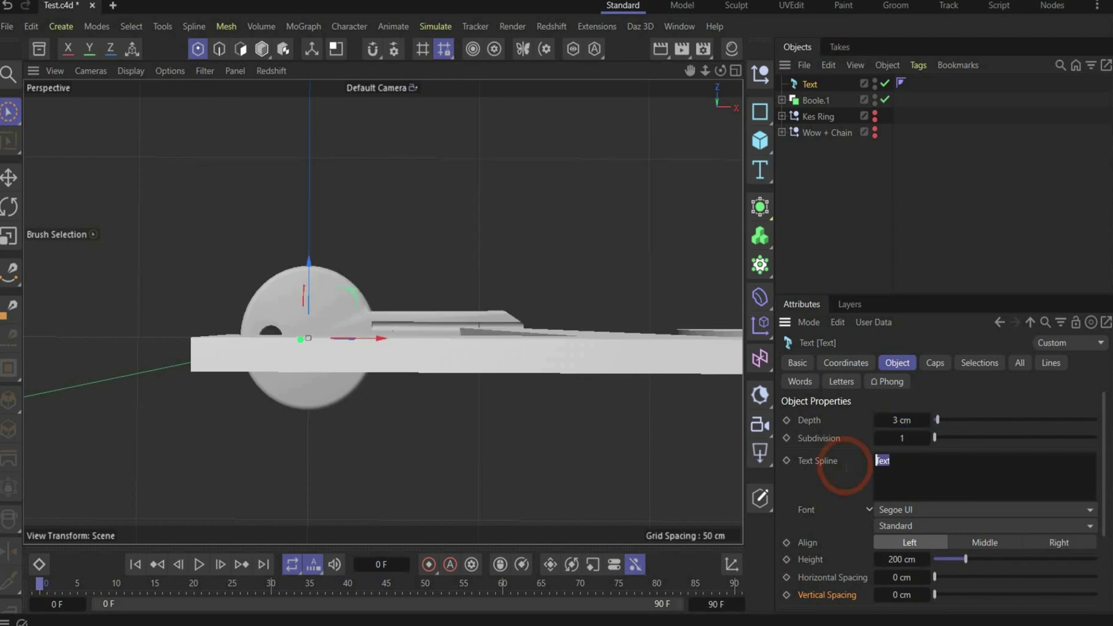
pyautogui.write('Sl')
pyautogui.press('BackSpace')
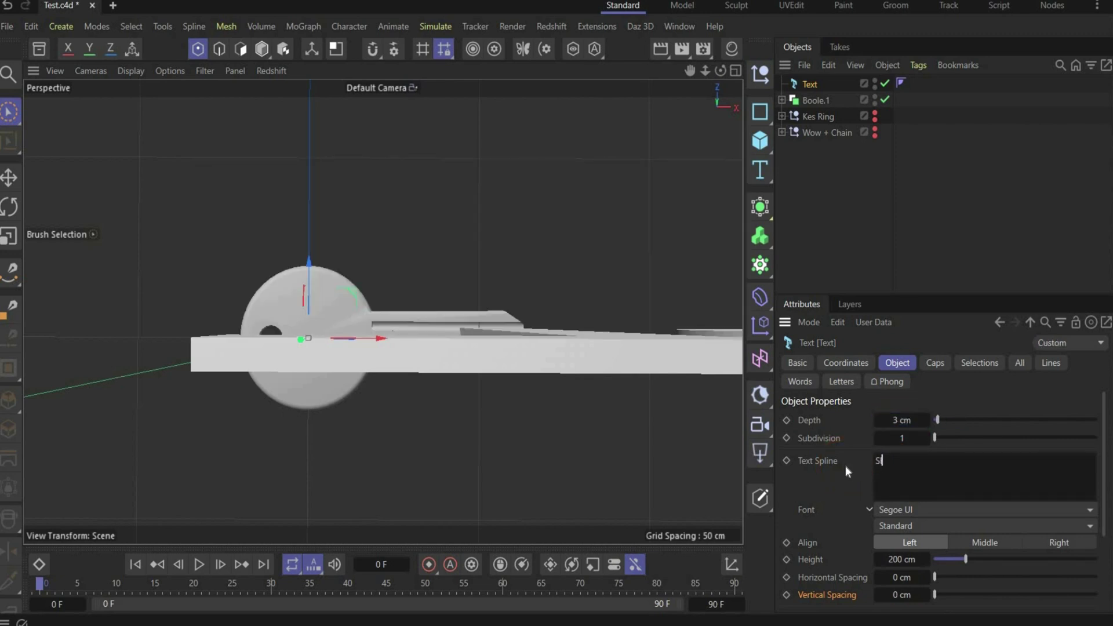
pyautogui.write('LAY')
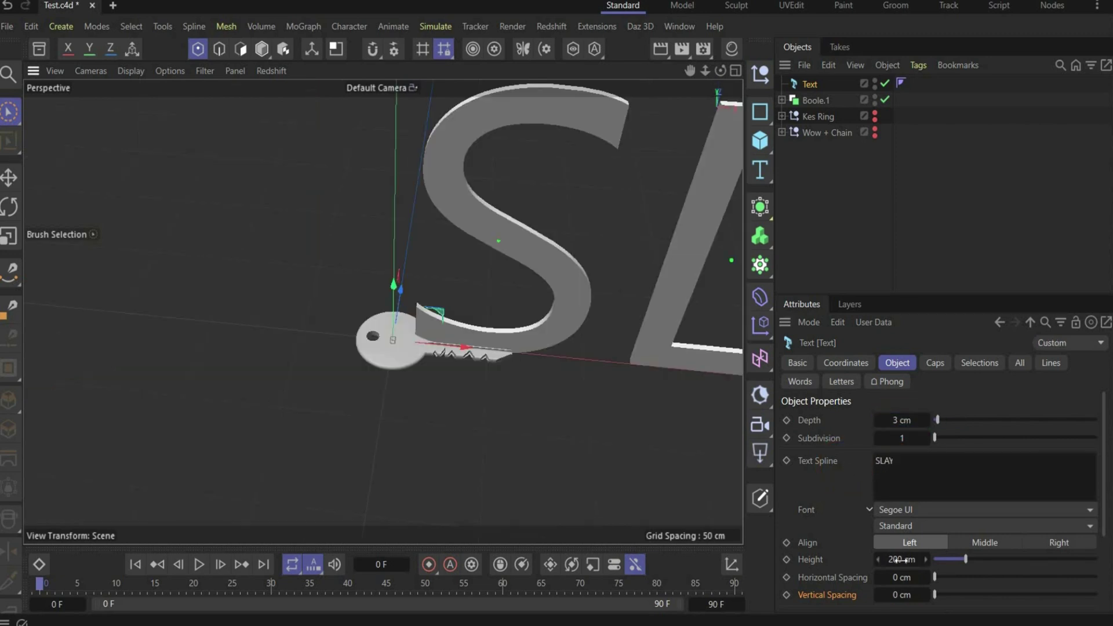
# Set the height of the "SLAY" text to 10 cm.
pyautogui.doubleClick(901, 559)
pyautogui.write('10')
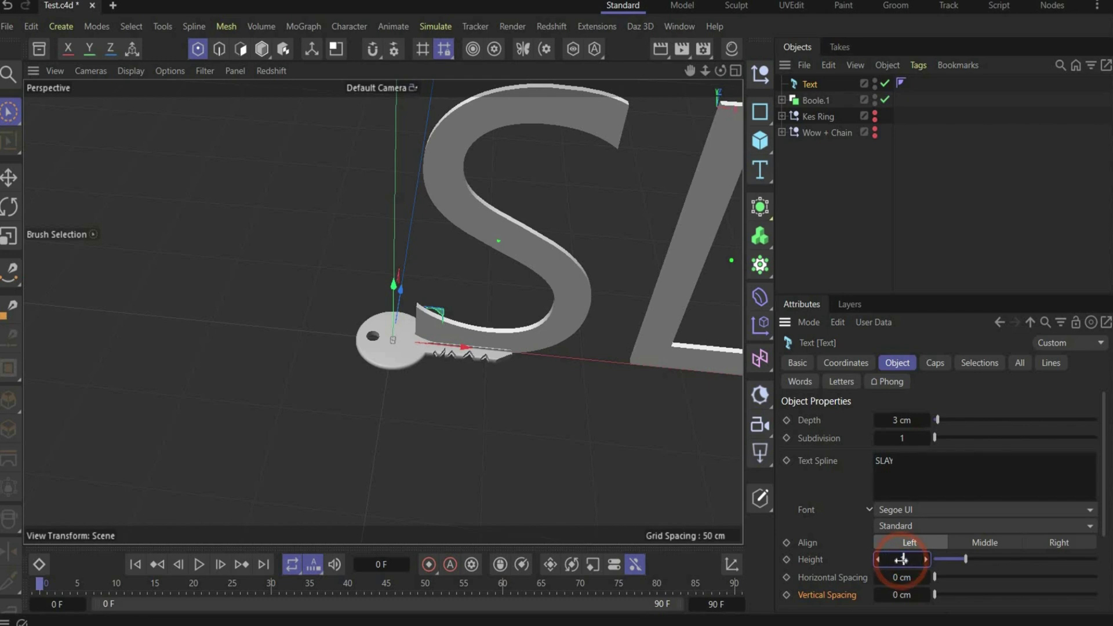
pyautogui.press('Return')
pyautogui.scroll(10, 579, 290)
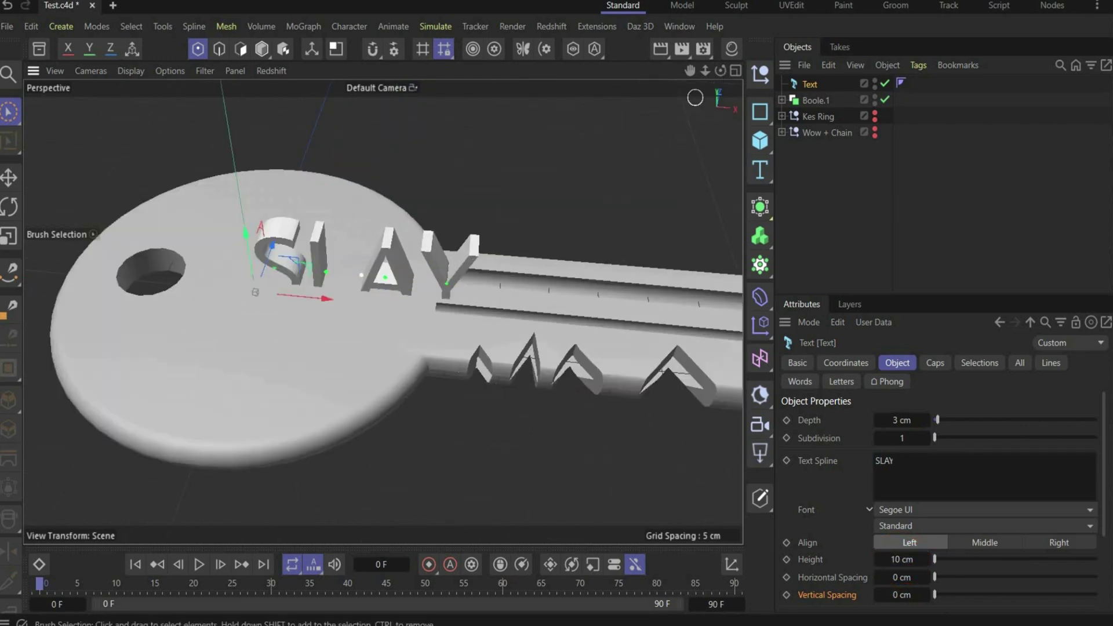
# Change the font of the "SLAY" text to Oswald Bold.
pyautogui.click(906, 512)
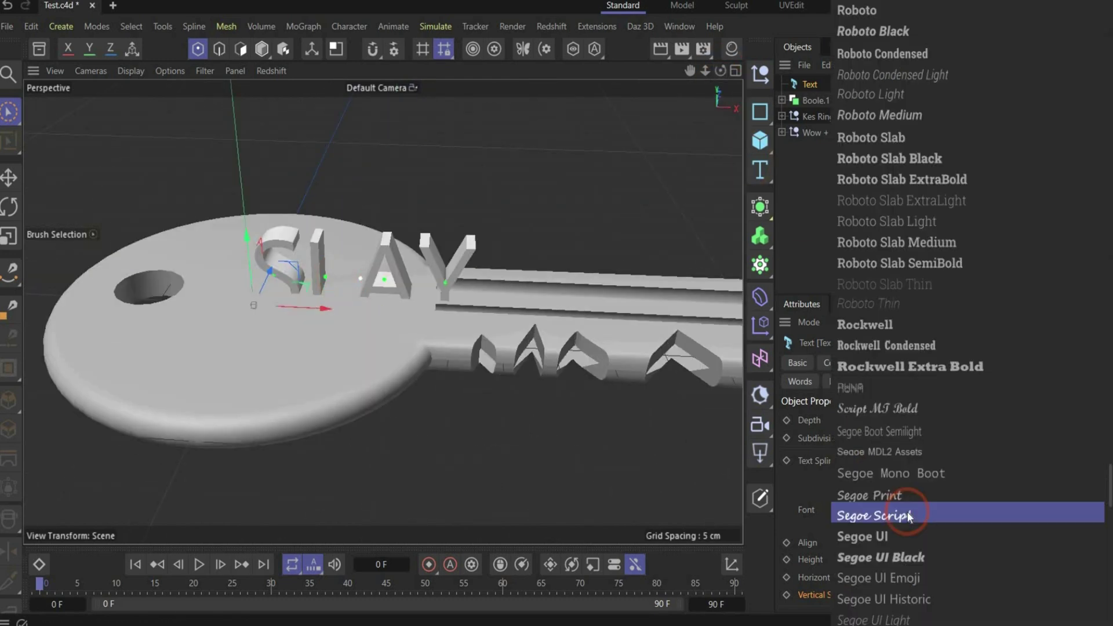
pyautogui.scroll(10, 955, 346)
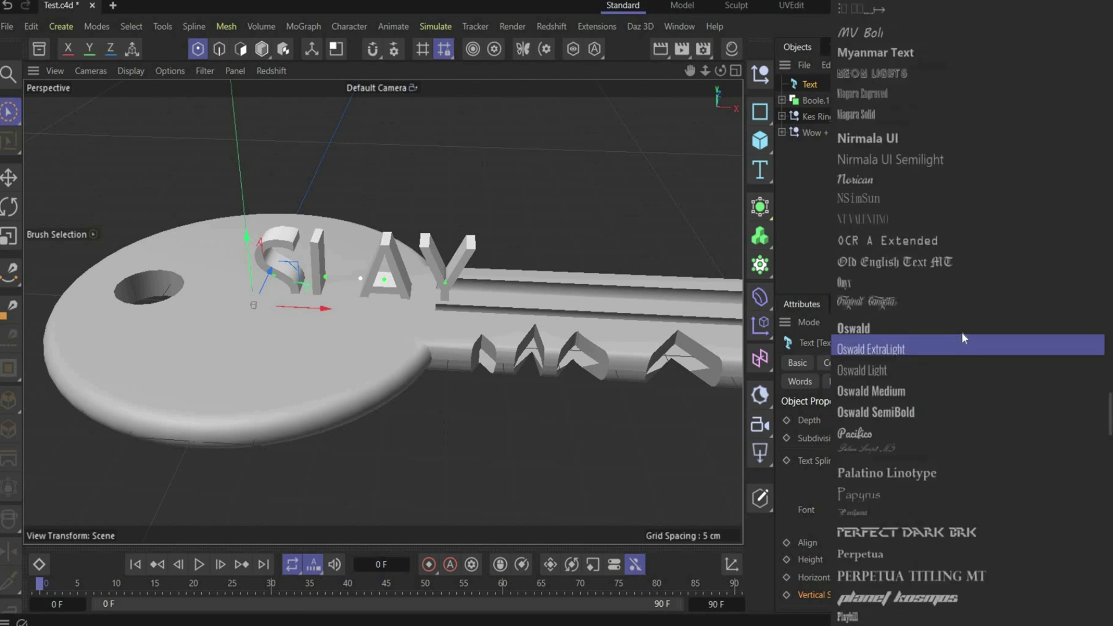
pyautogui.click(961, 323)
pyautogui.click(379, 264)
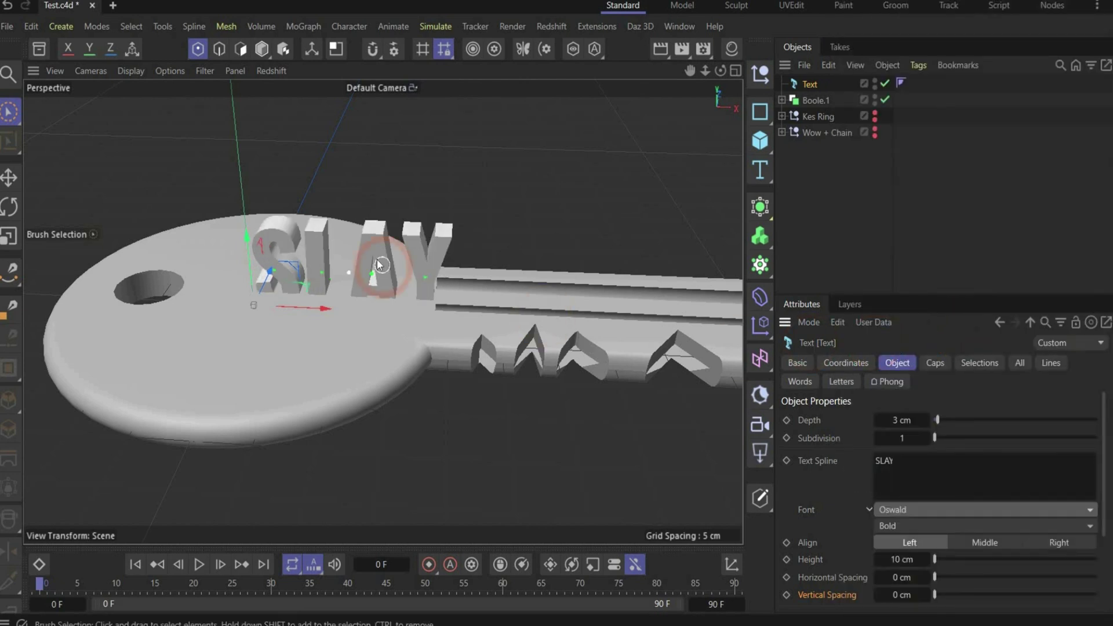
pyautogui.scroll(-2, 379, 265)
# Give the text's caps a Round bevel with a size of 1.5 cm and 10 subdivisions.
pyautogui.click(935, 363)
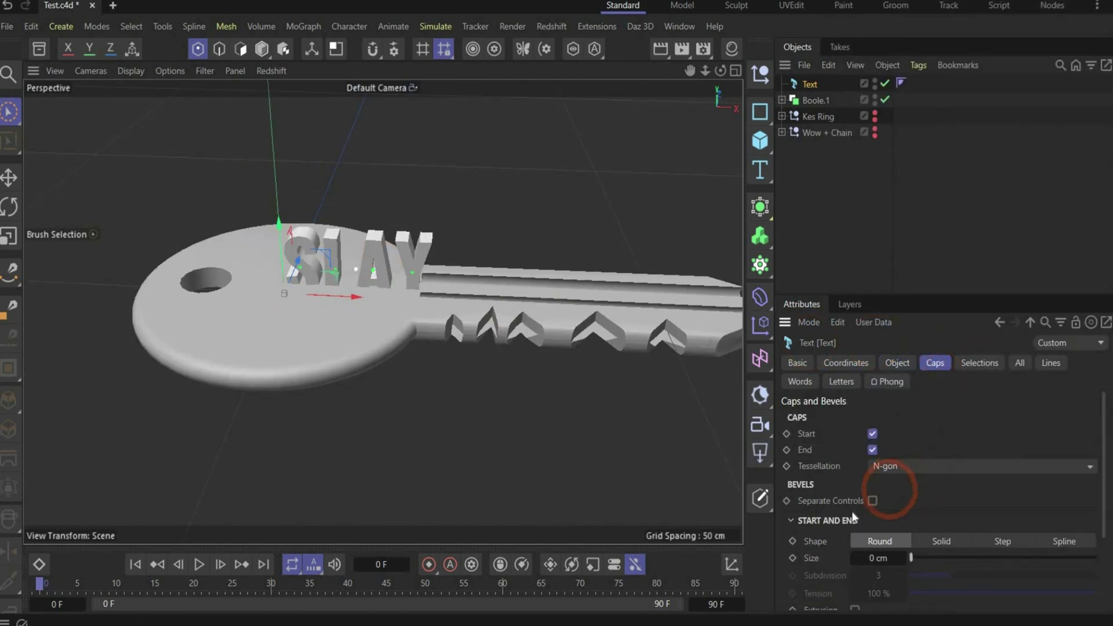
pyautogui.click(878, 557)
pyautogui.write('1.5')
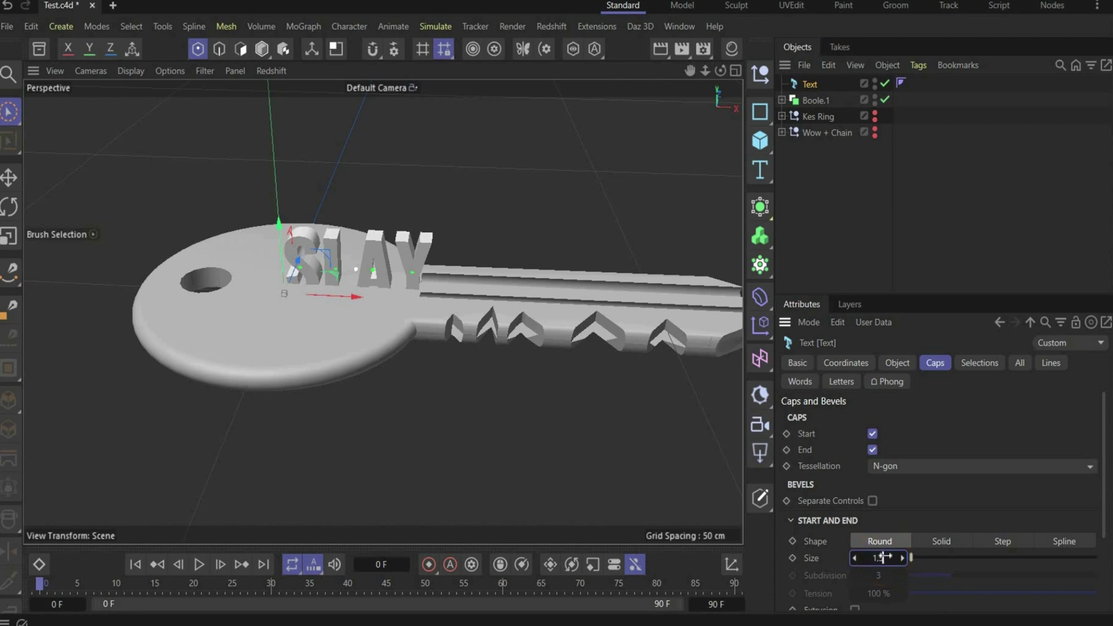
pyautogui.press('Return')
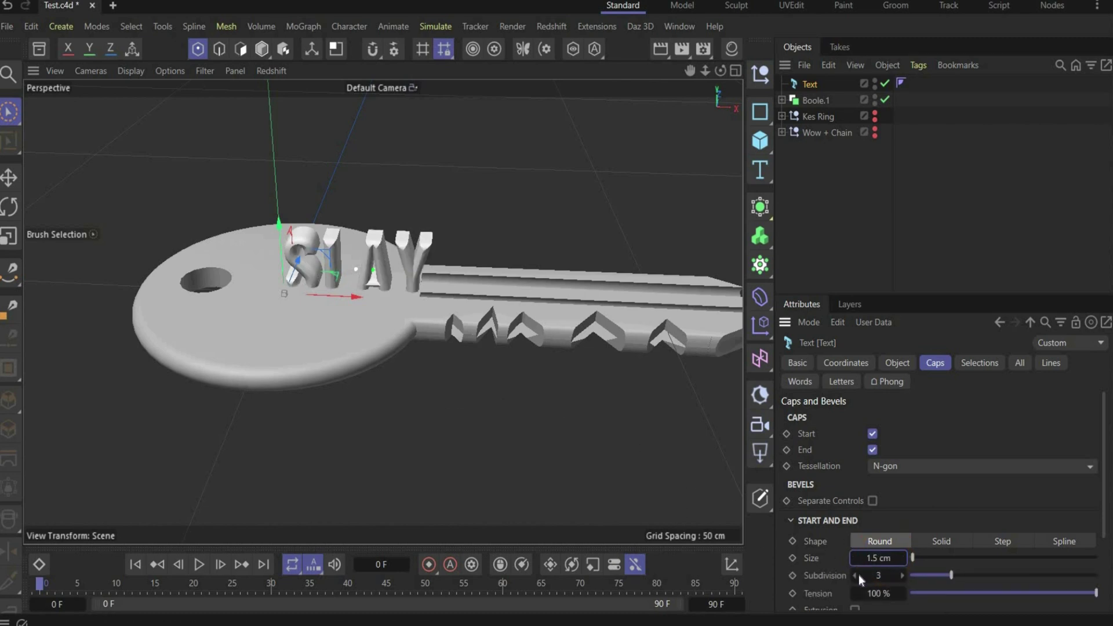
pyautogui.click(884, 586)
pyautogui.click(881, 578)
pyautogui.write('10')
pyautogui.press('Return')
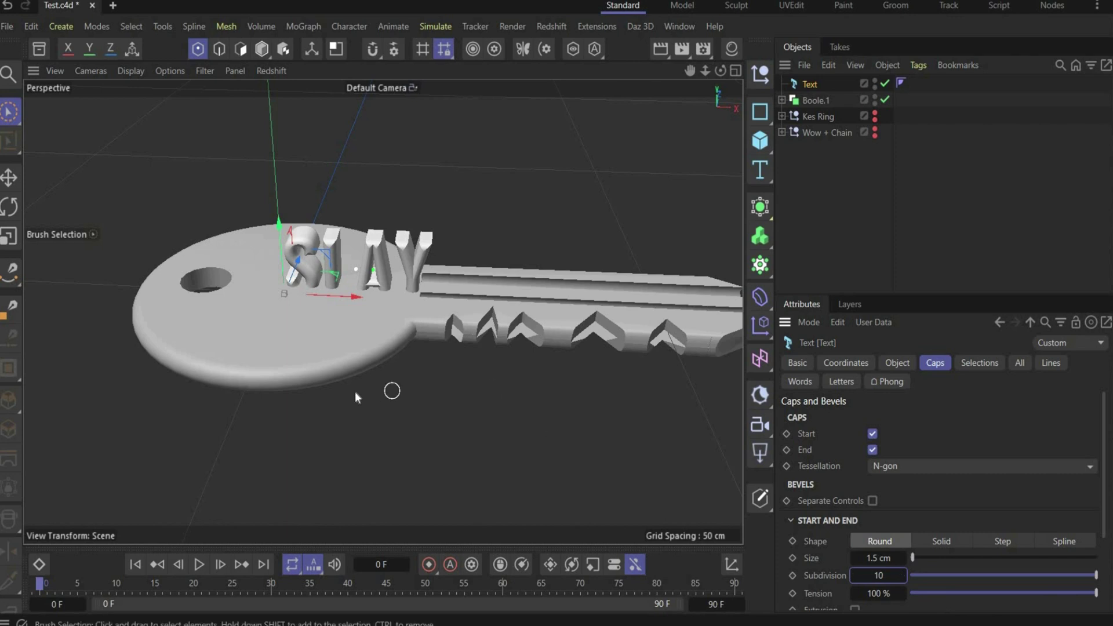
# Rotate the text to heading 90° and pitch -90° and lay it on the key's head at about X 6.18, Y 1.63, Z -8.91 cm.
pyautogui.click(847, 364)
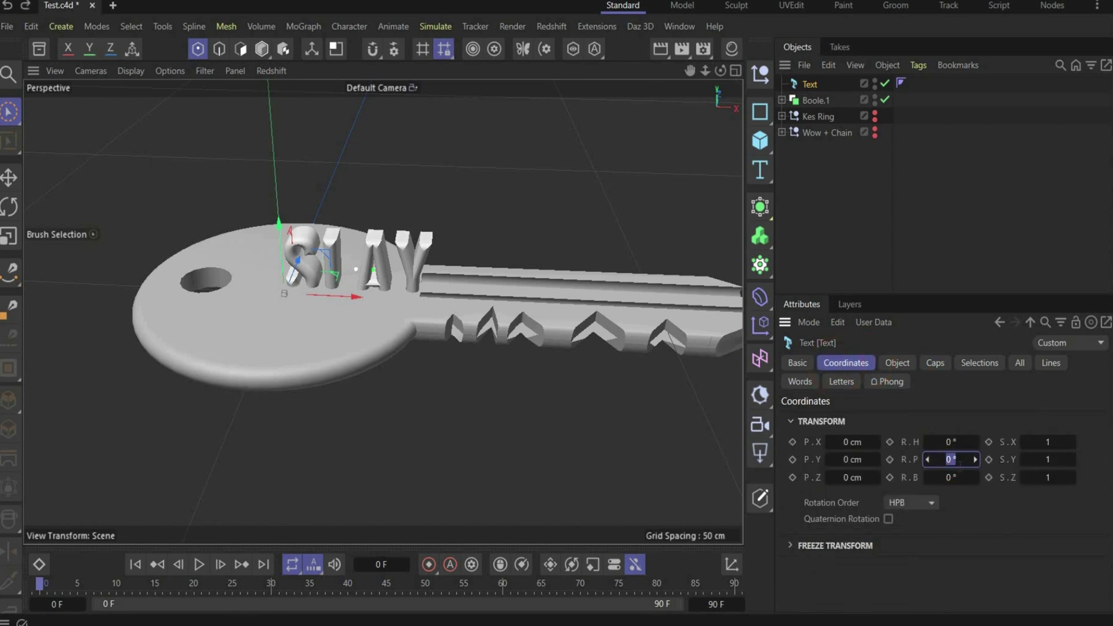
pyautogui.write('90')
pyautogui.press('Return')
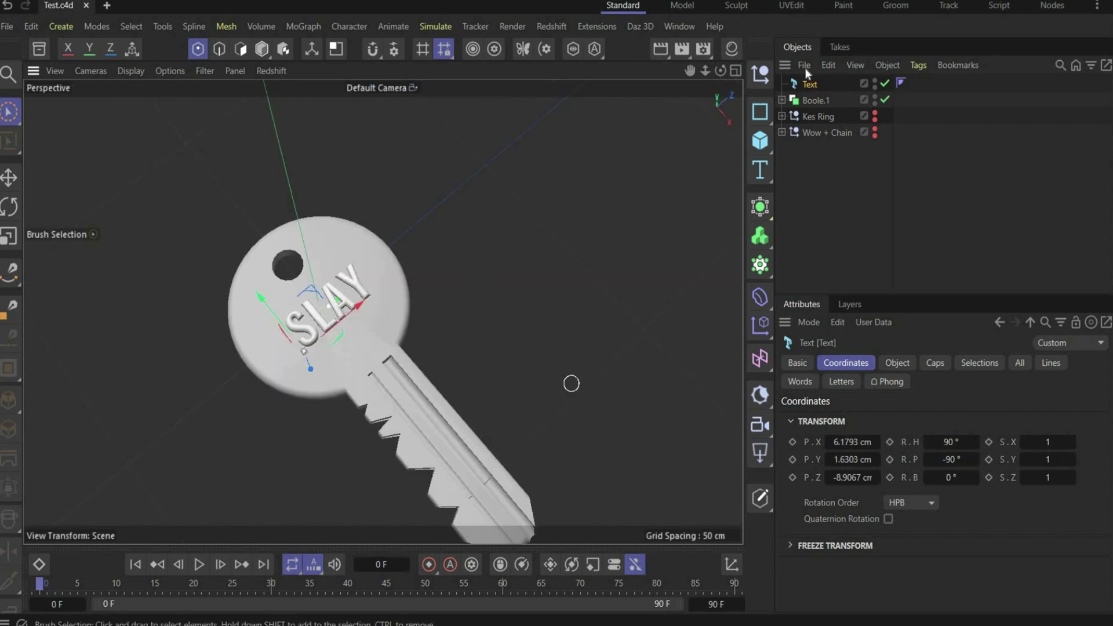
# Merge the "SLAY" text and the key's Boole into one polygon object, deleting the originals.
pyautogui.click(816, 100)
pyautogui.keyDown('ctrl'); pyautogui.click(820, 85); pyautogui.keyUp('ctrl')
pyautogui.rightClick(819, 85)
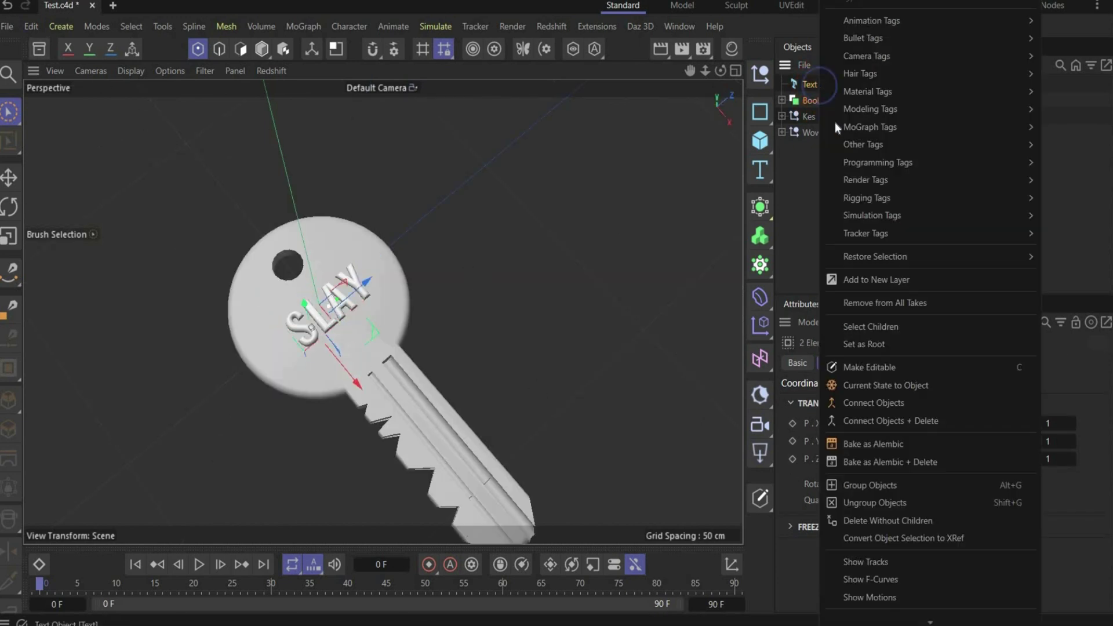
pyautogui.click(928, 420)
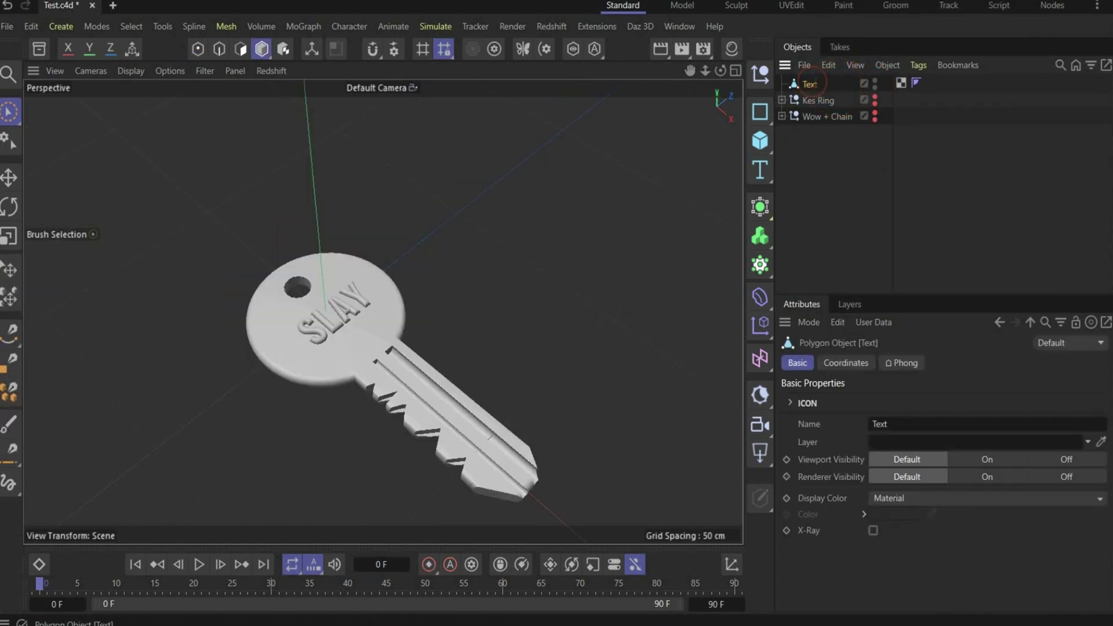
# Rename the merged object as "key" and check the remaining accessory on the reference poster.
pyautogui.doubleClick(810, 84)
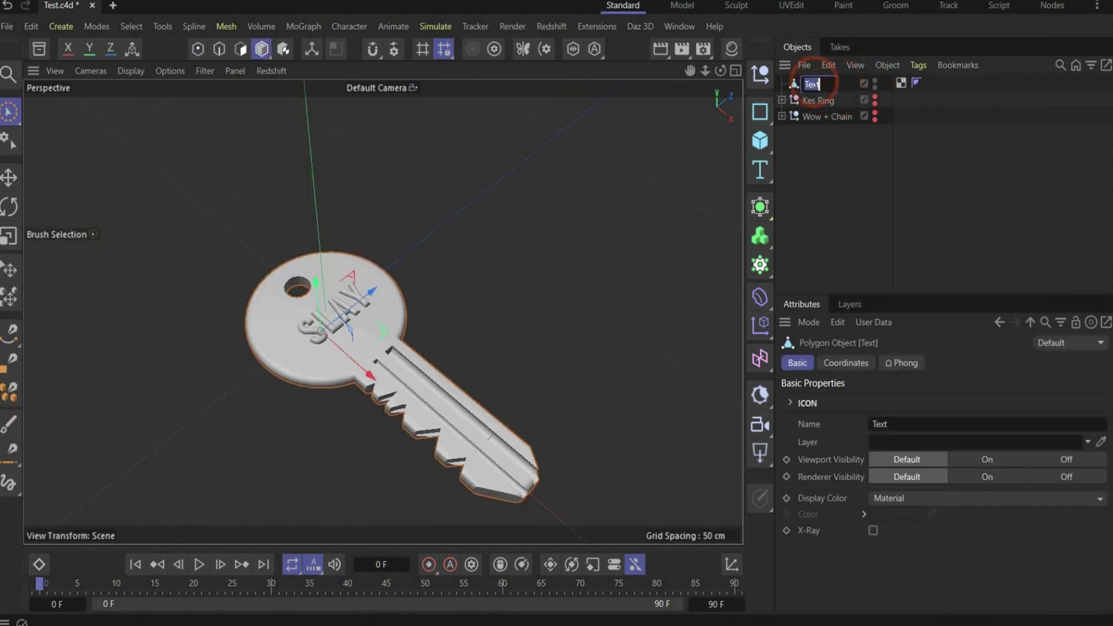
pyautogui.write('key')
pyautogui.press('Return')
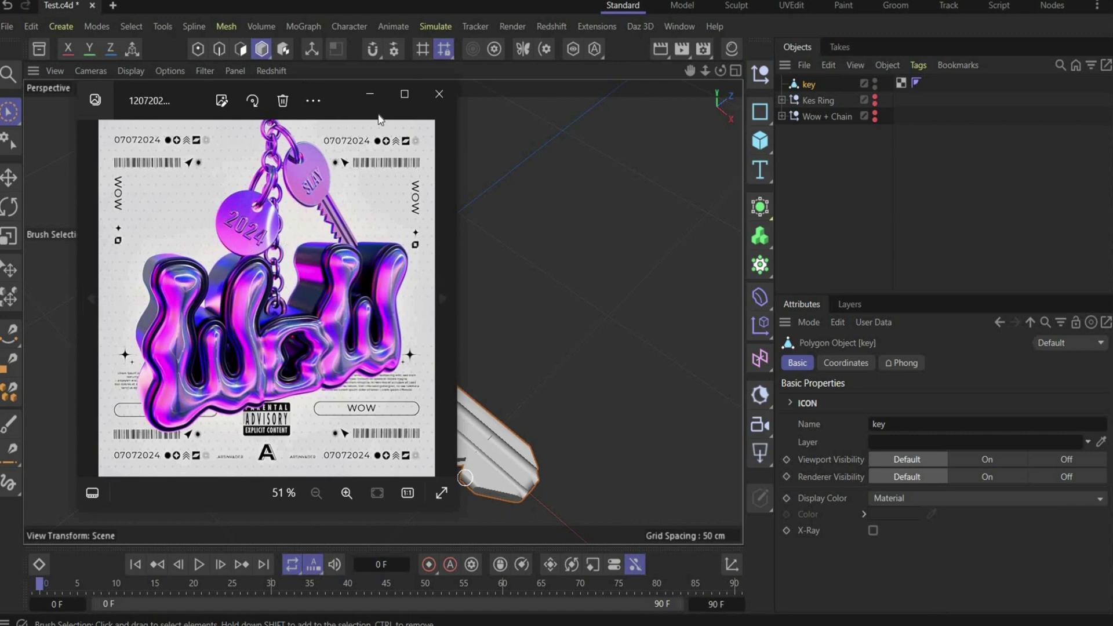
pyautogui.click(435, 94)
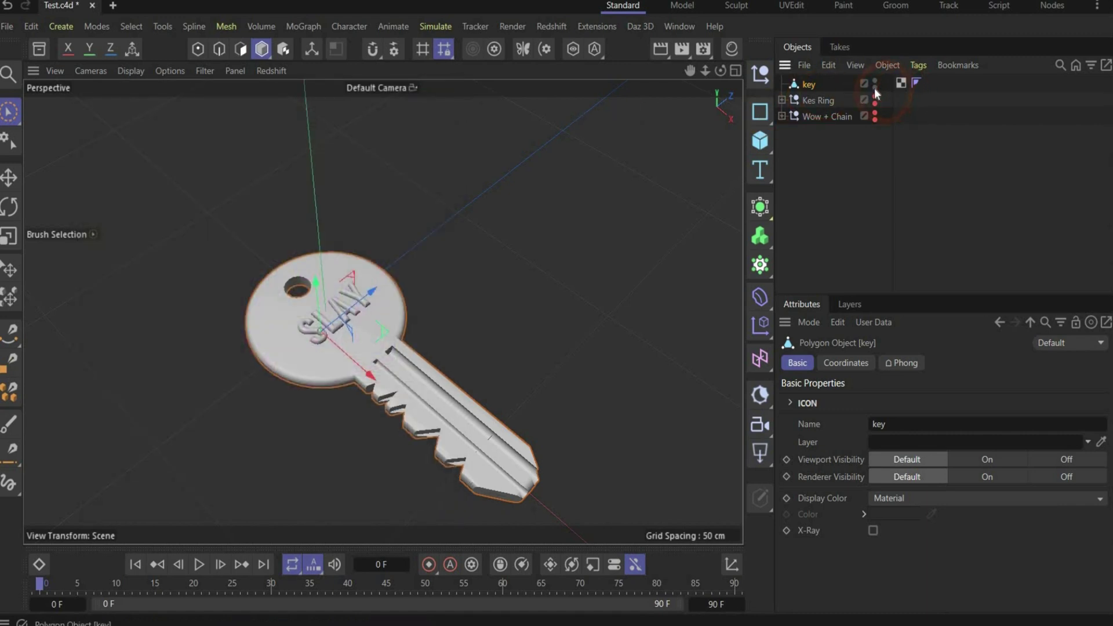
# Hide the key object in both the viewport and the renderer.
pyautogui.click(876, 84)
pyautogui.click(875, 87)
pyautogui.click(875, 81)
pyautogui.click(875, 81)
# Add a Cylinder for the round tag with a radius of 20 cm and a height of 3 cm.
pyautogui.click(760, 140)
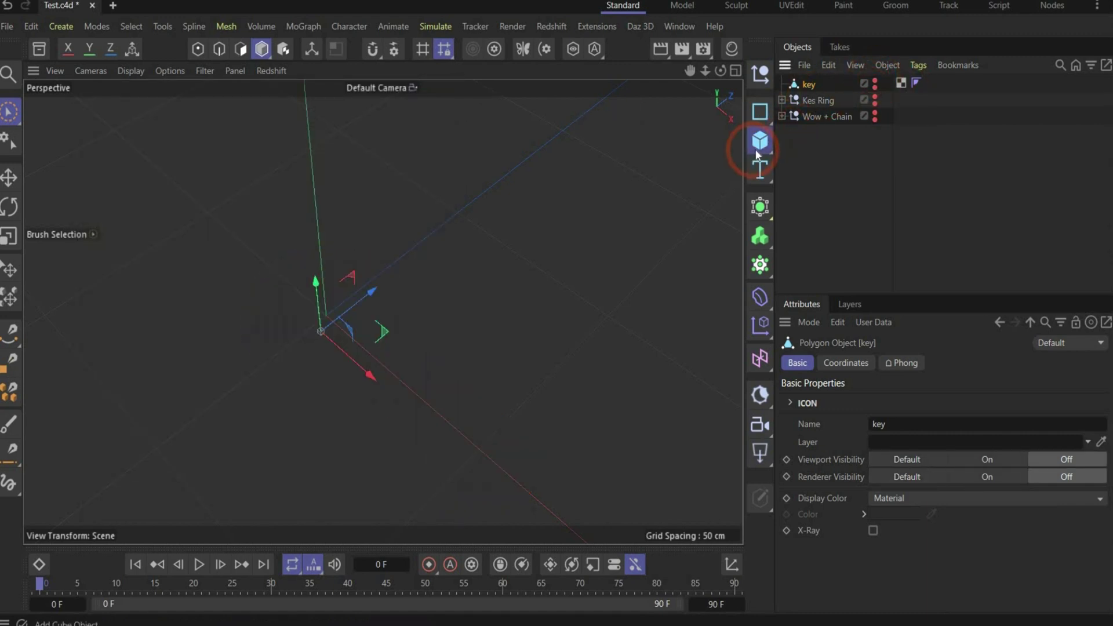
pyautogui.click(896, 167)
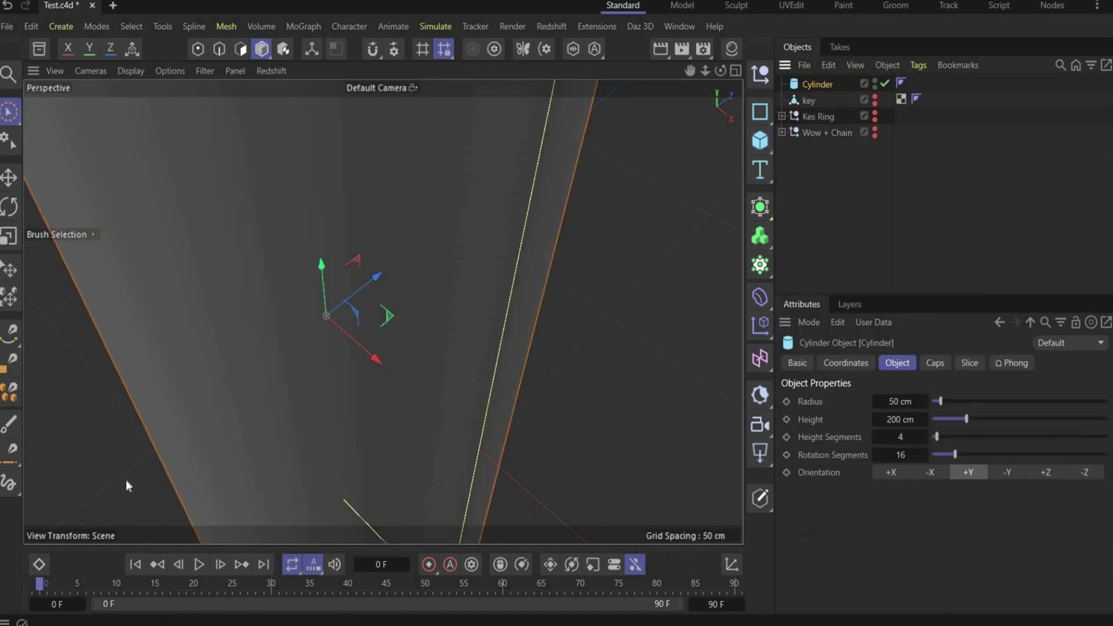
pyautogui.click(900, 401)
pyautogui.write('20')
pyautogui.press('Return')
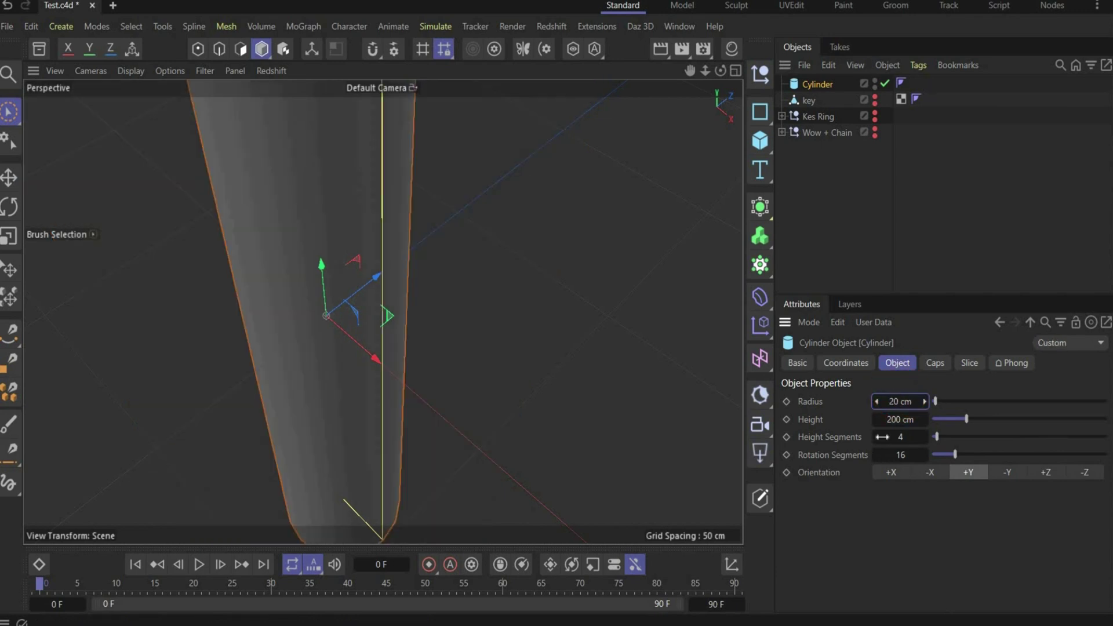
pyautogui.click(899, 419)
pyautogui.write('3')
pyautogui.press('Return')
# Set the tag cylinder's height segments to 10 and its rotation segments to 49.
pyautogui.press('Tab')
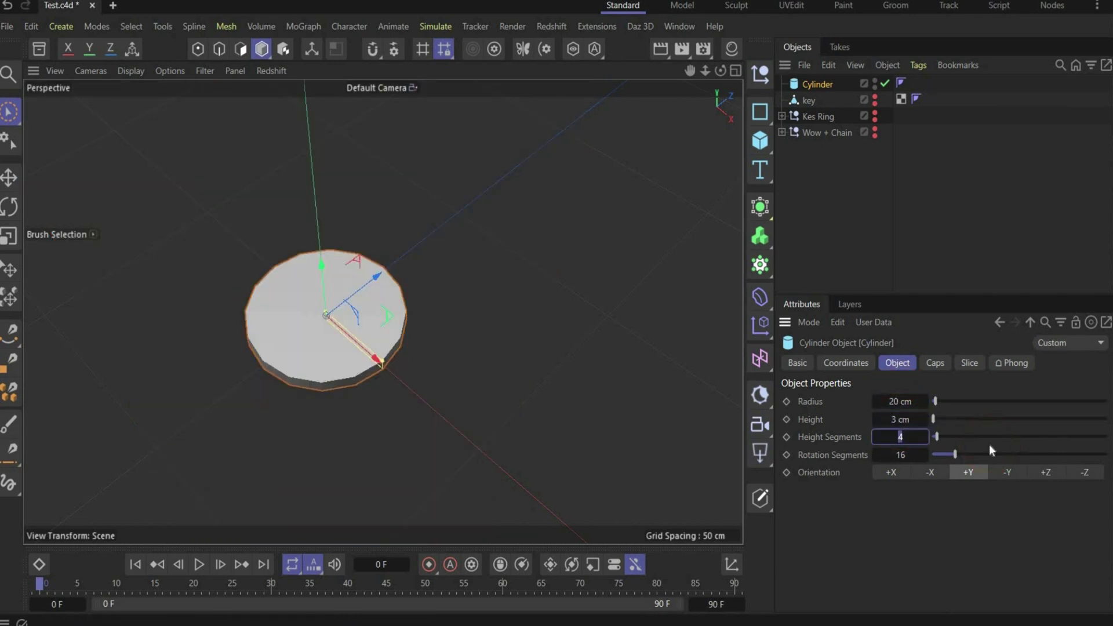
pyautogui.write('10')
pyautogui.press('Return')
pyautogui.press('Tab')
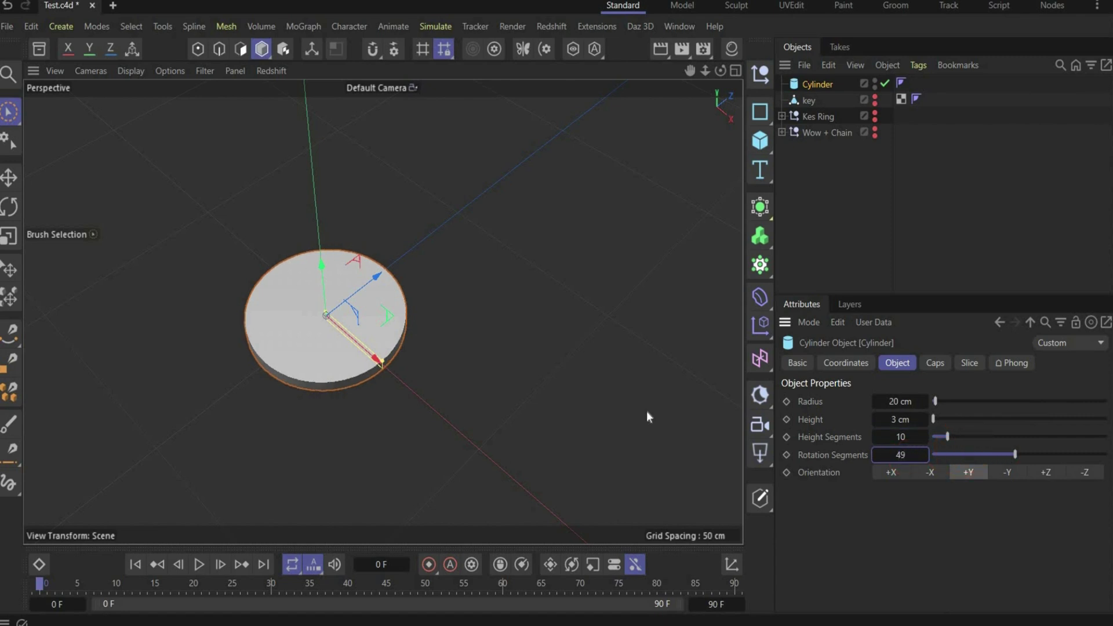
# Enable a fillet on the tag cylinder's caps with a radius of 1.5 cm.
pyautogui.click(934, 363)
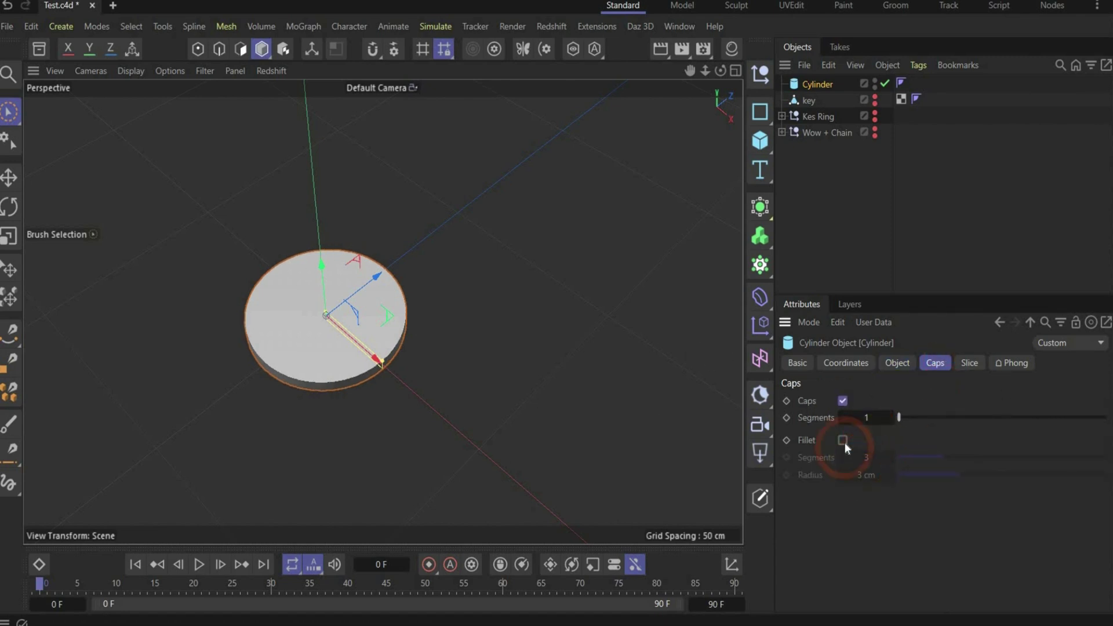
pyautogui.click(843, 441)
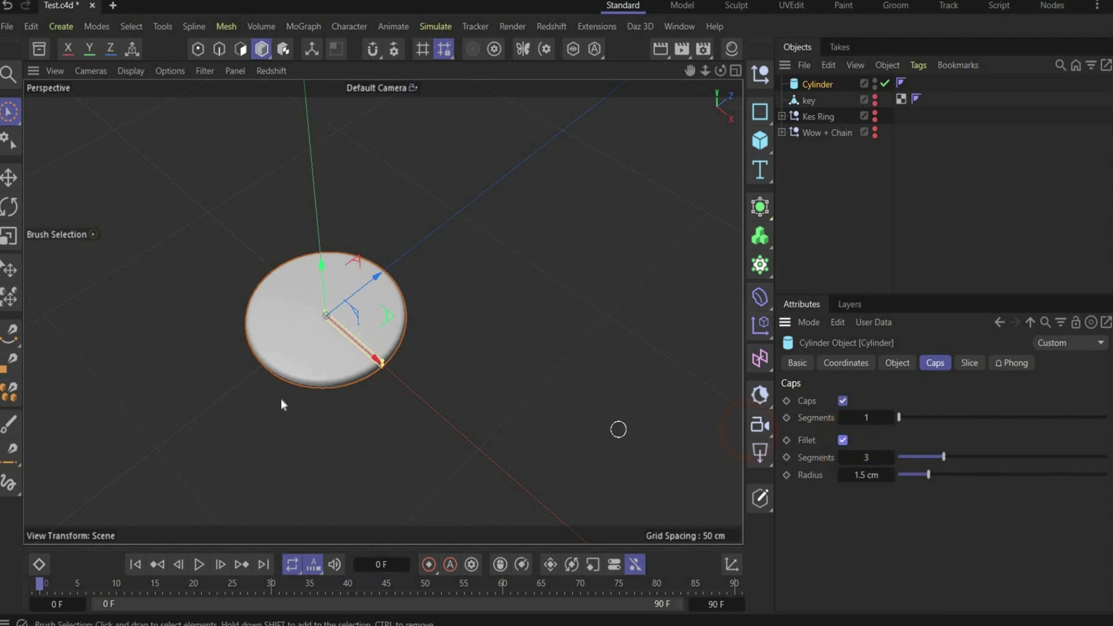
pyautogui.scroll(2, 281, 398)
# Add a second Cylinder as the hole cutter with a radius of 3.5 cm and a height of 5 cm.
pyautogui.click(760, 141)
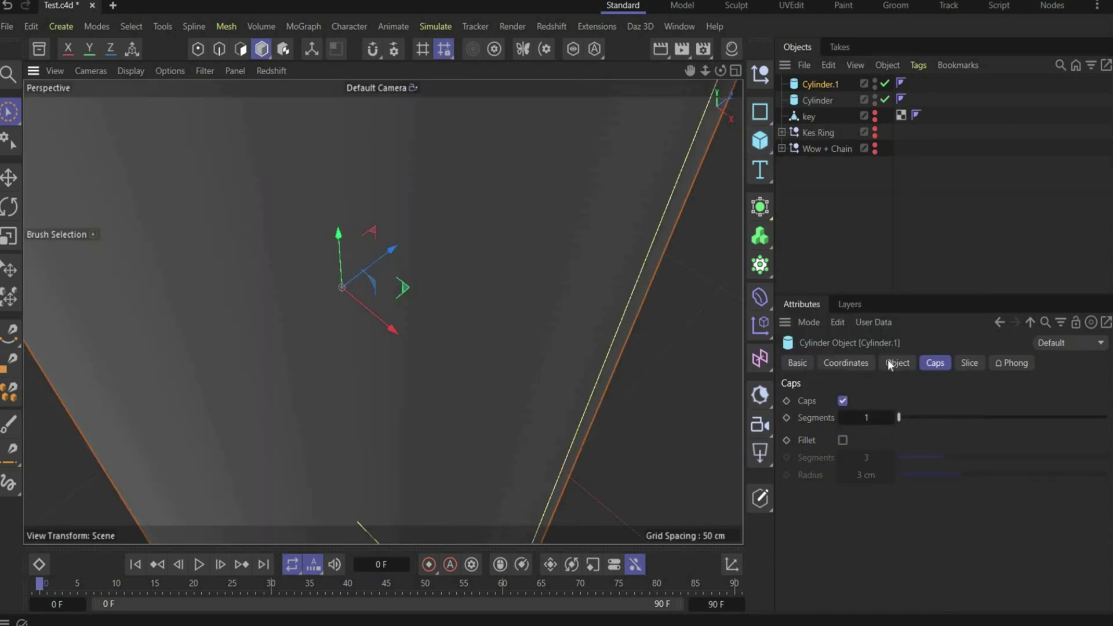
pyautogui.click(892, 362)
pyautogui.click(888, 402)
pyautogui.click(902, 362)
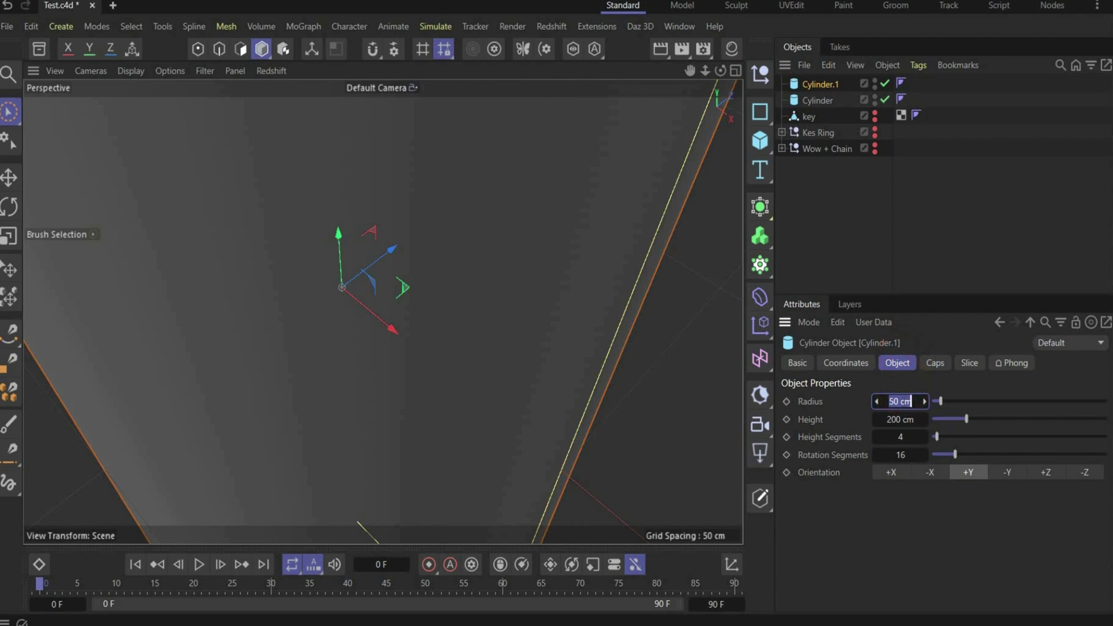
pyautogui.write('3.5')
pyautogui.press('Return')
pyautogui.doubleClick(900, 419)
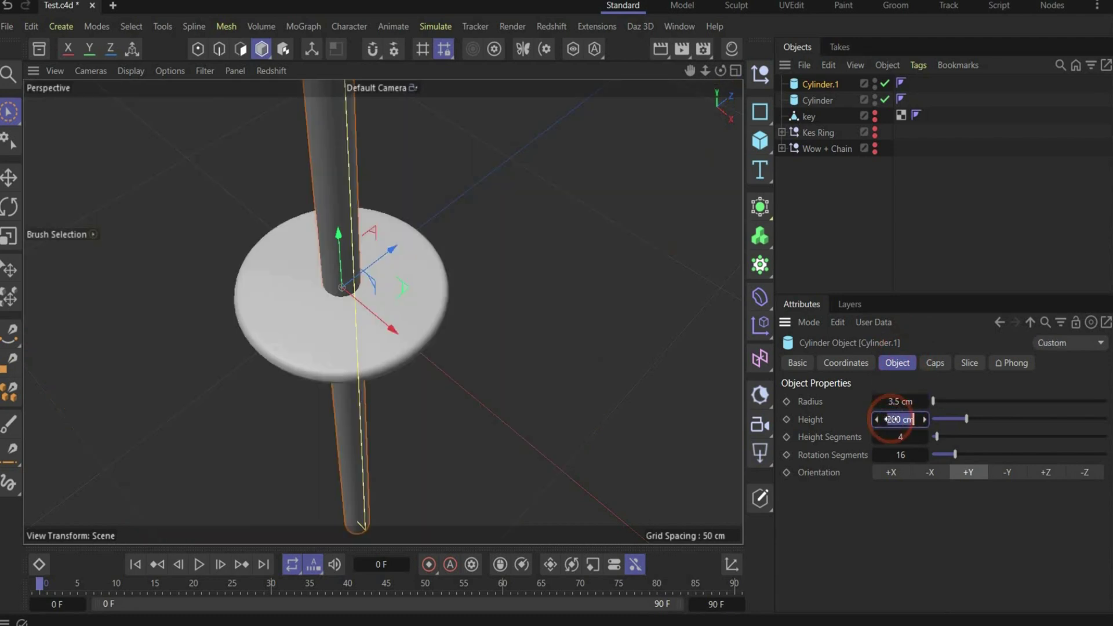
pyautogui.write('5')
pyautogui.press('Return')
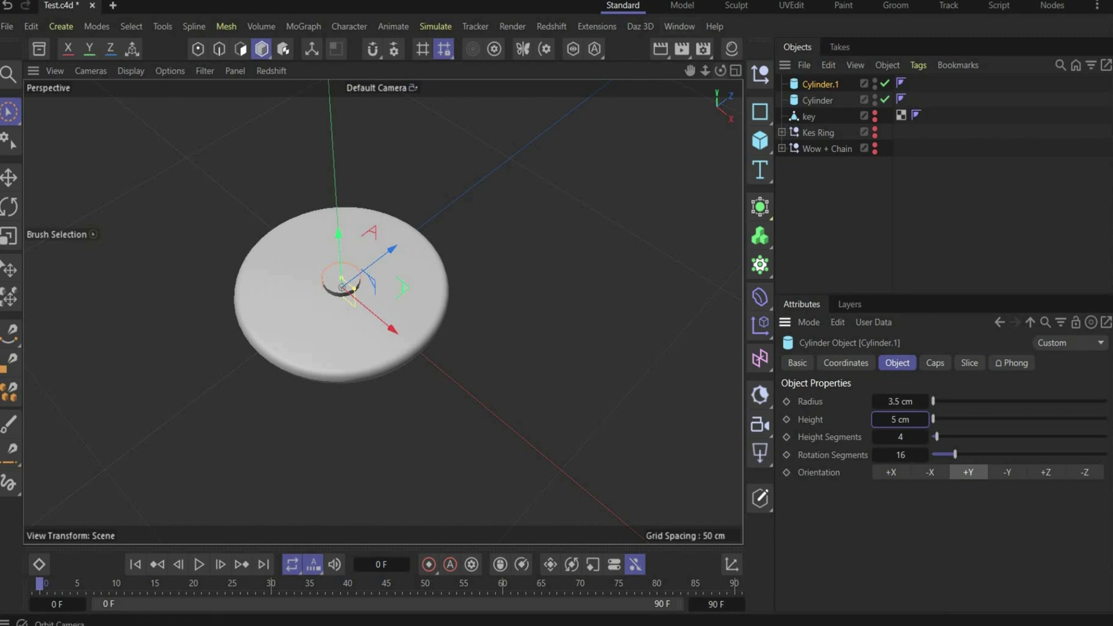
# Shift the small cylinder towards the tag's rim and subtract it from the tag with a Boole.
pyautogui.keyDown('alt'); pyautogui.moveTo(379, 313); pyautogui.dragTo(426, 320); pyautogui.keyUp('alt')
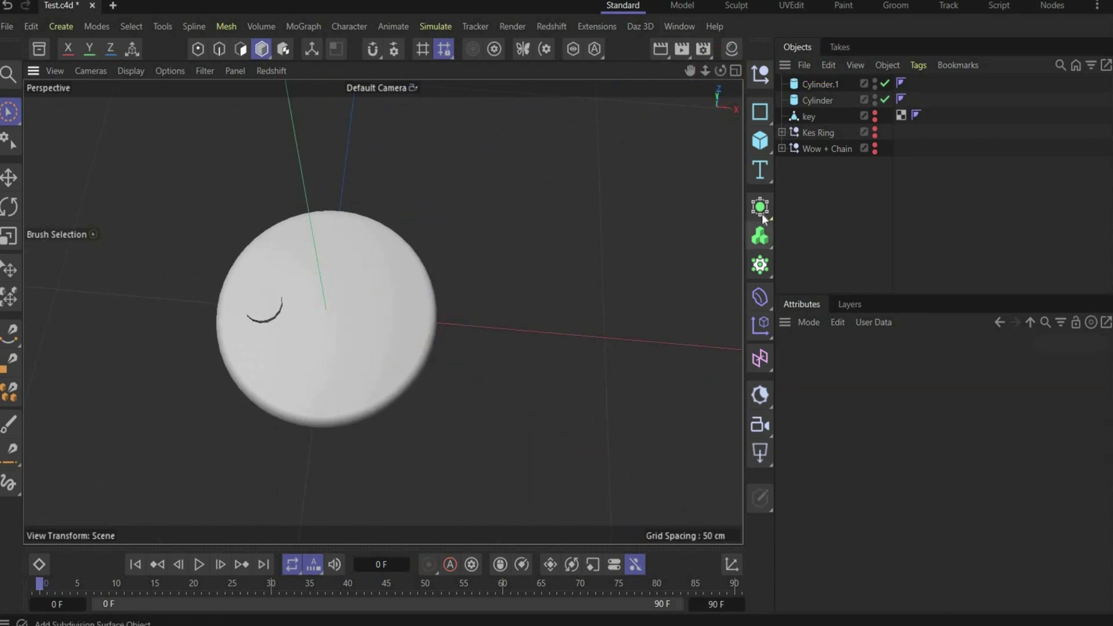
pyautogui.click(759, 209)
pyautogui.click(934, 315)
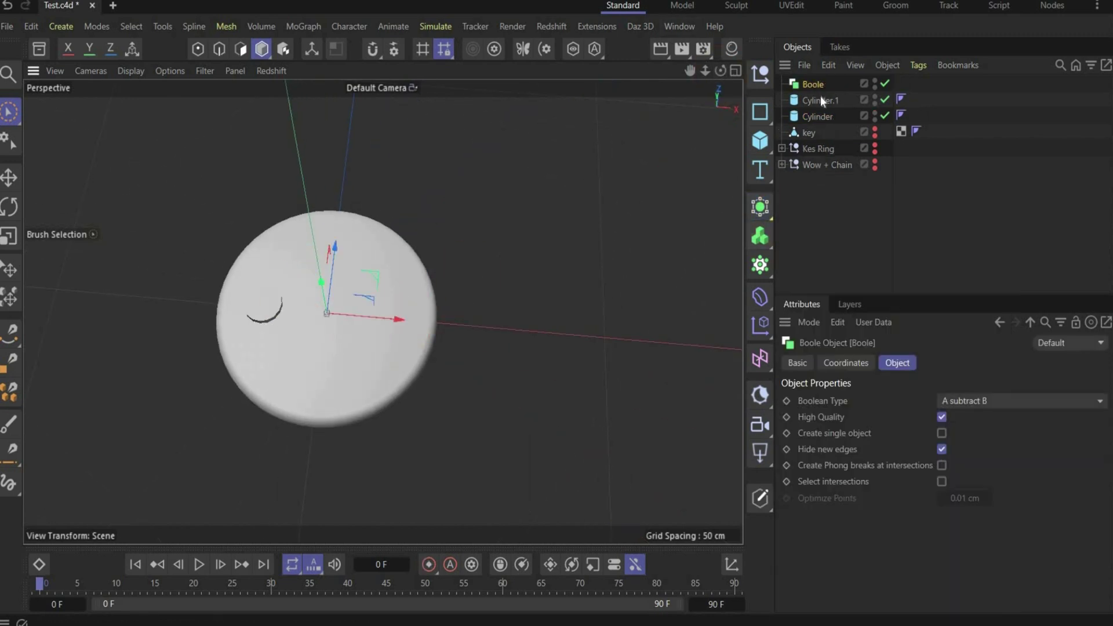
pyautogui.moveTo(820, 96)
pyautogui.mouseDown()
pyautogui.moveTo(819, 83)
pyautogui.moveTo(823, 112)
pyautogui.moveTo(818, 93)
pyautogui.mouseUp()
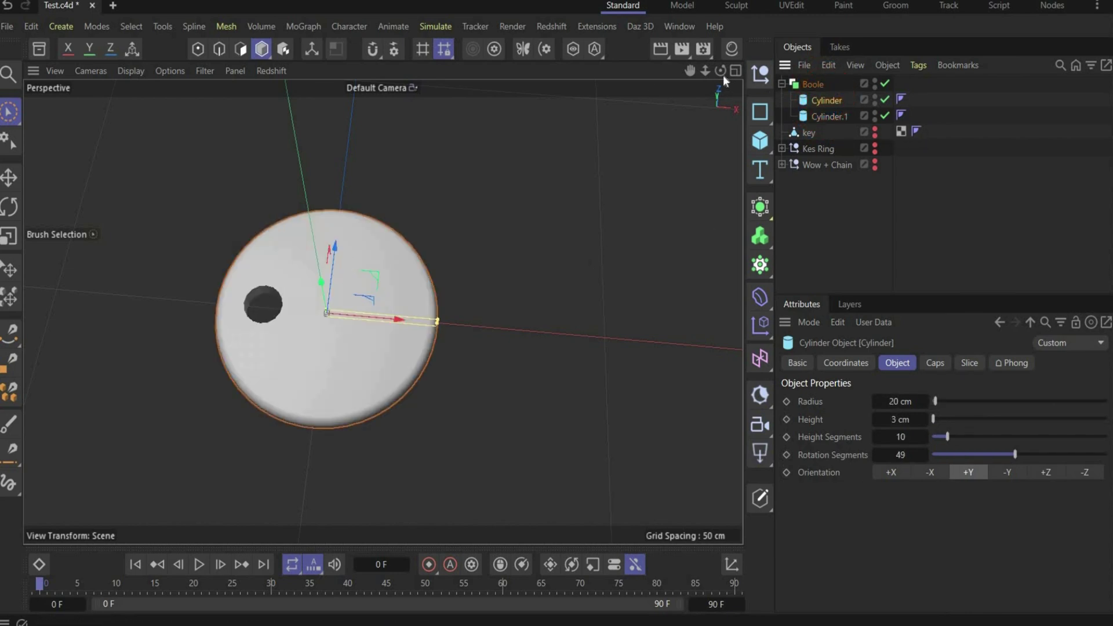
# Add a 3D Text object with a depth of 4 cm and a height of 10 cm.
pyautogui.moveTo(722, 75); pyautogui.dragTo(703, 97)
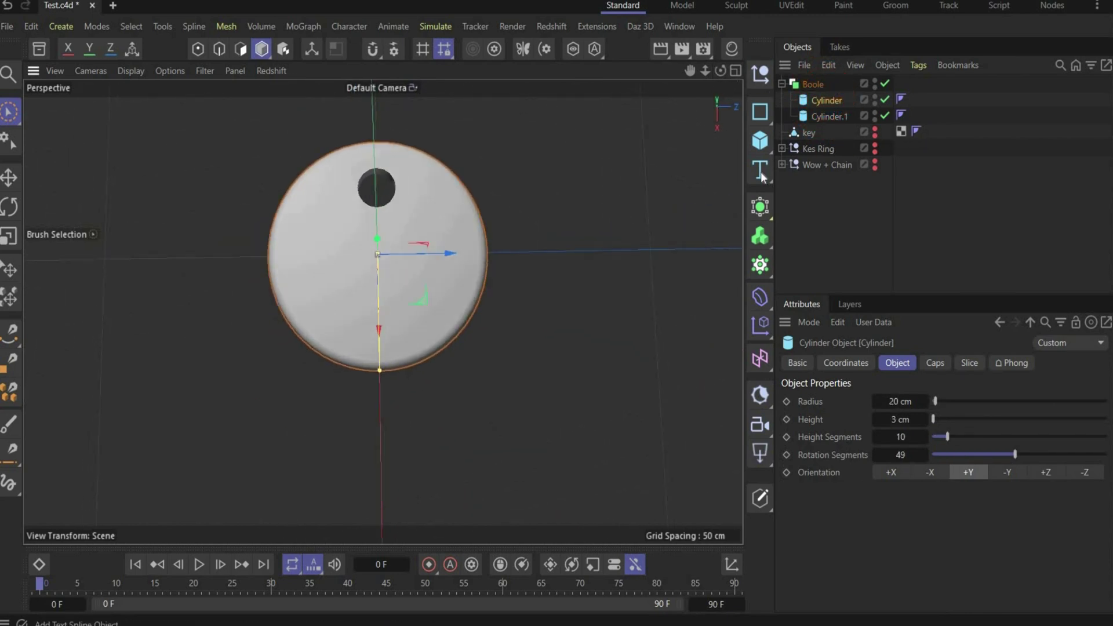
pyautogui.click(760, 173)
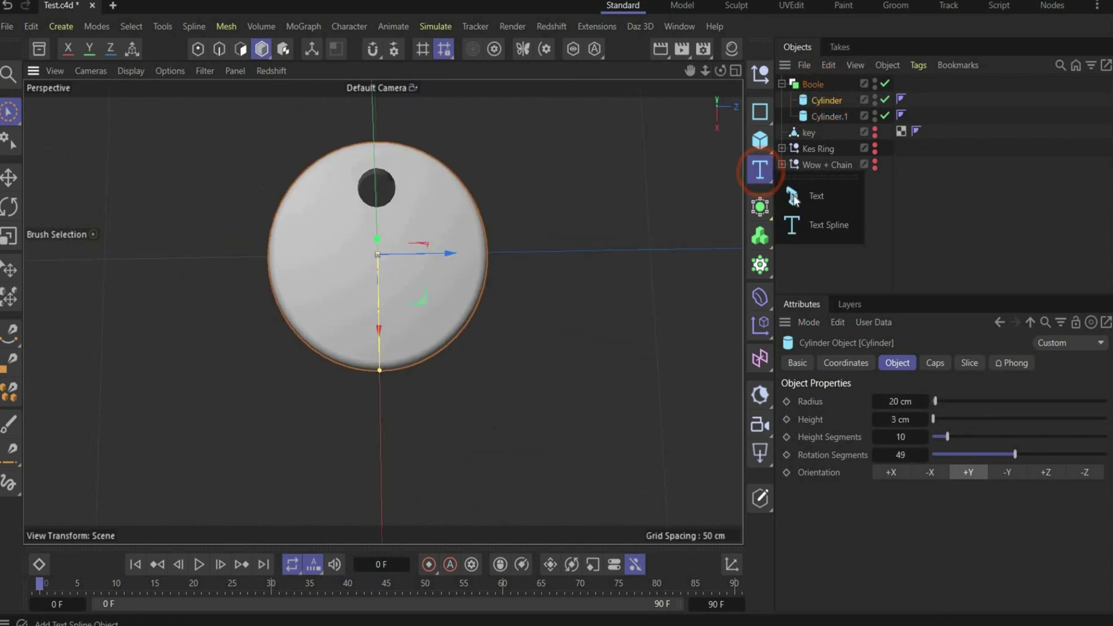
pyautogui.click(672, 153)
pyautogui.click(765, 176)
pyautogui.moveTo(887, 418); pyautogui.dragTo(951, 418)
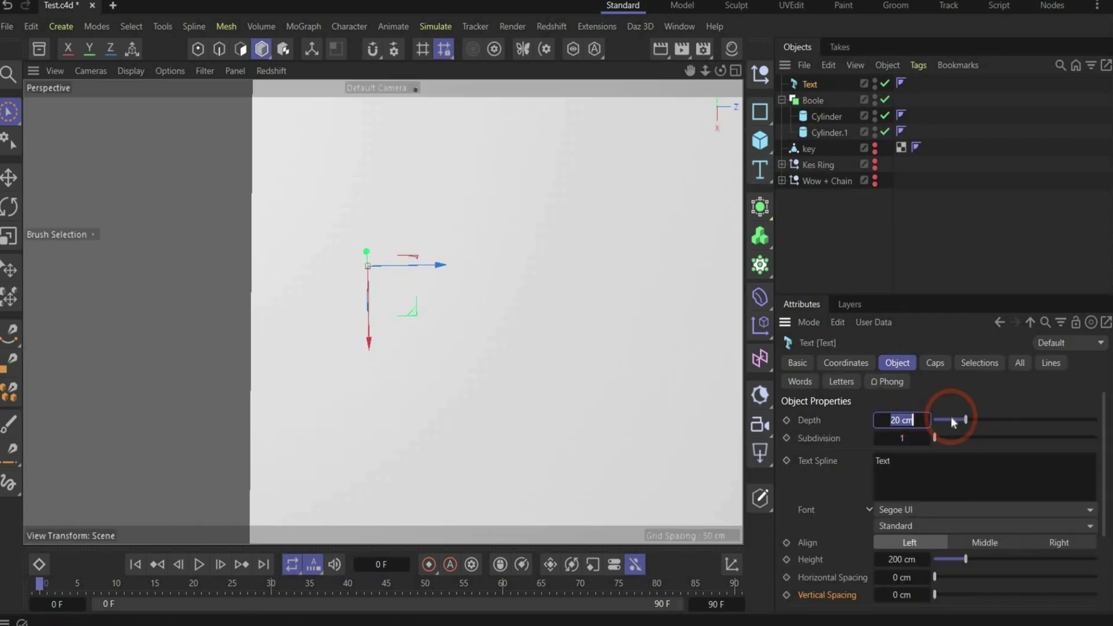
pyautogui.write('4')
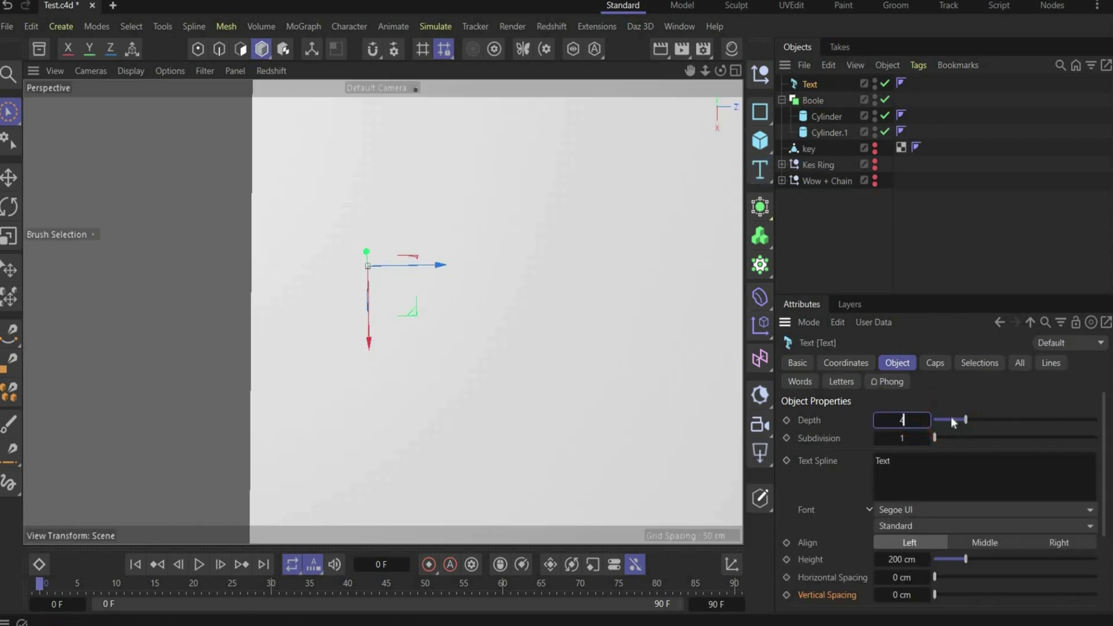
pyautogui.press('Return')
pyautogui.doubleClick(904, 559)
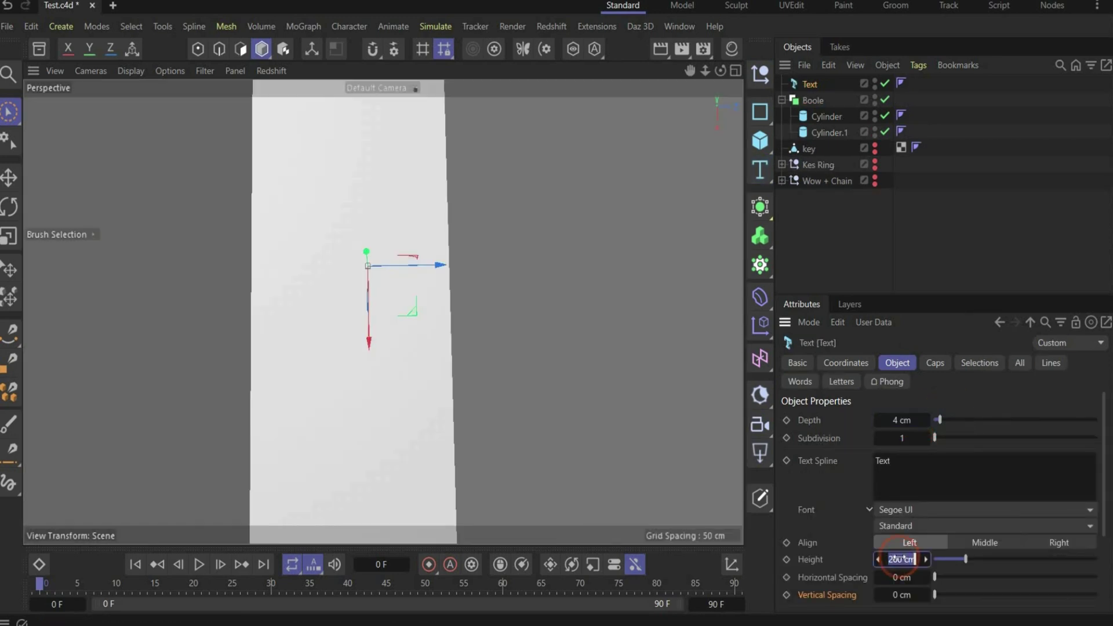
pyautogui.write('10')
pyautogui.press('Return')
pyautogui.keyDown('alt'); pyautogui.moveTo(455, 256); pyautogui.dragTo(468, 193); pyautogui.keyUp('alt')
# Change the text object's wording to "2024" and set its font to Oswald Bold.
pyautogui.click(891, 461)
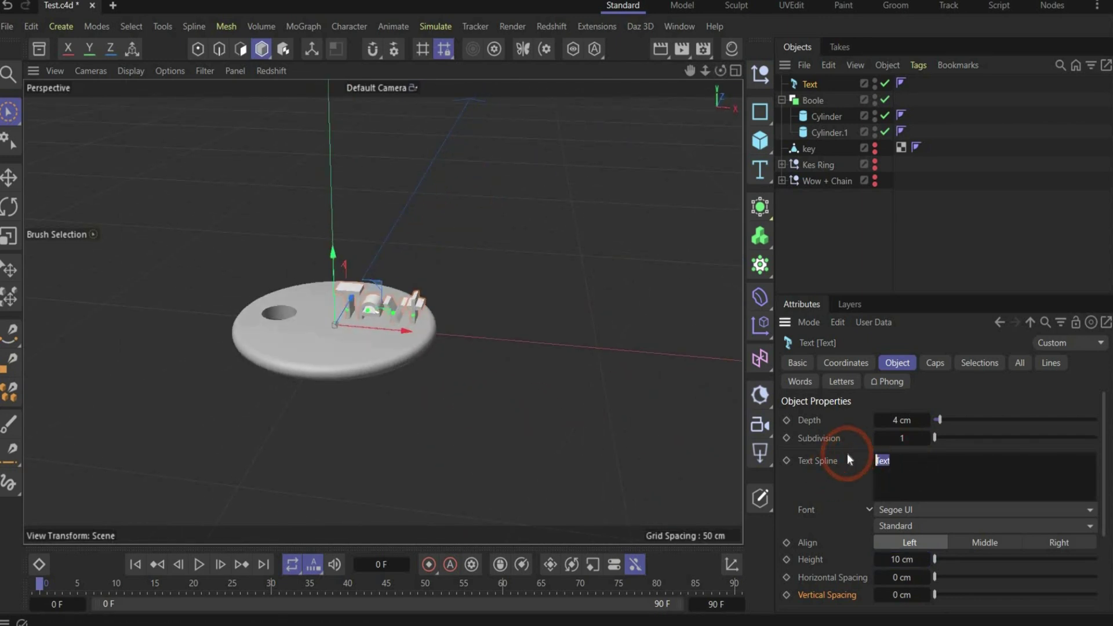
pyautogui.write('2024')
pyautogui.press('Return')
pyautogui.click(920, 506)
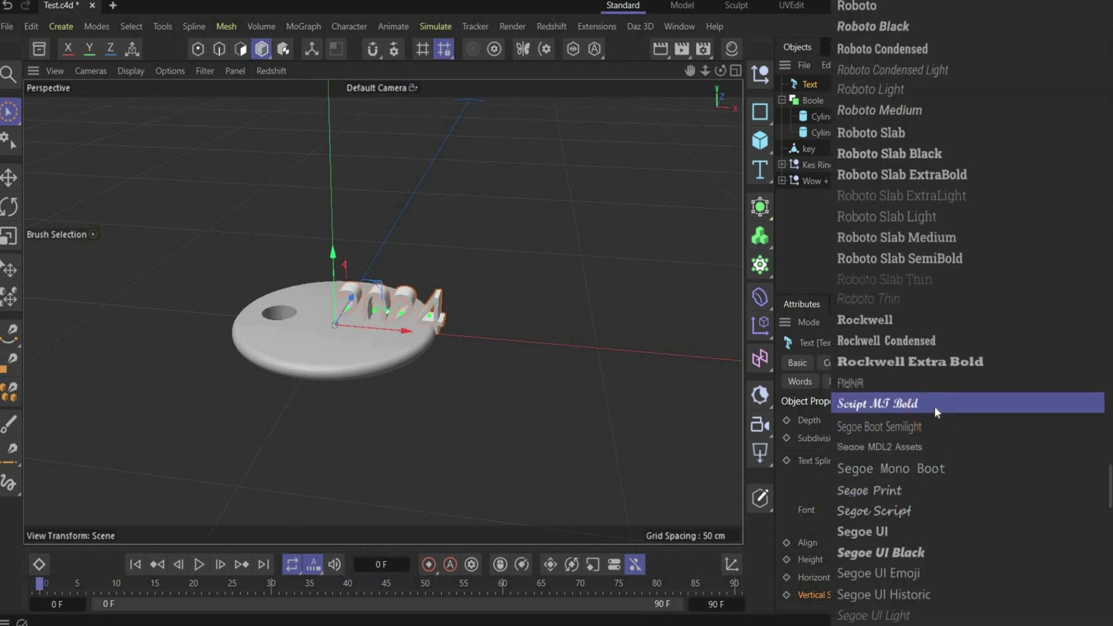
pyautogui.scroll(15, 934, 406)
pyautogui.scroll(8, 934, 406)
pyautogui.scroll(-8, 934, 406)
pyautogui.click(918, 494)
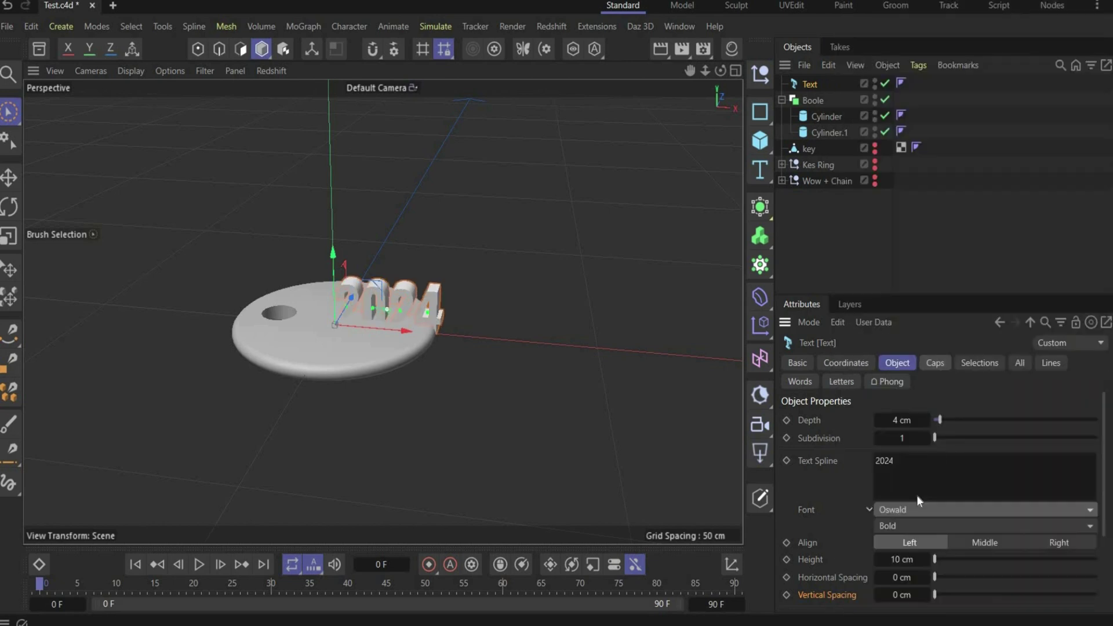
# Give the 2024 text's caps a round bevel with a size of 1.5 cm and 10 subdivisions.
pyautogui.click(934, 361)
pyautogui.click(882, 558)
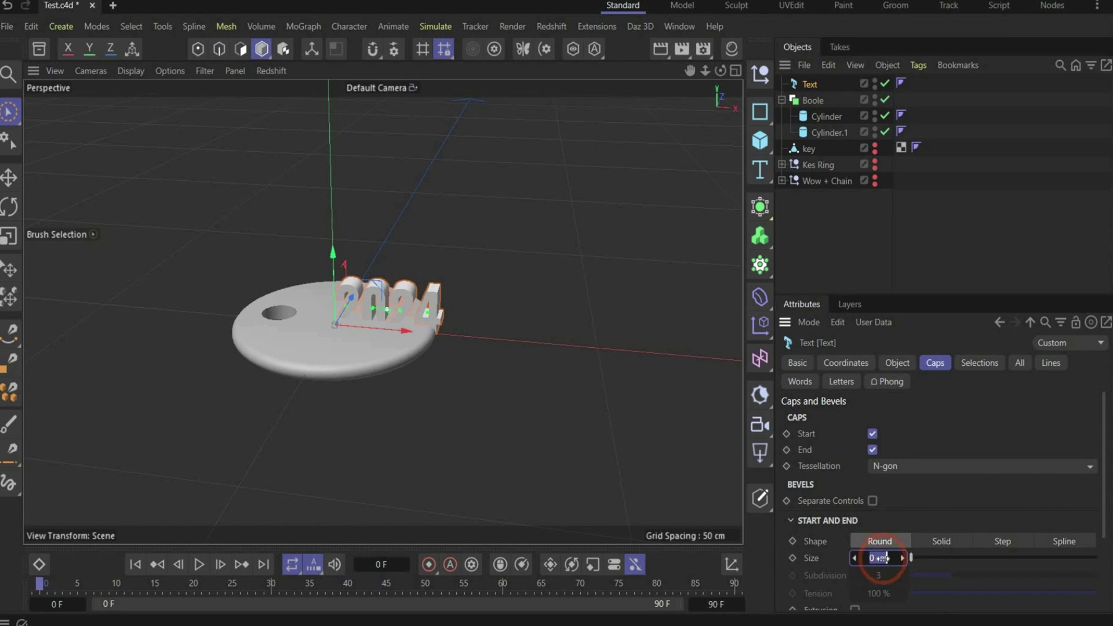
pyautogui.write('1.5')
pyautogui.press('Return')
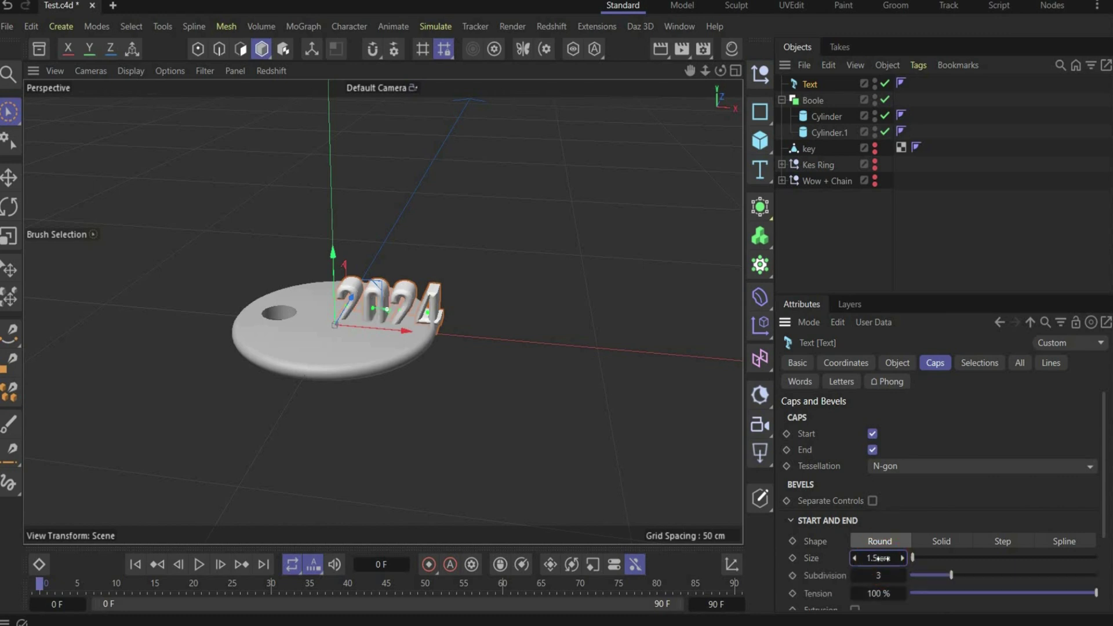
pyautogui.click(878, 575)
pyautogui.write('10')
pyautogui.press('Return')
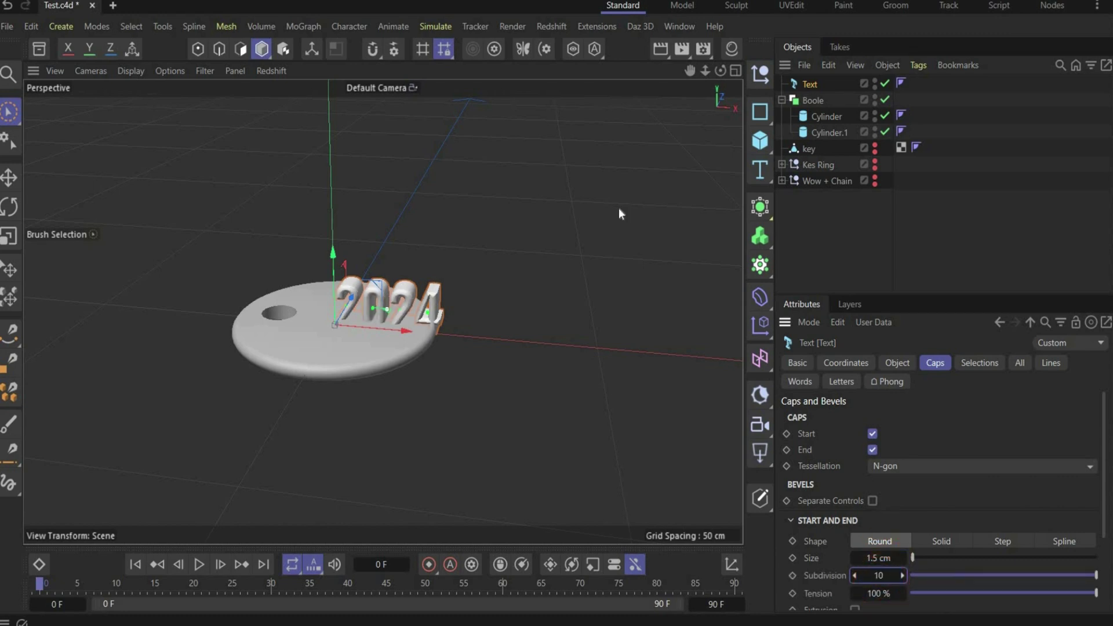
# Rotate the 2024 text to a pitch of -90° and a heading of 90° so it lies flat on the tag.
pyautogui.click(898, 363)
pyautogui.click(846, 362)
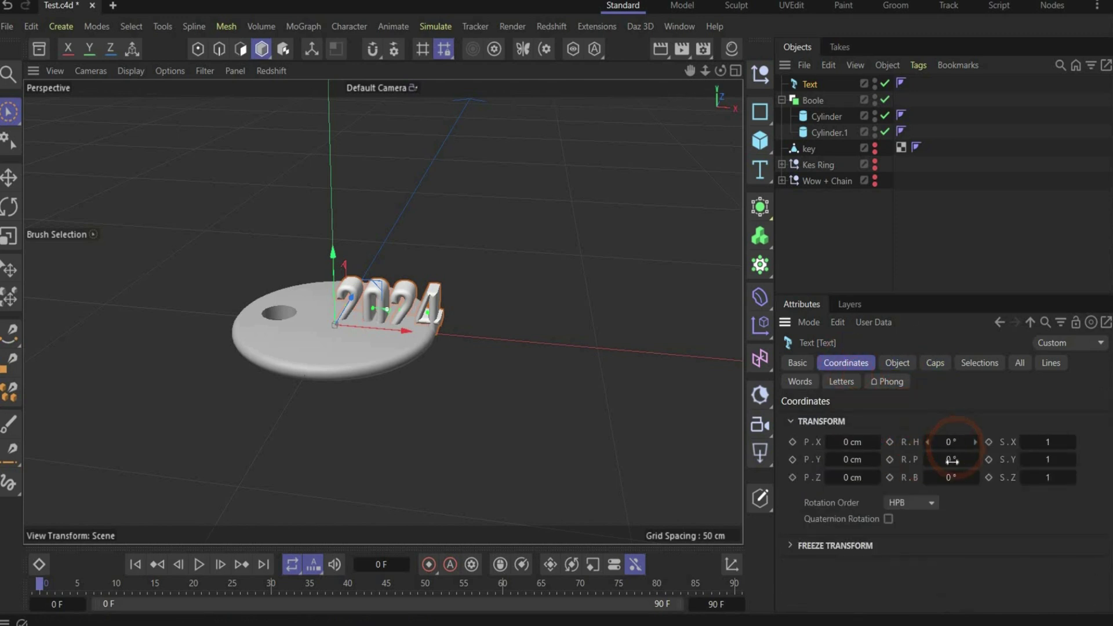
pyautogui.click(952, 460)
pyautogui.write('-90')
pyautogui.press('Return')
pyautogui.click(951, 442)
pyautogui.write('90')
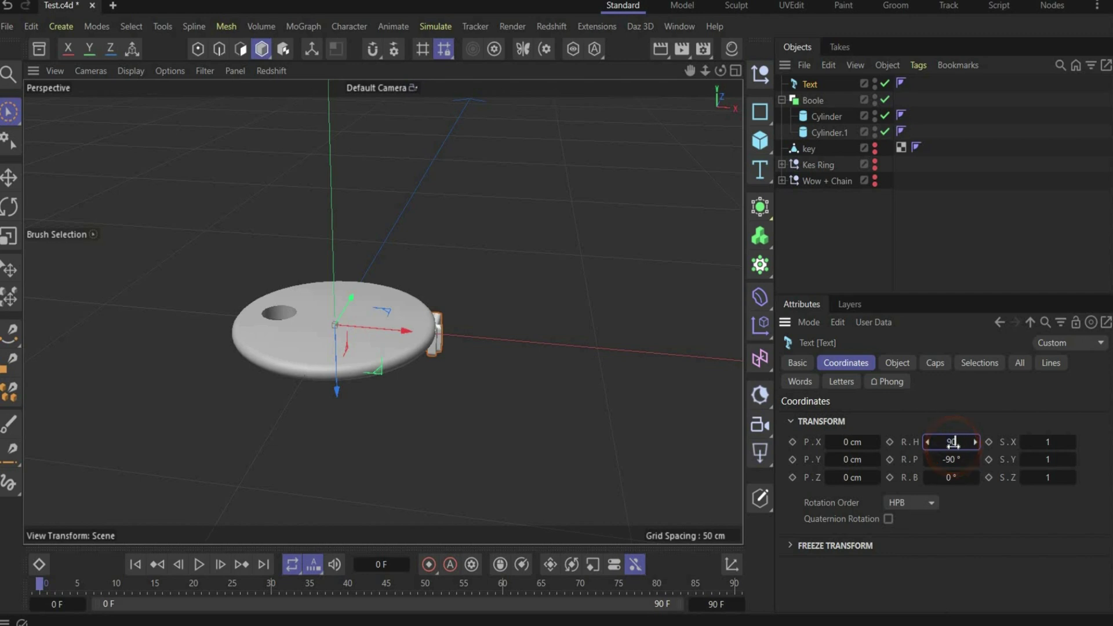
pyautogui.press('Return')
# Centre the 2024 text on the tag's face below the hole, at about X 6.6 cm, Y 1.8 cm and Z -9.6 cm.
pyautogui.moveTo(720, 70); pyautogui.dragTo(463, 142)
pyautogui.moveTo(410, 273); pyautogui.dragTo(362, 282)
pyautogui.moveTo(307, 225); pyautogui.dragTo(306, 259)
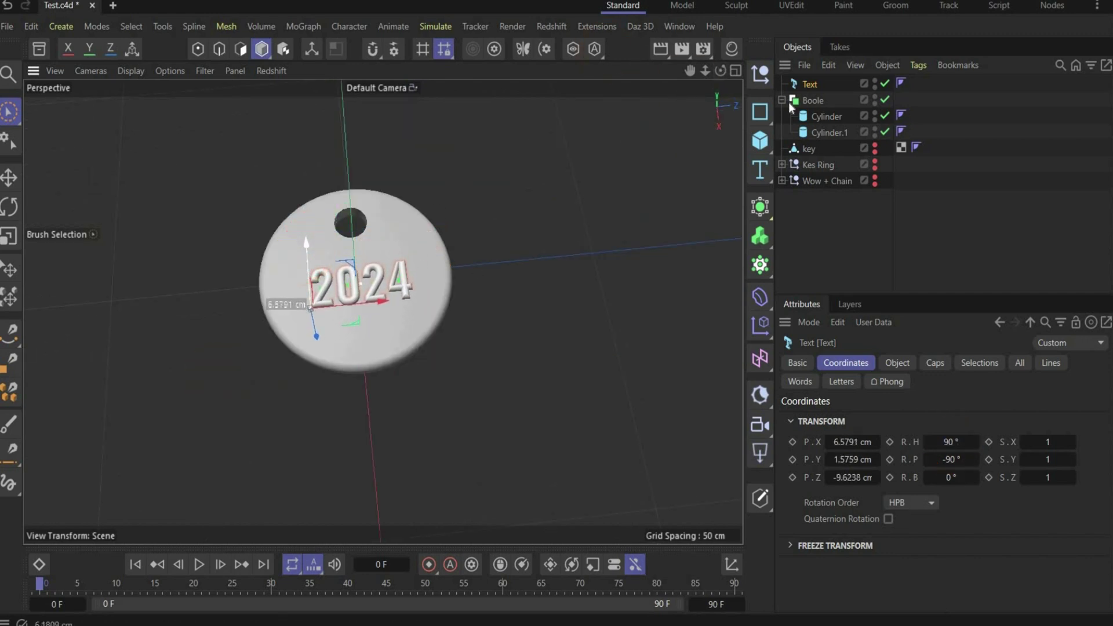
pyautogui.moveTo(721, 71)
pyautogui.mouseDown()
pyautogui.moveTo(429, 204)
pyautogui.moveTo(559, 366)
pyautogui.moveTo(638, 306)
pyautogui.mouseUp()
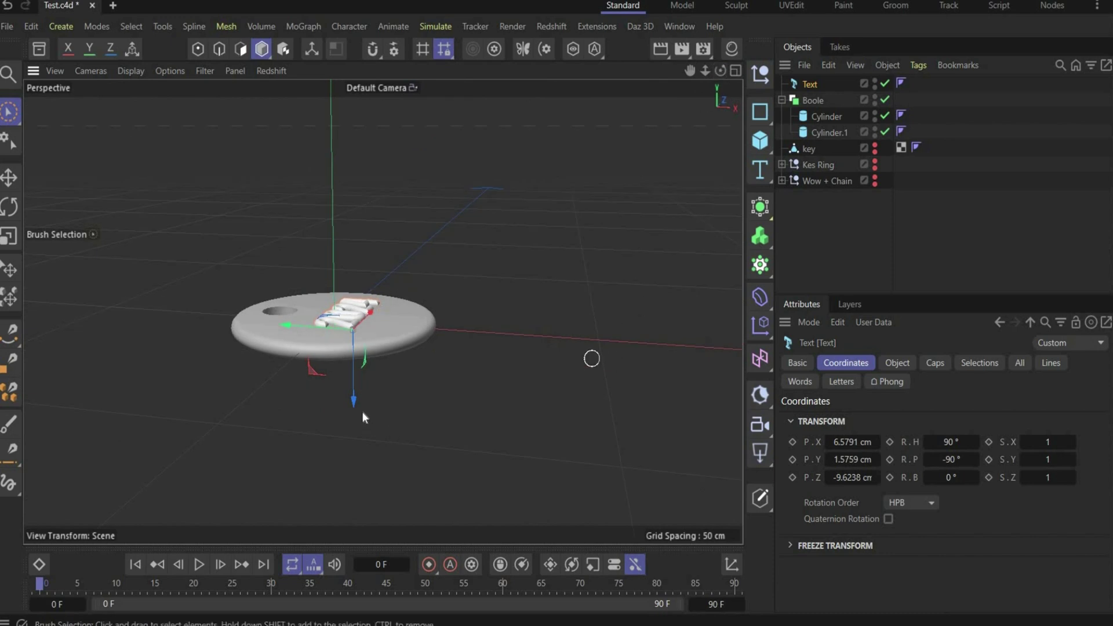
pyautogui.moveTo(357, 409); pyautogui.dragTo(355, 400)
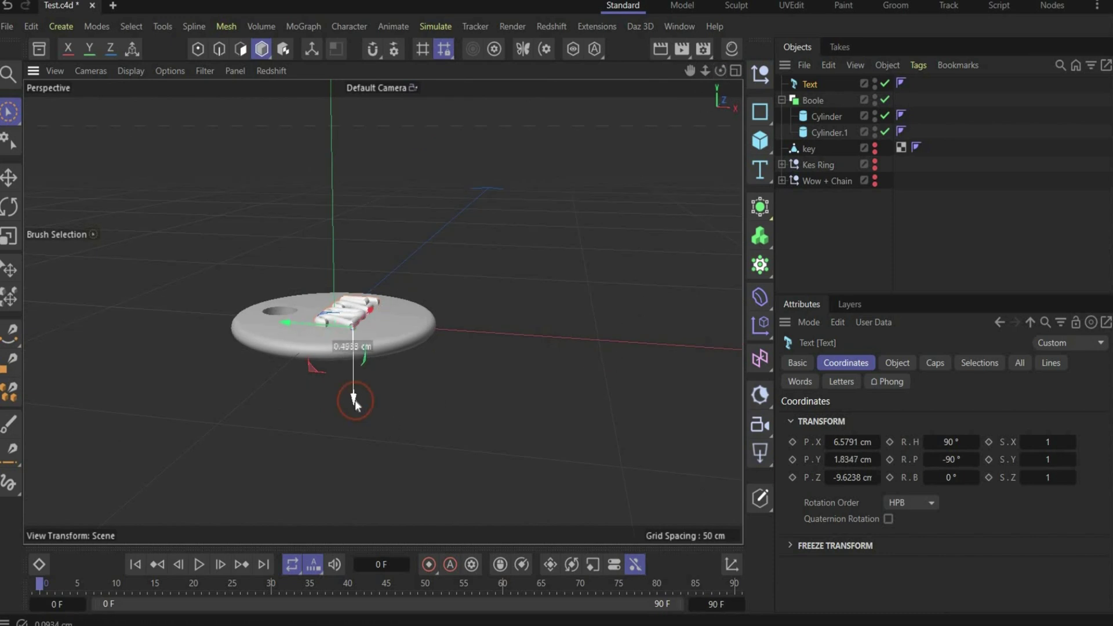
# Merge the 2024 text and the tag's Boole into a single polygon object named Circle Plate.
pyautogui.keyDown('ctrl'); pyautogui.click(827, 105); pyautogui.keyUp('ctrl')
pyautogui.rightClick(823, 104)
pyautogui.click(922, 420)
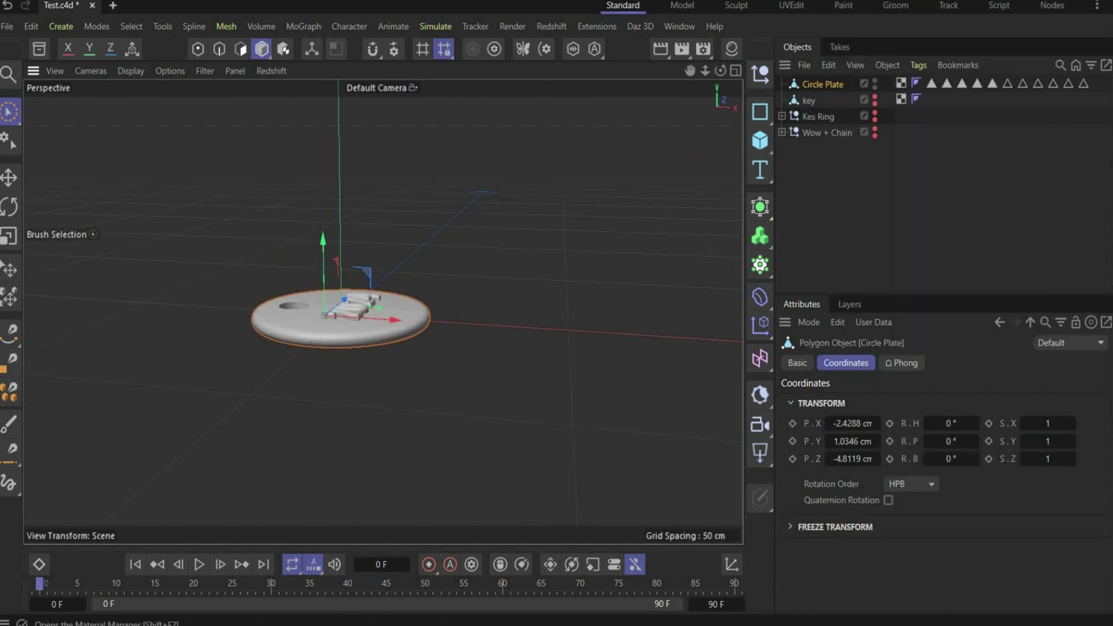
pyautogui.keyDown('alt'); pyautogui.moveTo(309, 341); pyautogui.dragTo(192, 429); pyautogui.keyUp('alt')
# Unhide the Wow + Chain group, the Kes Ring group and the key.
pyautogui.click(875, 132)
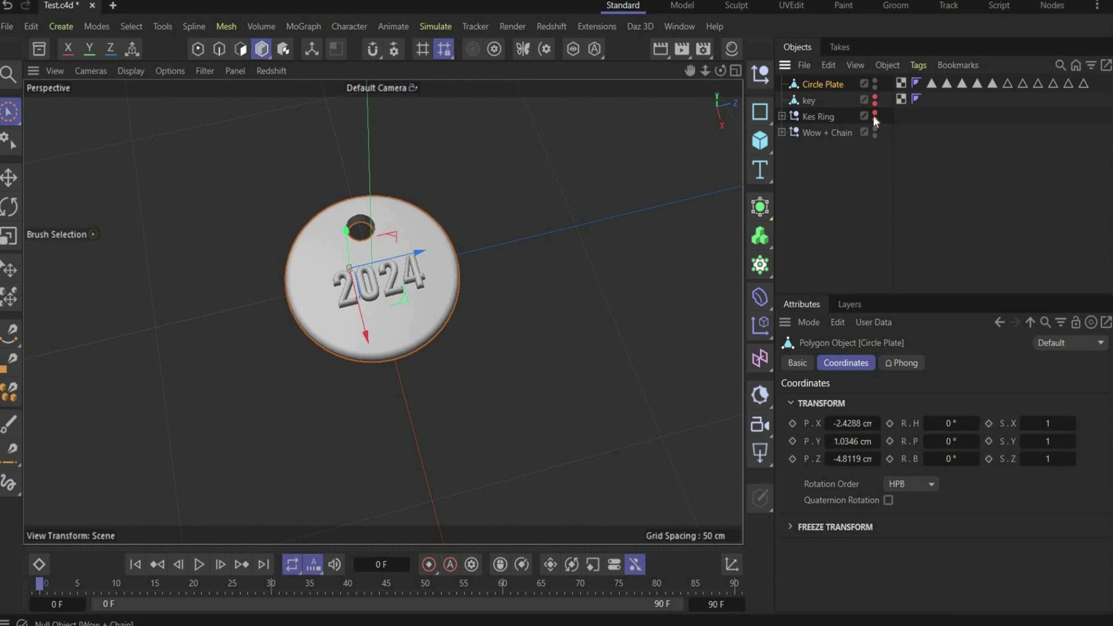
pyautogui.click(874, 115)
pyautogui.moveTo(874, 110); pyautogui.dragTo(874, 98)
pyautogui.scroll(-6, 313, 198)
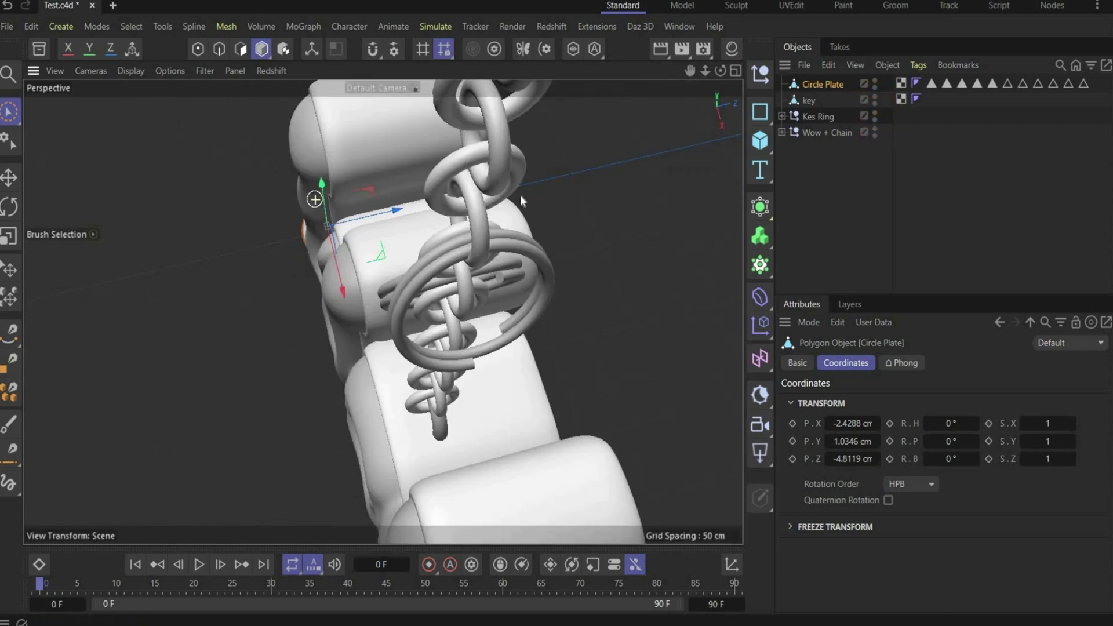
pyautogui.keyDown('alt'); pyautogui.moveTo(381, 310); pyautogui.dragTo(256, 346); pyautogui.keyUp('alt')
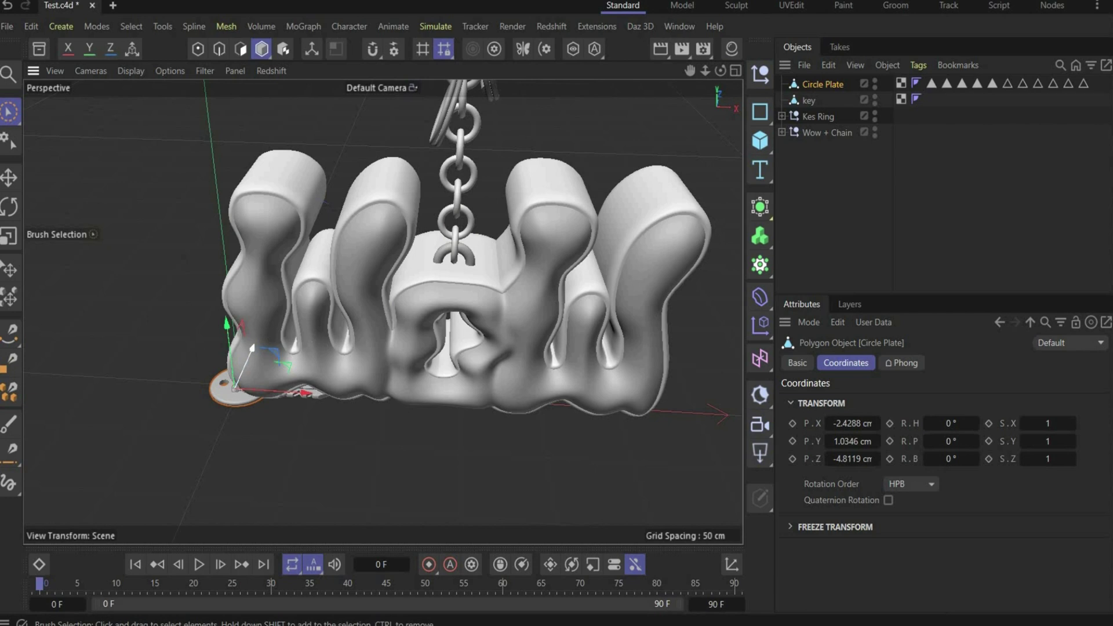
# Scale the key to 1.5 on all three axes and position it so it hangs tilted from one key ring.
pyautogui.click(810, 101)
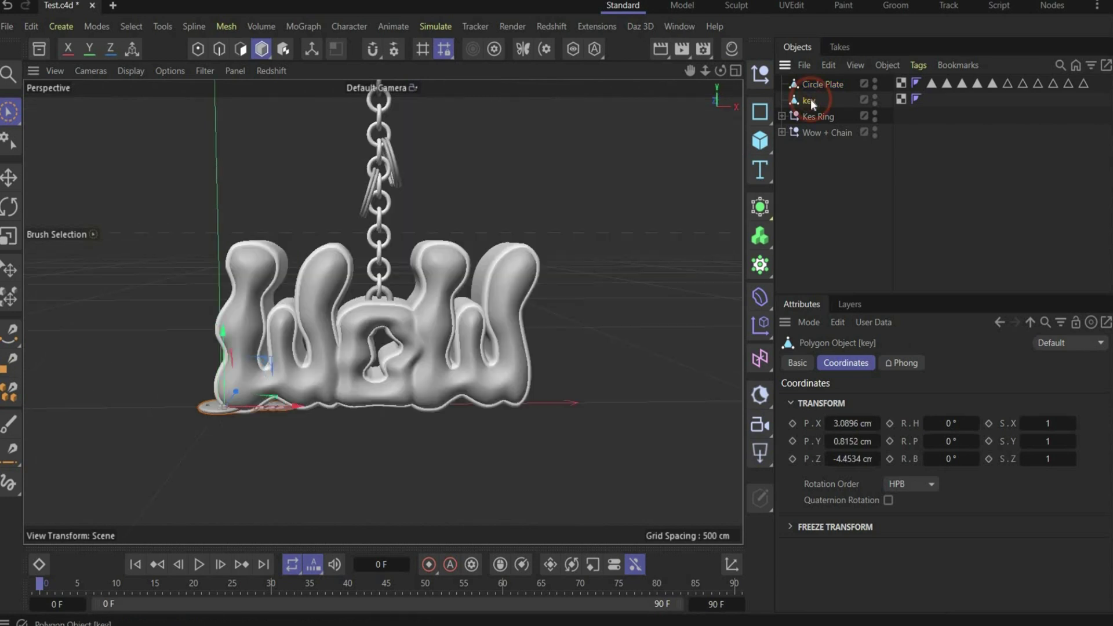
pyautogui.click(1046, 423)
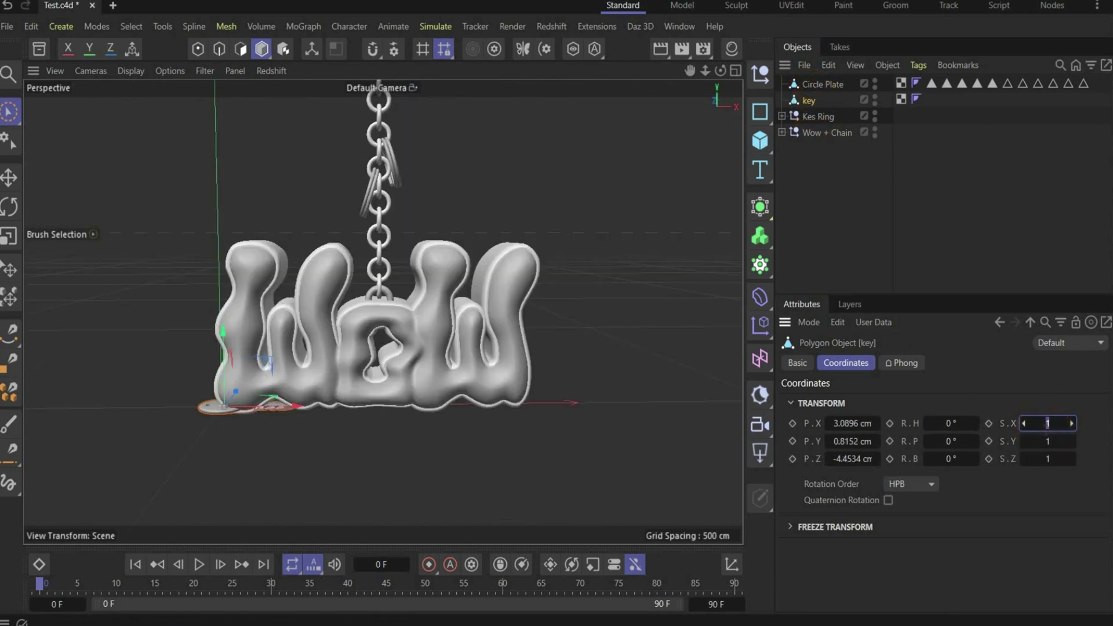
pyautogui.write('1.5')
pyautogui.press('Return')
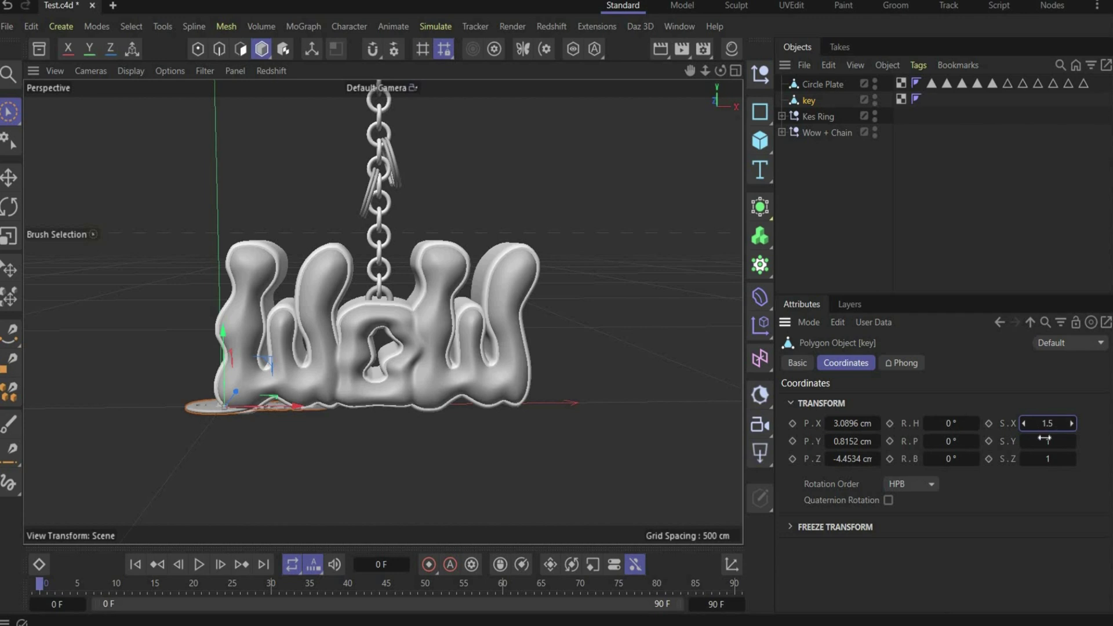
pyautogui.click(1046, 441)
pyautogui.write('1.5')
pyautogui.press('Return')
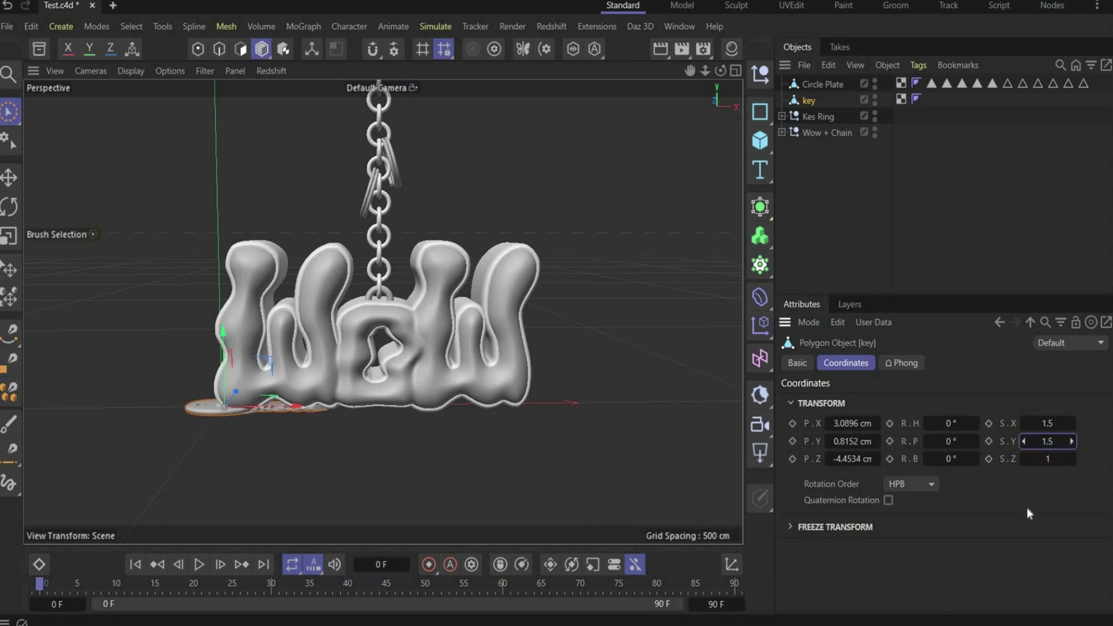
pyautogui.click(1047, 458)
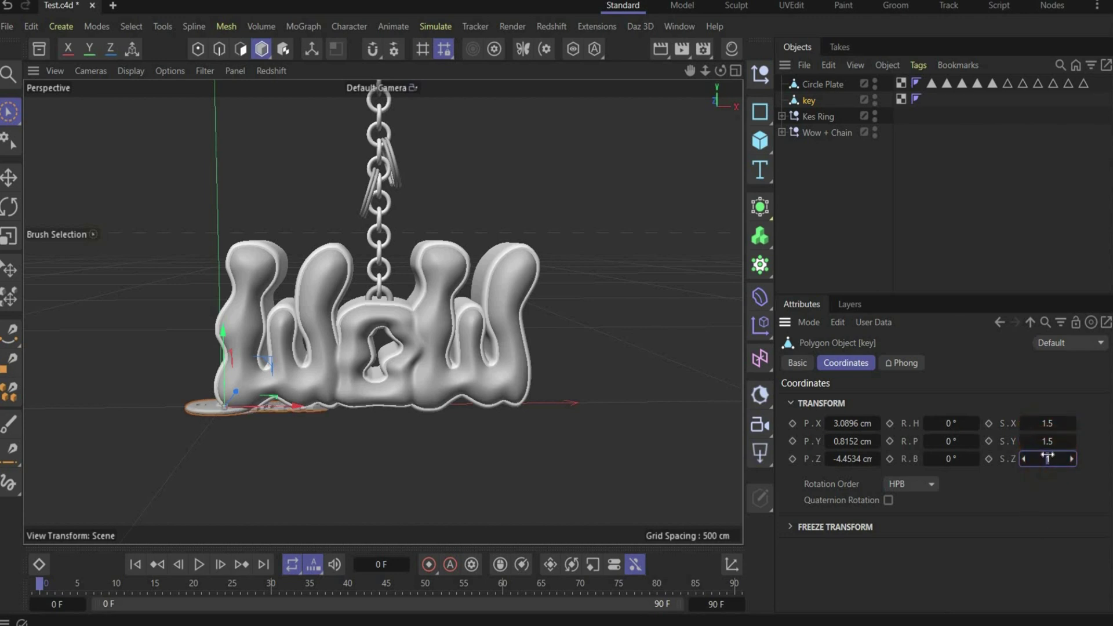
pyautogui.press('Return')
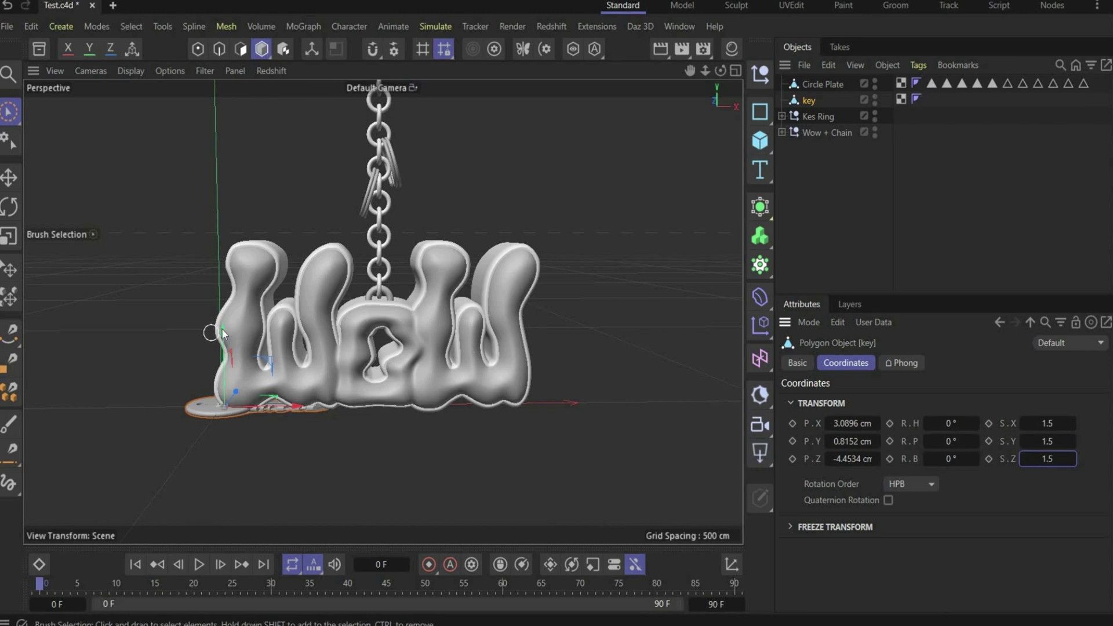
pyautogui.moveTo(222, 332); pyautogui.dragTo(221, 107)
pyautogui.moveTo(296, 185); pyautogui.dragTo(478, 214)
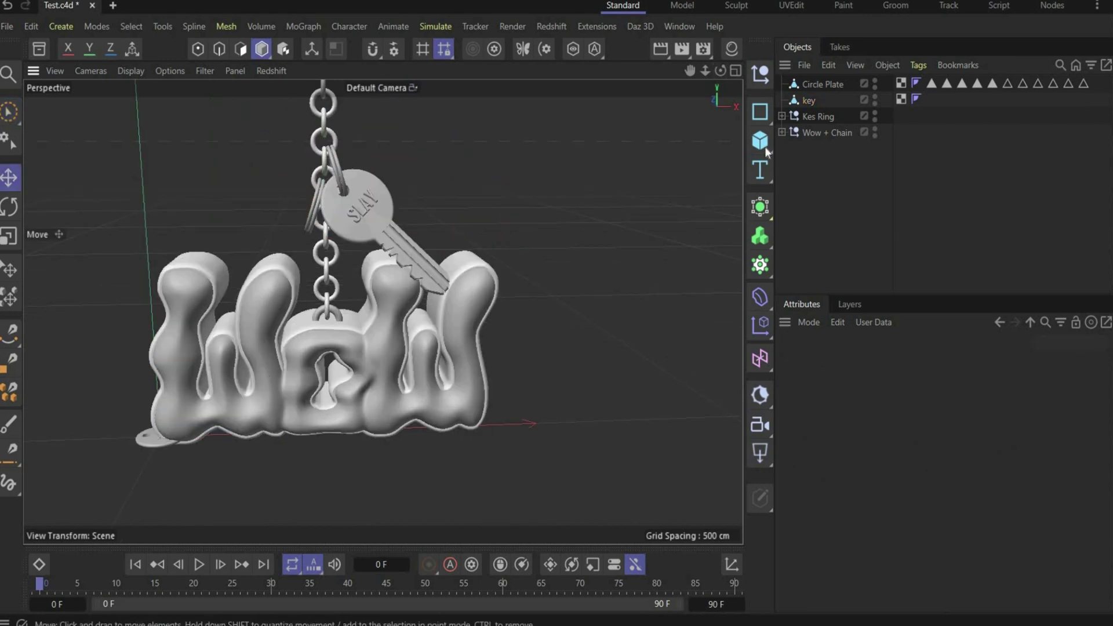
# Scale the Circle Plate to 1.5 on all three axes and position it upright so it hangs from the other key ring.
pyautogui.click(818, 85)
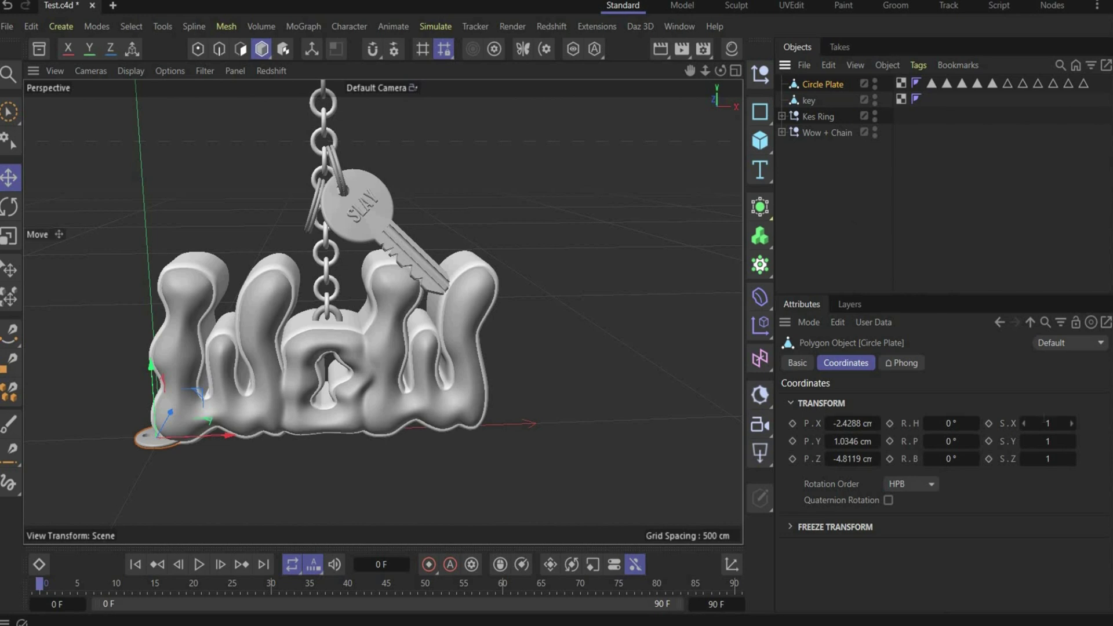
pyautogui.doubleClick(1047, 424)
pyautogui.write('1.5')
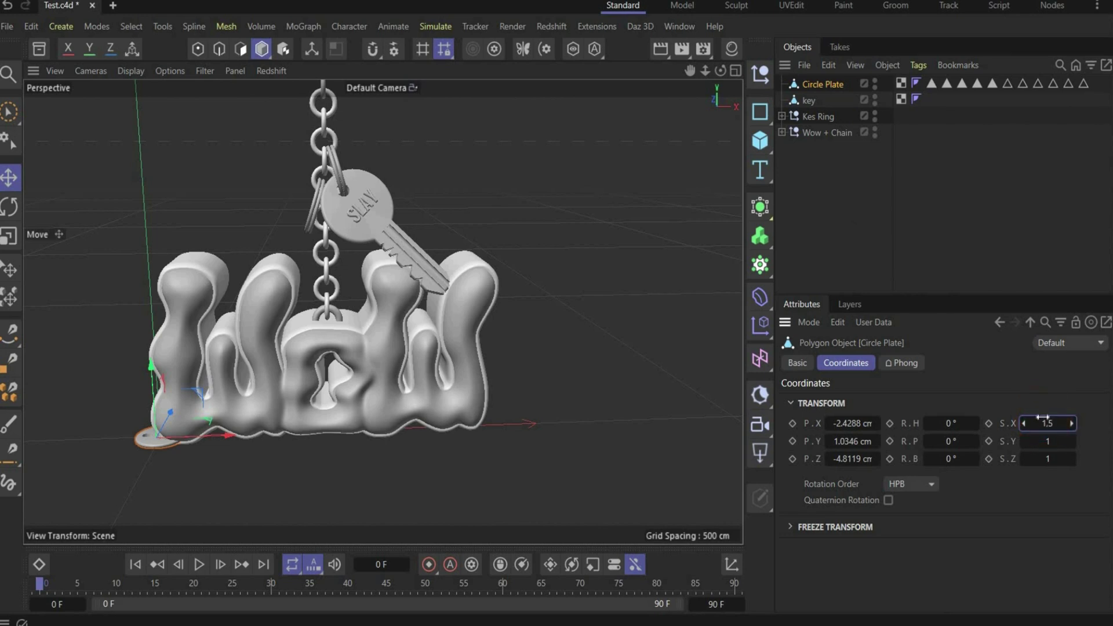
pyautogui.press('Return')
pyautogui.doubleClick(1044, 441)
pyautogui.write('1.5')
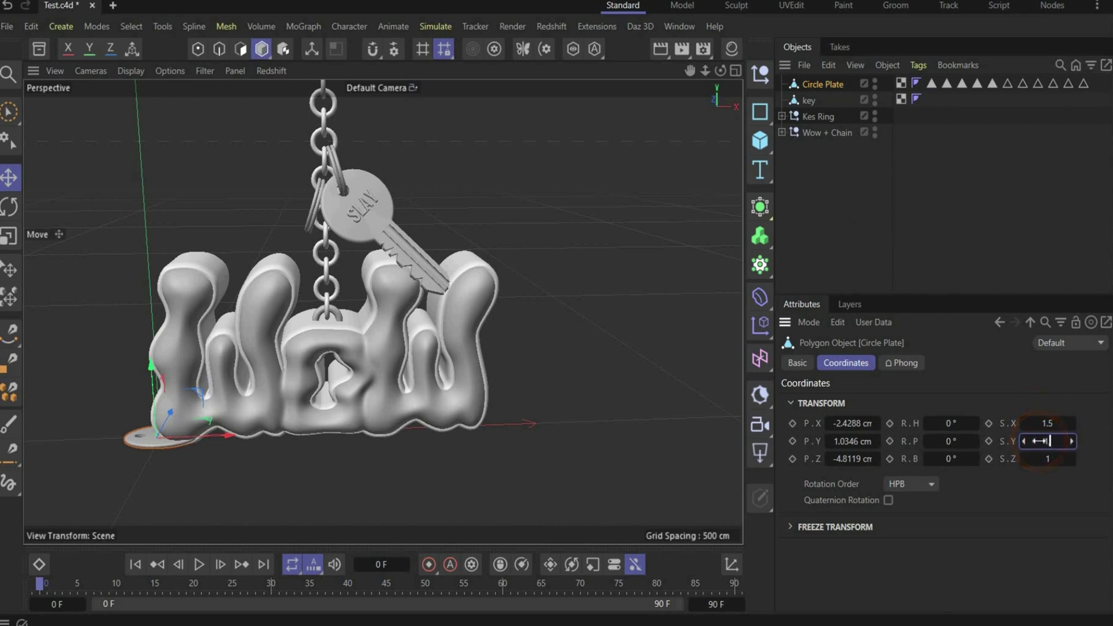
pyautogui.press('Return')
pyautogui.doubleClick(1045, 459)
pyautogui.write('1.5')
pyautogui.press('Return')
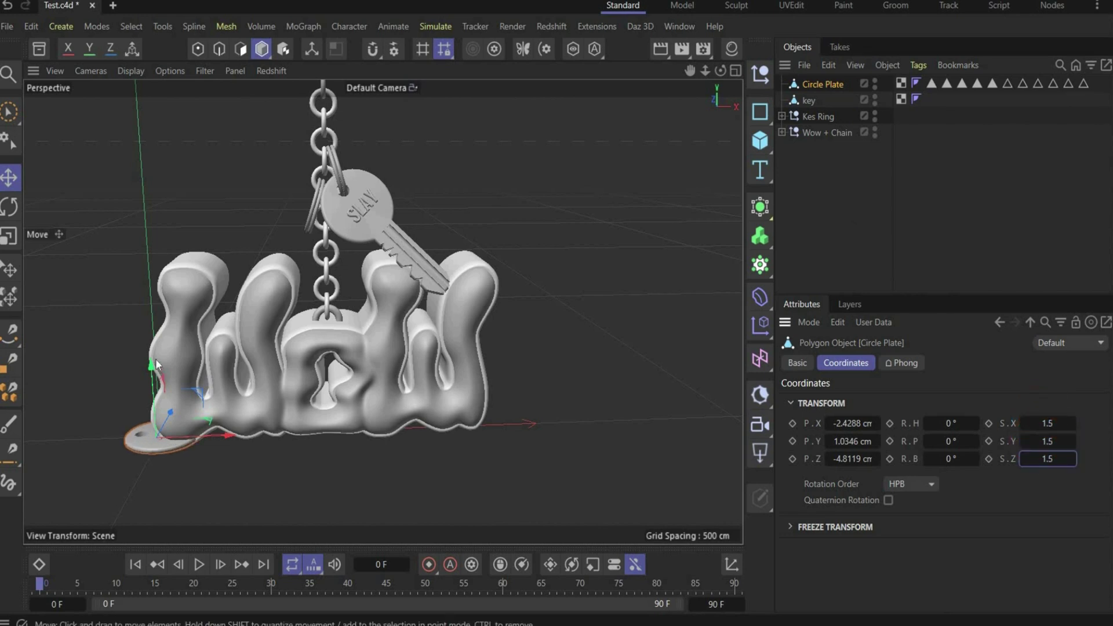
pyautogui.moveTo(155, 364); pyautogui.dragTo(146, 116)
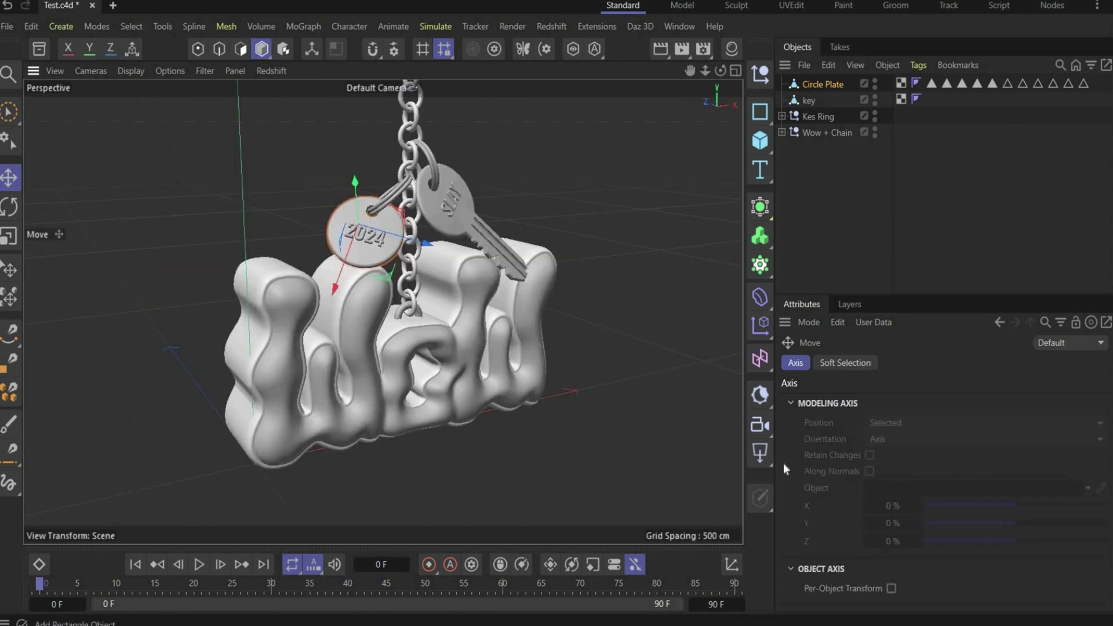
# Add a Redshift camera framing the keychain and set the render output to 1080 × 1080 pixels.
pyautogui.click(756, 426)
pyautogui.click(703, 50)
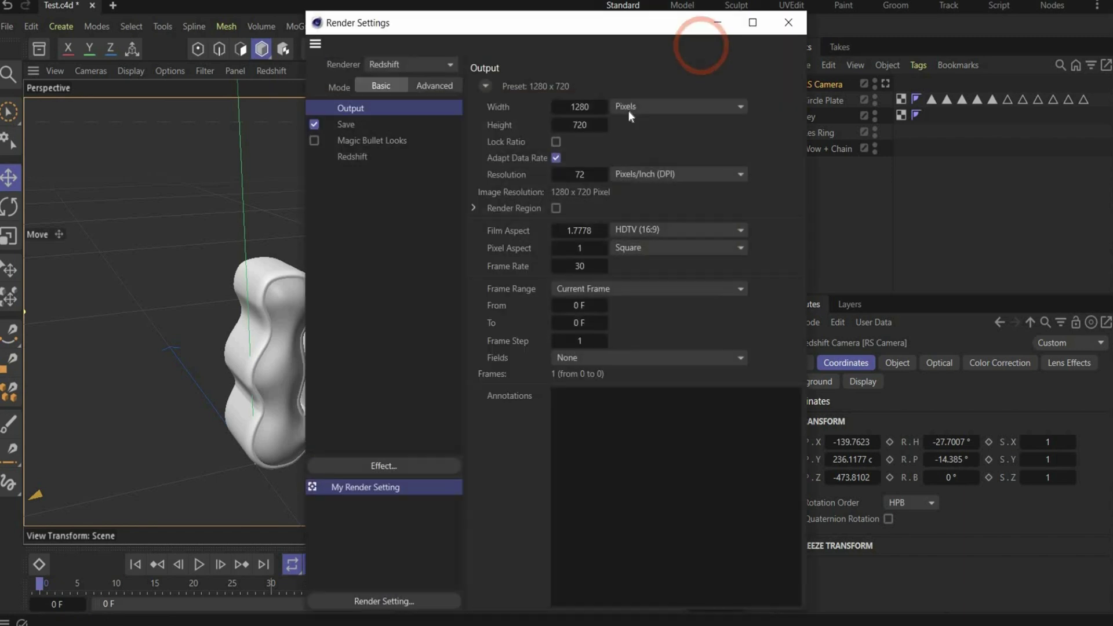
pyautogui.click(580, 106)
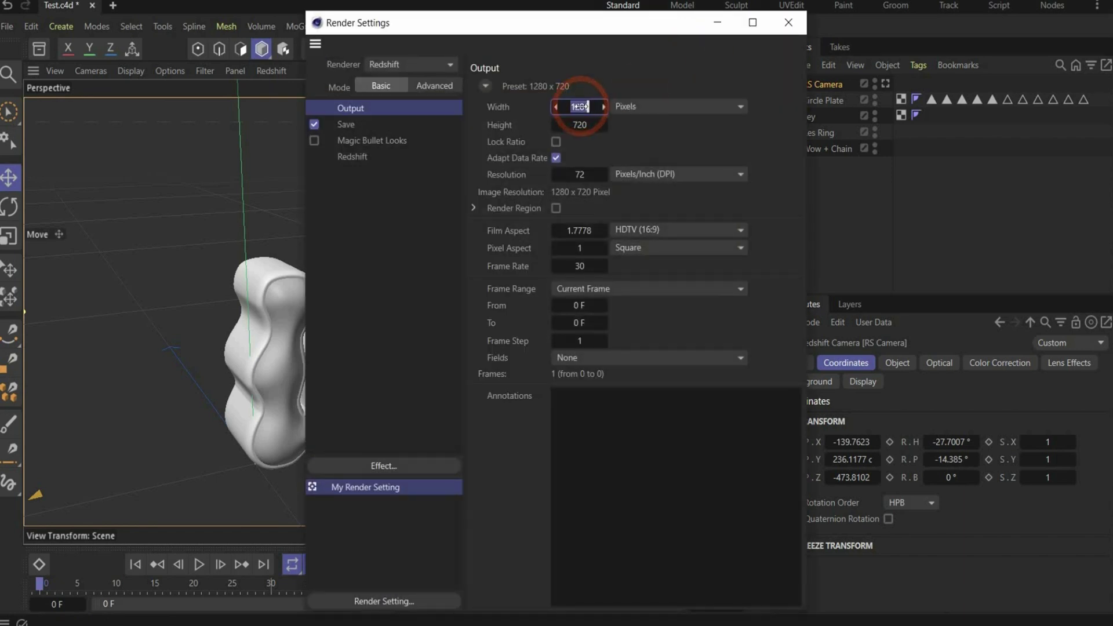
pyautogui.write('1080')
pyautogui.press('Return')
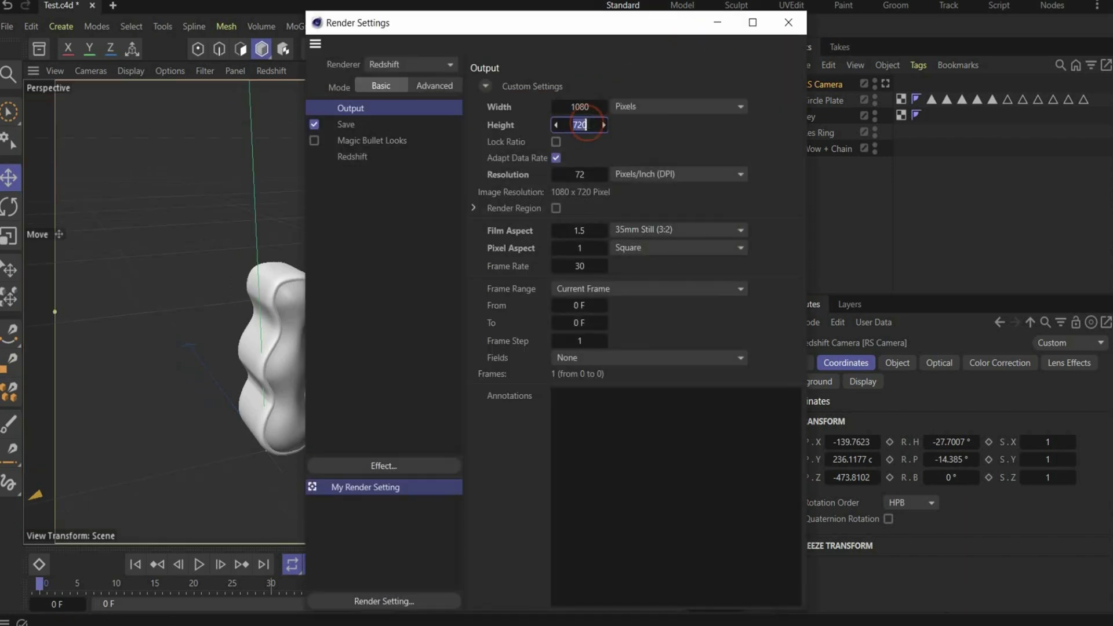
pyautogui.click(582, 125)
pyautogui.write('1080')
pyautogui.press('Return')
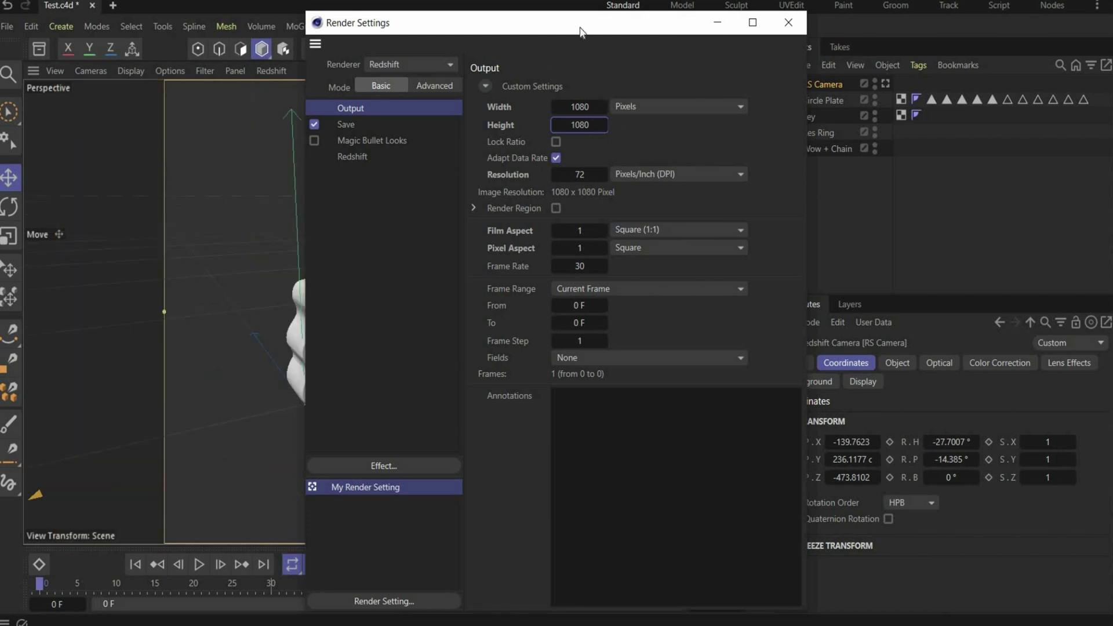
pyautogui.click(801, 23)
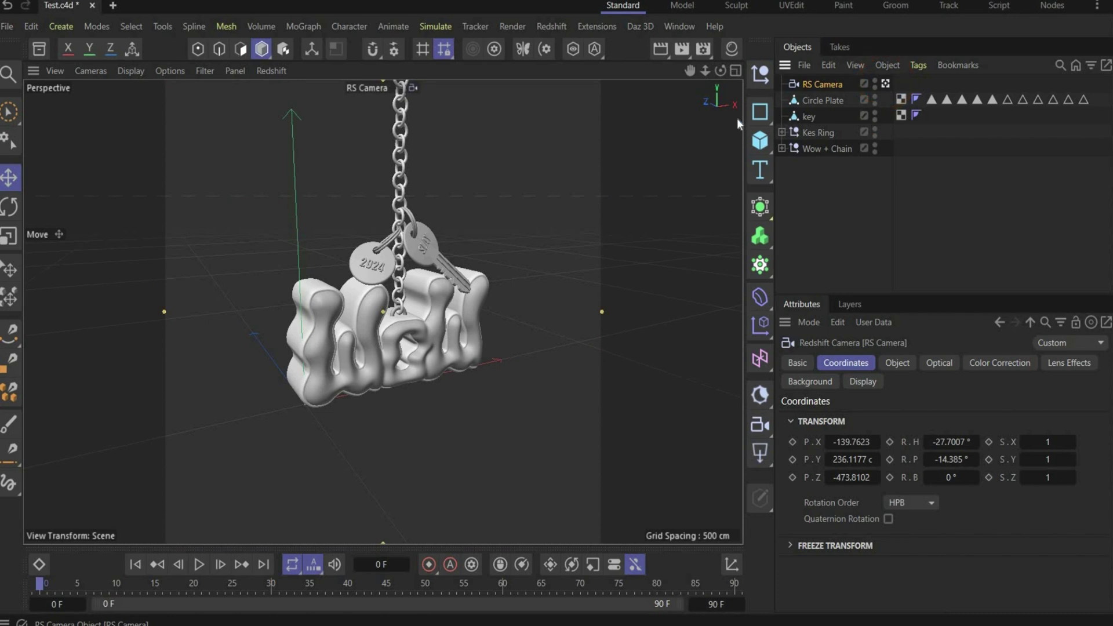
pyautogui.scroll(4, 260, 120)
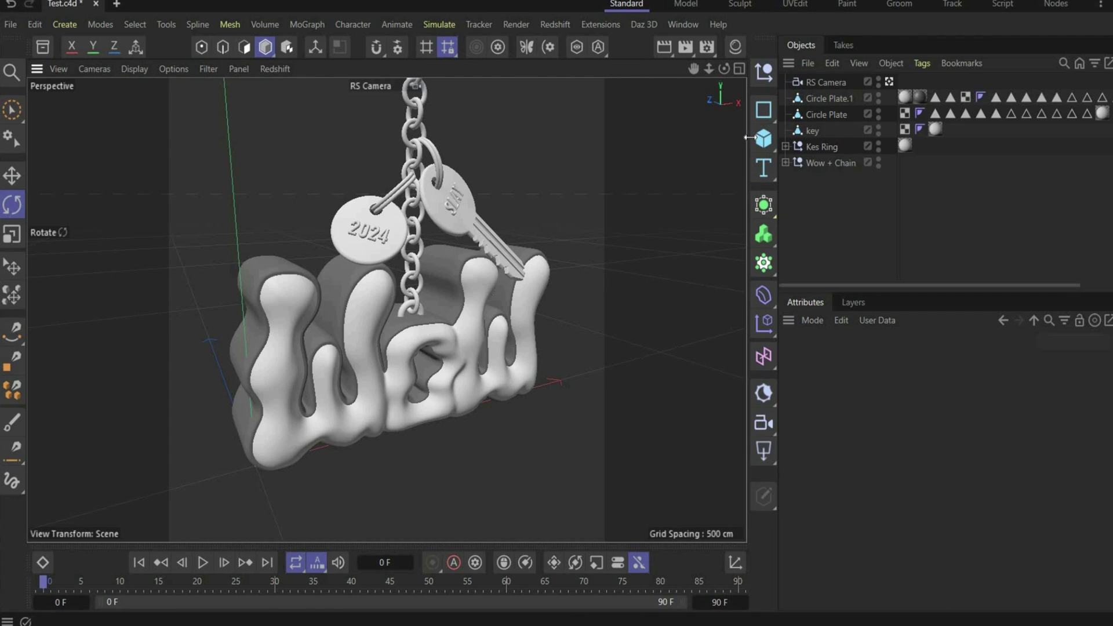
# Examine the Inside material's shader graph and the material assignments of the objects in the Wow + Chain group.
pyautogui.click(736, 46)
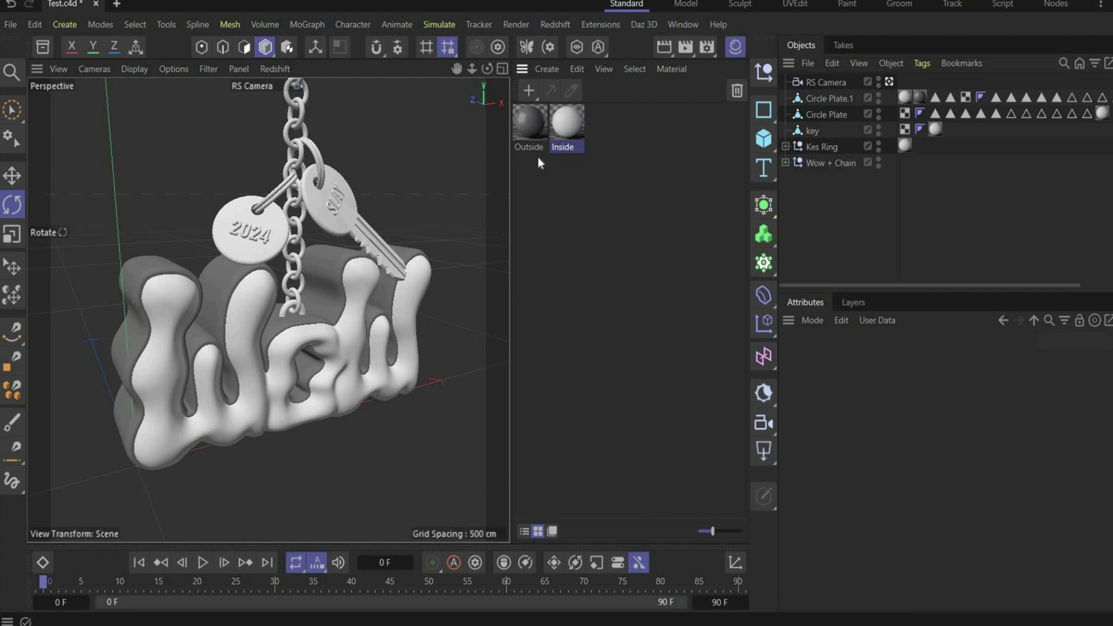
pyautogui.doubleClick(561, 130)
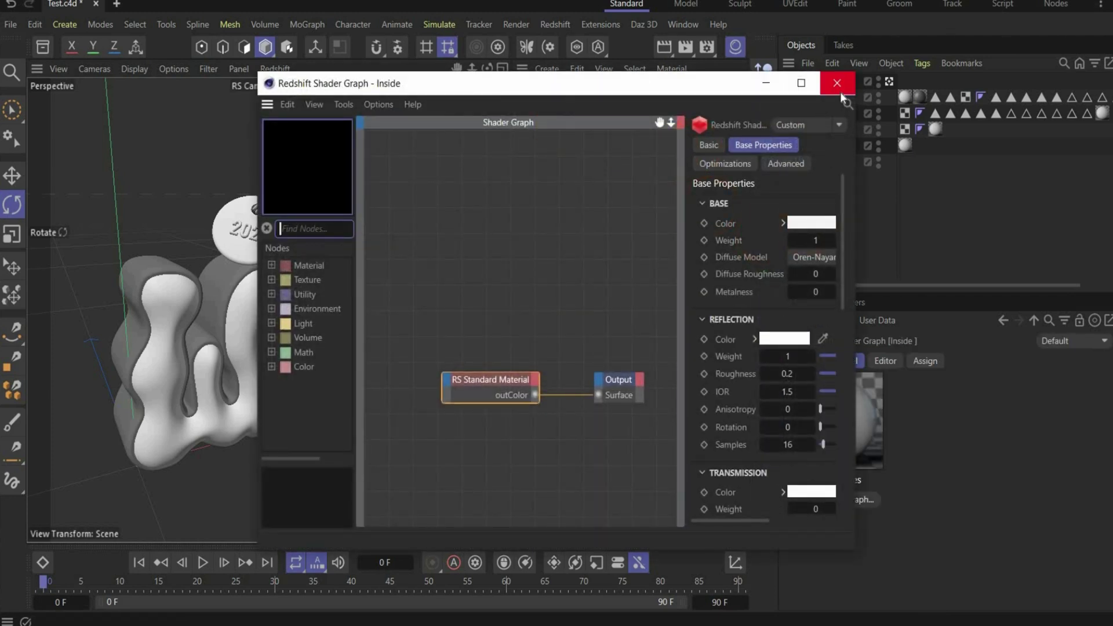
pyautogui.click(836, 83)
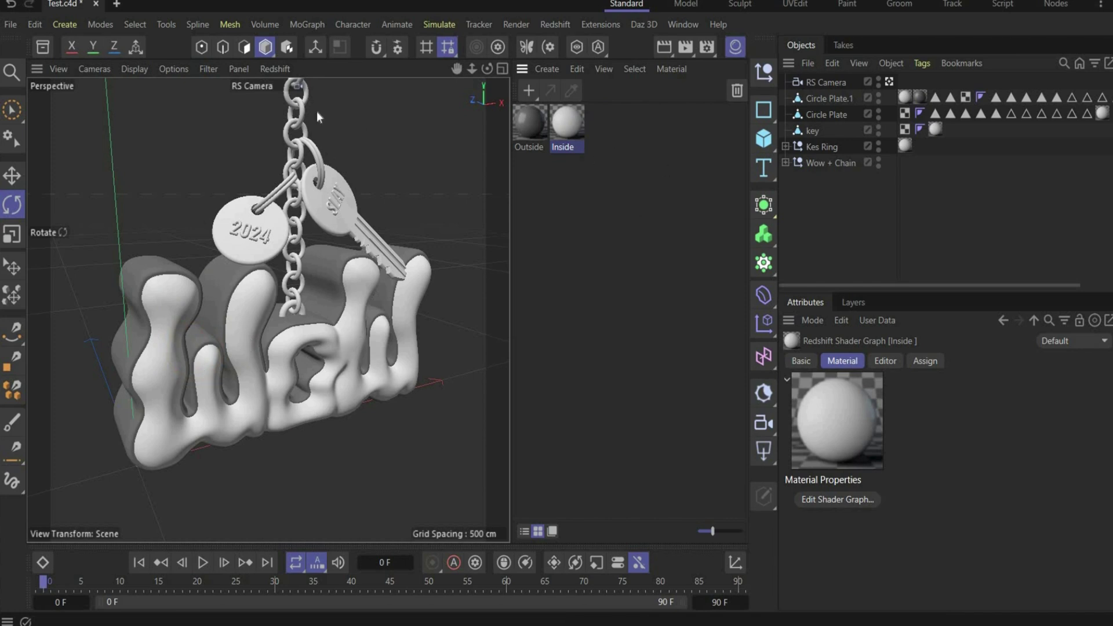
pyautogui.click(786, 162)
pyautogui.click(825, 217)
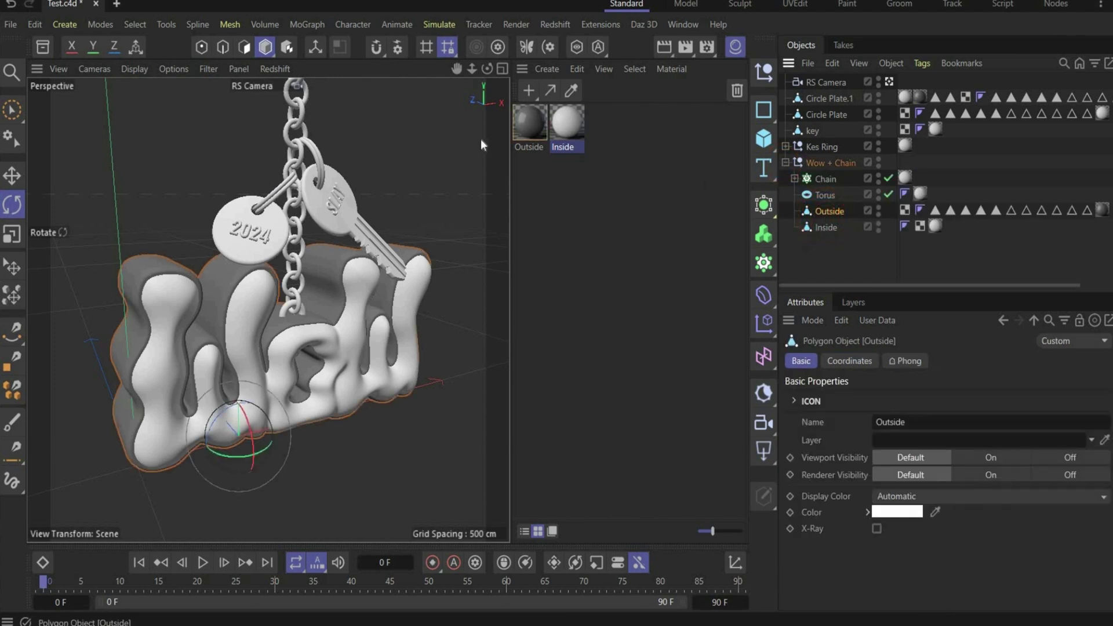
pyautogui.click(735, 47)
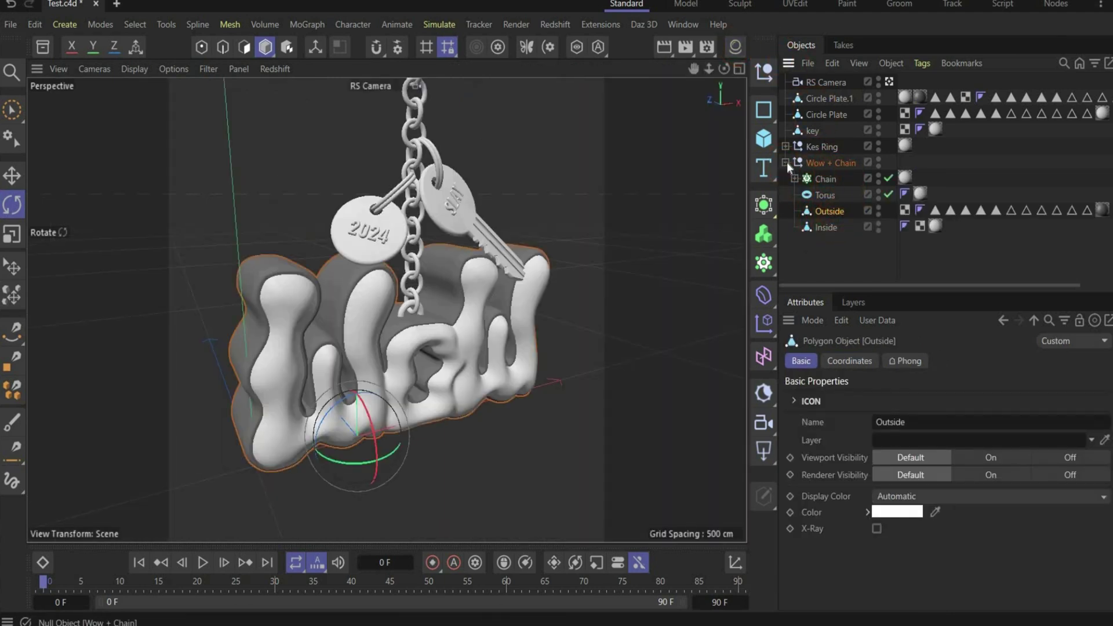
pyautogui.click(786, 162)
# Merge both Circle Plate objects, the key, Kes Ring and Wow + Chain into one polygon object, deleting the originals.
pyautogui.click(826, 102)
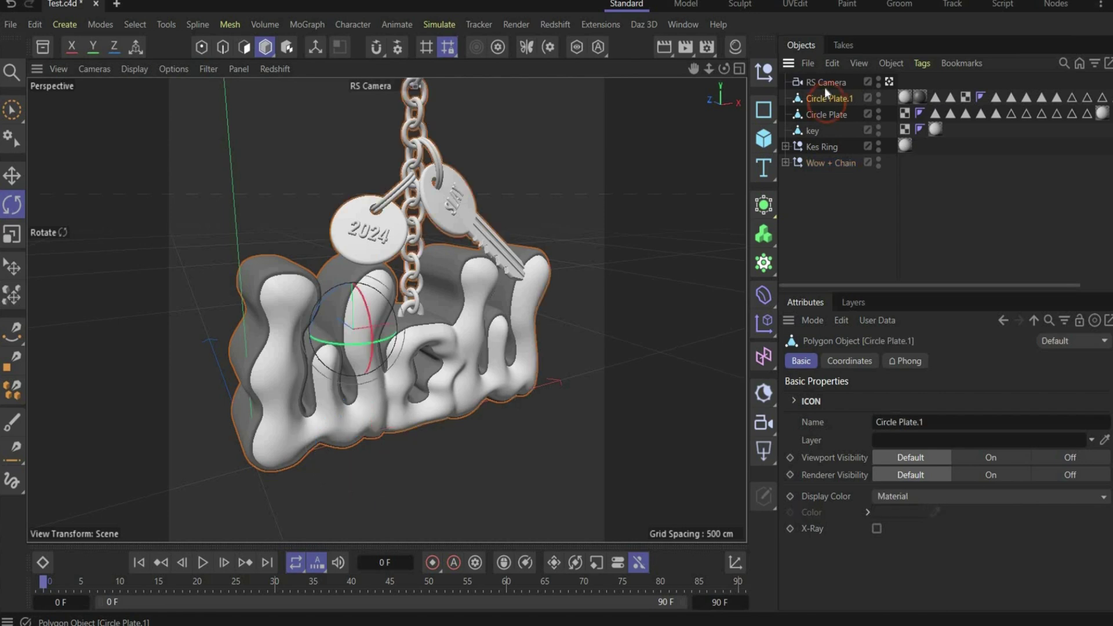
pyautogui.keyDown('shift'); pyautogui.click(822, 161); pyautogui.keyUp('shift')
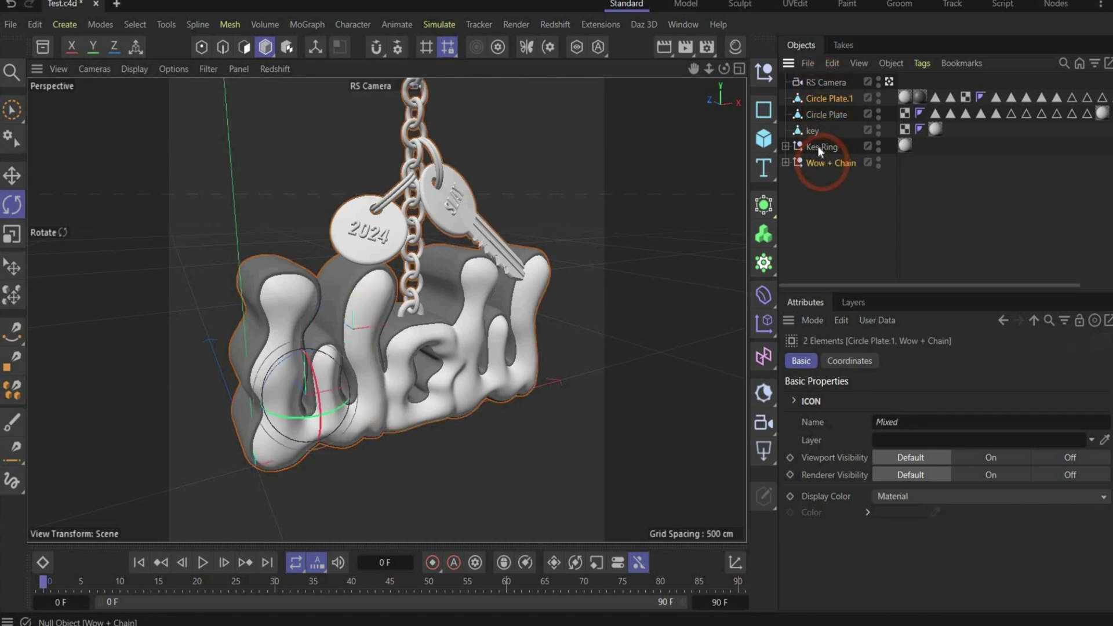
pyautogui.rightClick(825, 131)
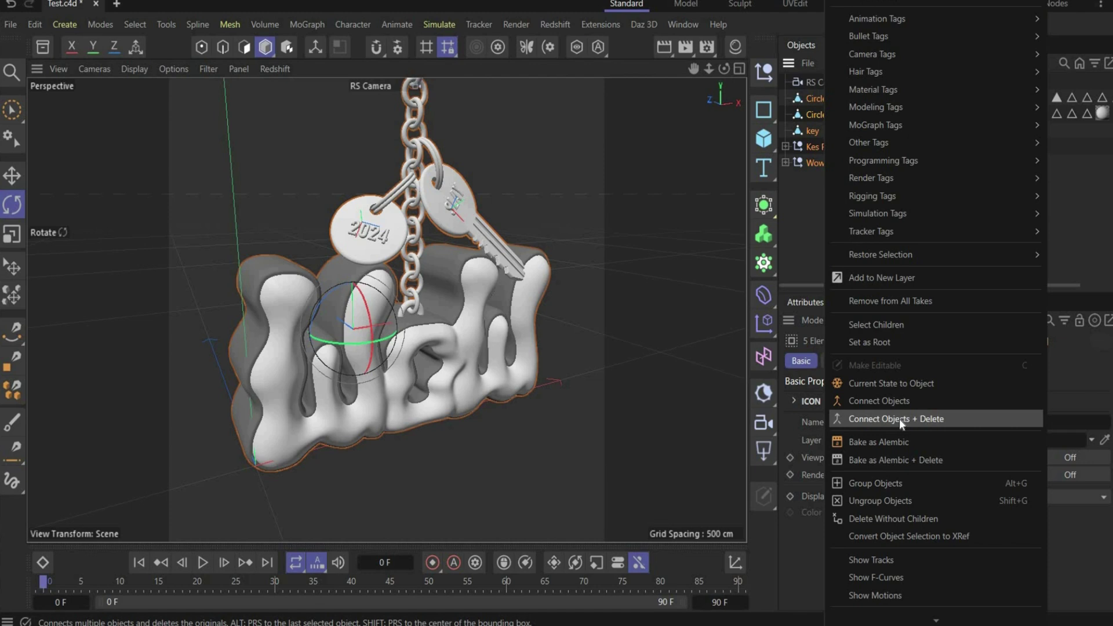
pyautogui.click(898, 403)
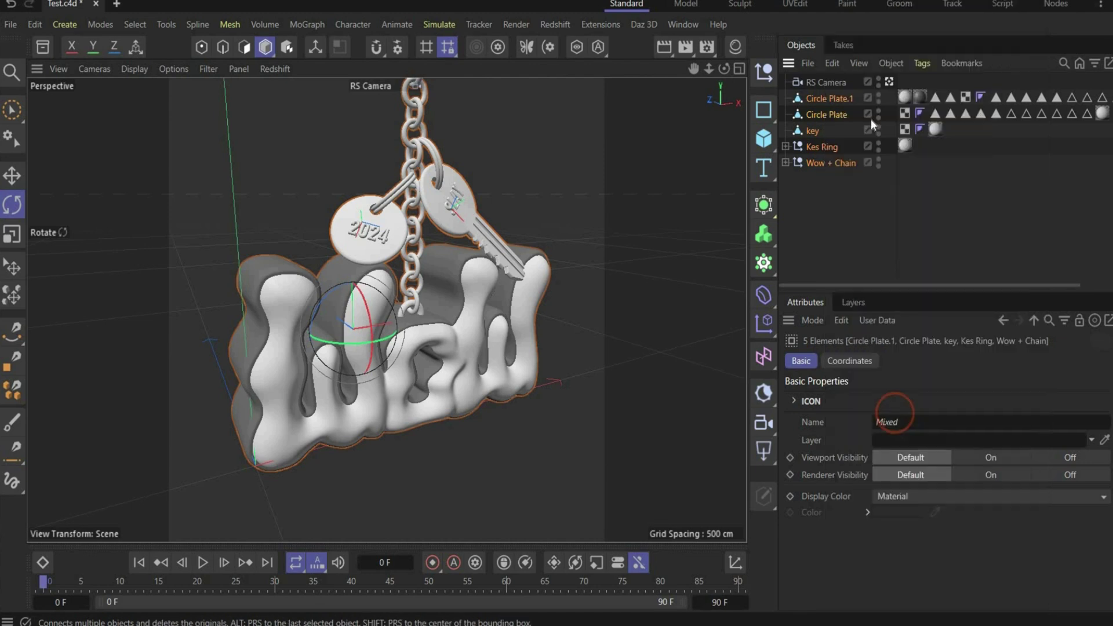
pyautogui.rightClick(836, 96)
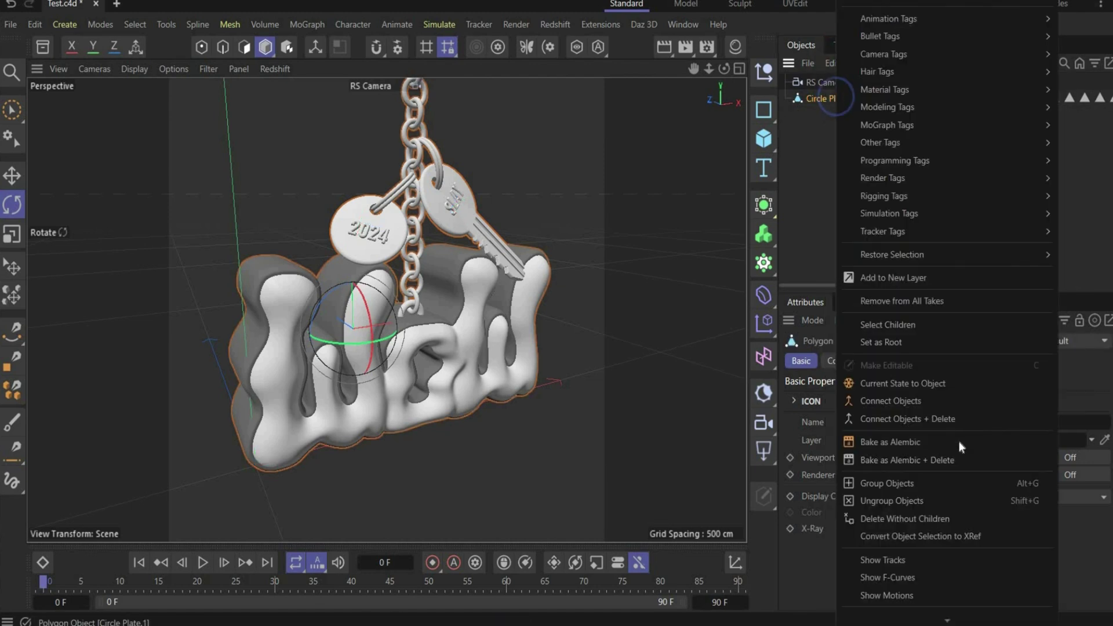
pyautogui.click(795, 147)
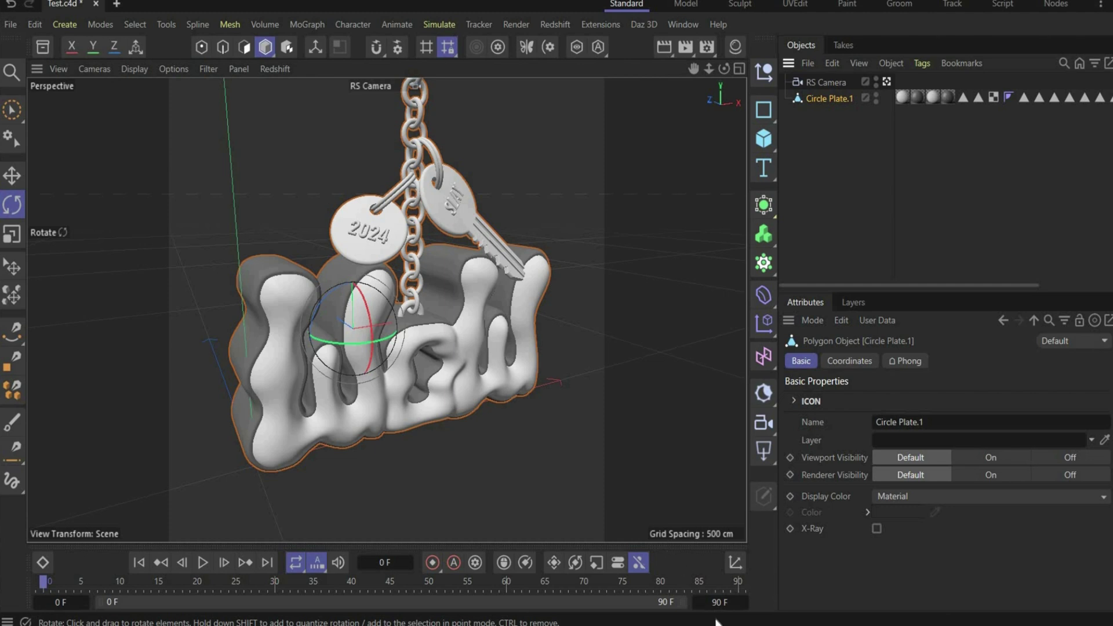
# Relocate the merged keychain's axis to the top link of the chain, viewing through the default camera before returning to RS Camera.
pyautogui.click(886, 81)
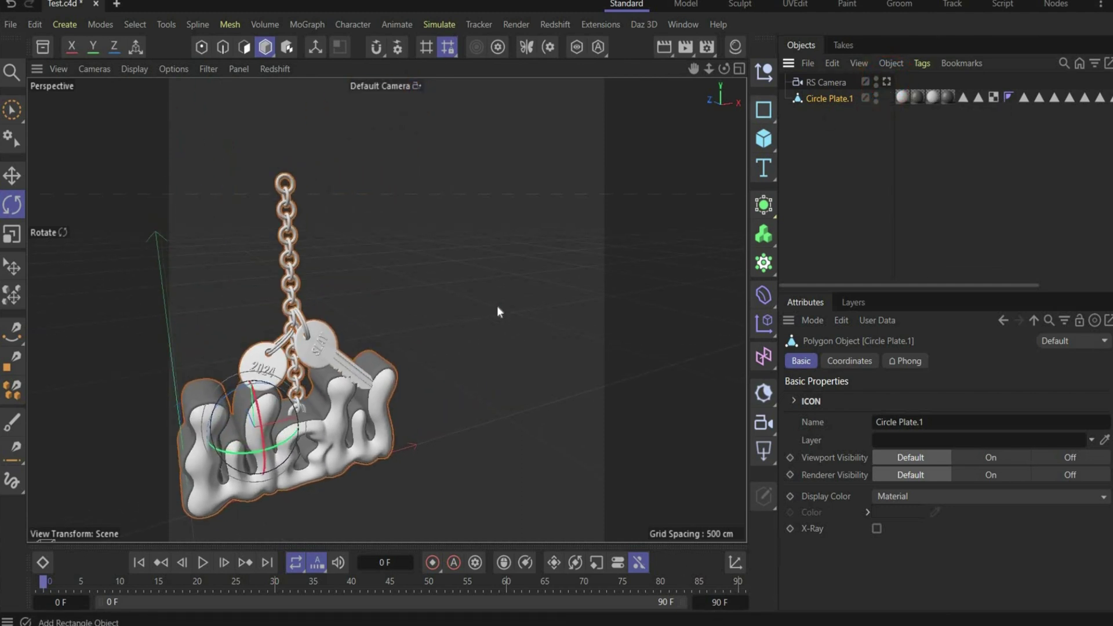
pyautogui.press('e')
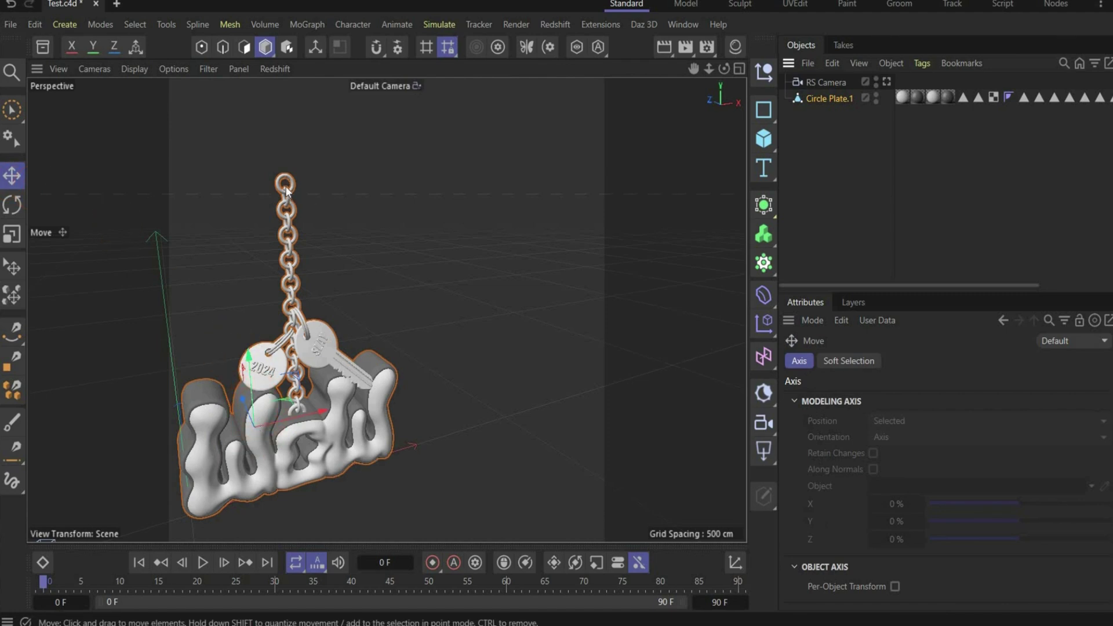
pyautogui.click(317, 50)
pyautogui.moveTo(249, 355); pyautogui.dragTo(277, 131)
pyautogui.moveTo(301, 210); pyautogui.dragTo(348, 200)
pyautogui.click(318, 51)
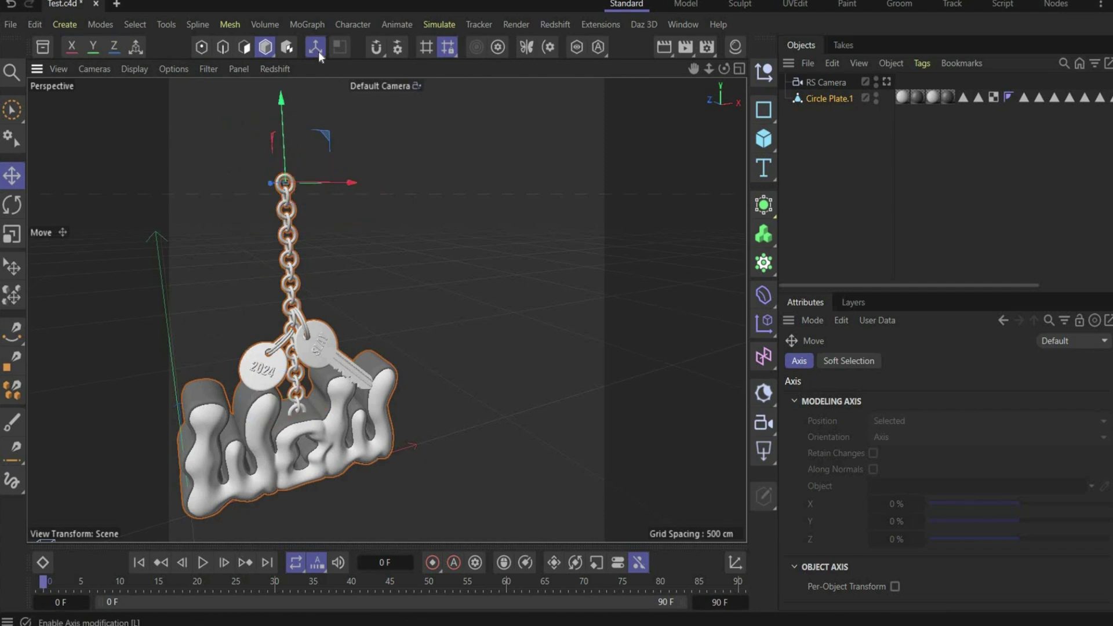
pyautogui.click(886, 81)
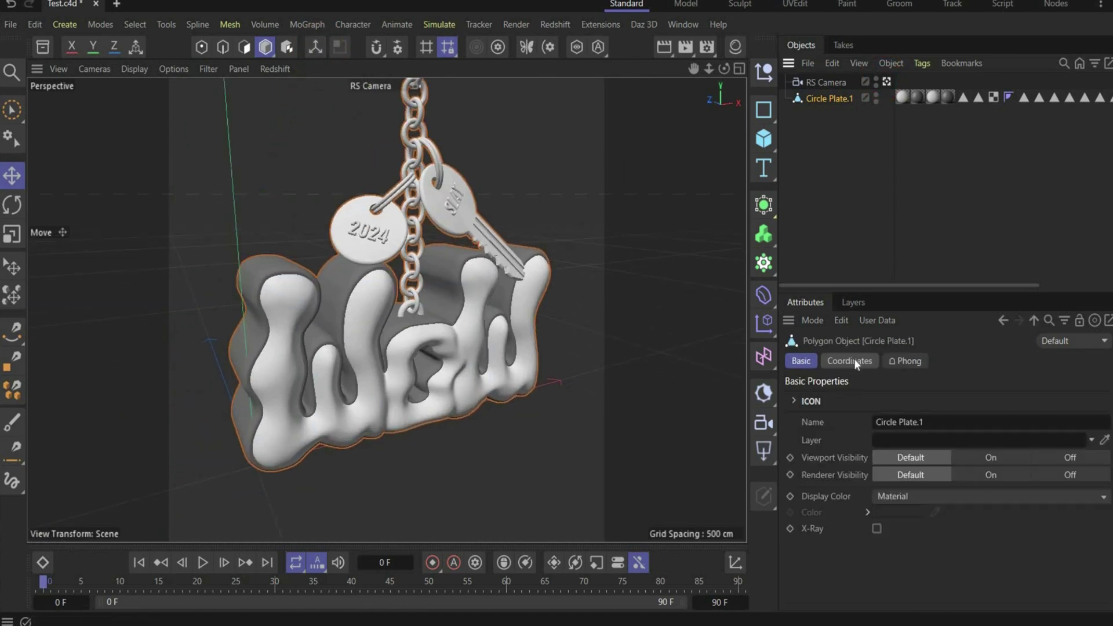
# Set the merged keychain's pitch rotation to 0° and record a keyframe at frame 30.
pyautogui.click(850, 361)
pyautogui.click(906, 405)
pyautogui.moveTo(931, 438)
pyautogui.mouseDown()
pyautogui.moveTo(907, 438)
pyautogui.moveTo(965, 439)
pyautogui.moveTo(952, 439)
pyautogui.mouseUp()
pyautogui.click(954, 438)
pyautogui.write('0')
pyautogui.press('Return')
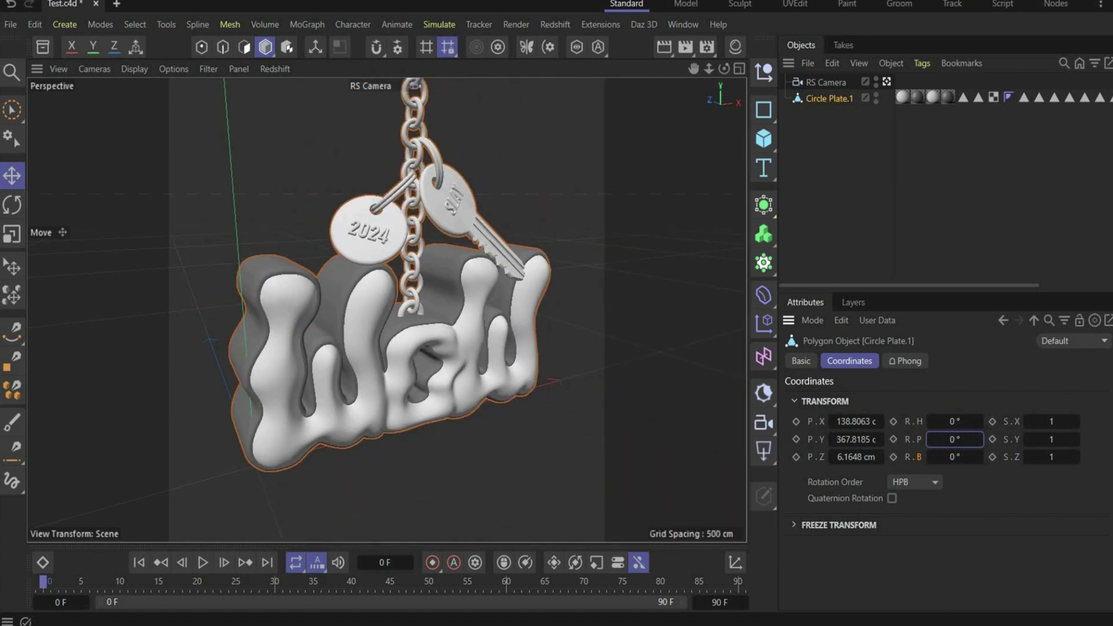
pyautogui.moveTo(49, 585); pyautogui.dragTo(227, 582)
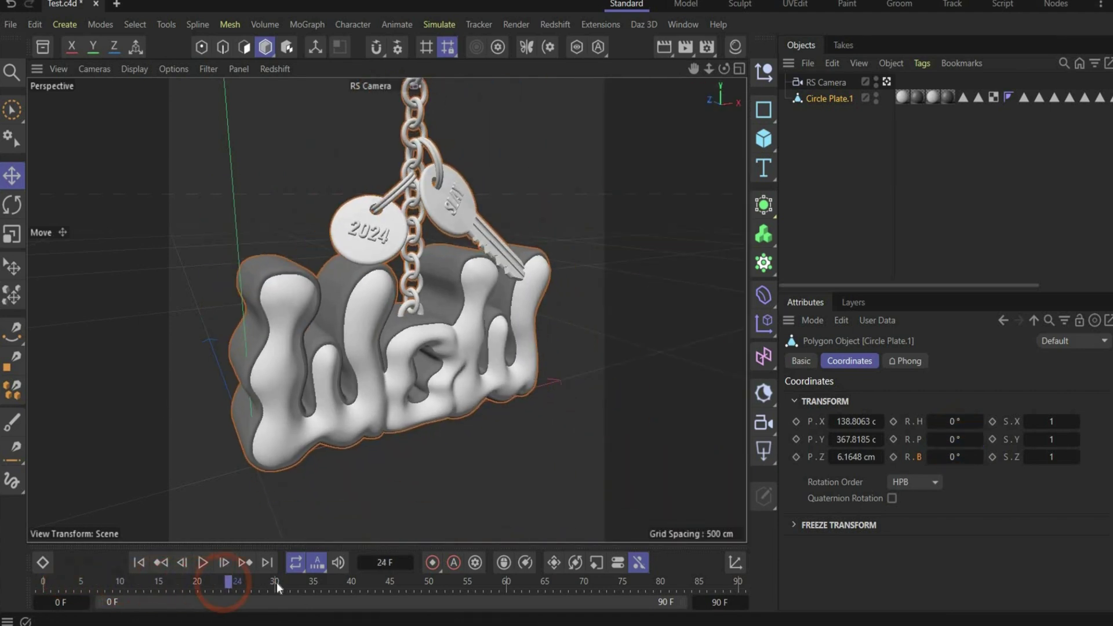
pyautogui.click(276, 582)
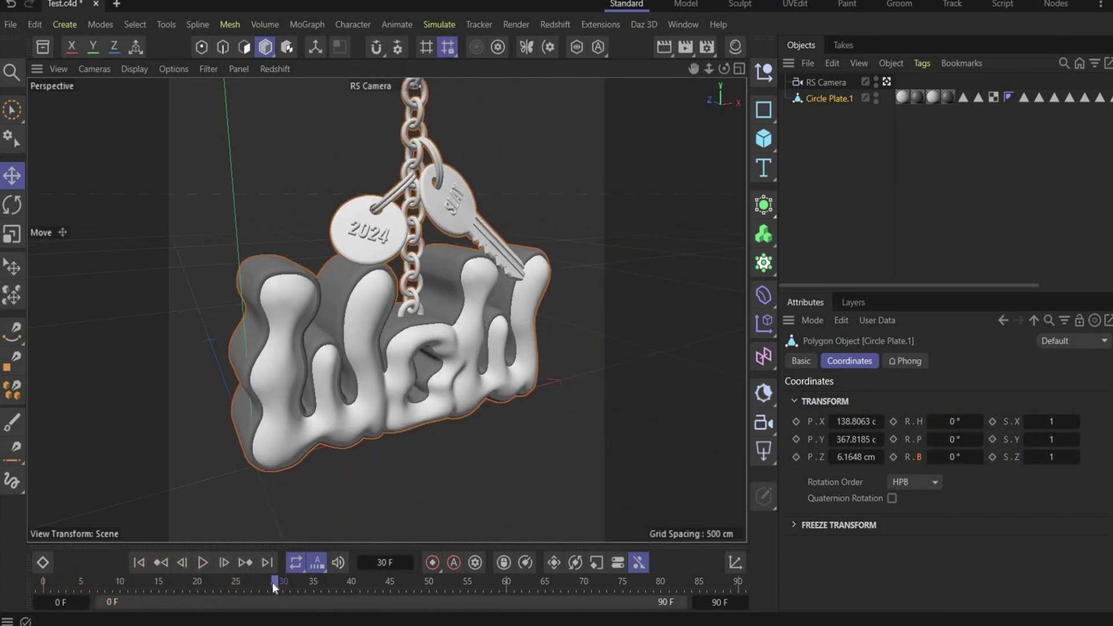
pyautogui.click(433, 562)
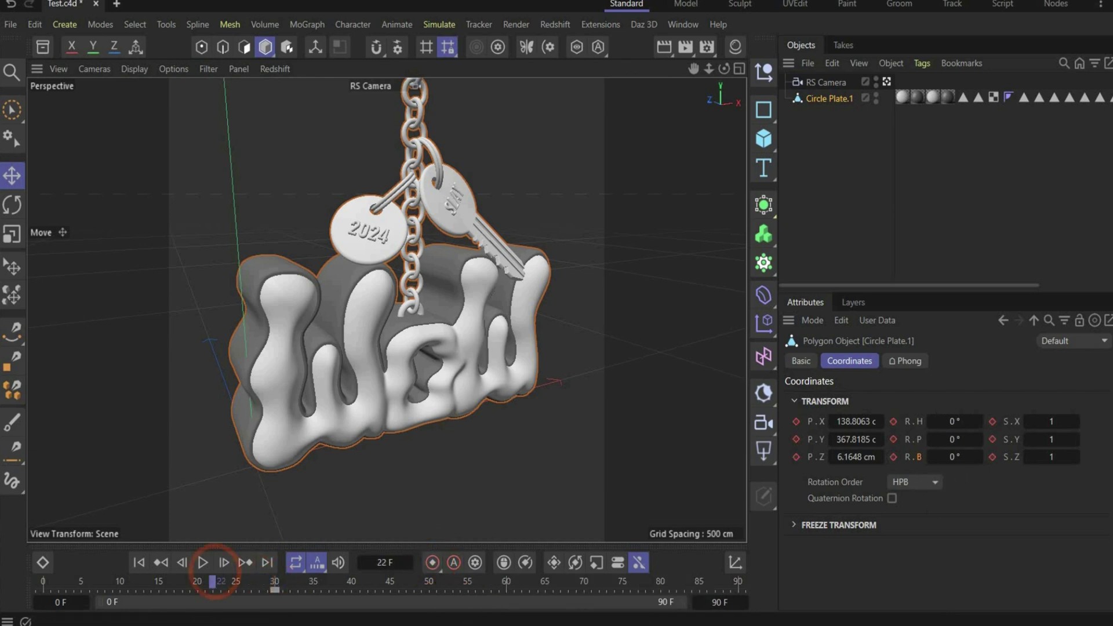
# Set the keychain's pitch rotation to 93° at frame 0 and keyframe it.
pyautogui.click(45, 582)
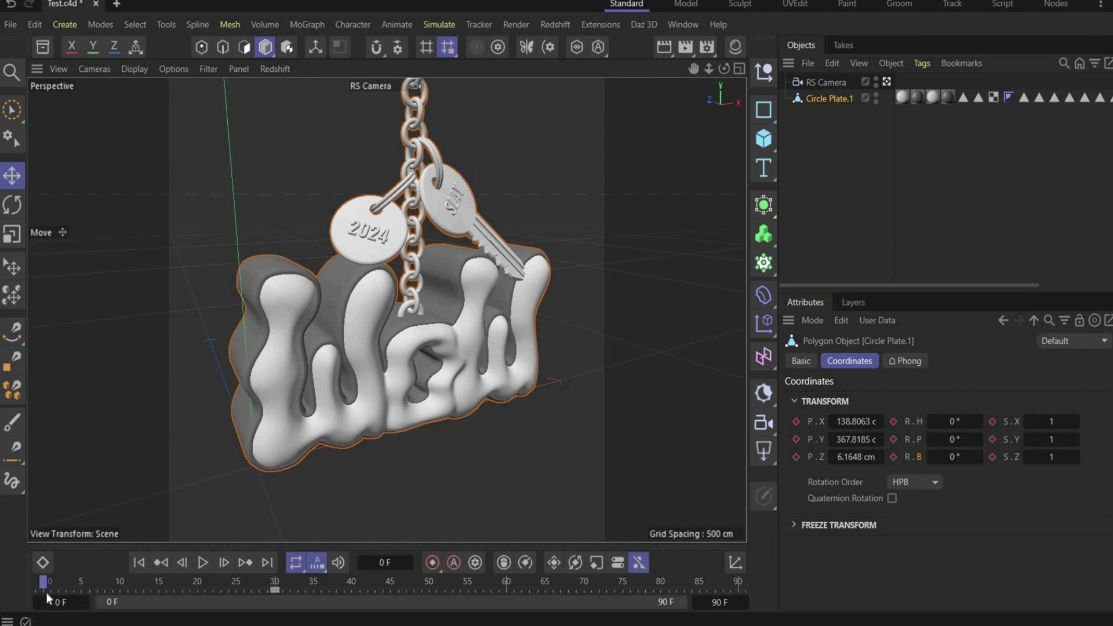
pyautogui.moveTo(954, 439)
pyautogui.mouseDown()
pyautogui.moveTo(1009, 439)
pyautogui.moveTo(958, 431)
pyautogui.mouseUp()
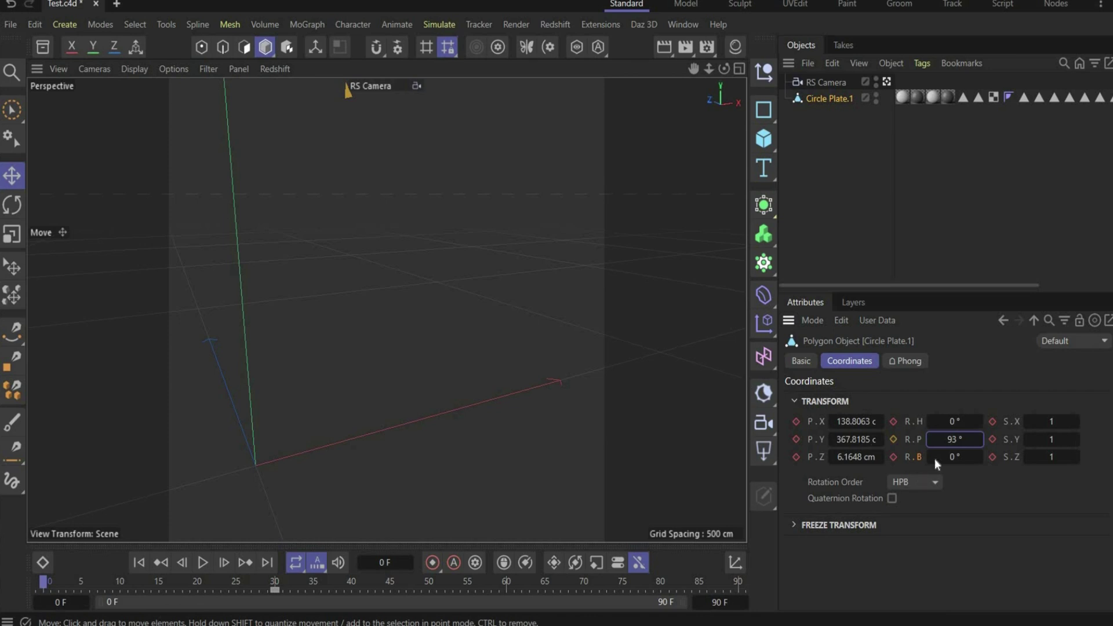
pyautogui.rightClick(956, 442)
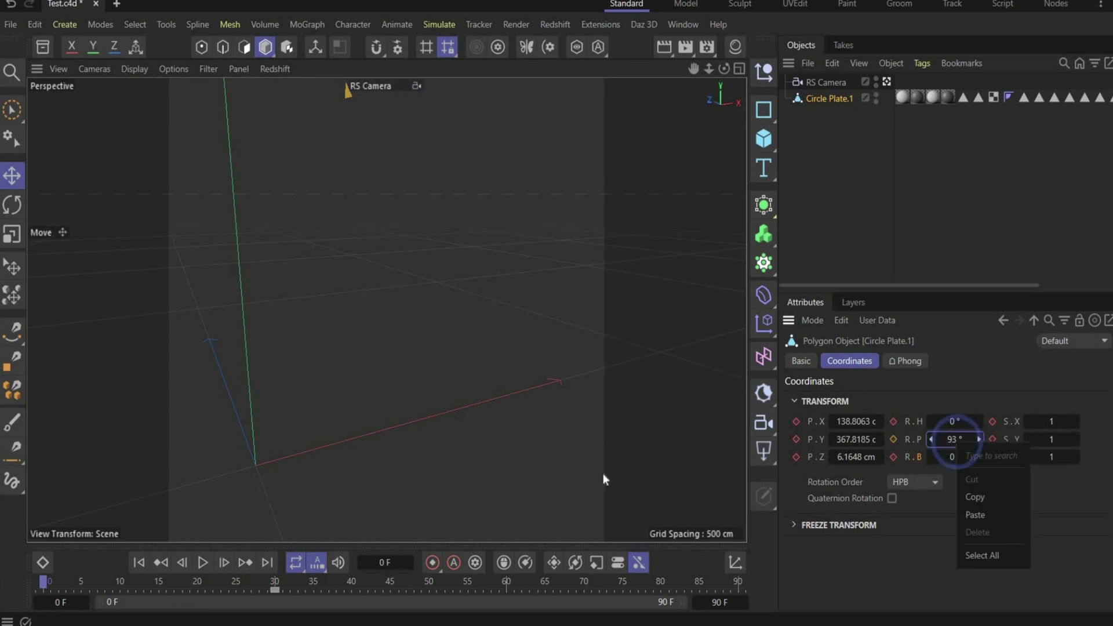
pyautogui.click(892, 441)
pyautogui.click(893, 439)
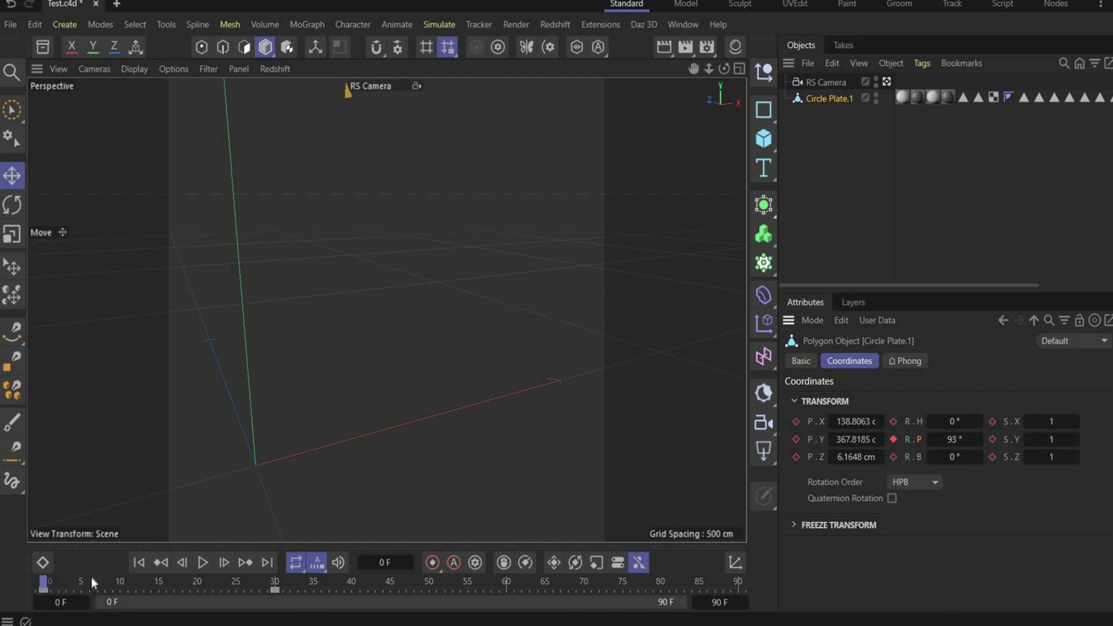
# Keyframe the keychain's pitch rotation at -4° on frame 50 and at 6° on frame 71.
pyautogui.moveTo(91, 576); pyautogui.dragTo(313, 579)
pyautogui.moveTo(410, 575); pyautogui.dragTo(429, 577)
pyautogui.moveTo(954, 439)
pyautogui.mouseDown()
pyautogui.moveTo(964, 439)
pyautogui.moveTo(941, 439)
pyautogui.mouseUp()
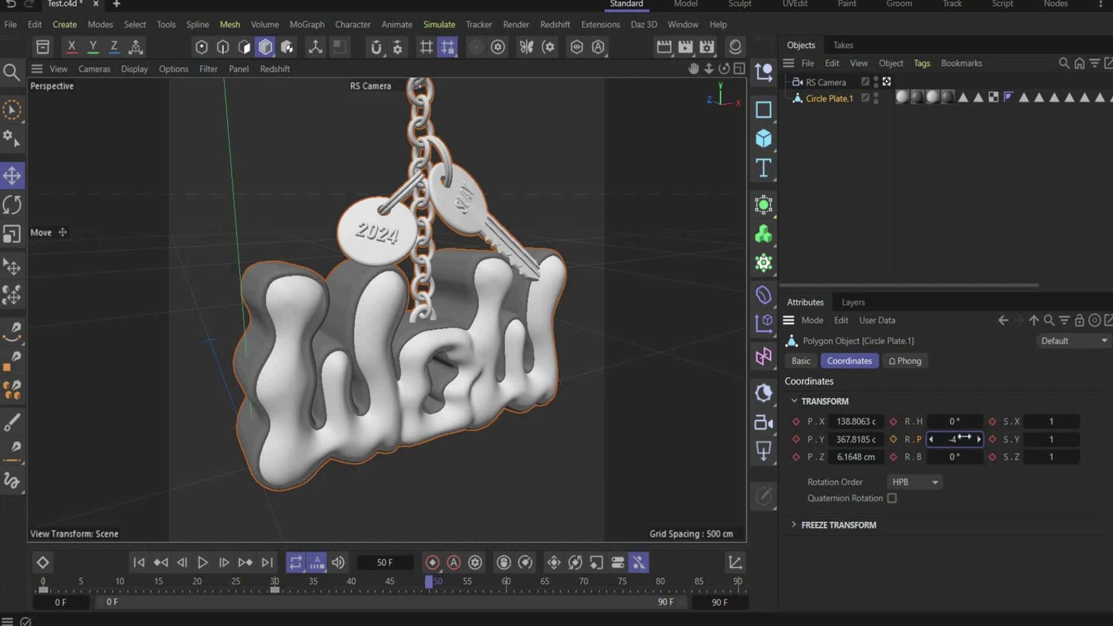
pyautogui.click(893, 440)
pyautogui.moveTo(523, 576); pyautogui.dragTo(591, 576)
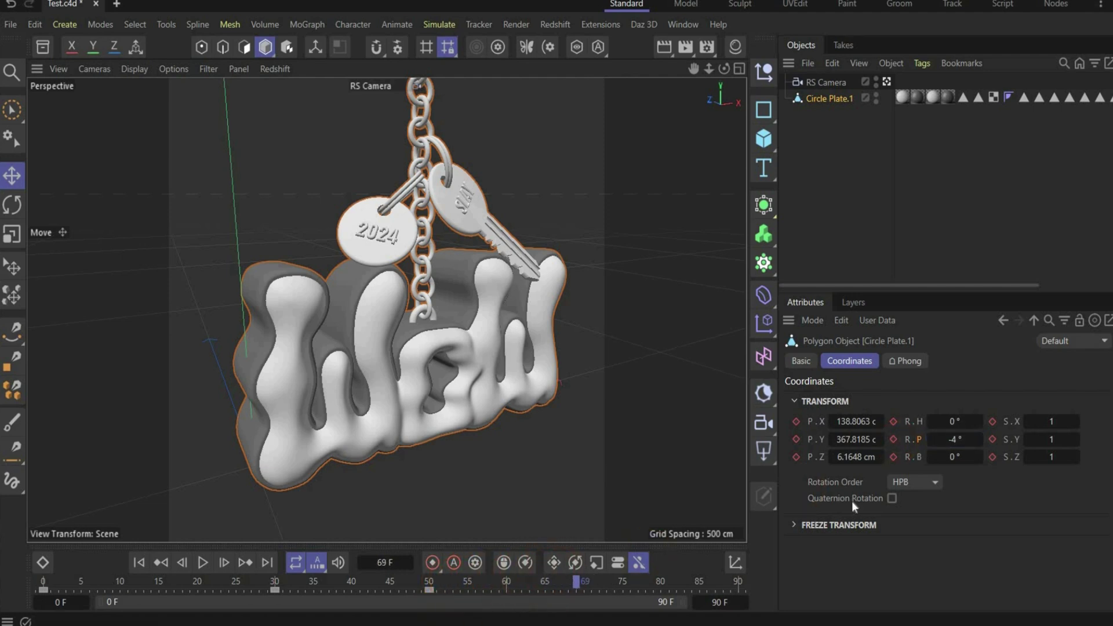
pyautogui.moveTo(942, 442); pyautogui.dragTo(967, 440)
pyautogui.click(894, 440)
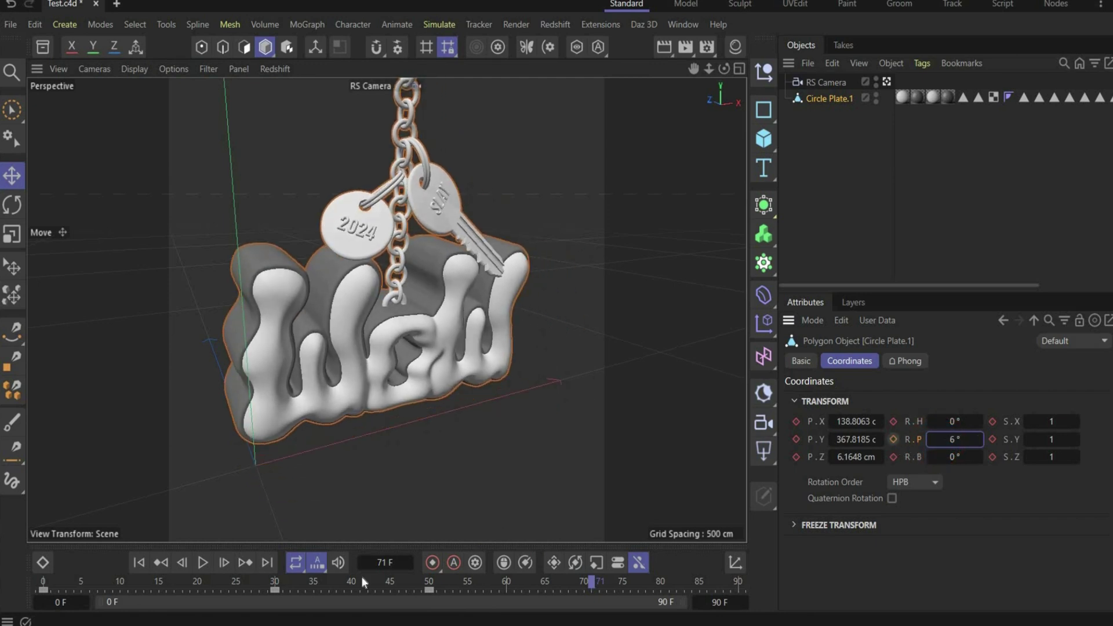
# Keyframe the keychain's pitch rotation at -4° on frame 90 and scrub back through the swing to frame 50.
pyautogui.moveTo(587, 579); pyautogui.dragTo(738, 579)
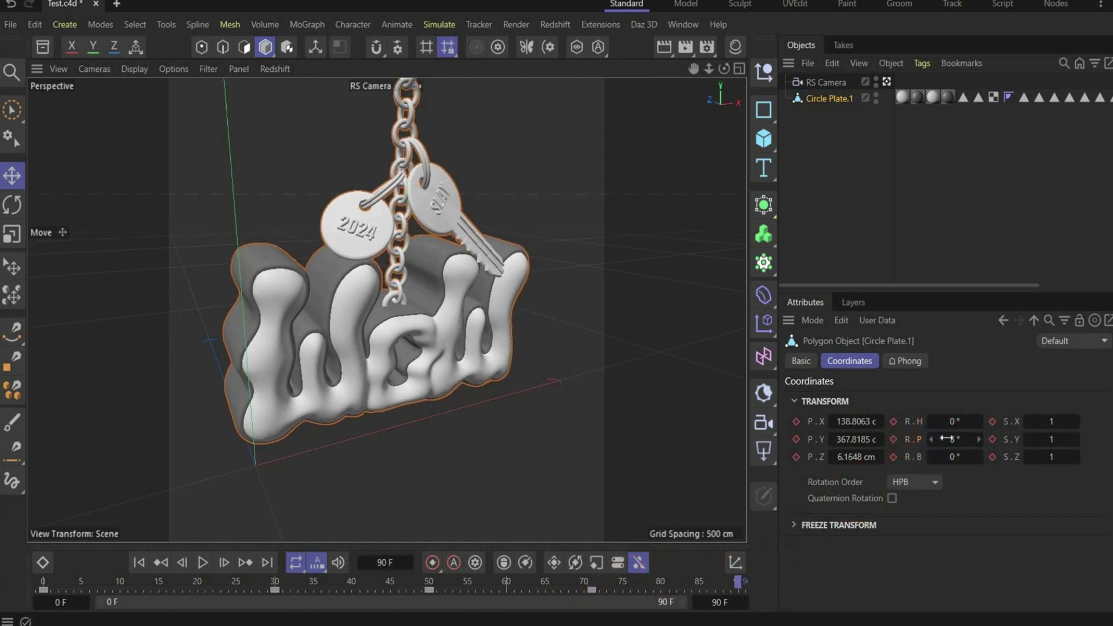
pyautogui.moveTo(946, 439); pyautogui.dragTo(894, 451)
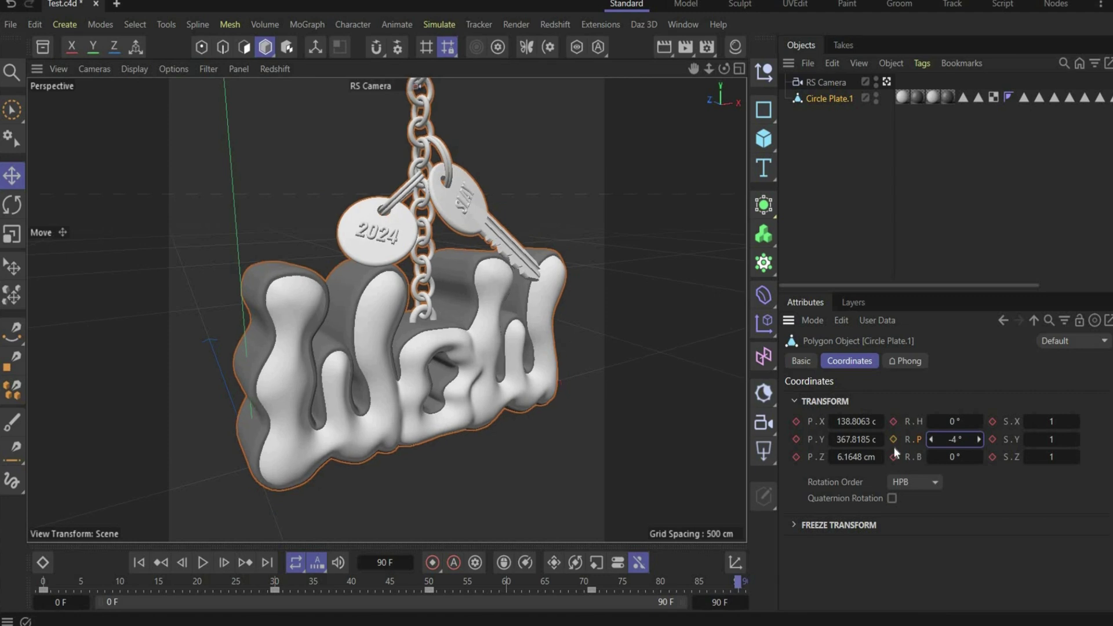
pyautogui.click(893, 438)
pyautogui.moveTo(742, 581); pyautogui.dragTo(336, 580)
pyautogui.click(429, 576)
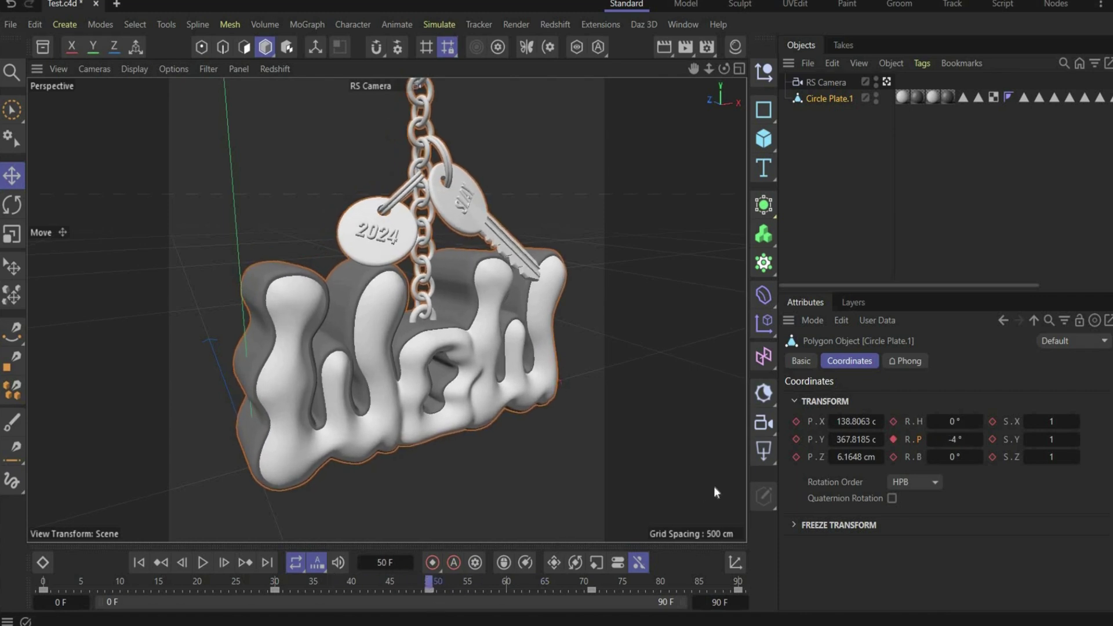
# Set the keychain's heading rotation to 6° at frame 50 and record a keyframe for it.
pyautogui.click(955, 422)
pyautogui.write('6')
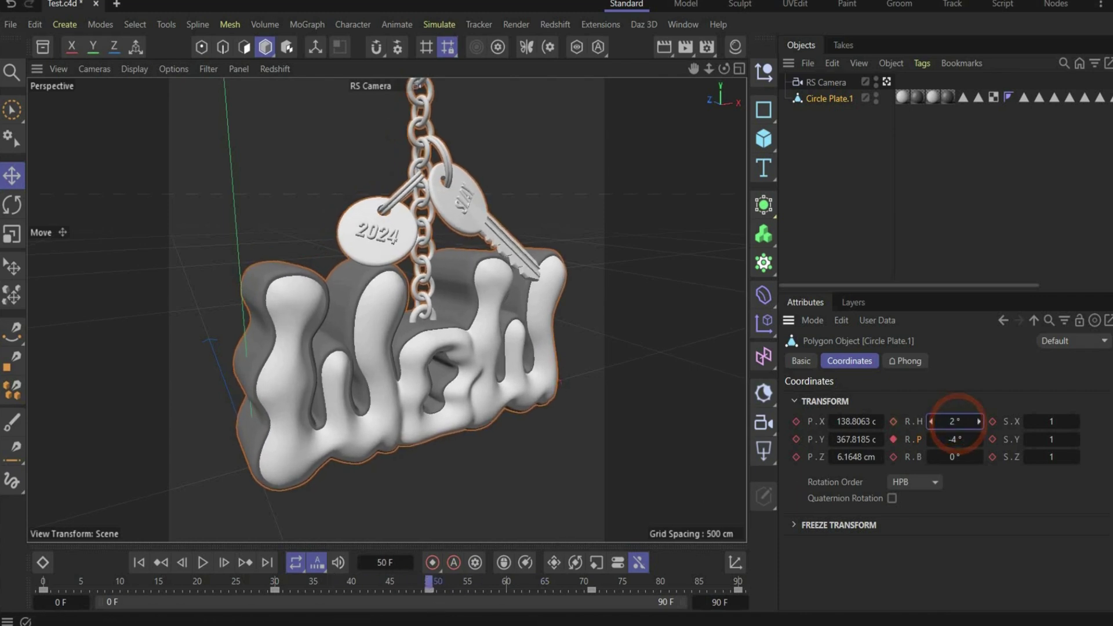
pyautogui.press('Return')
pyautogui.click(894, 422)
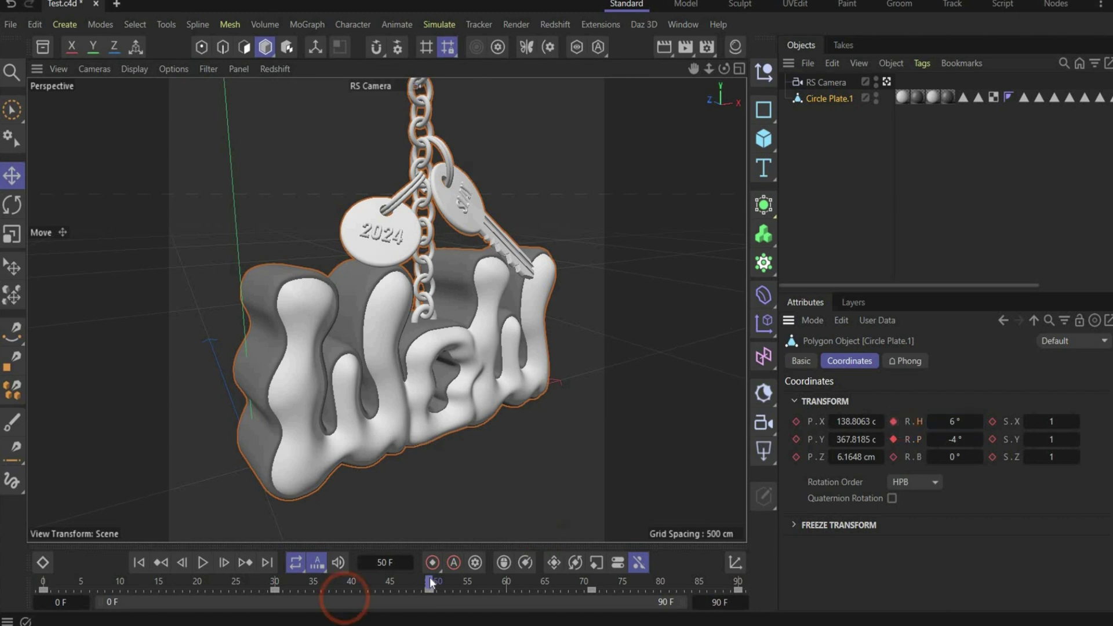
# Scrub on through the swing and keyframe the keychain's heading rotation at -2° on frame 90.
pyautogui.moveTo(346, 598); pyautogui.dragTo(275, 589)
pyautogui.click(954, 422)
pyautogui.click(577, 590)
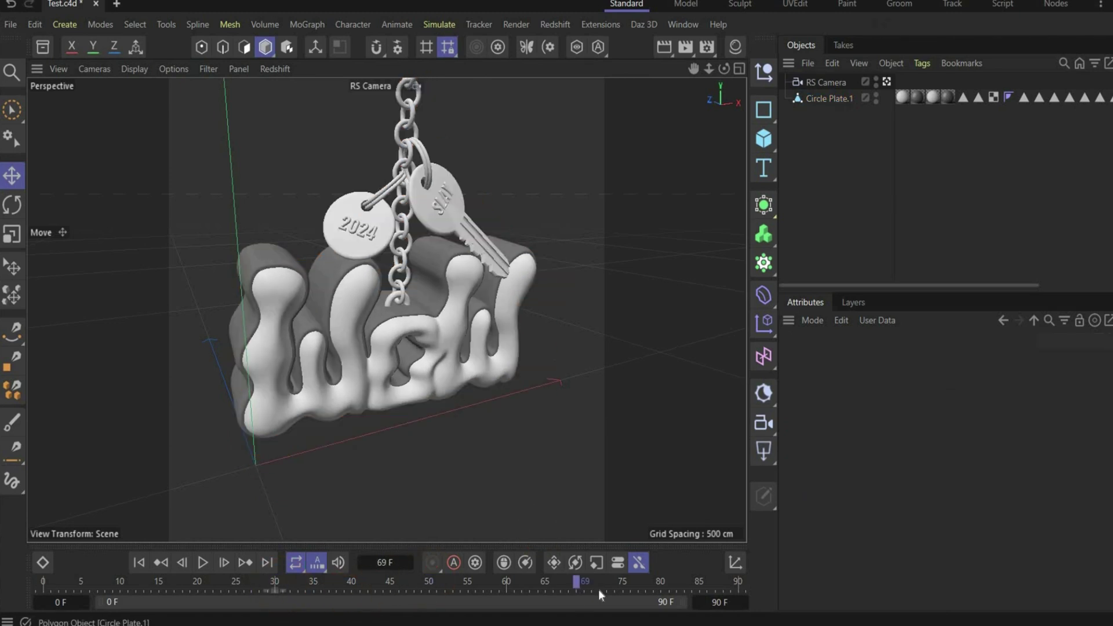
pyautogui.moveTo(619, 579); pyautogui.dragTo(761, 565)
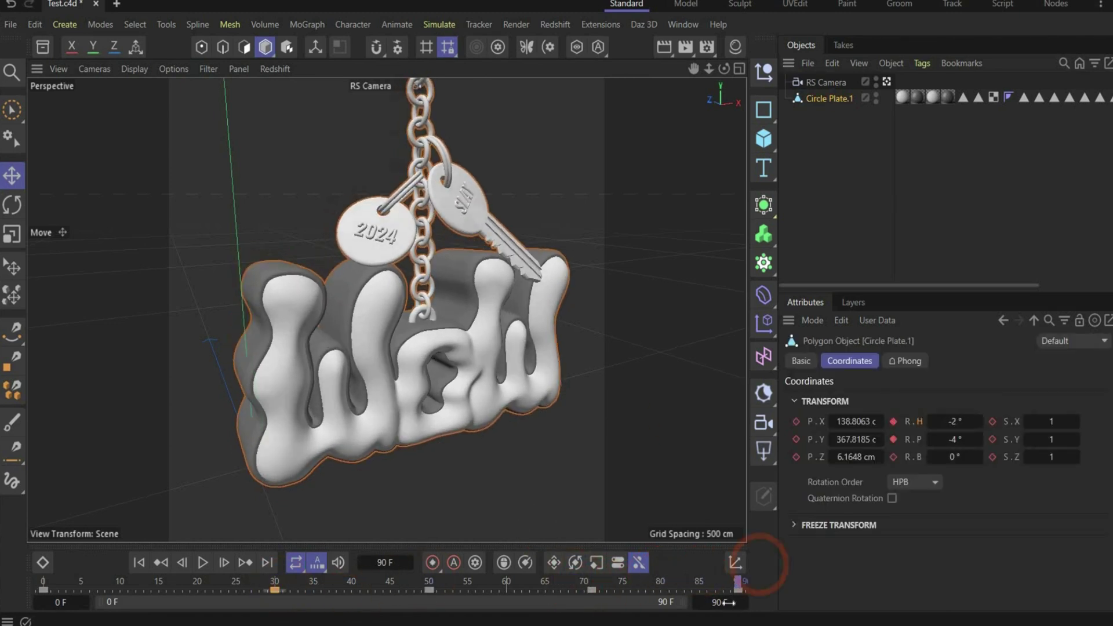
# Extend the animation's end to frame 150.
pyautogui.click(727, 602)
pyautogui.write('15')
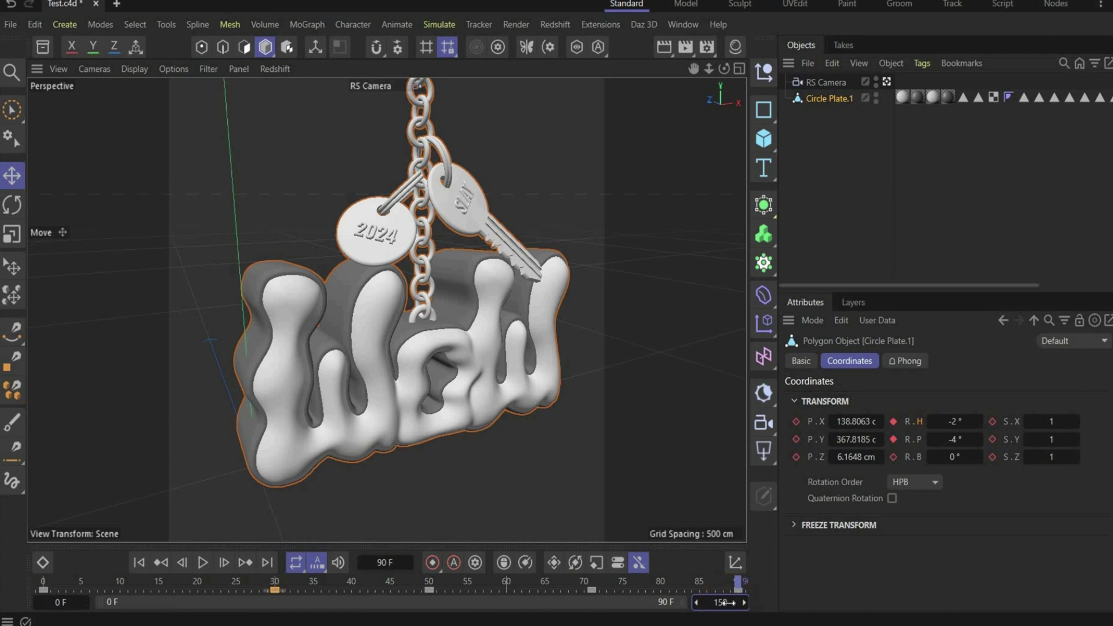
pyautogui.press('Return')
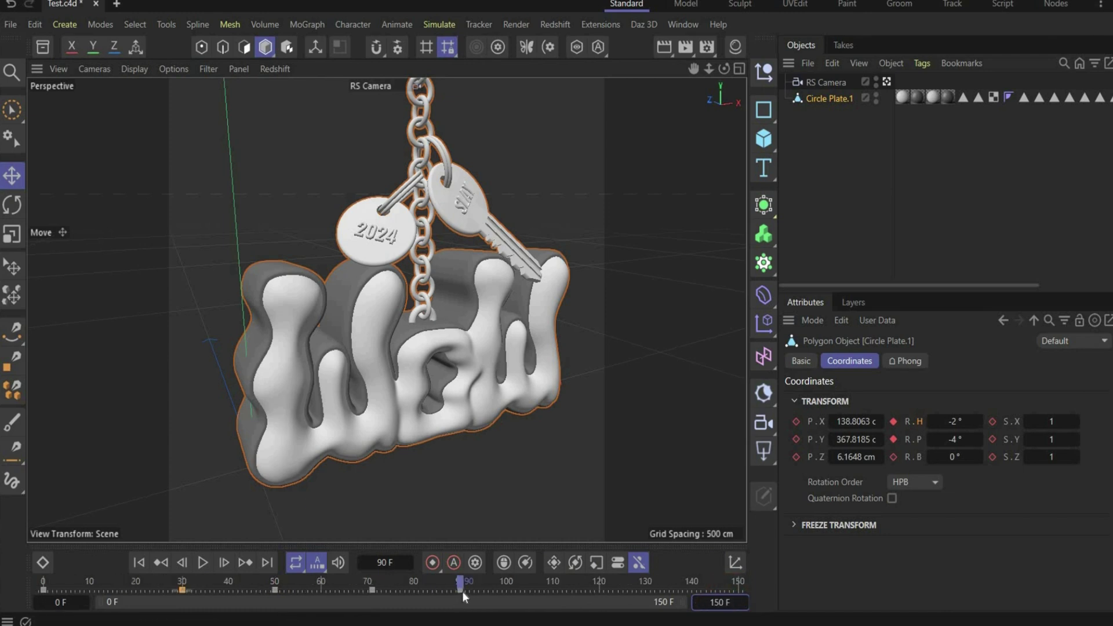
# Spread the last three swing keyframes out to frames 75, 113 and 150, and scrub through the slower swing to frame 146.
pyautogui.moveTo(461, 590); pyautogui.dragTo(618, 590)
pyautogui.moveTo(726, 606); pyautogui.dragTo(734, 602)
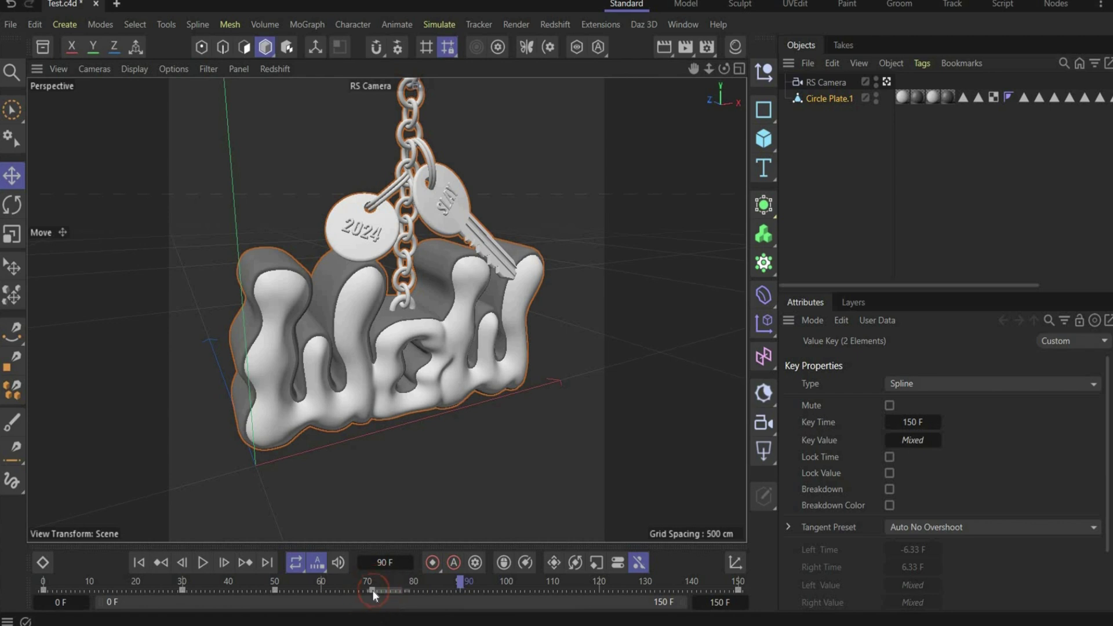
pyautogui.moveTo(372, 590); pyautogui.dragTo(566, 590)
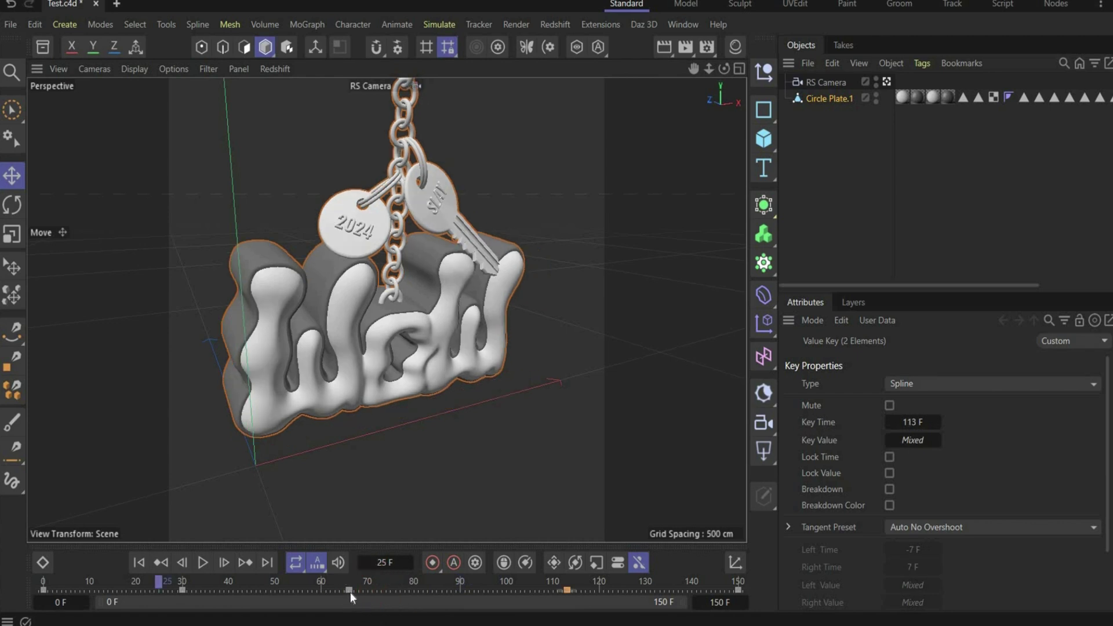
pyautogui.moveTo(350, 590); pyautogui.dragTo(391, 591)
pyautogui.moveTo(345, 582); pyautogui.dragTo(720, 547)
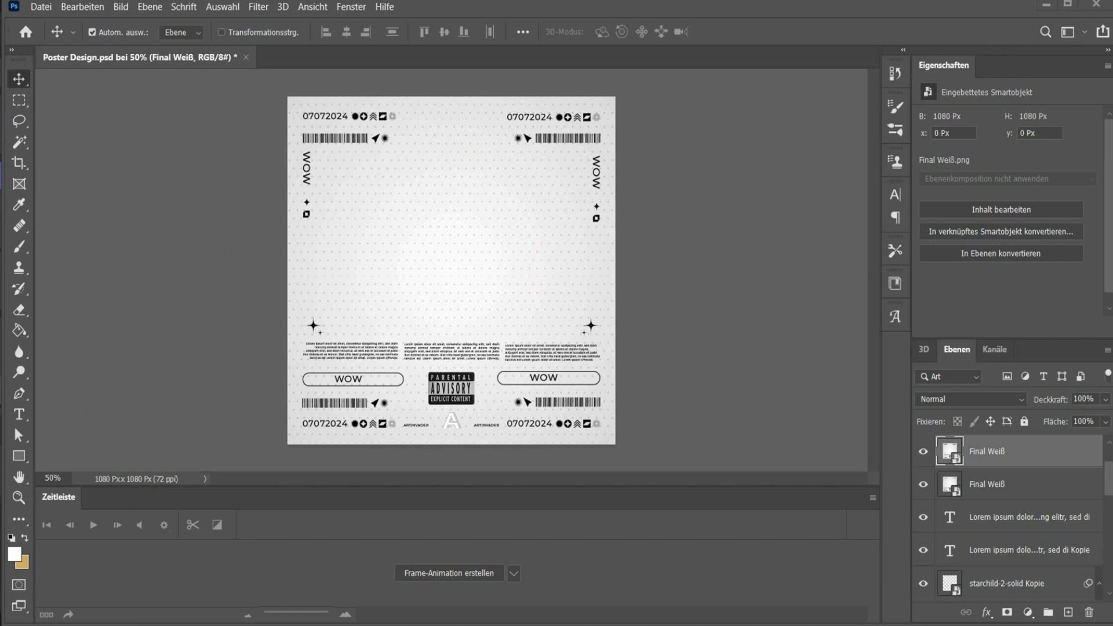
# In Photoshop, place the star-3-solid image from the Symbole folder at the centre of the Poster Design document.
pyautogui.hotkey('alt', 'Tab')
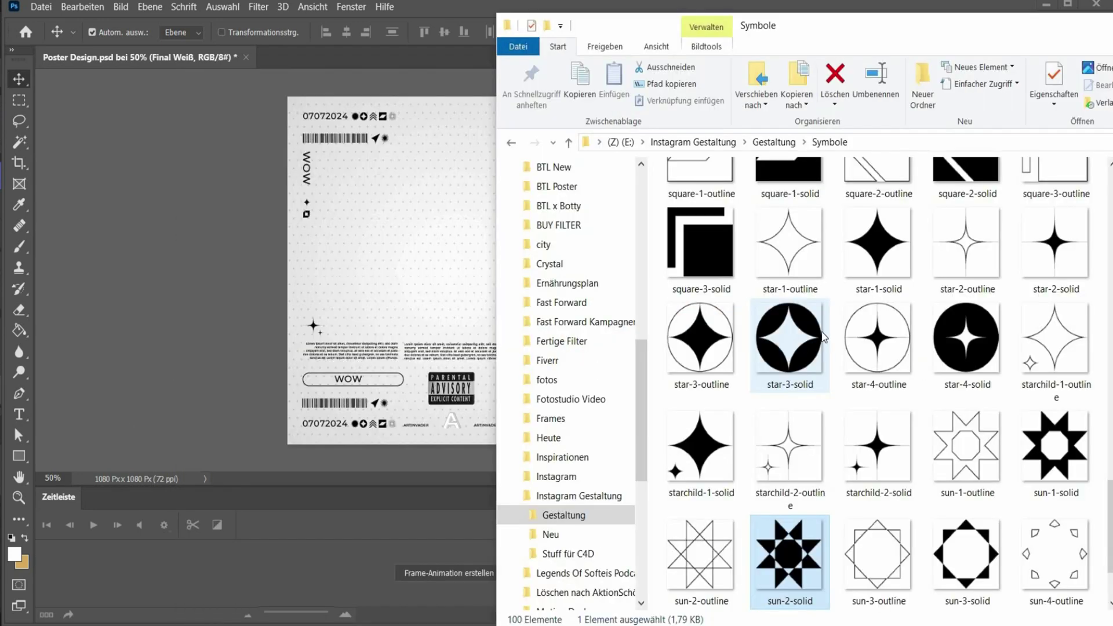
pyautogui.moveTo(807, 342); pyautogui.dragTo(451, 244)
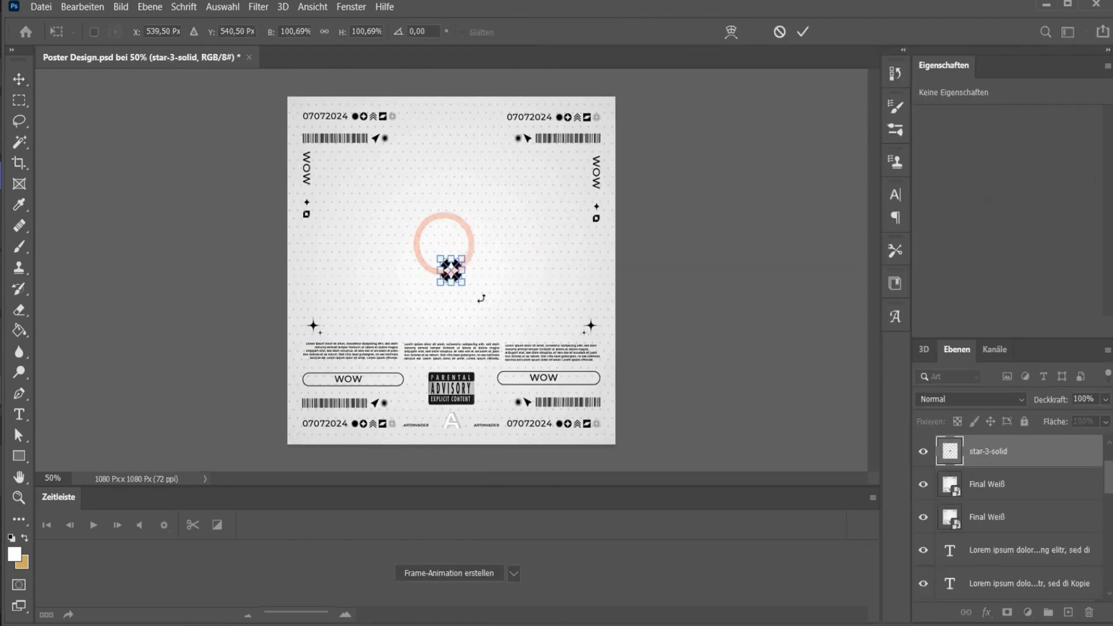
pyautogui.click(809, 36)
# Place the square-3-solid symbol in the poster and move it above the star symbol to about X 439 px, Y 316 px.
pyautogui.click(477, 259)
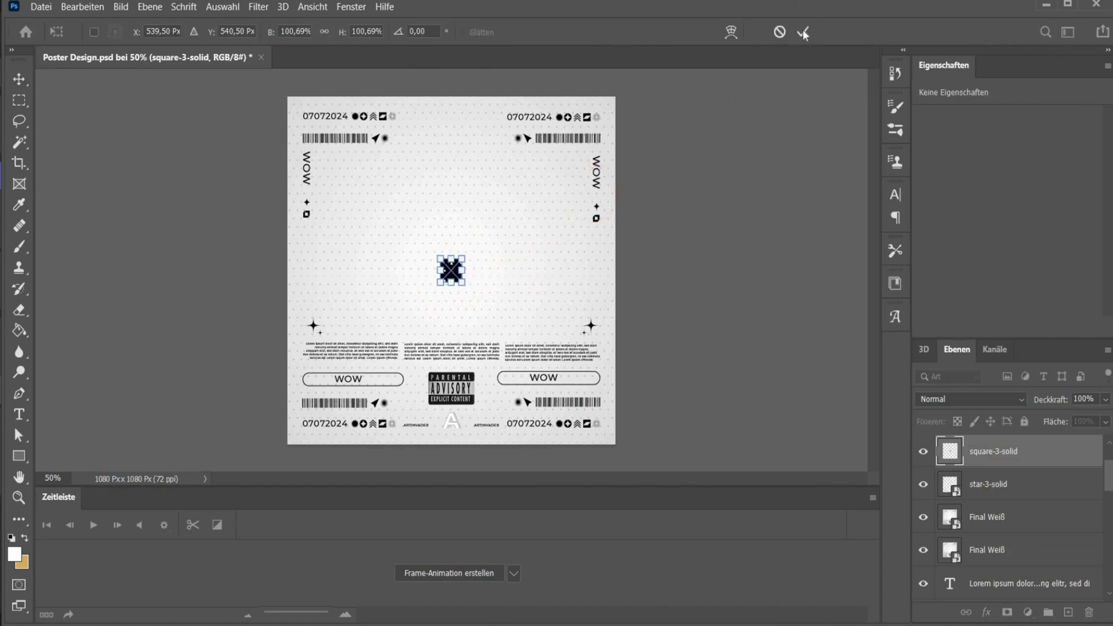
pyautogui.click(385, 278)
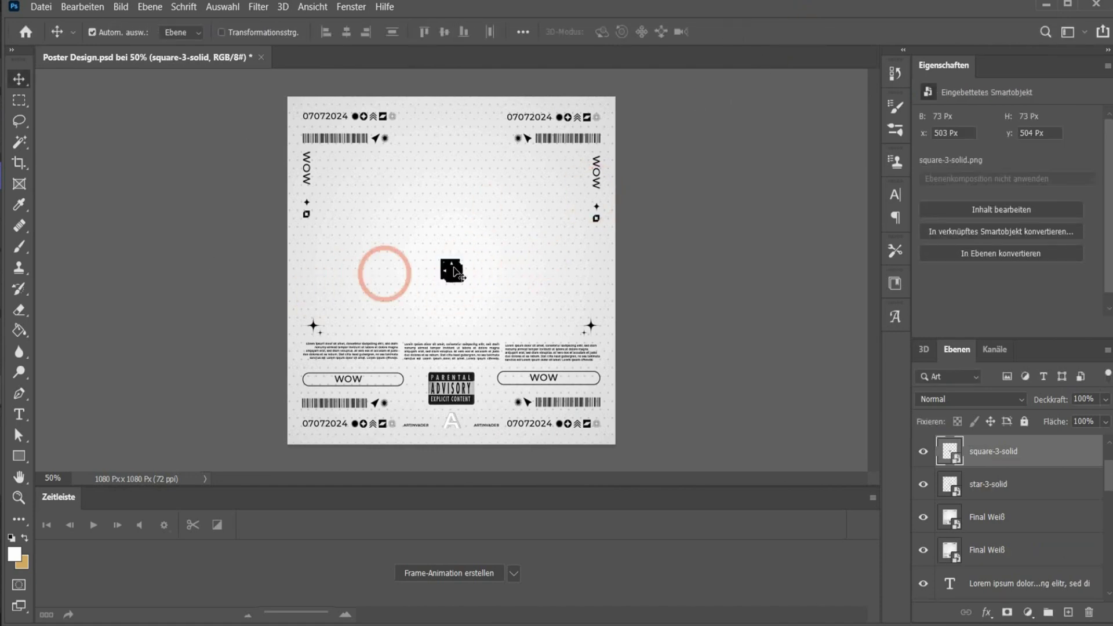
pyautogui.moveTo(451, 270); pyautogui.dragTo(431, 210)
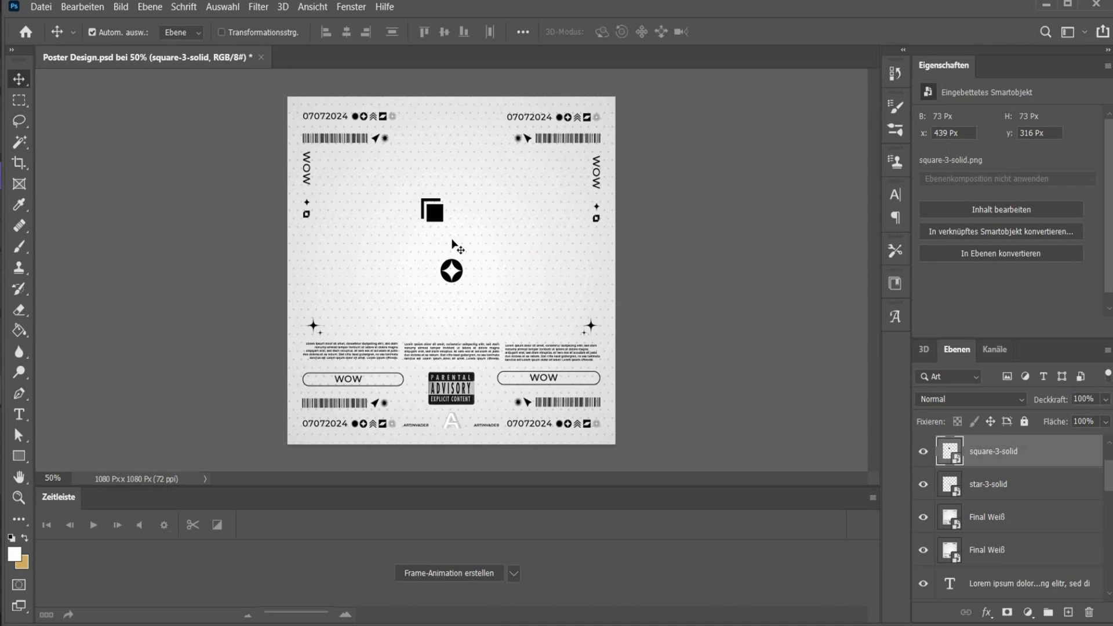
# Invert the square symbol's colours, reposition it at about X 347 px, Y 541 px, and select the star symbol.
pyautogui.click(427, 215)
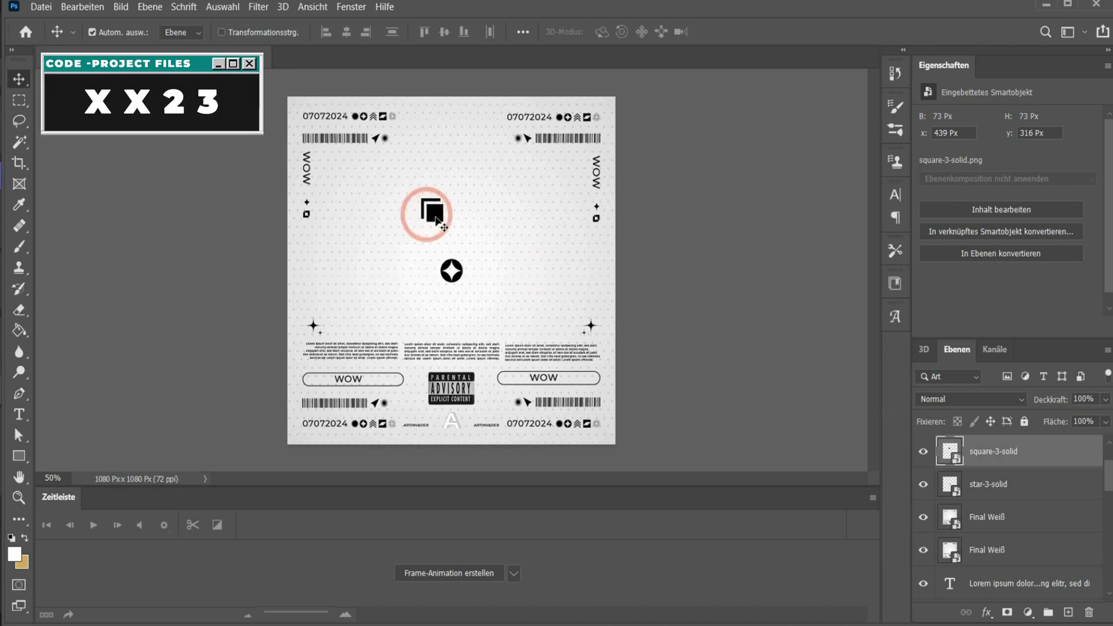
pyautogui.click(435, 216)
pyautogui.hotkey('ctrl', 'i')
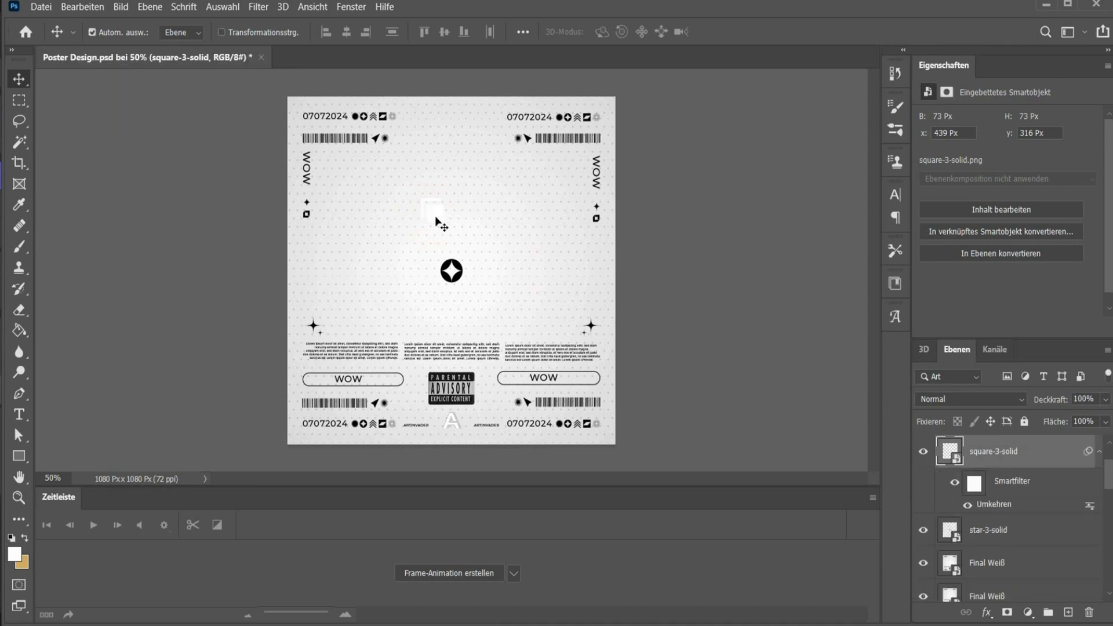
pyautogui.moveTo(436, 222); pyautogui.dragTo(357, 130)
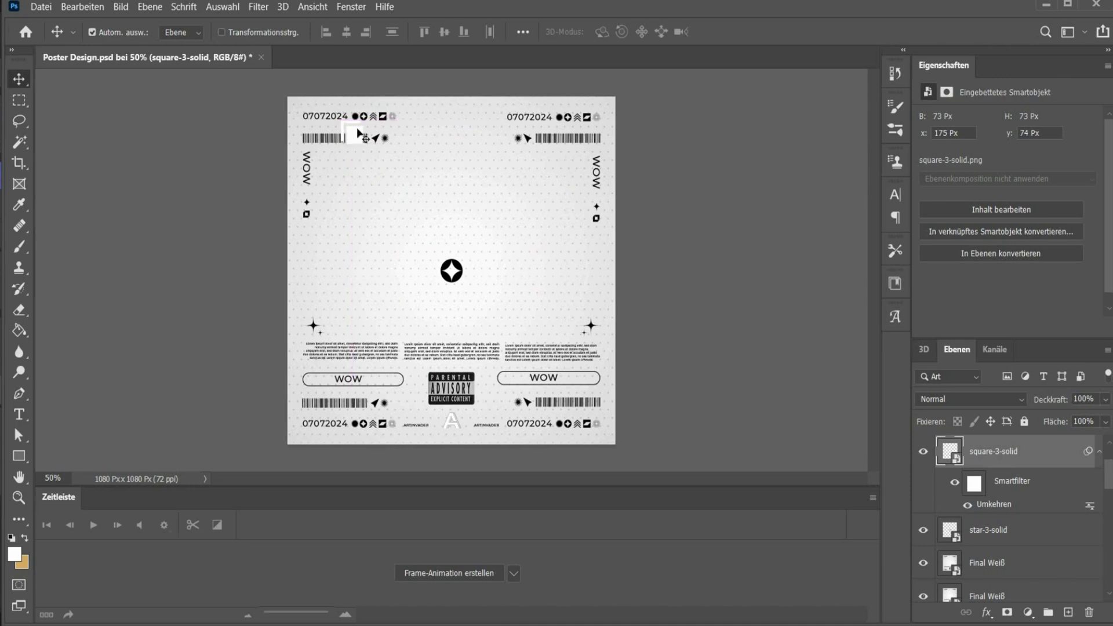
pyautogui.moveTo(376, 174); pyautogui.dragTo(406, 299)
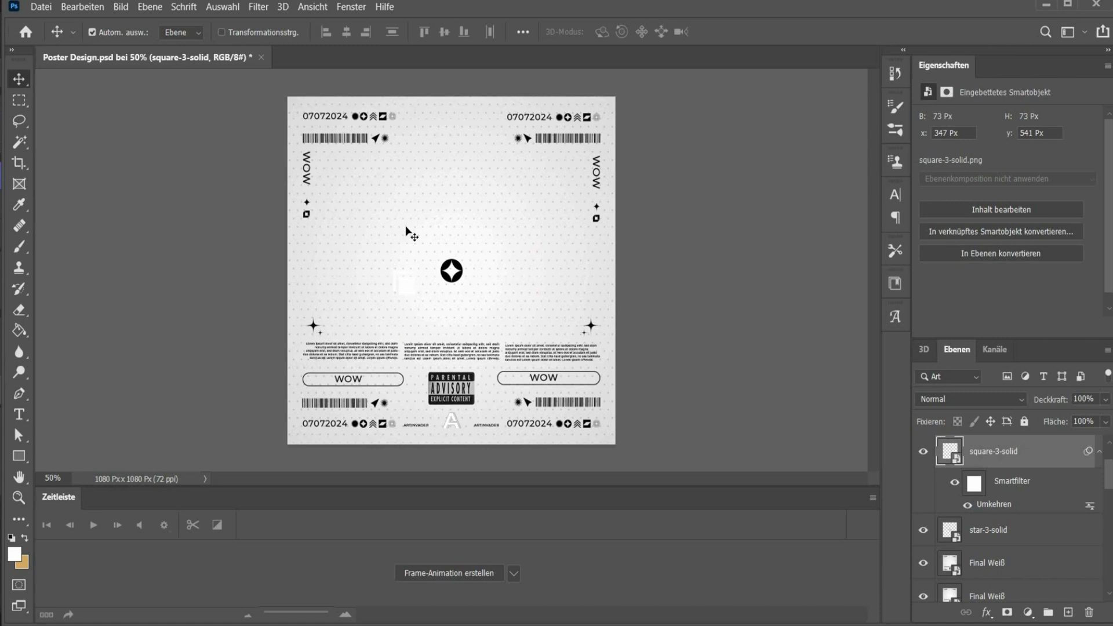
pyautogui.click(450, 269)
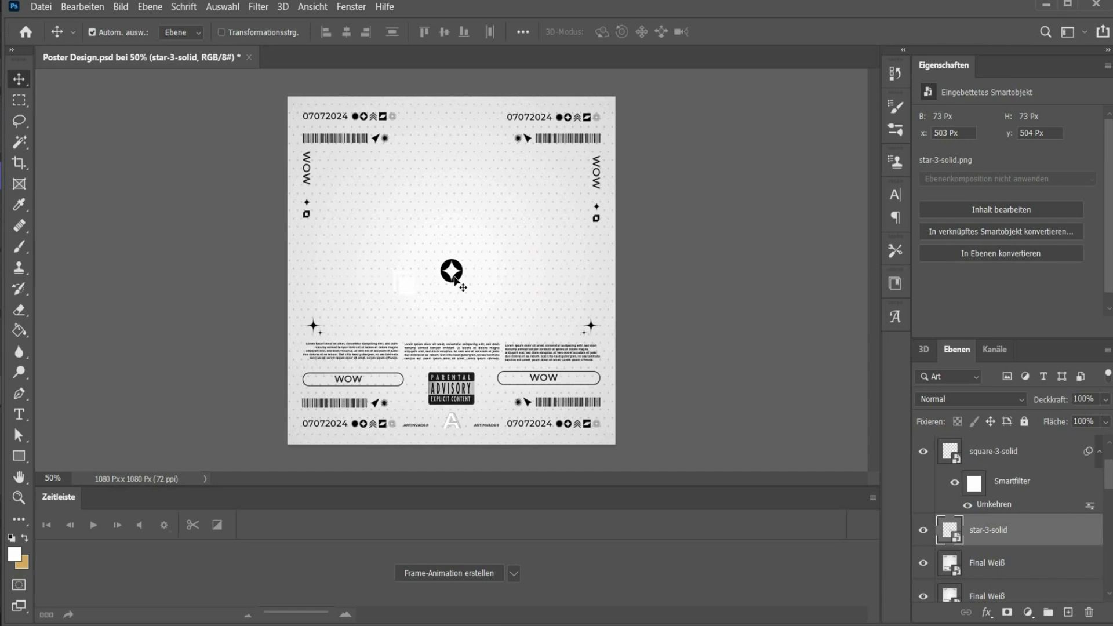
pyautogui.click(456, 280)
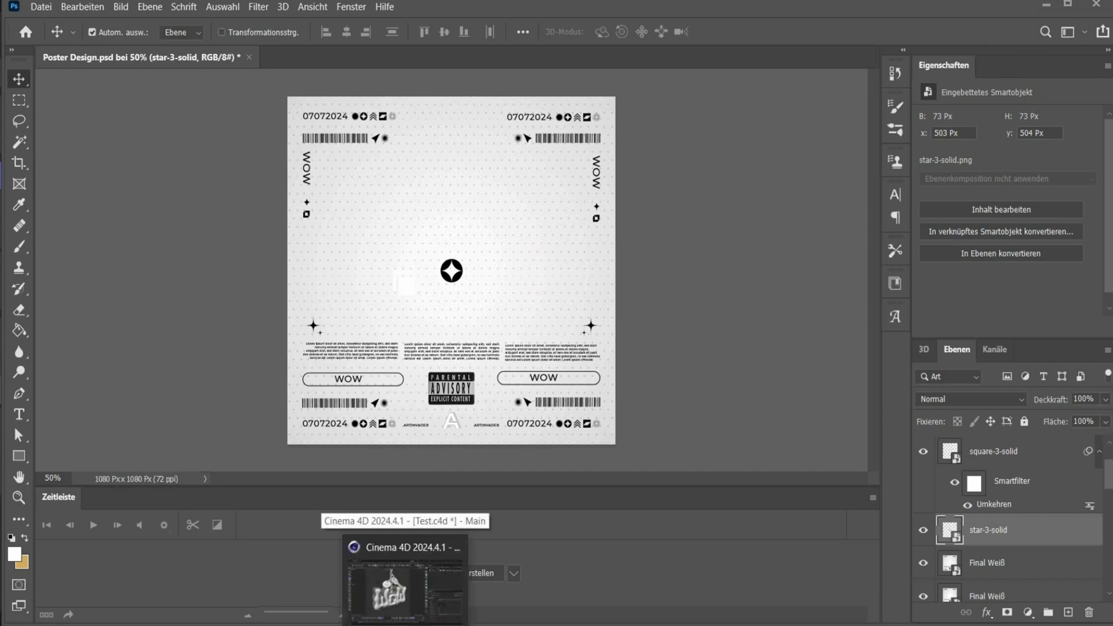
# Switch to Cinema 4D, show the scene's materials and add a Redshift dome light.
pyautogui.click(400, 589)
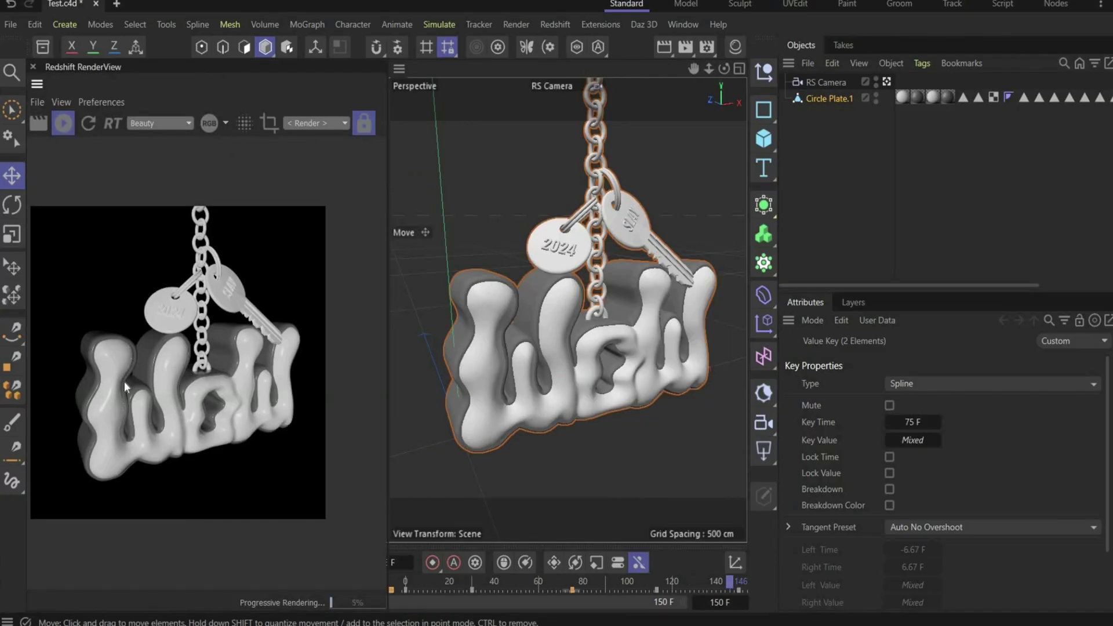
pyautogui.click(735, 46)
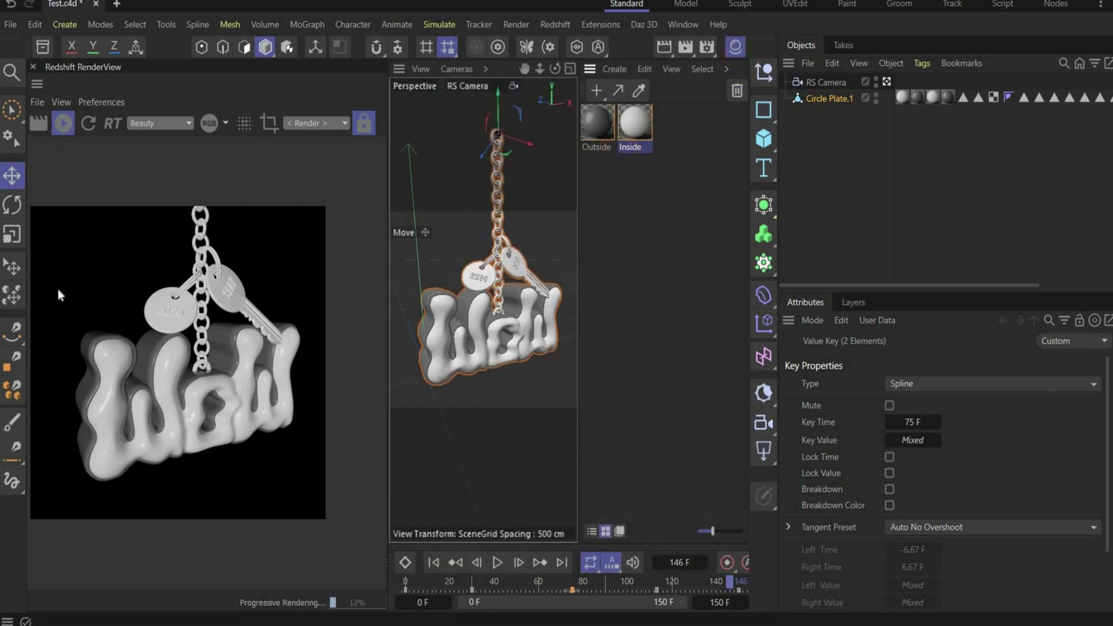
pyautogui.click(761, 451)
pyautogui.click(811, 510)
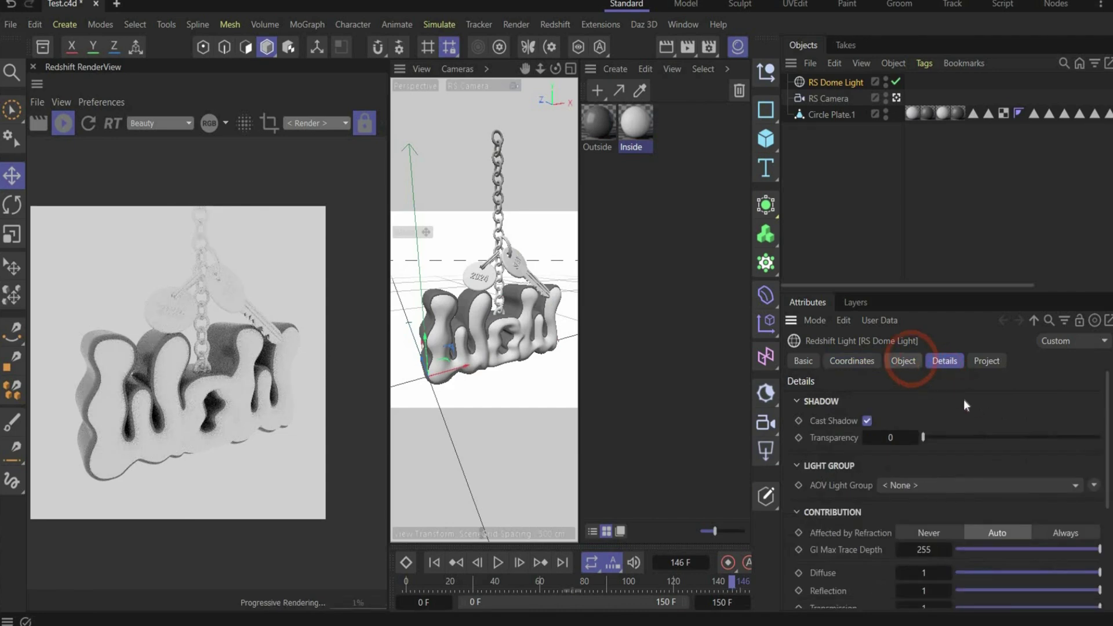
# Load a cloudy-sky image as the dome light's Dome Map and set its Intensity Multiplier to 1.5.
pyautogui.click(962, 401)
pyautogui.click(1007, 520)
pyautogui.scroll(-5, 1065, 477)
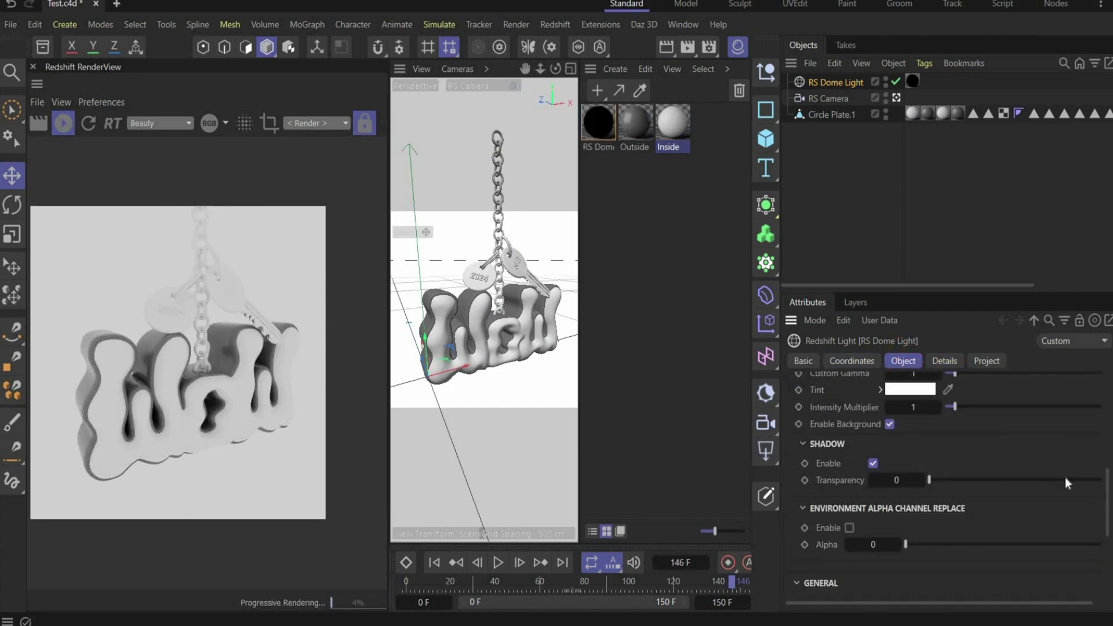
pyautogui.scroll(3, 1065, 477)
pyautogui.click(1098, 511)
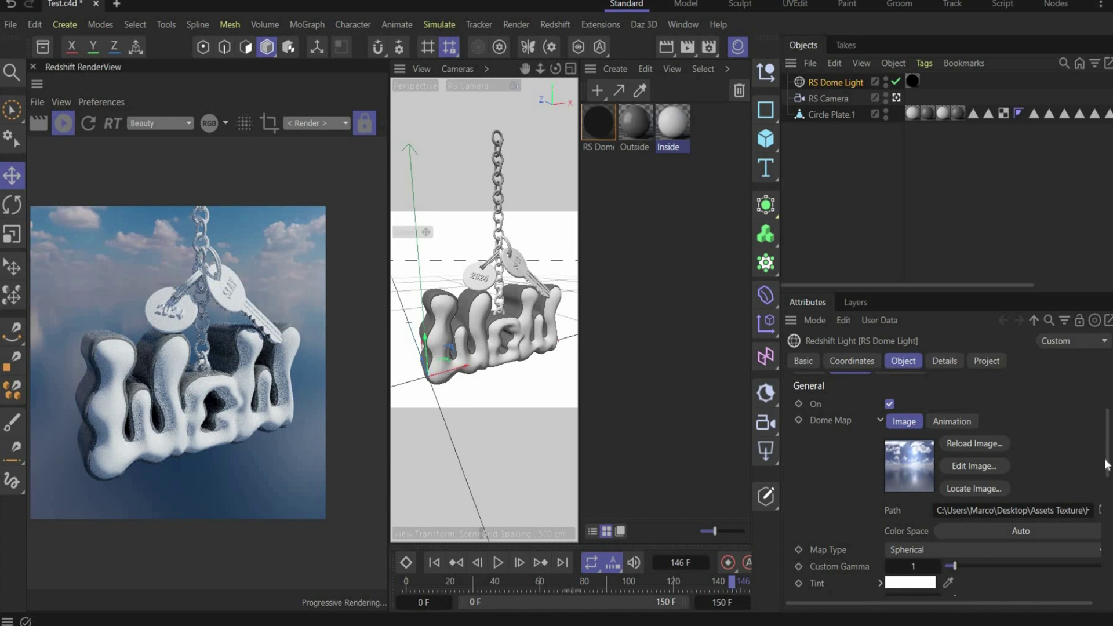
pyautogui.scroll(-3, 847, 529)
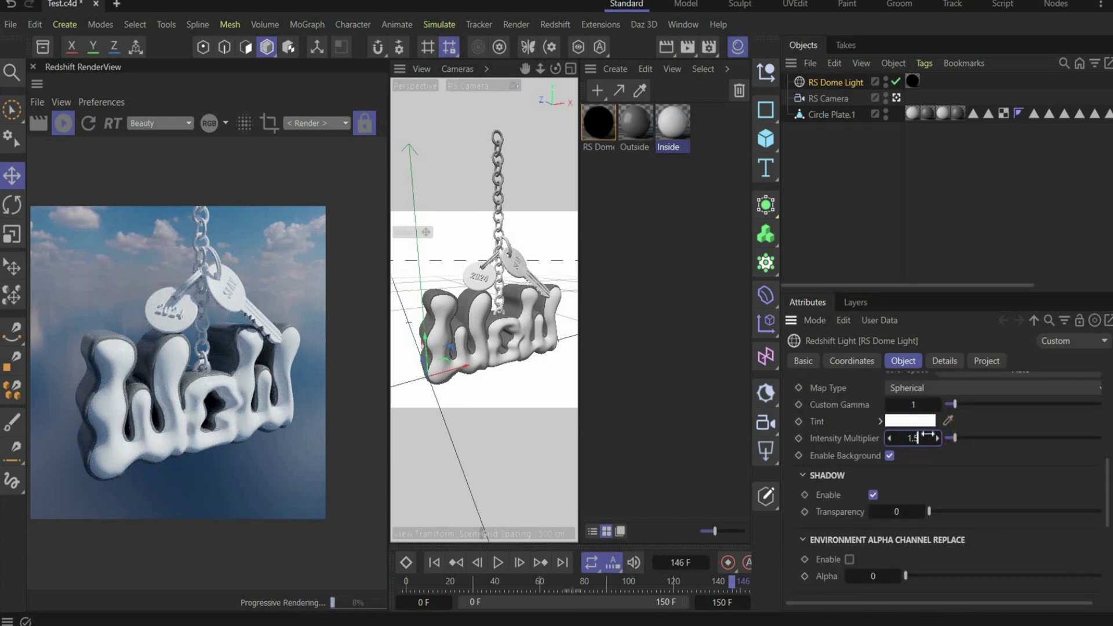
pyautogui.press('Return')
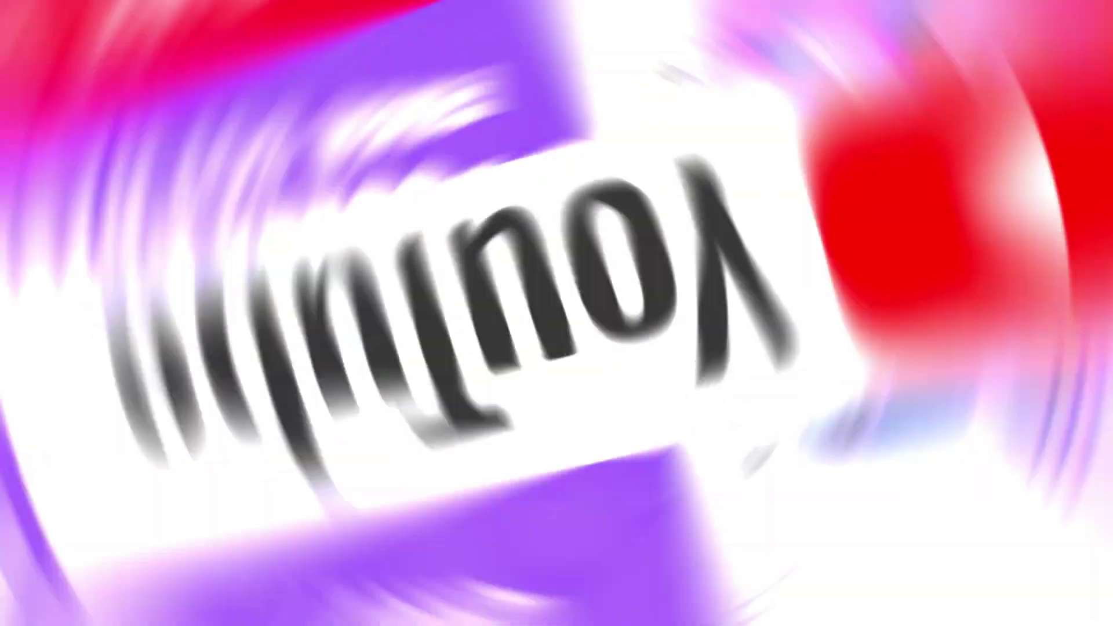